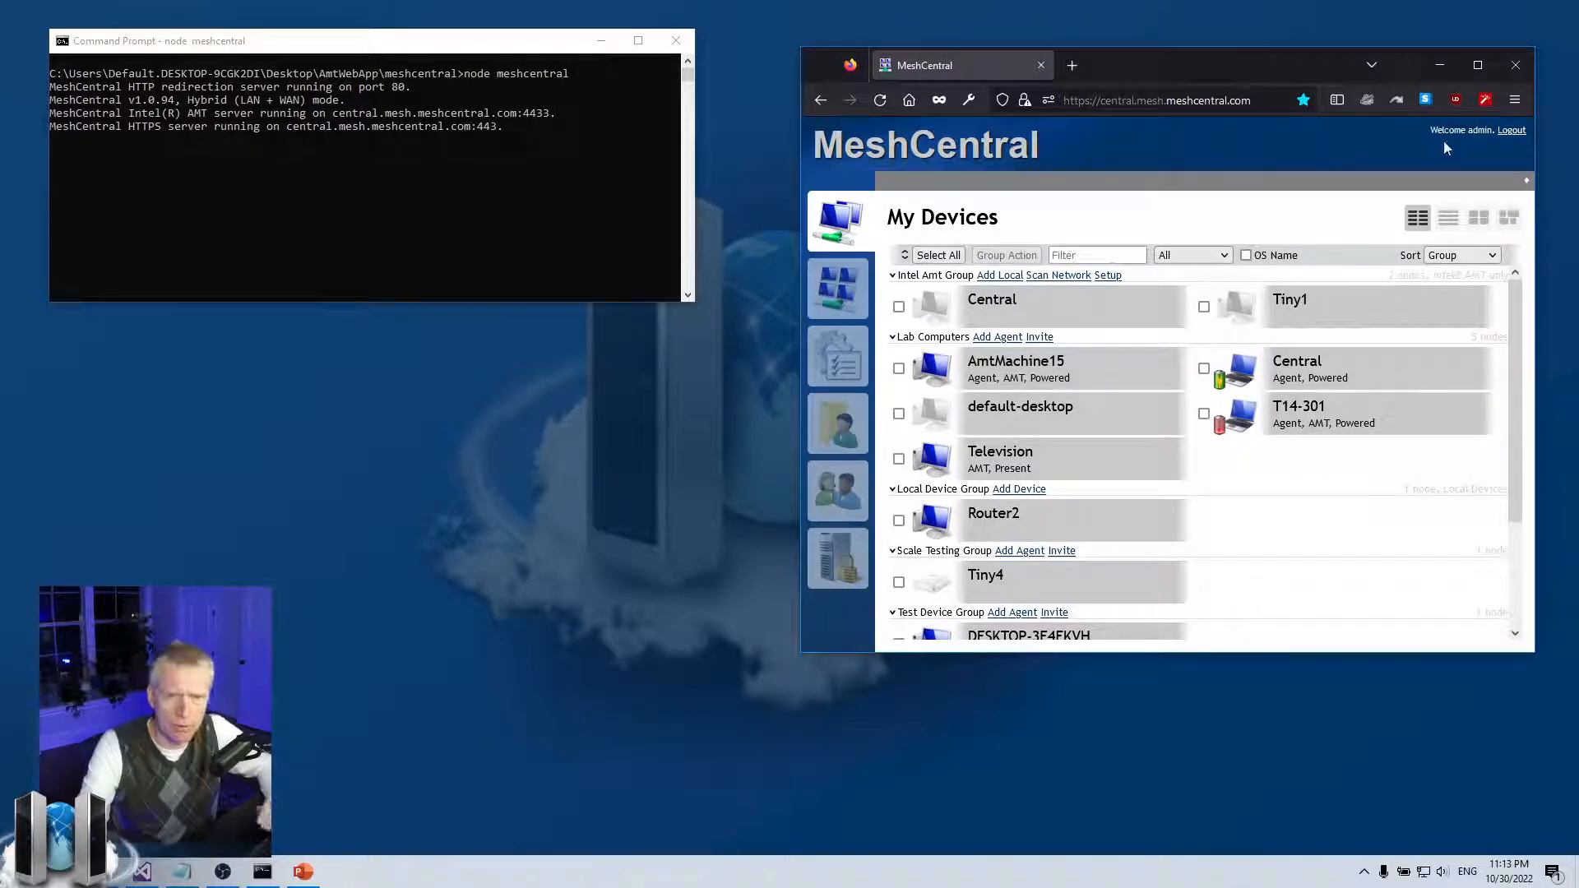
Sign out of MeshCentral with the Logout link at the top right
{"action": "left_click", "coordinate": [1521, 130]}
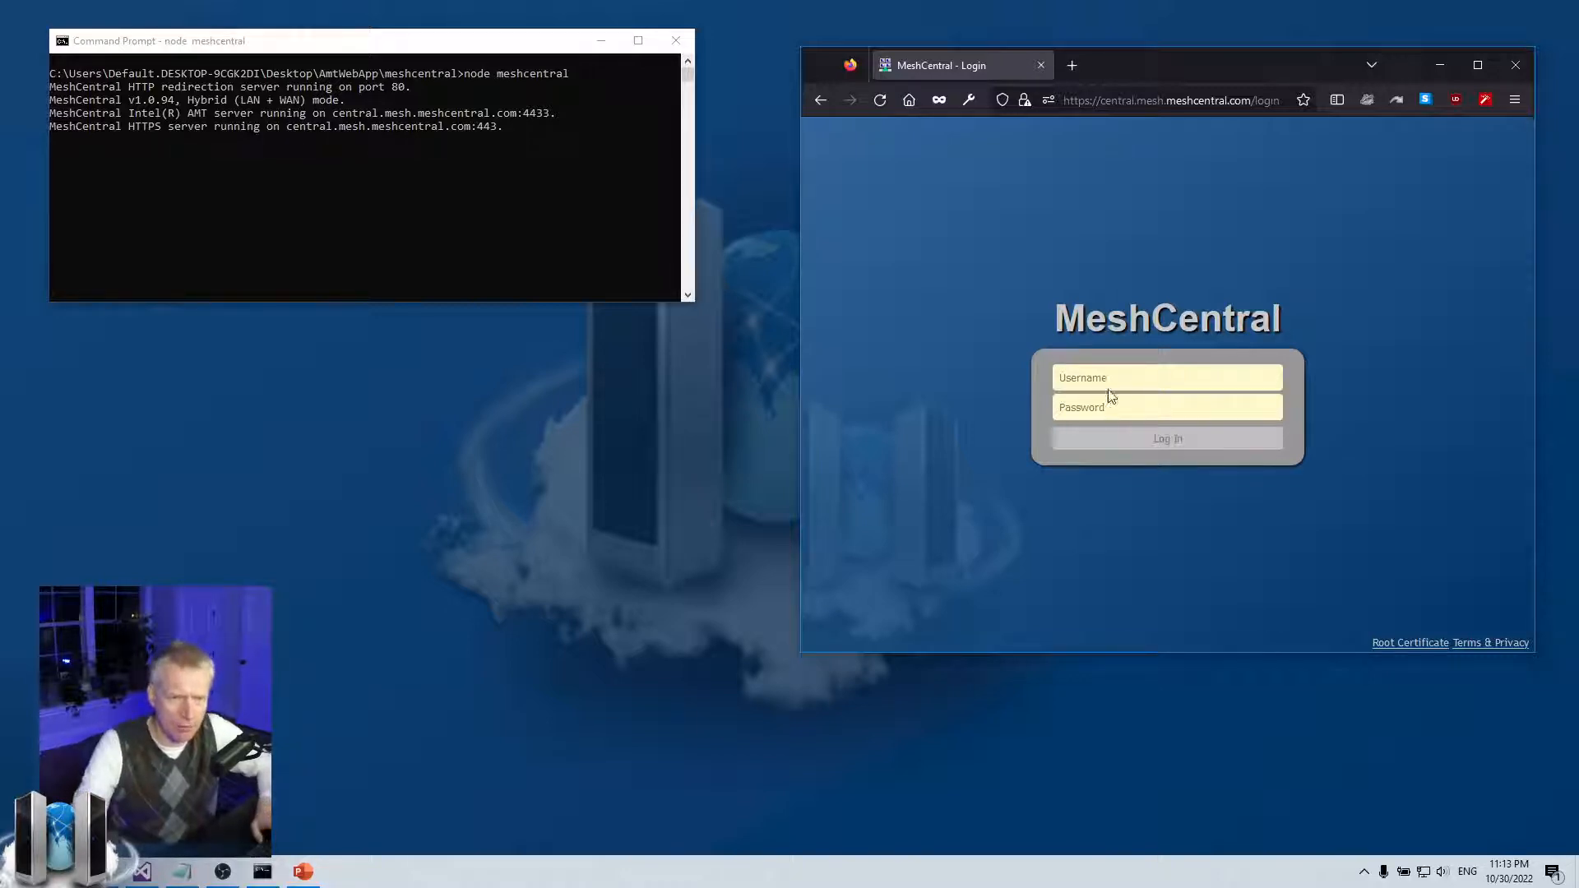
Sign in to MeshCentral with the username admin
{"action": "left_click", "coordinate": [1111, 383]}
{"action": "type", "text": "admin"}
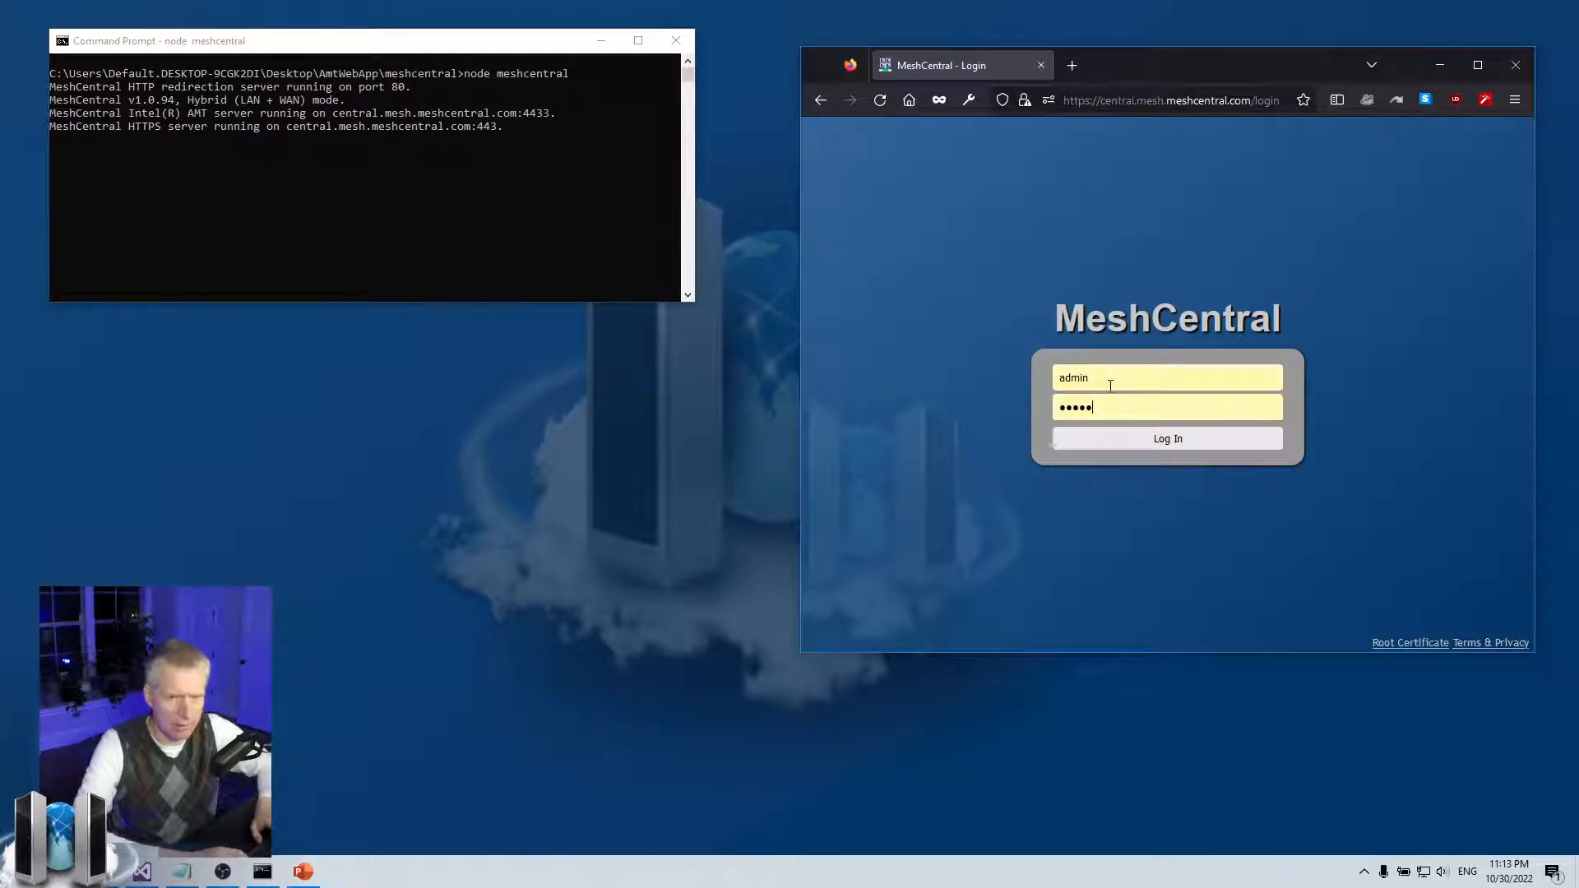
{"action": "key", "text": "Return"}
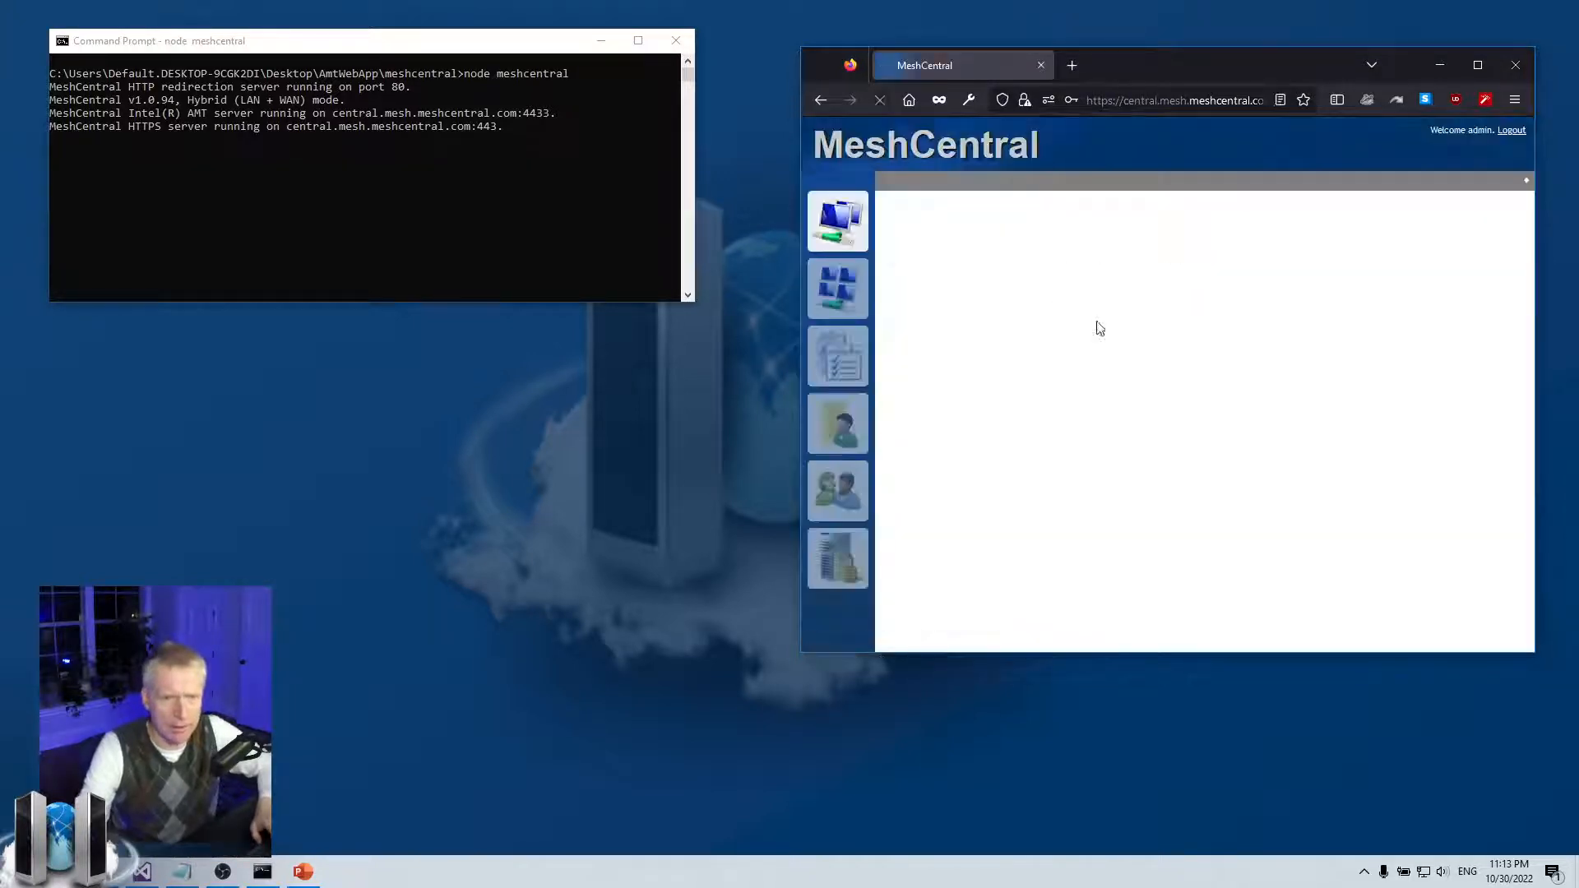
Review the account's previous logins in My Account, then show the My Events list
{"action": "left_click", "coordinate": [837, 290]}
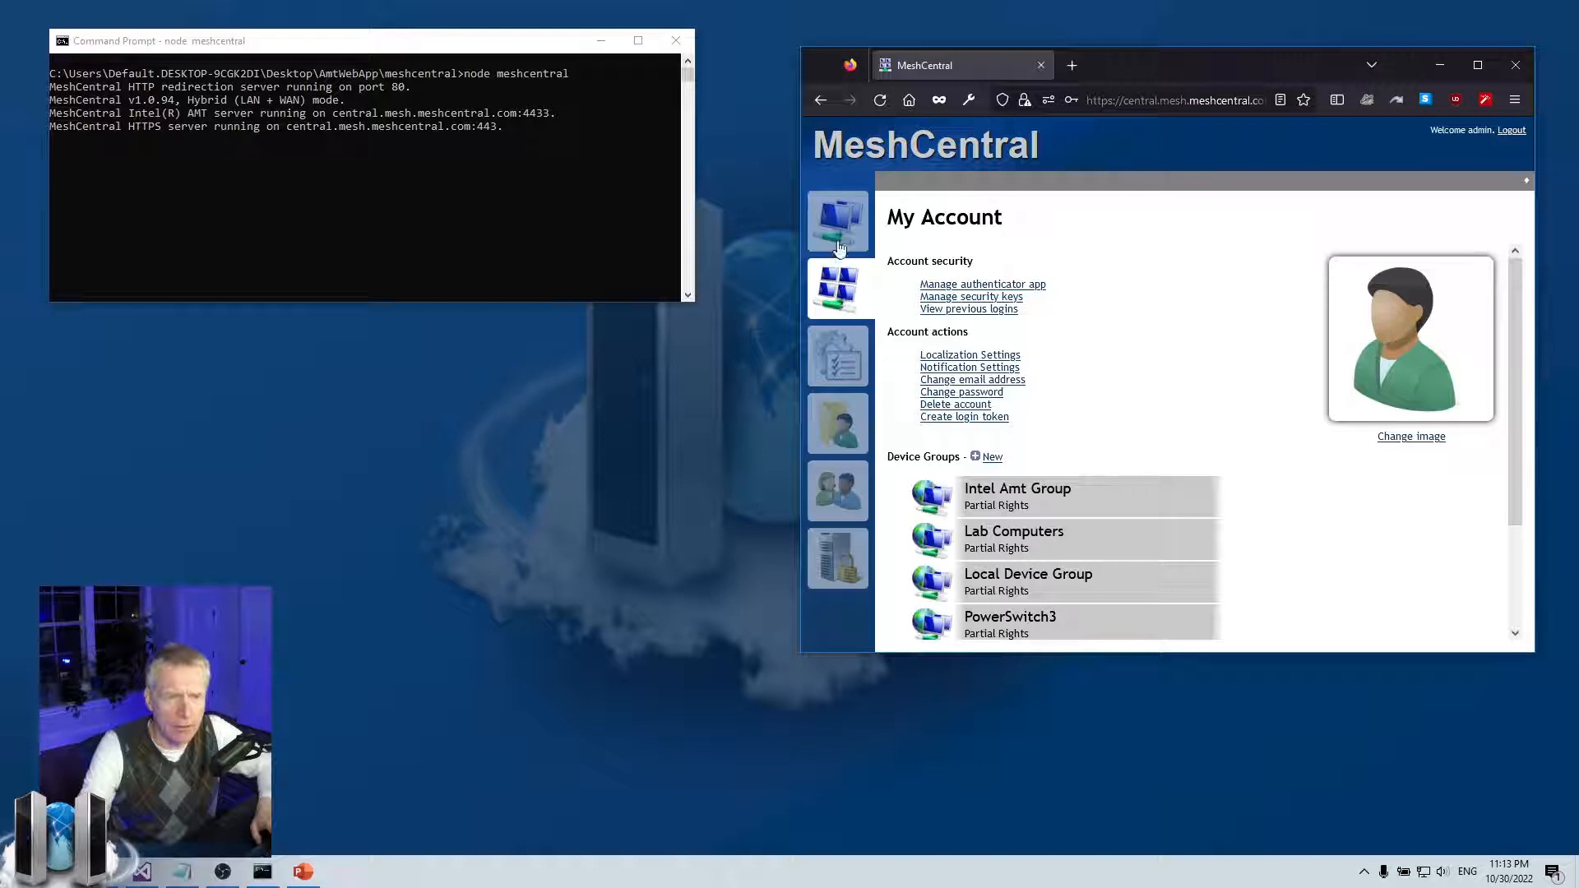
{"action": "left_click", "coordinate": [956, 311]}
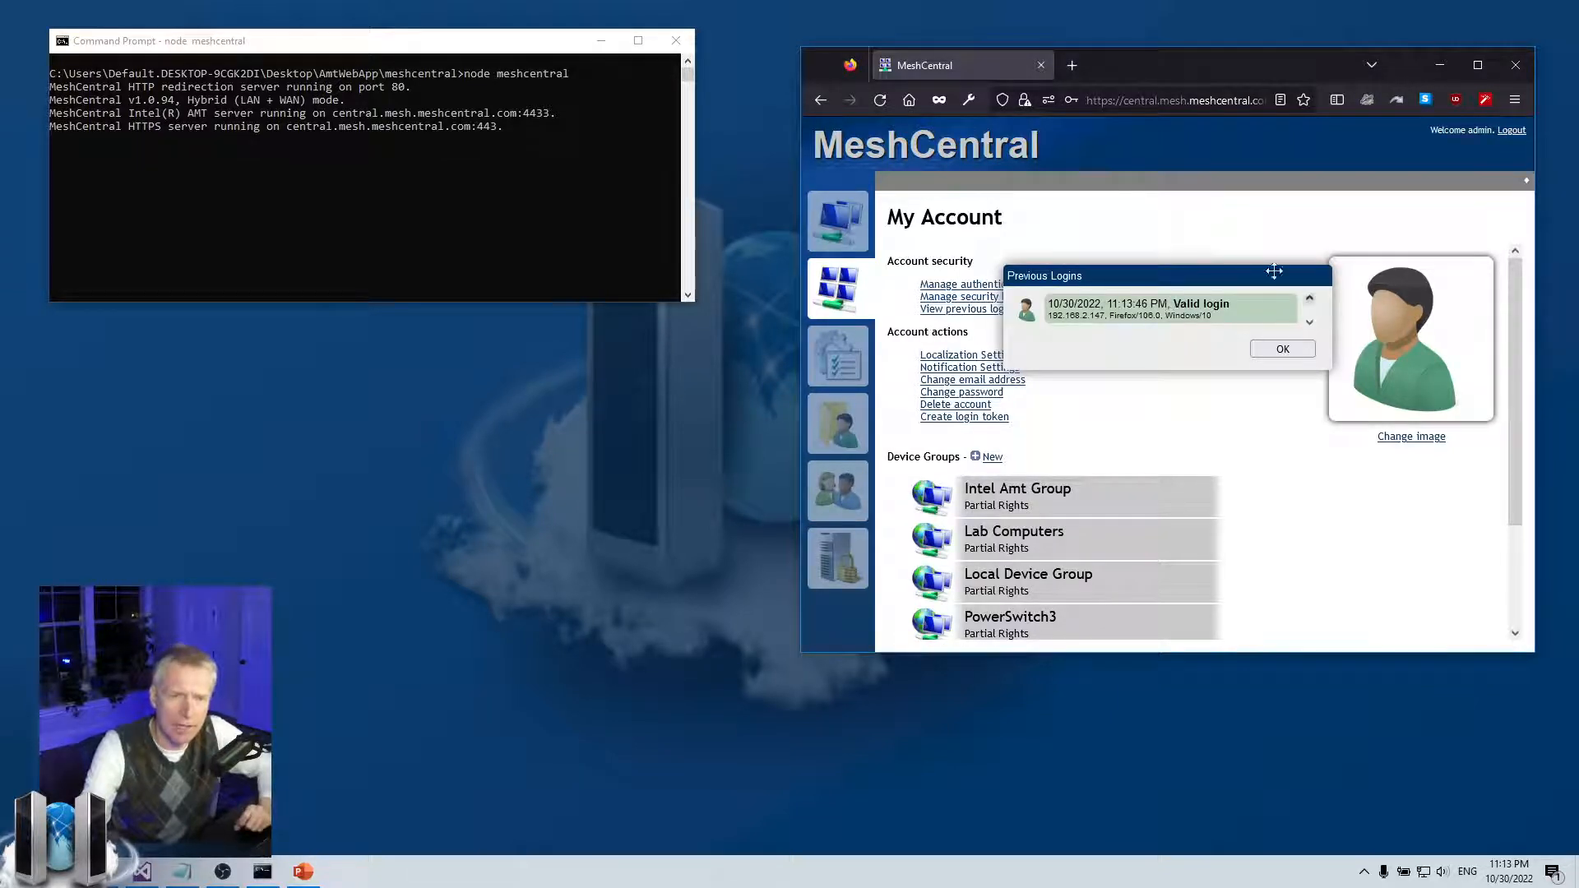
{"action": "left_click", "coordinate": [1266, 351]}
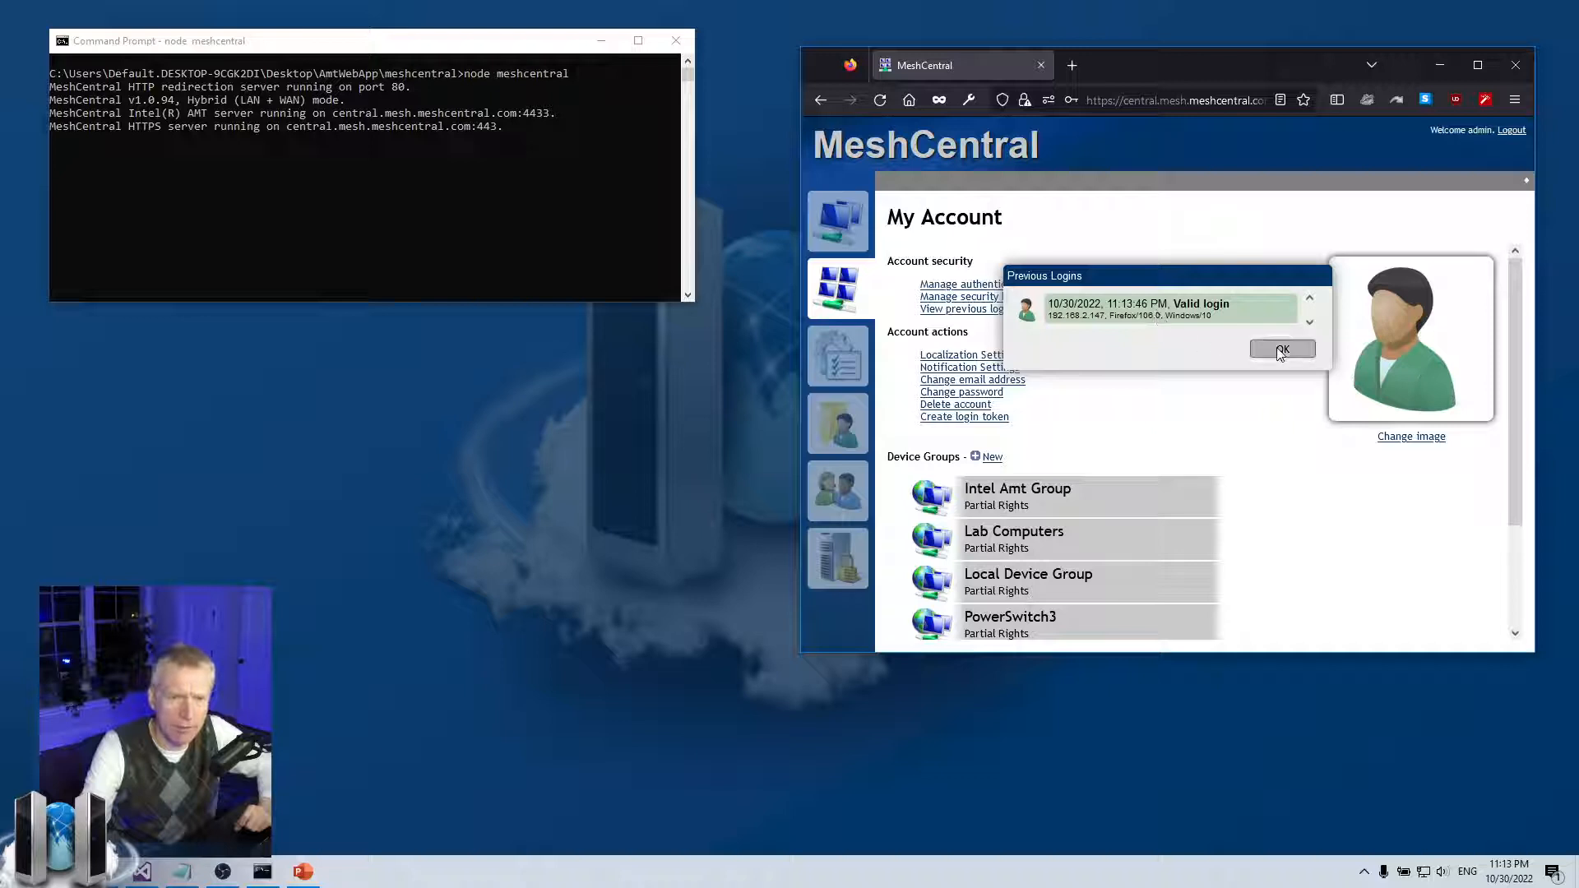
{"action": "left_click", "coordinate": [833, 364]}
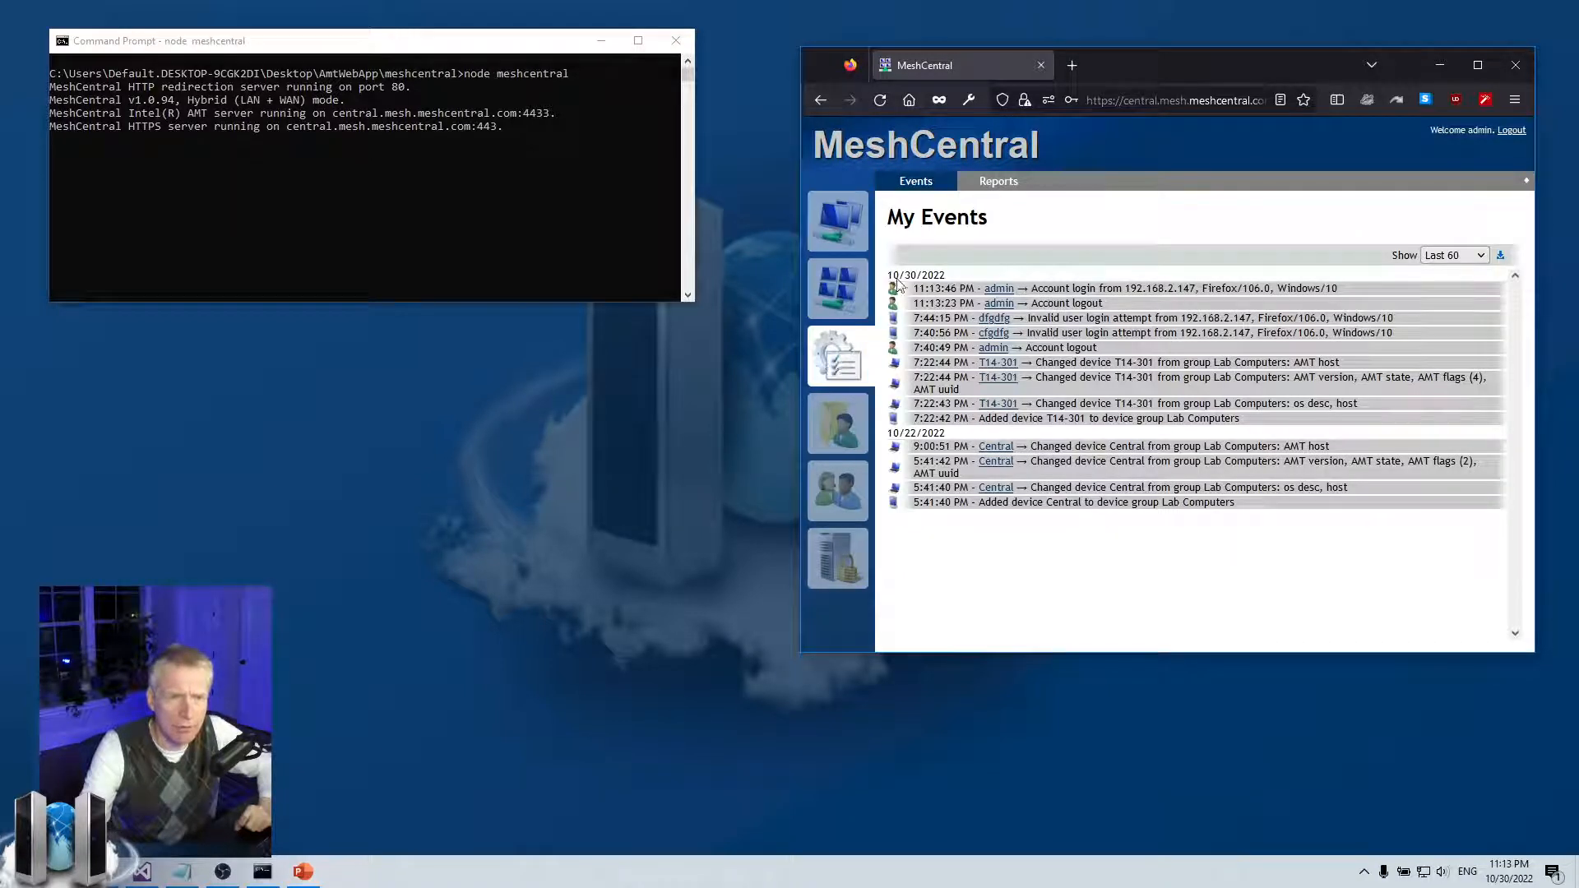
Generate a User Logins report from Reports, then return to the My Devices list
{"action": "left_click", "coordinate": [998, 182]}
{"action": "left_click", "coordinate": [975, 258]}
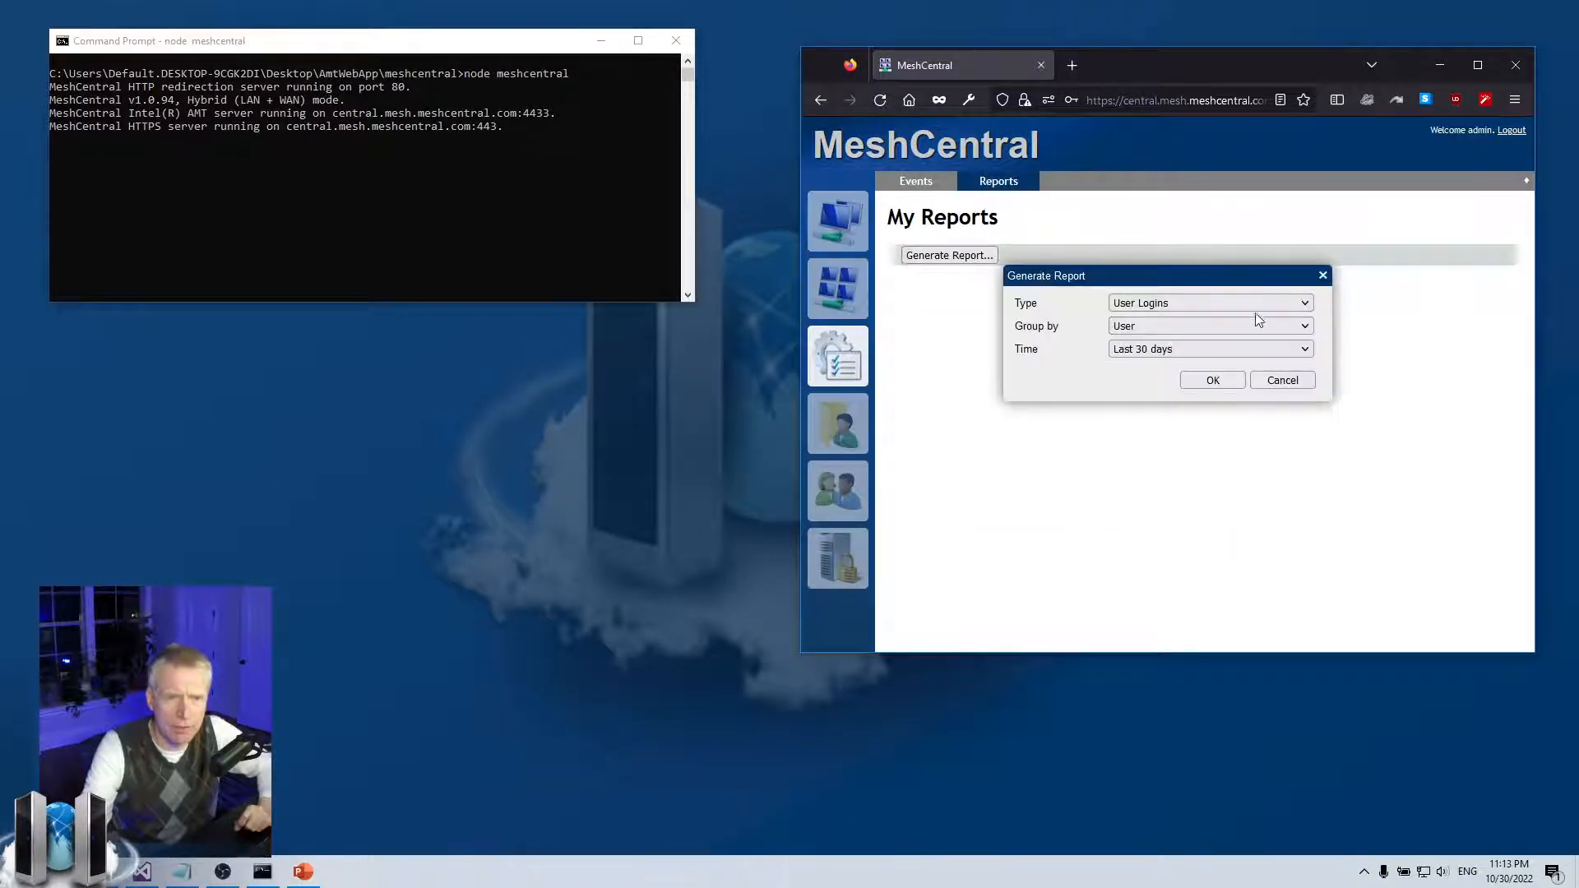
{"action": "left_click", "coordinate": [1214, 381]}
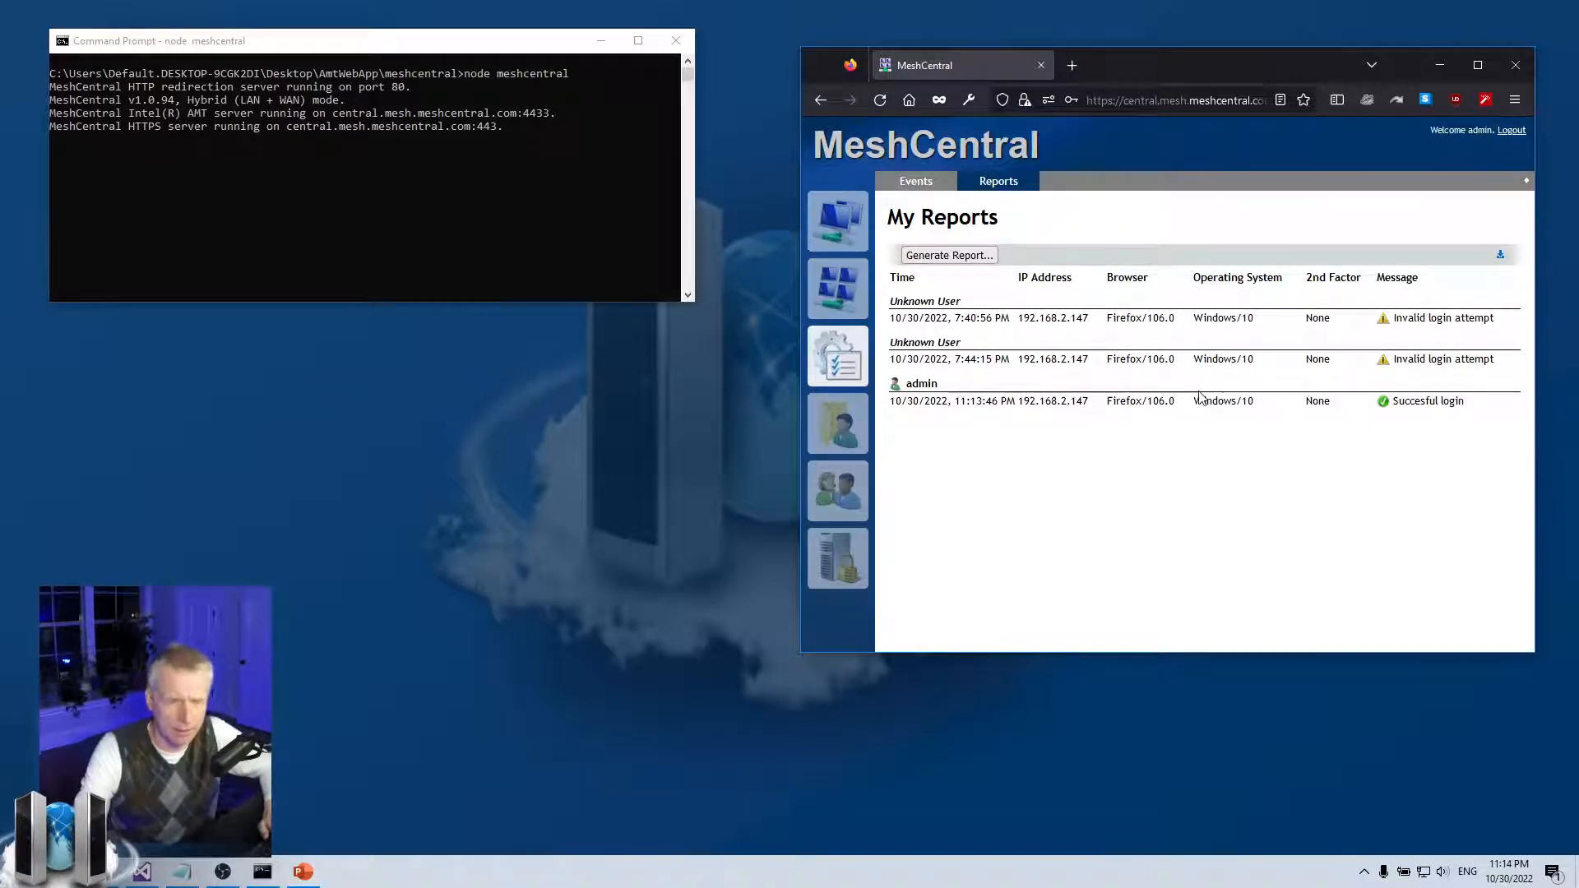
{"action": "left_click", "coordinate": [847, 240]}
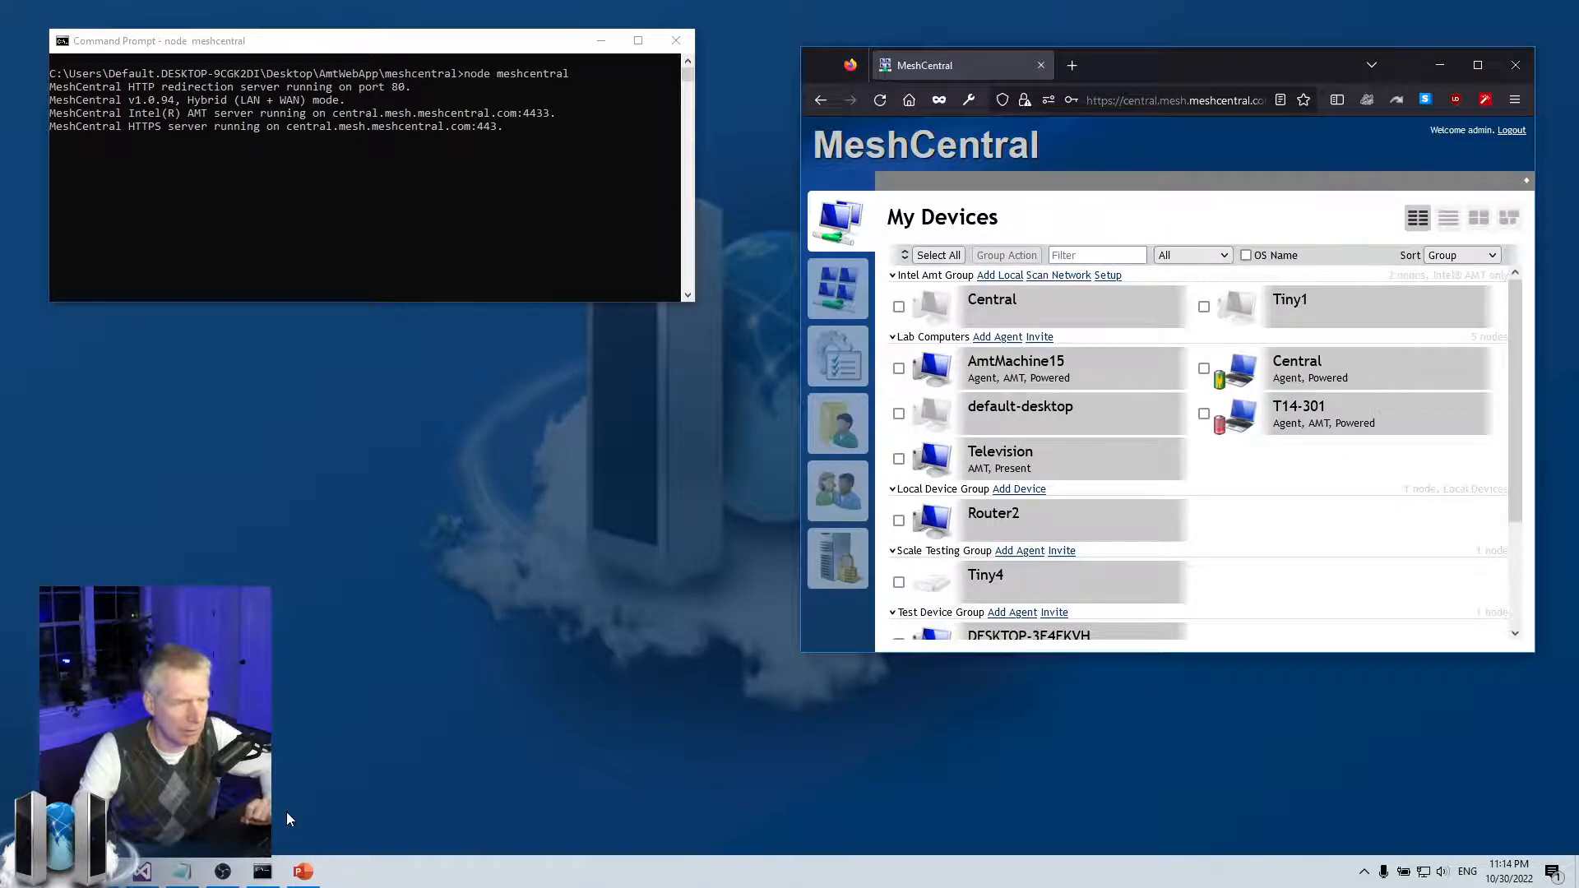
Paste an authLog setting for c:\temp\auth.log under RedirPort in config.json and save
{"action": "left_click", "coordinate": [142, 872]}
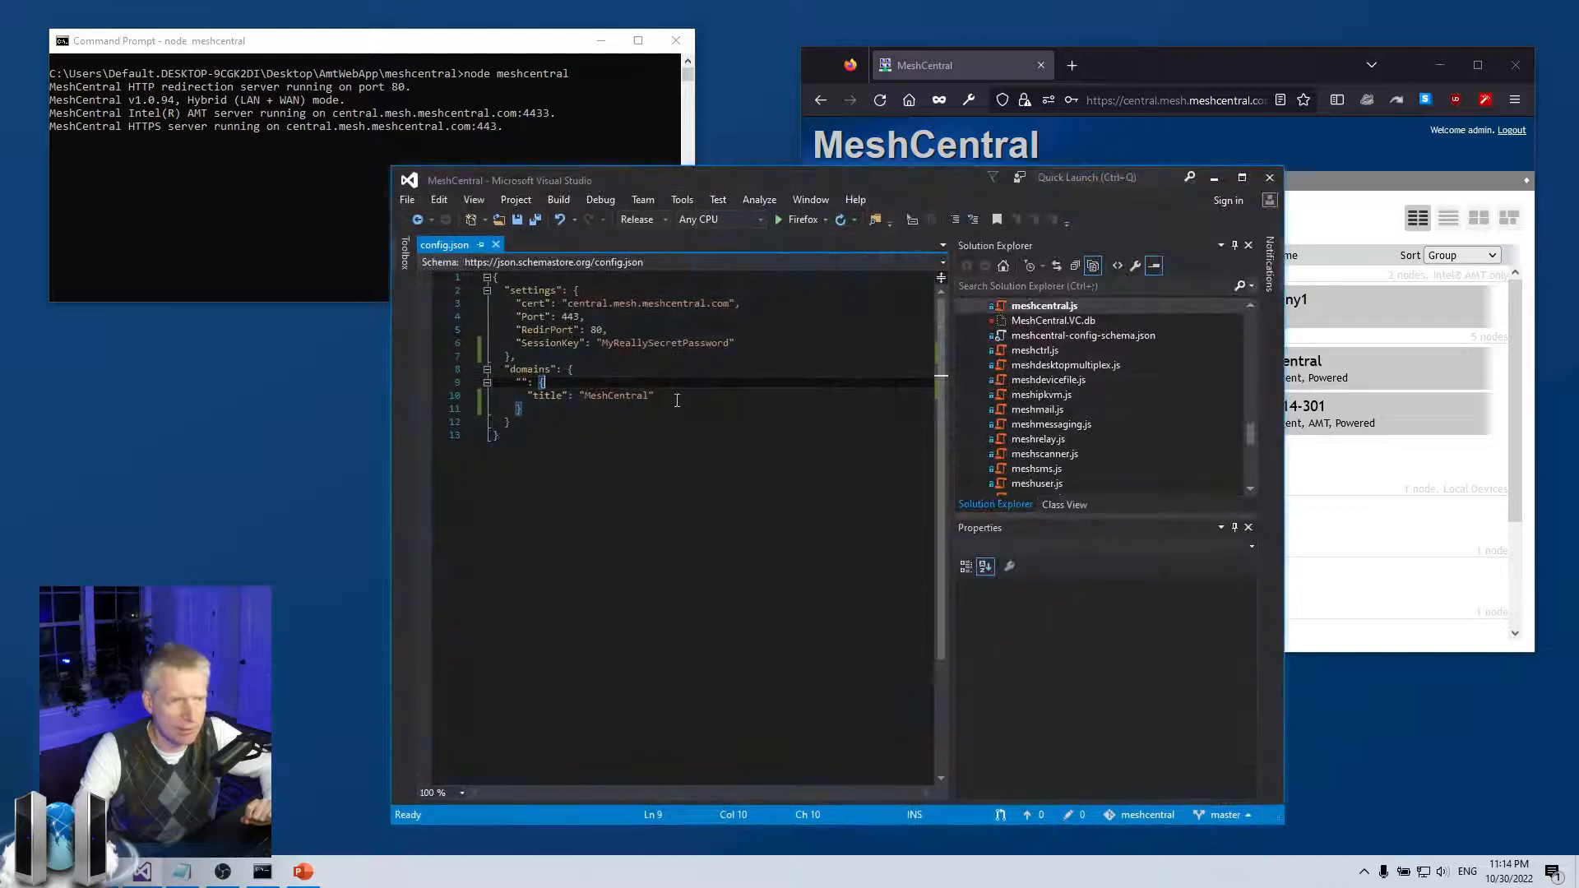
{"action": "left_click", "coordinate": [677, 400]}
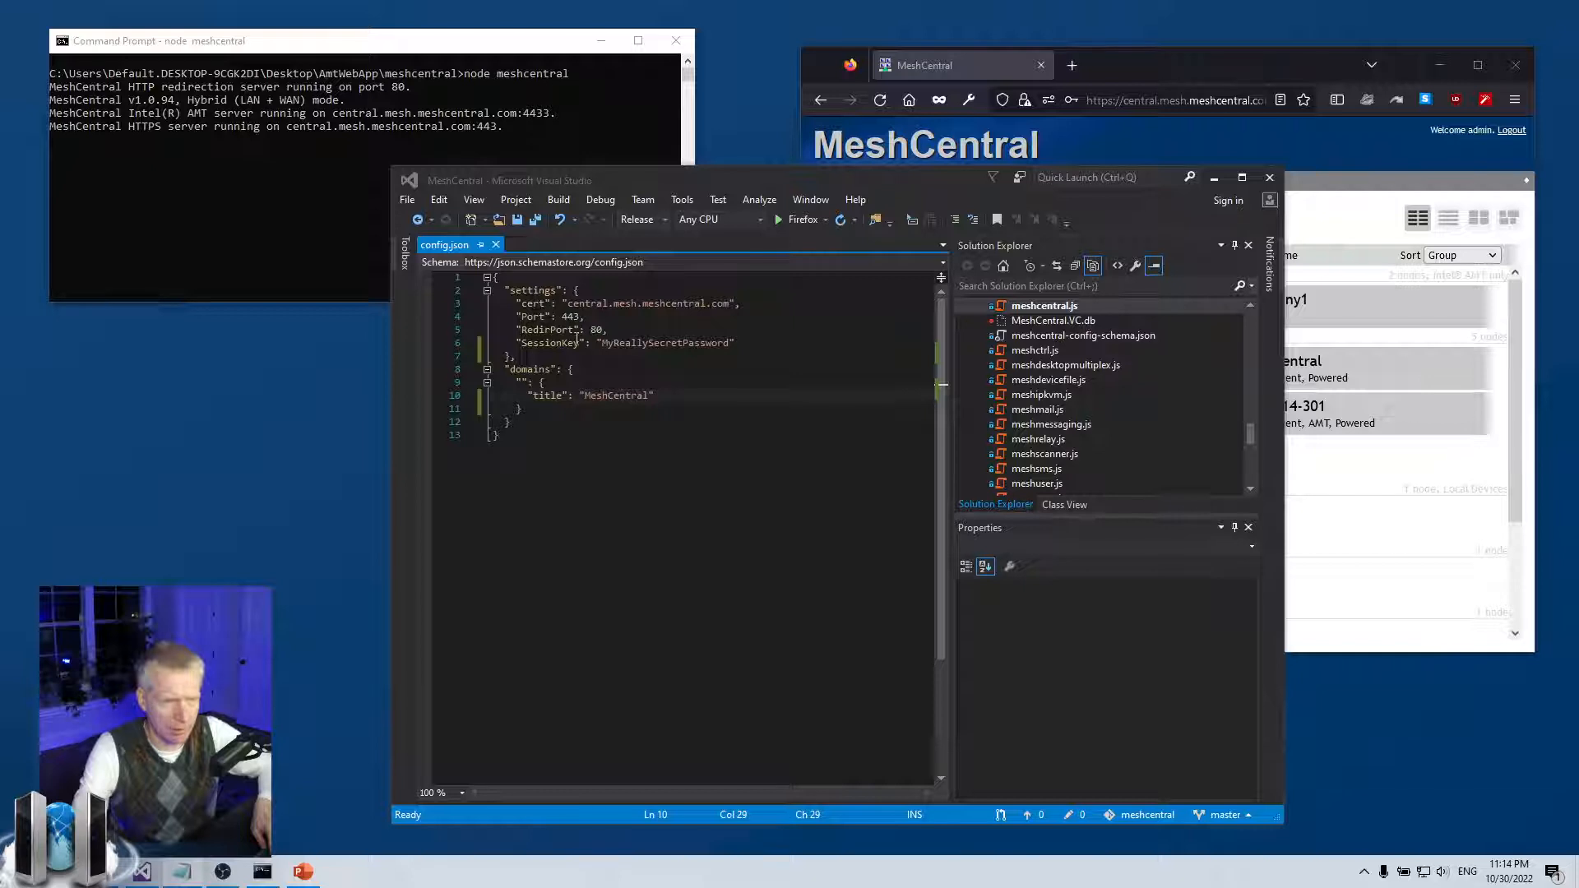
{"action": "left_click", "coordinate": [650, 344]}
{"action": "key", "text": "Up"}
{"action": "key", "text": "Return"}
{"action": "type", "text": "\"authLog\": \"c:\\\\temp\\\\auth.log\","}
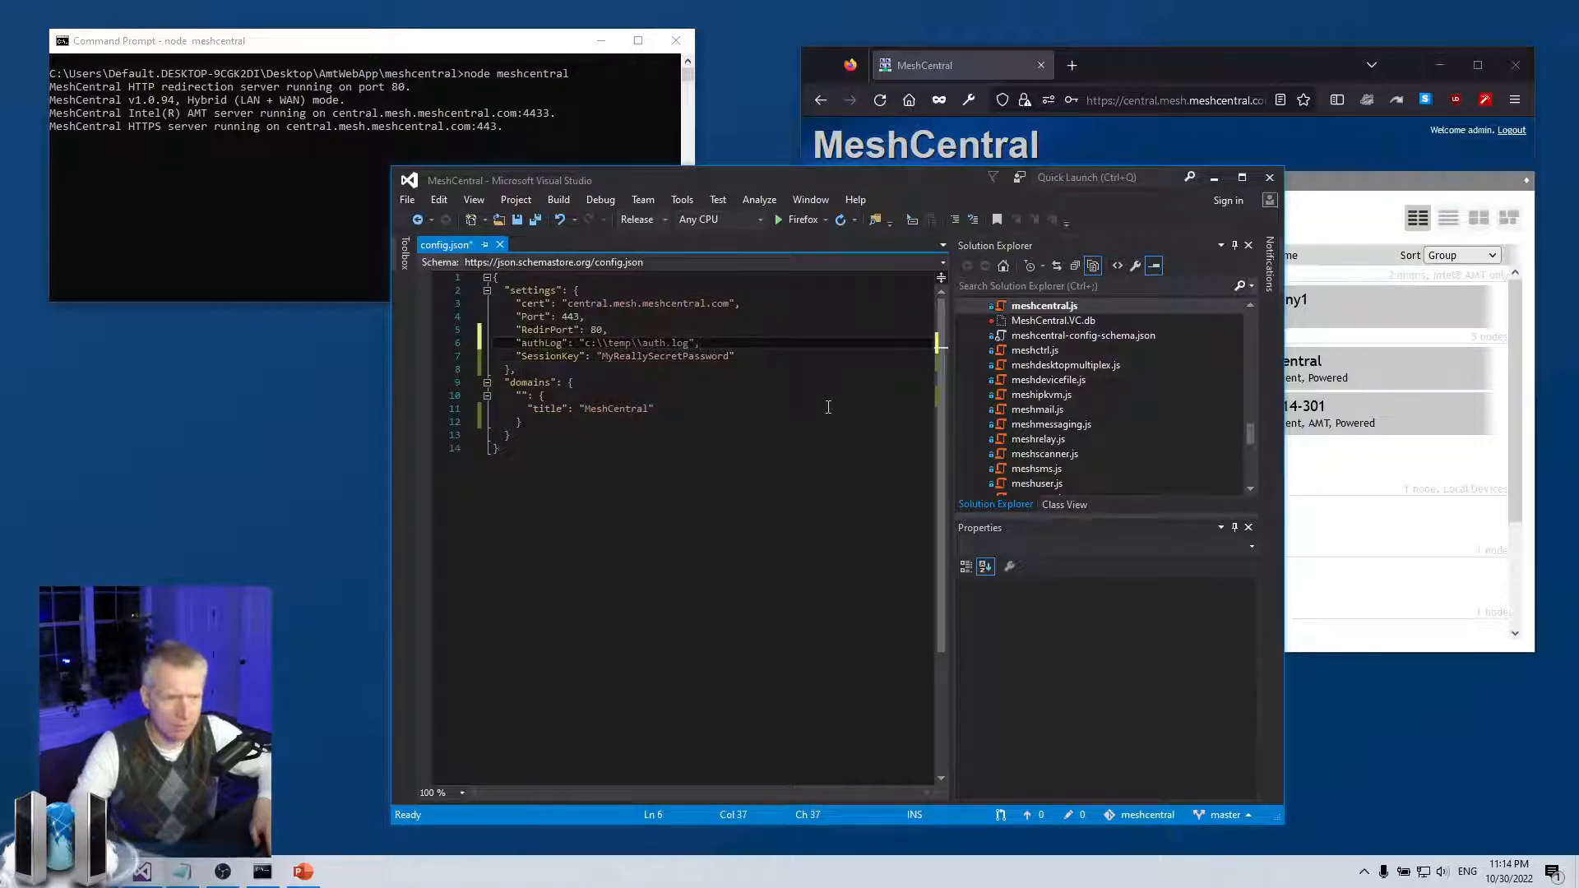
{"action": "key", "text": "Home"}
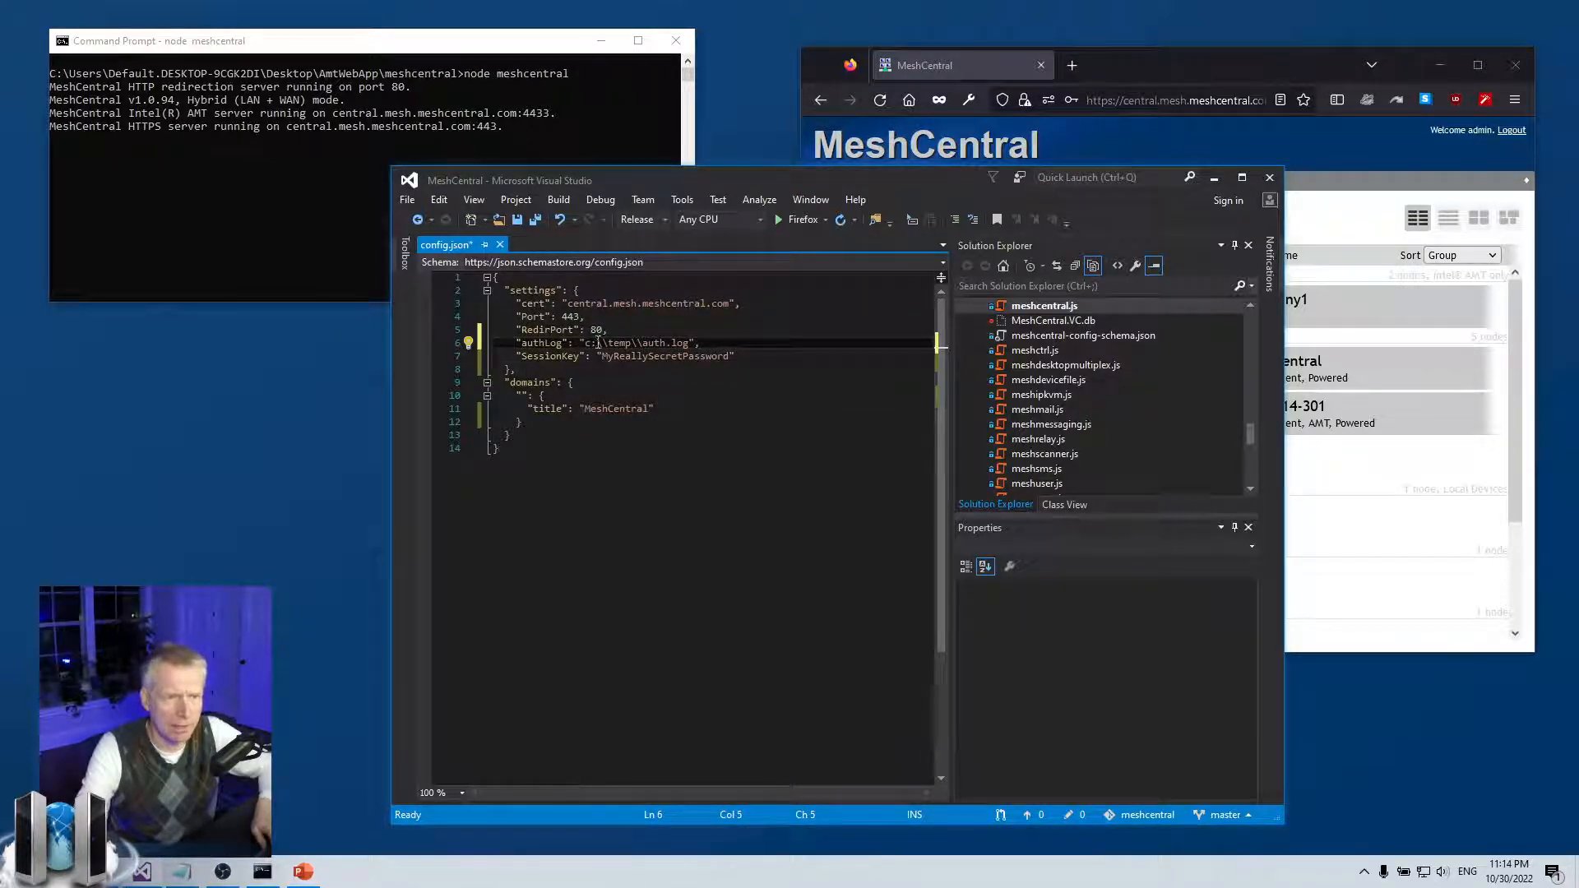
{"action": "left_click_drag", "start_coordinate": [584, 344], "coordinate": [690, 342]}
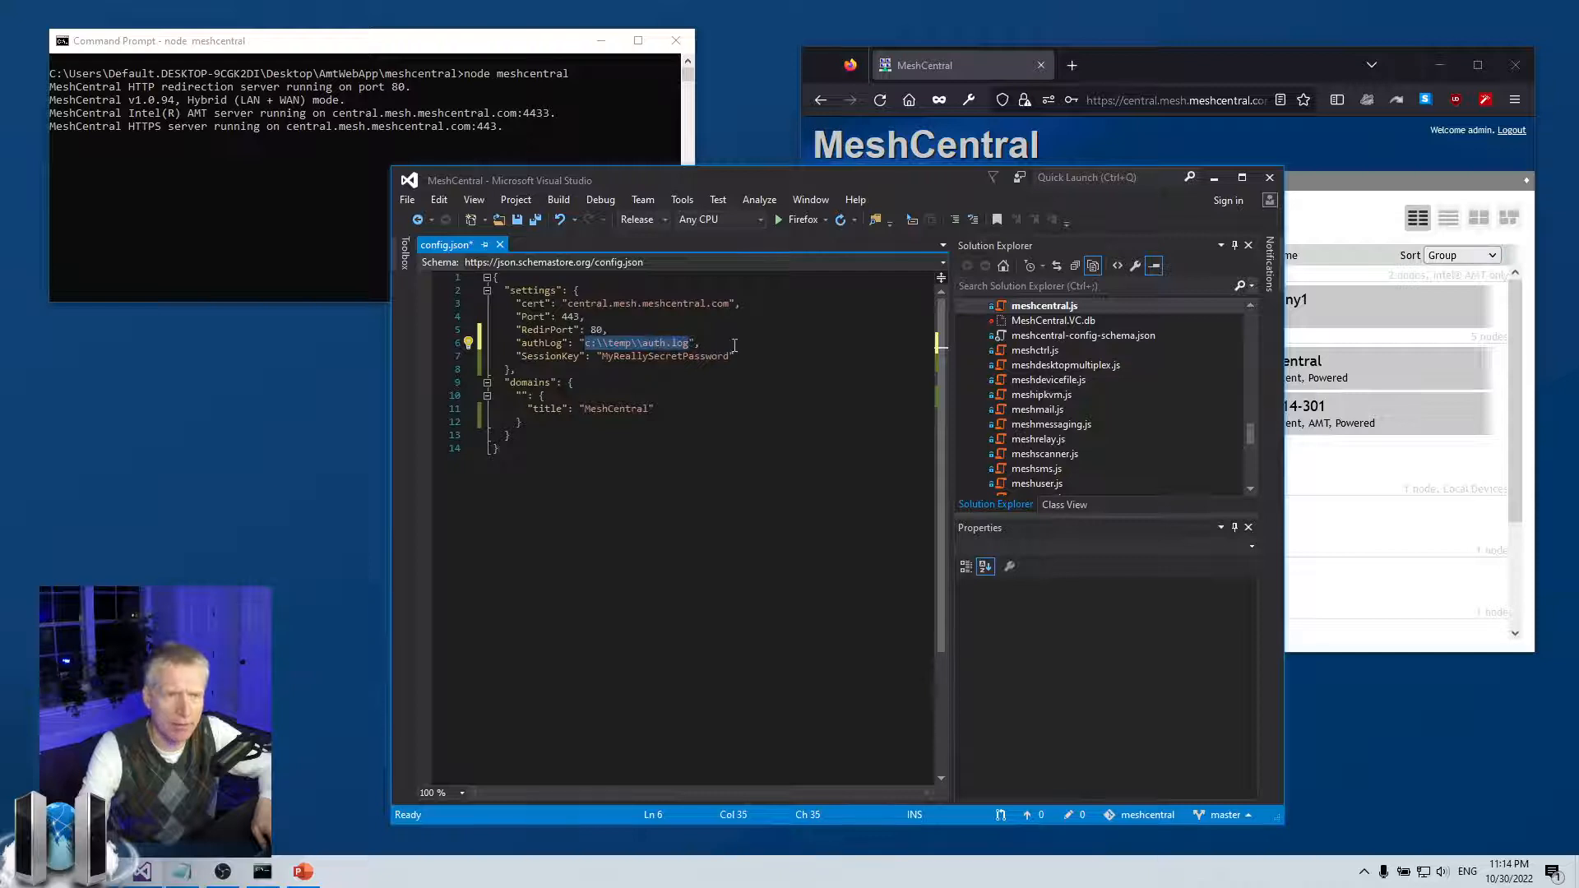
{"action": "left_click", "coordinate": [735, 345]}
{"action": "key", "text": "ctrl+s"}
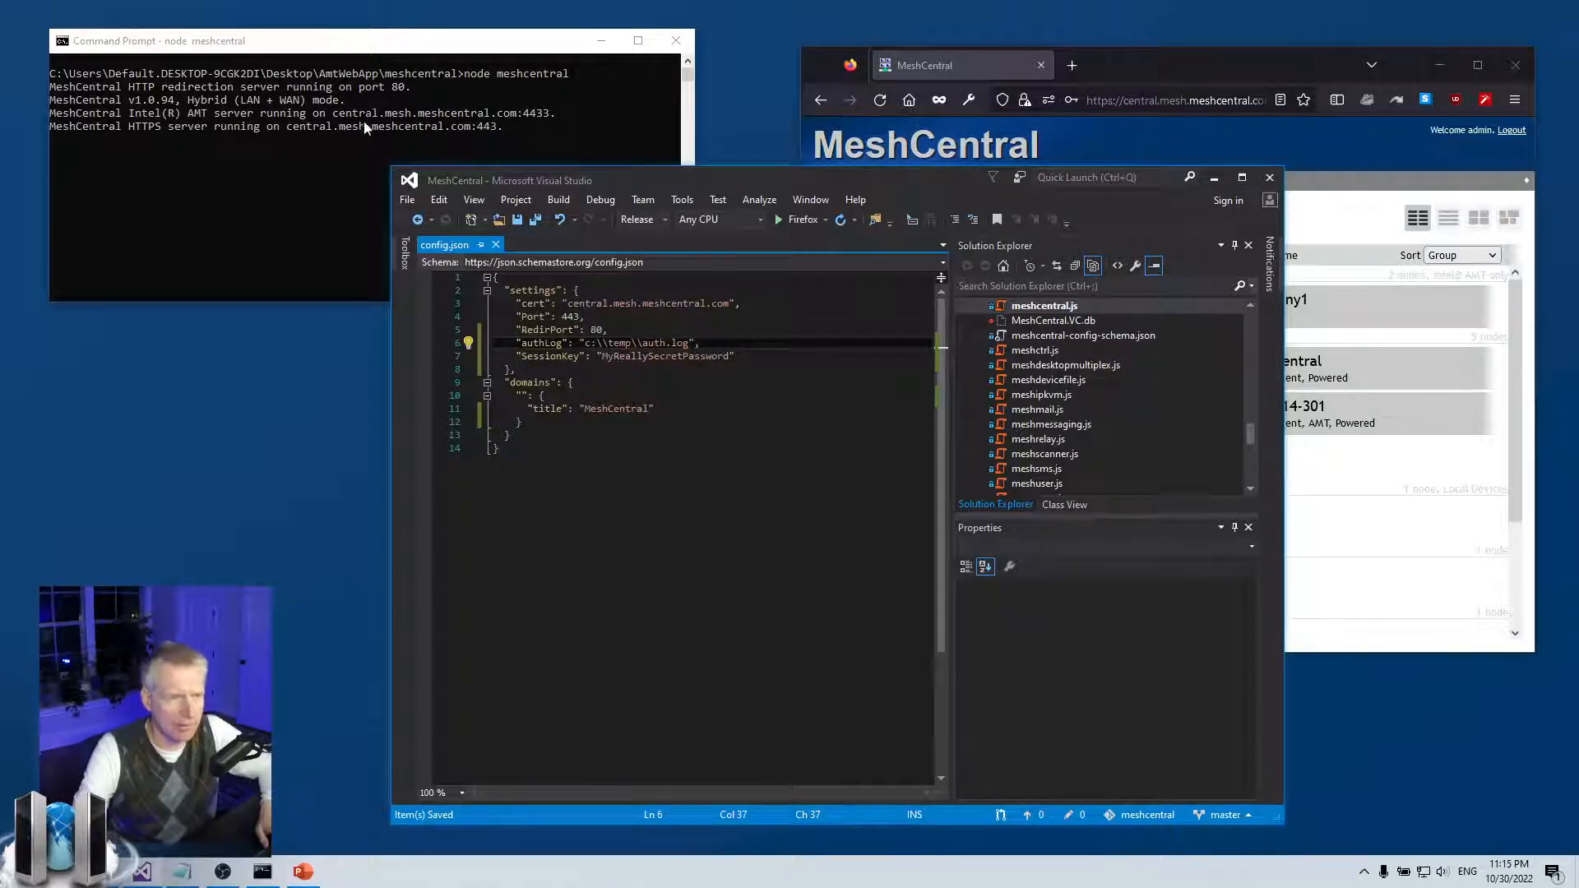
Stop and restart the node meshcentral server in Command Prompt
{"action": "left_click", "coordinate": [329, 134]}
{"action": "key", "text": "ctrl+c"}
{"action": "key", "text": "Up"}
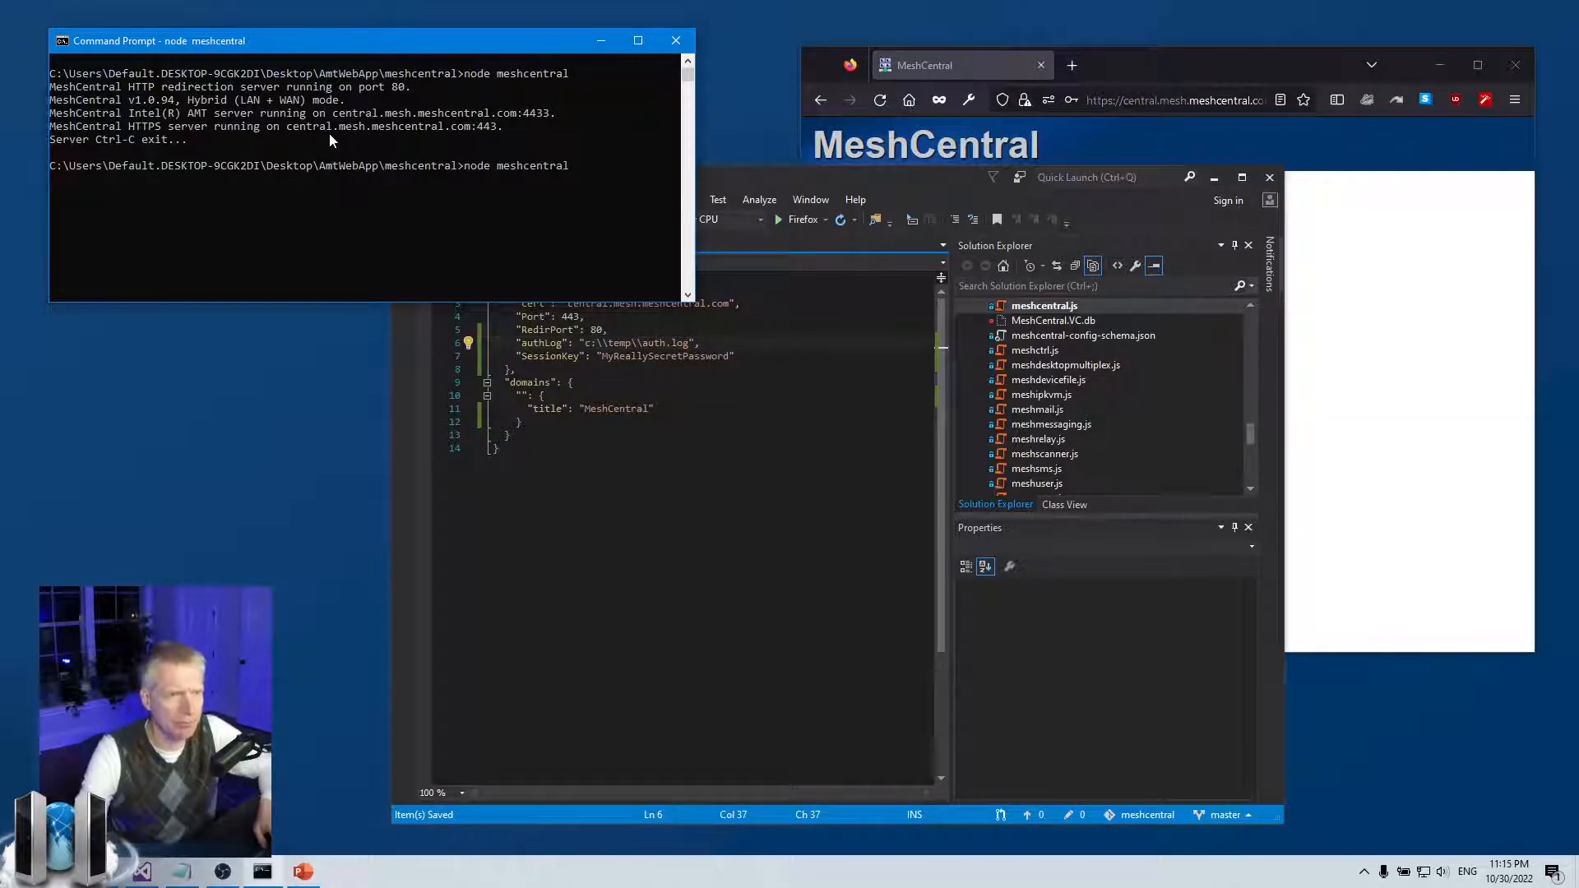
{"action": "key", "text": "Return"}
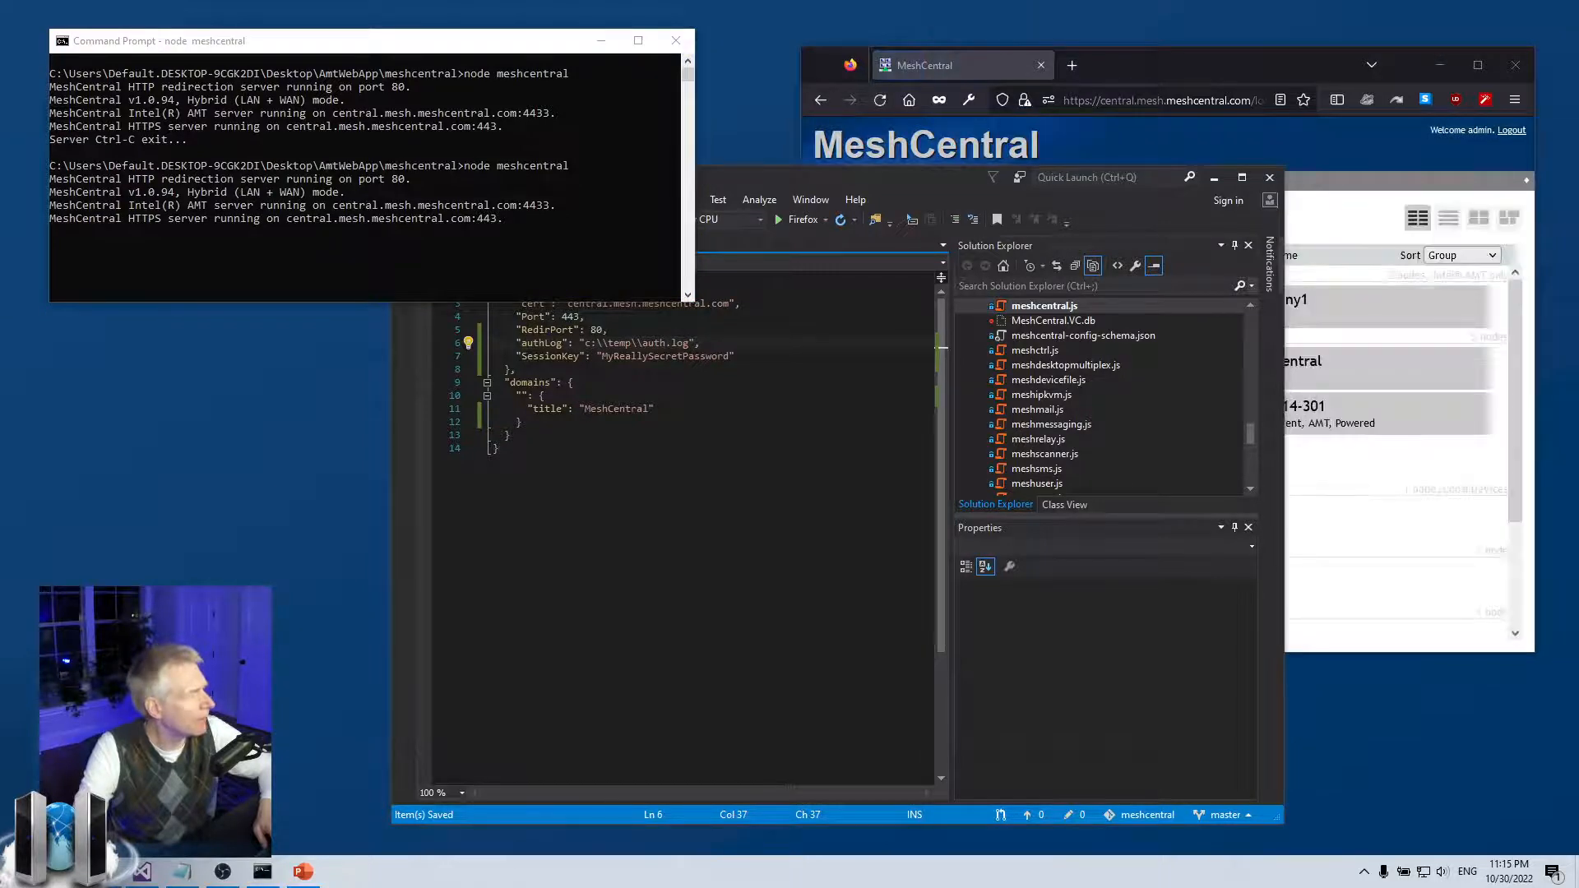
Open auth.log from C:\Temp and view its server-listening entries for ports 80, 4433, 443
{"action": "left_click_drag", "start_coordinate": [0, 227], "coordinate": [468, 153]}
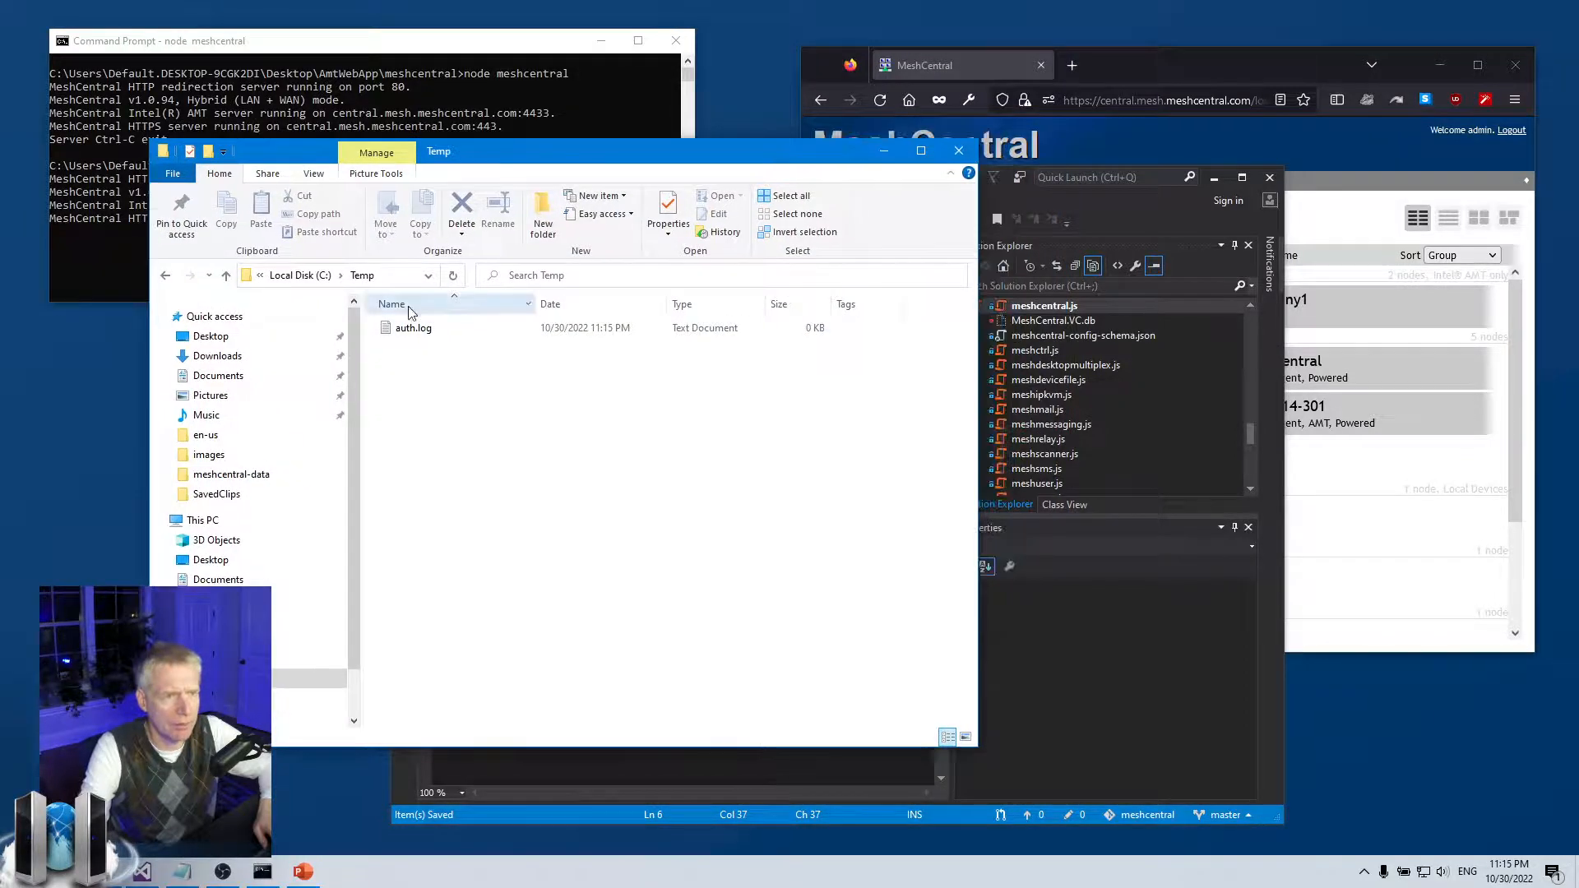
{"action": "left_click", "coordinate": [413, 328]}
{"action": "double_click", "coordinate": [416, 331]}
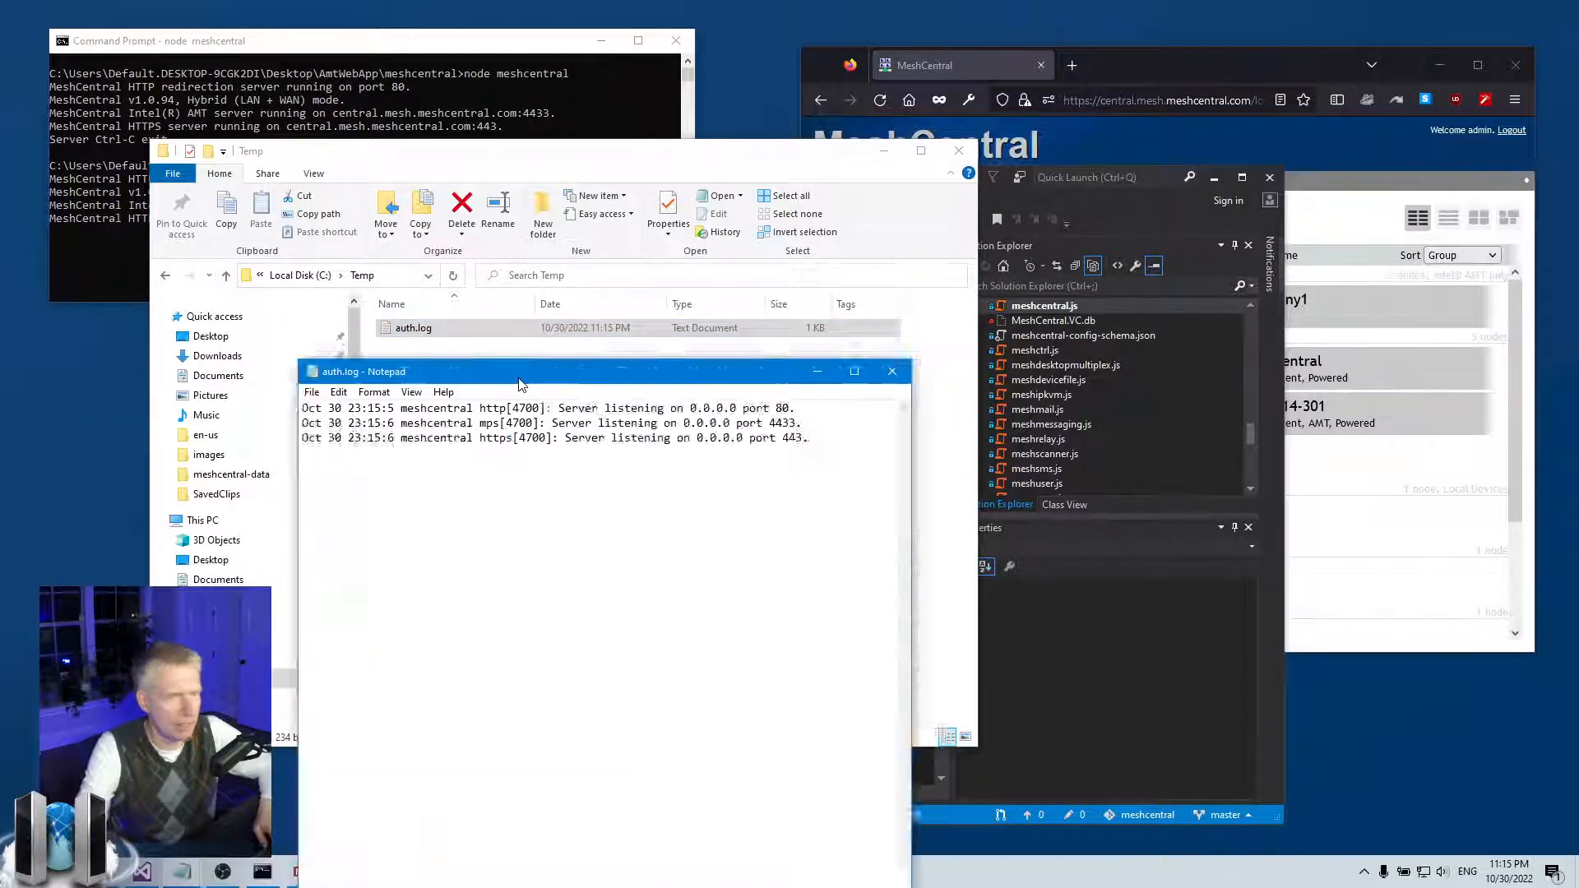
{"action": "left_click_drag", "start_coordinate": [511, 270], "coordinate": [821, 218]}
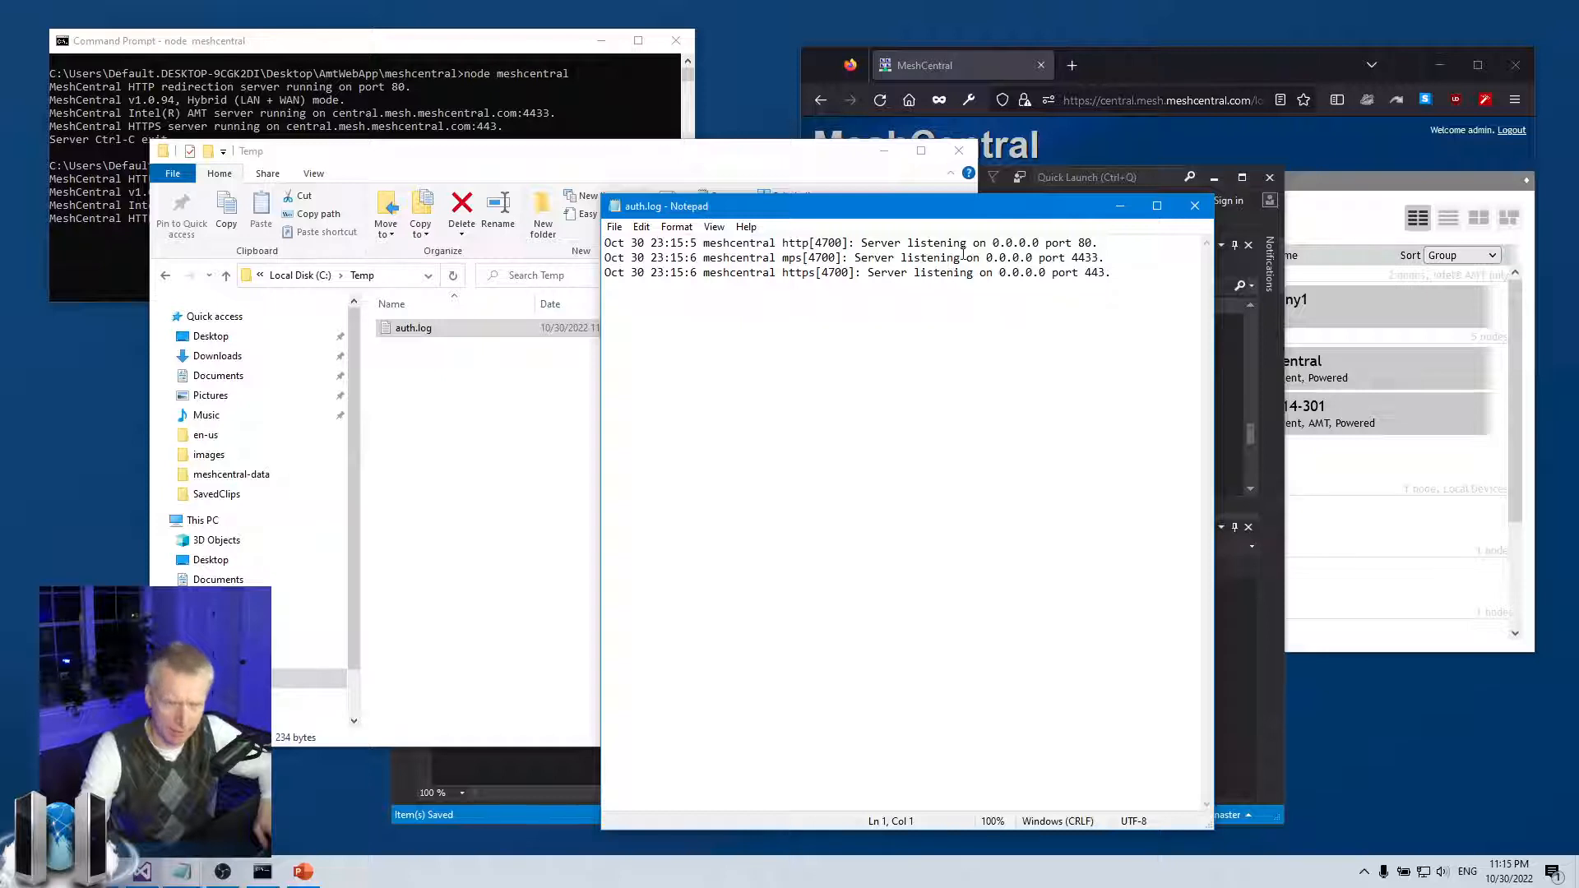
{"action": "left_click_drag", "start_coordinate": [979, 216], "coordinate": [979, 301]}
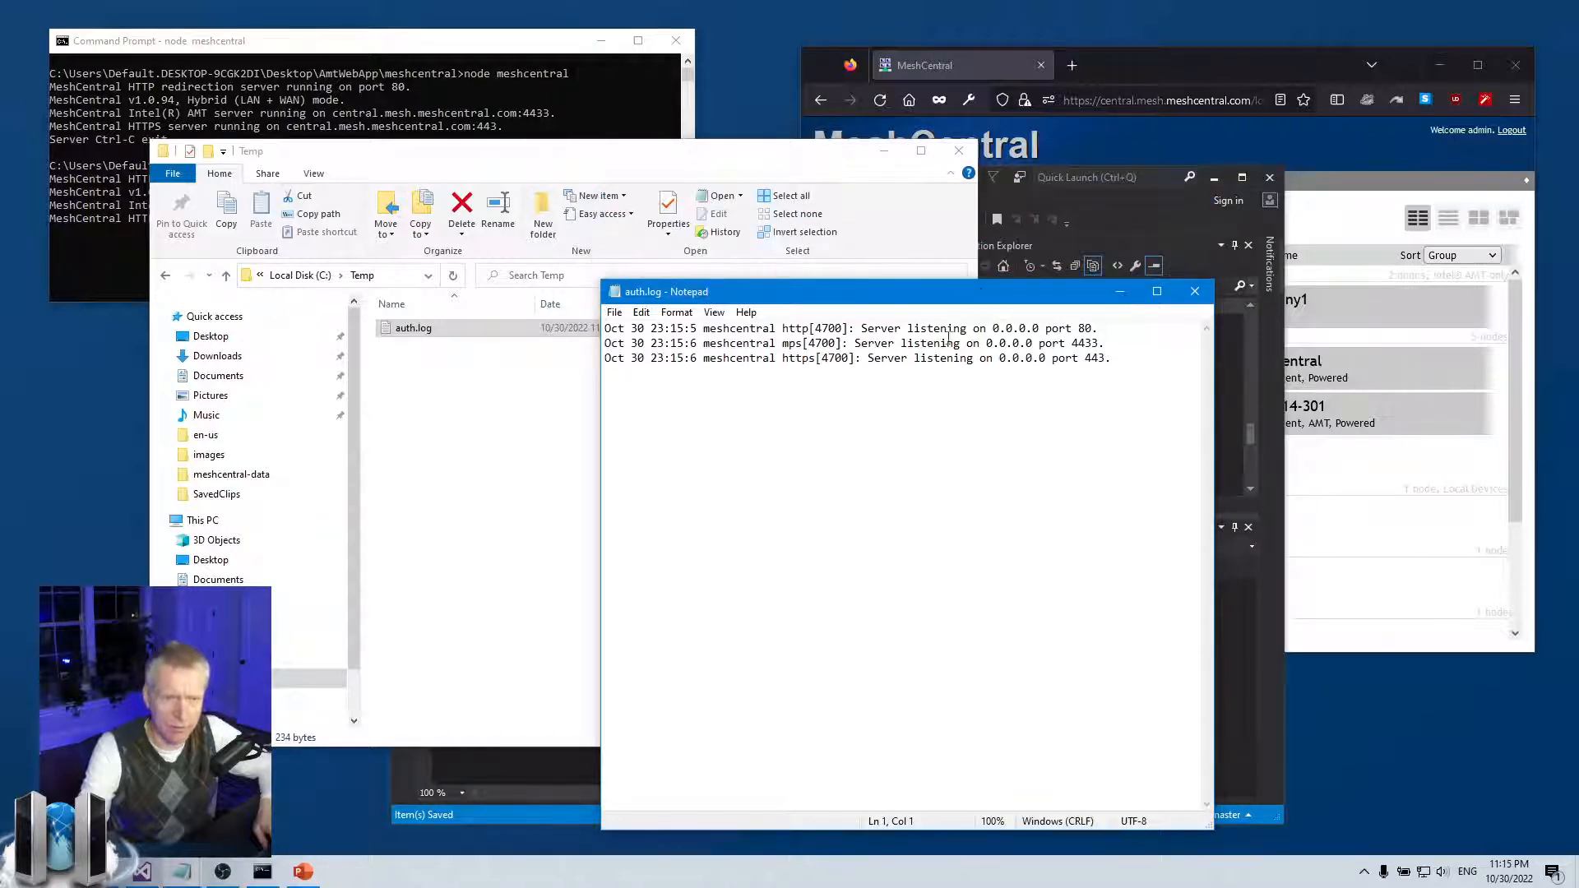
{"action": "double_click", "coordinate": [1086, 329]}
{"action": "left_click", "coordinate": [1105, 358]}
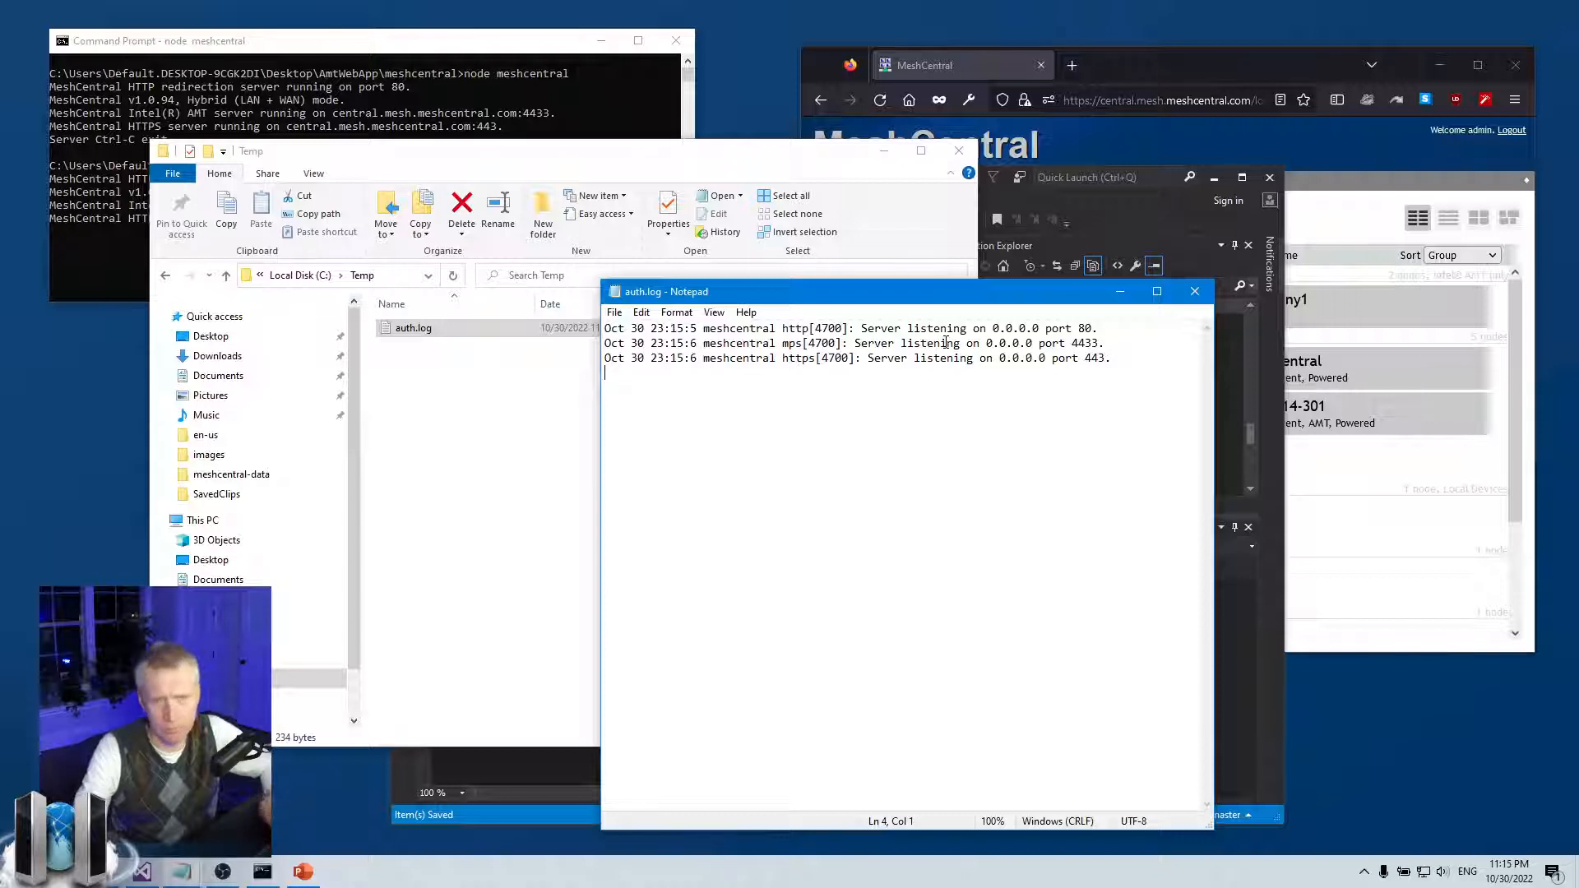
Close auth.log and sign out of MeshCentral in the browser
{"action": "left_click", "coordinate": [1187, 305]}
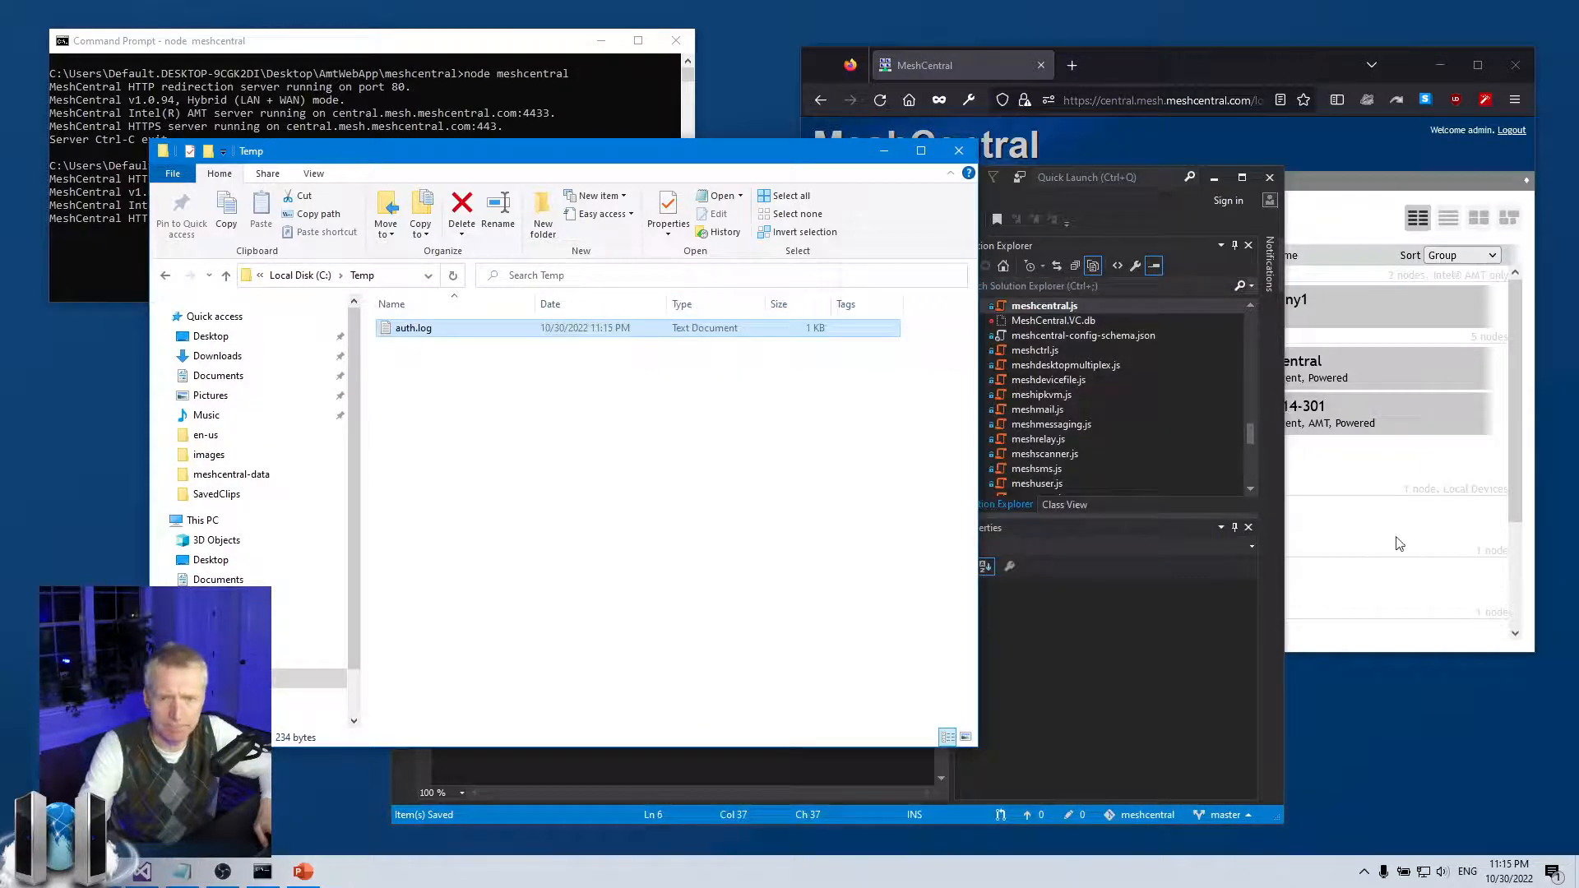
{"action": "left_click", "coordinate": [1399, 546]}
{"action": "left_click", "coordinate": [1512, 130]}
Attempt a login with username sdfsdf and a bogus password, then select auth.log in Temp
{"action": "left_click", "coordinate": [1218, 383]}
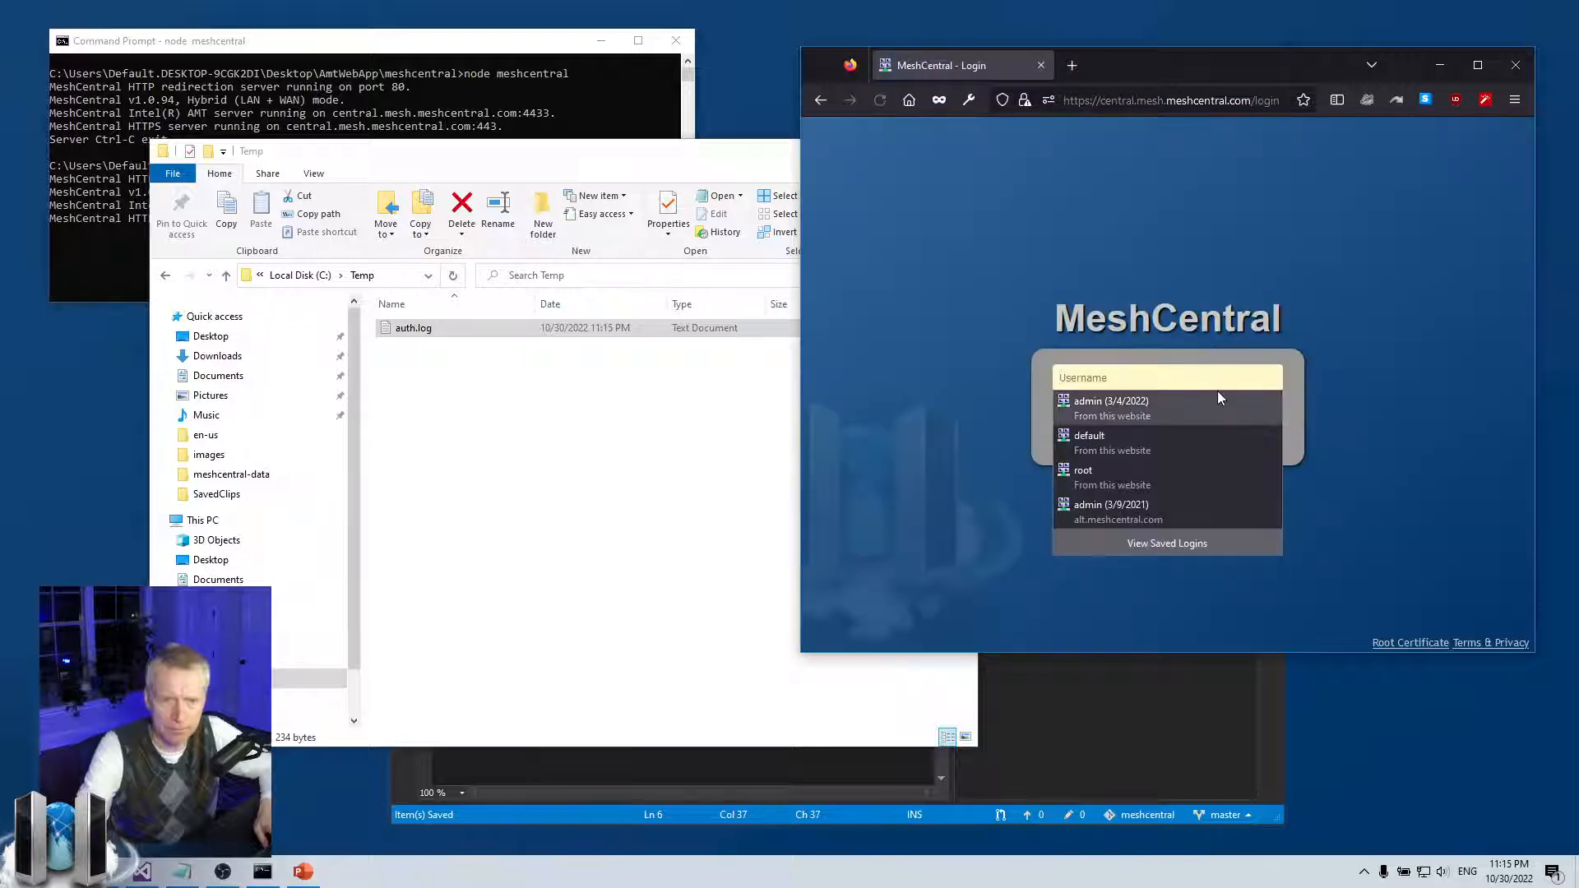
{"action": "type", "text": "sdfsdf"}
{"action": "key", "text": "Tab"}
{"action": "type", "text": "sdfsdf"}
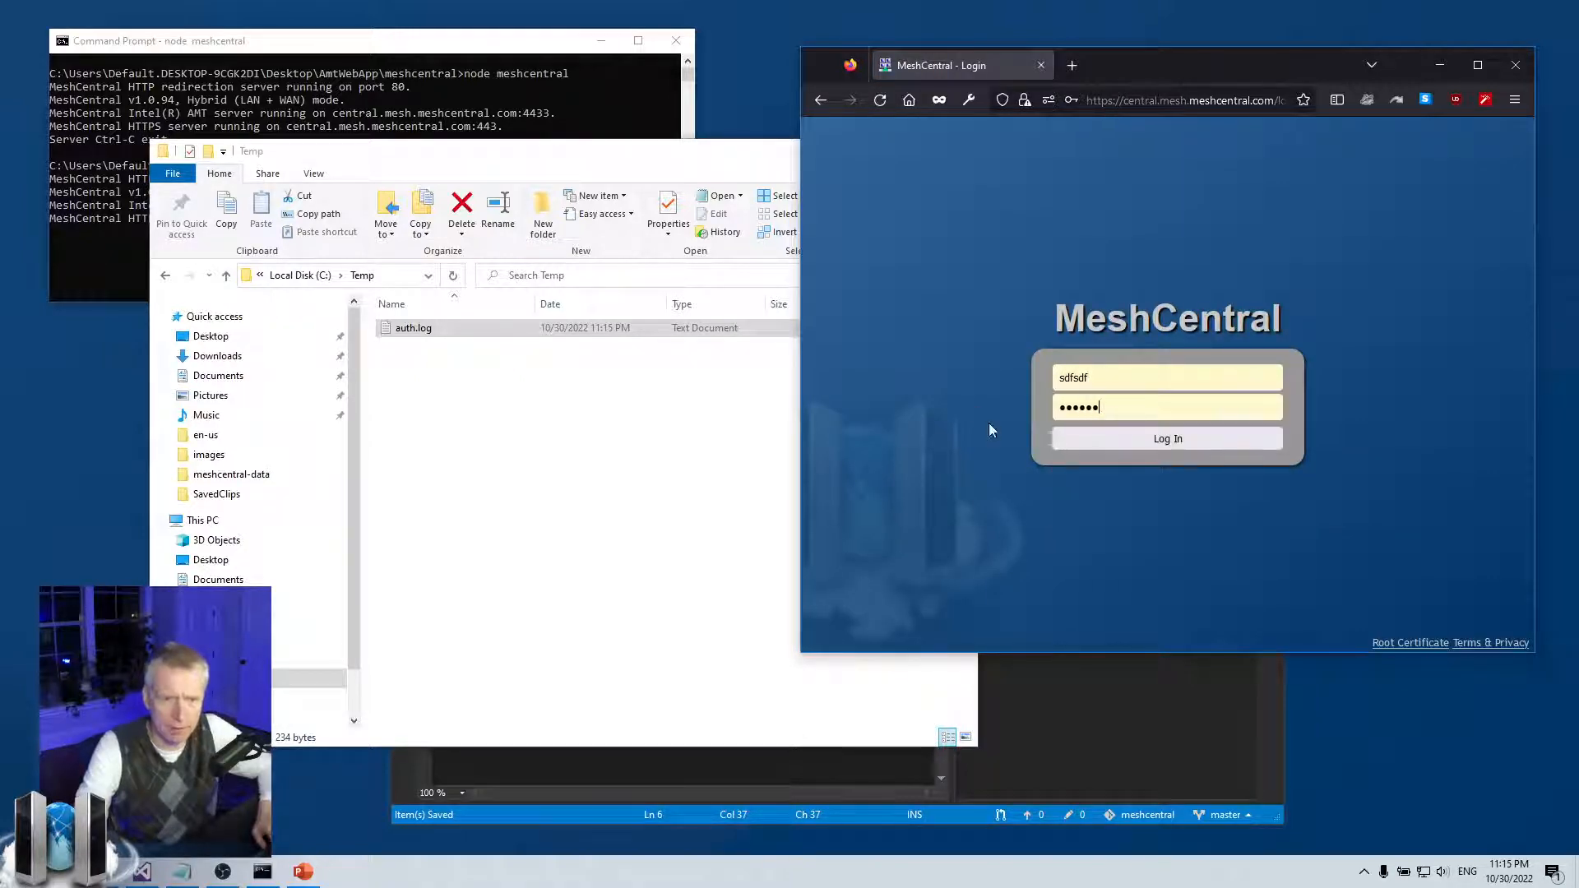
{"action": "left_click", "coordinate": [1130, 440]}
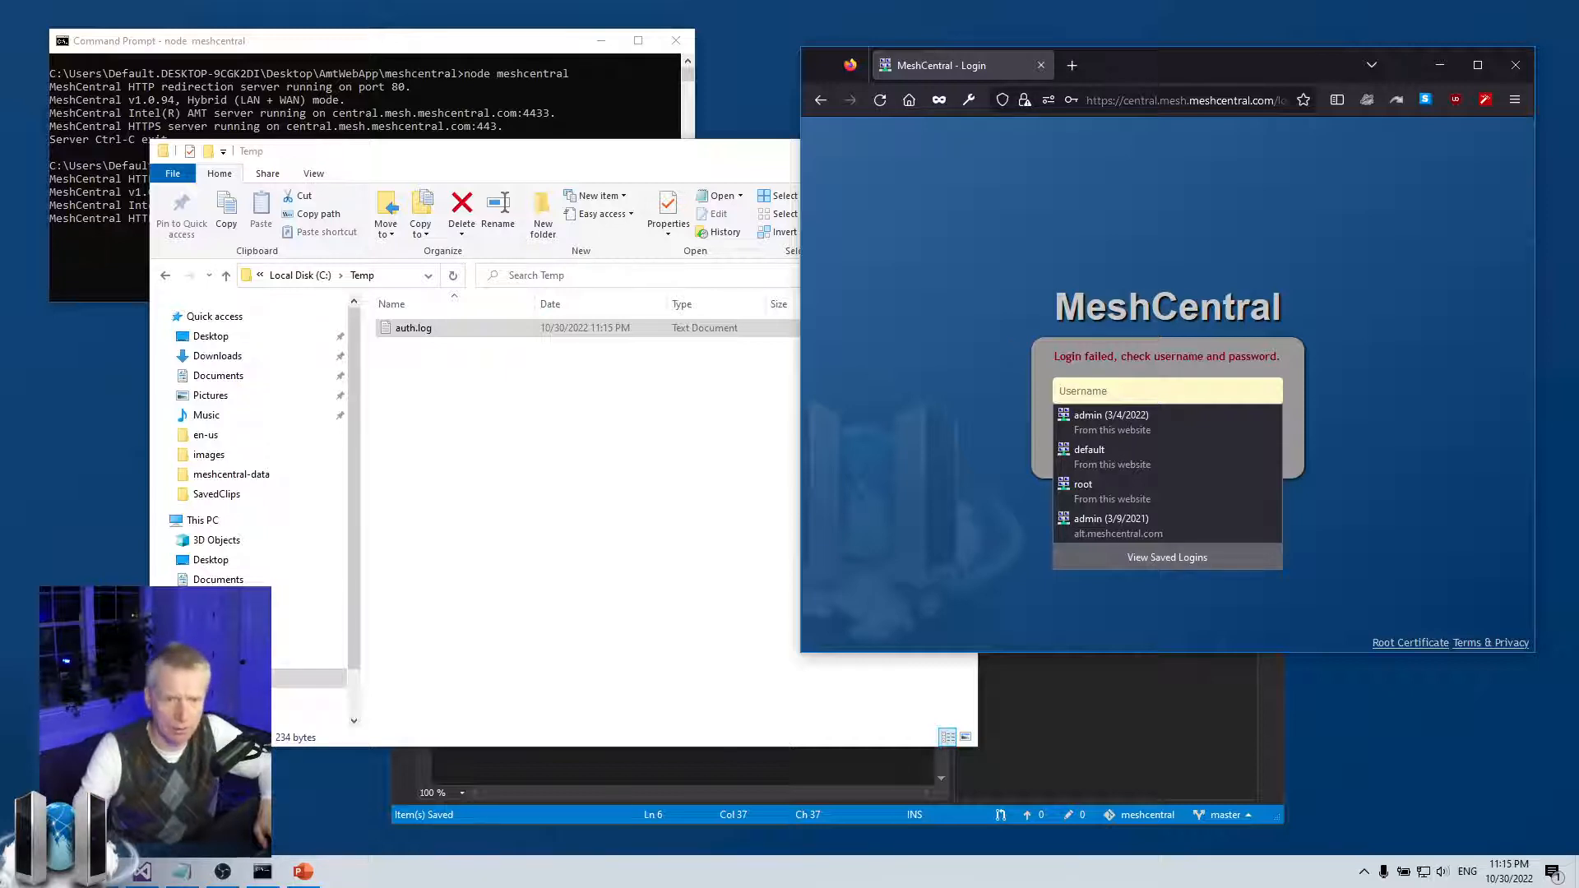
{"action": "left_click", "coordinate": [1386, 398]}
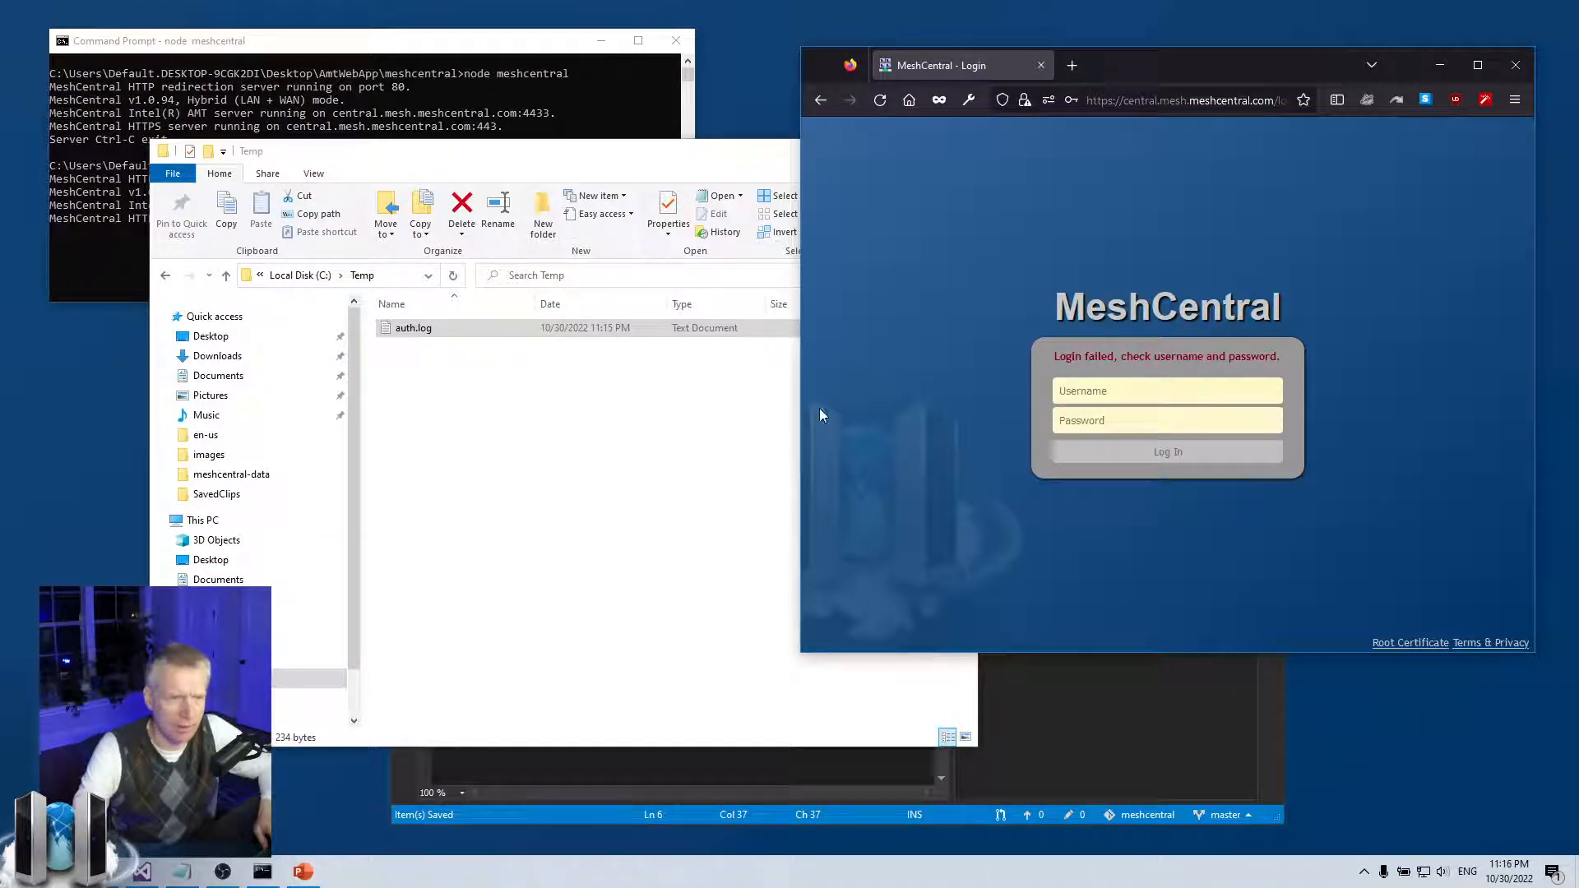
{"action": "left_click", "coordinate": [552, 428]}
{"action": "left_click", "coordinate": [427, 333]}
Reopen auth.log, widen Notepad, and highlight the failed-password entry for sdfsdf from 192.168.2.147
{"action": "double_click", "coordinate": [427, 334]}
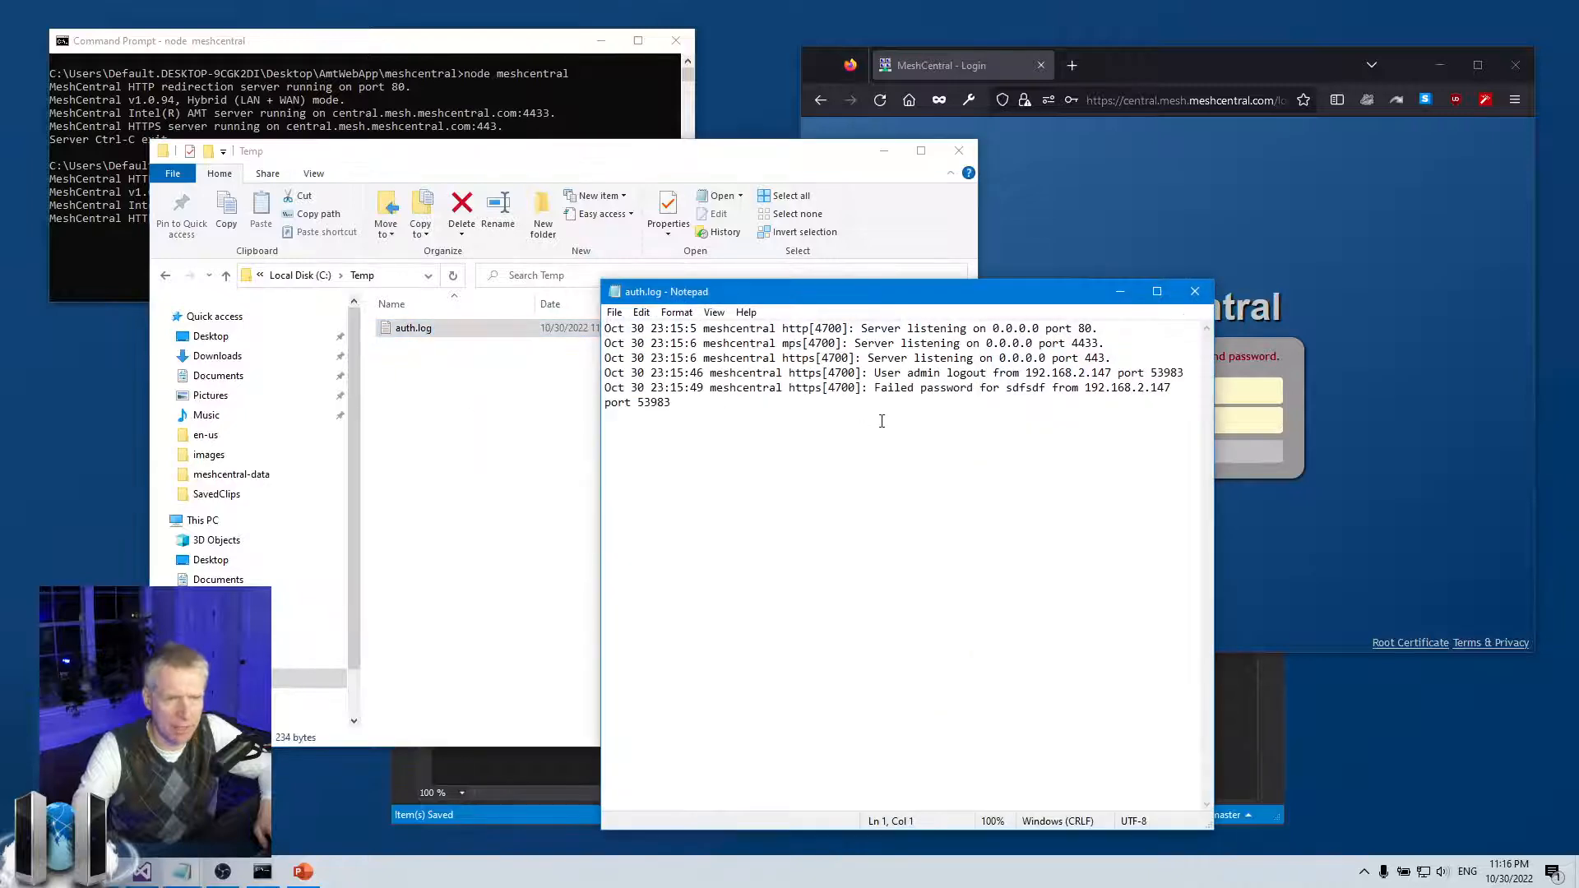
{"action": "left_click_drag", "start_coordinate": [1211, 432], "coordinate": [1360, 444]}
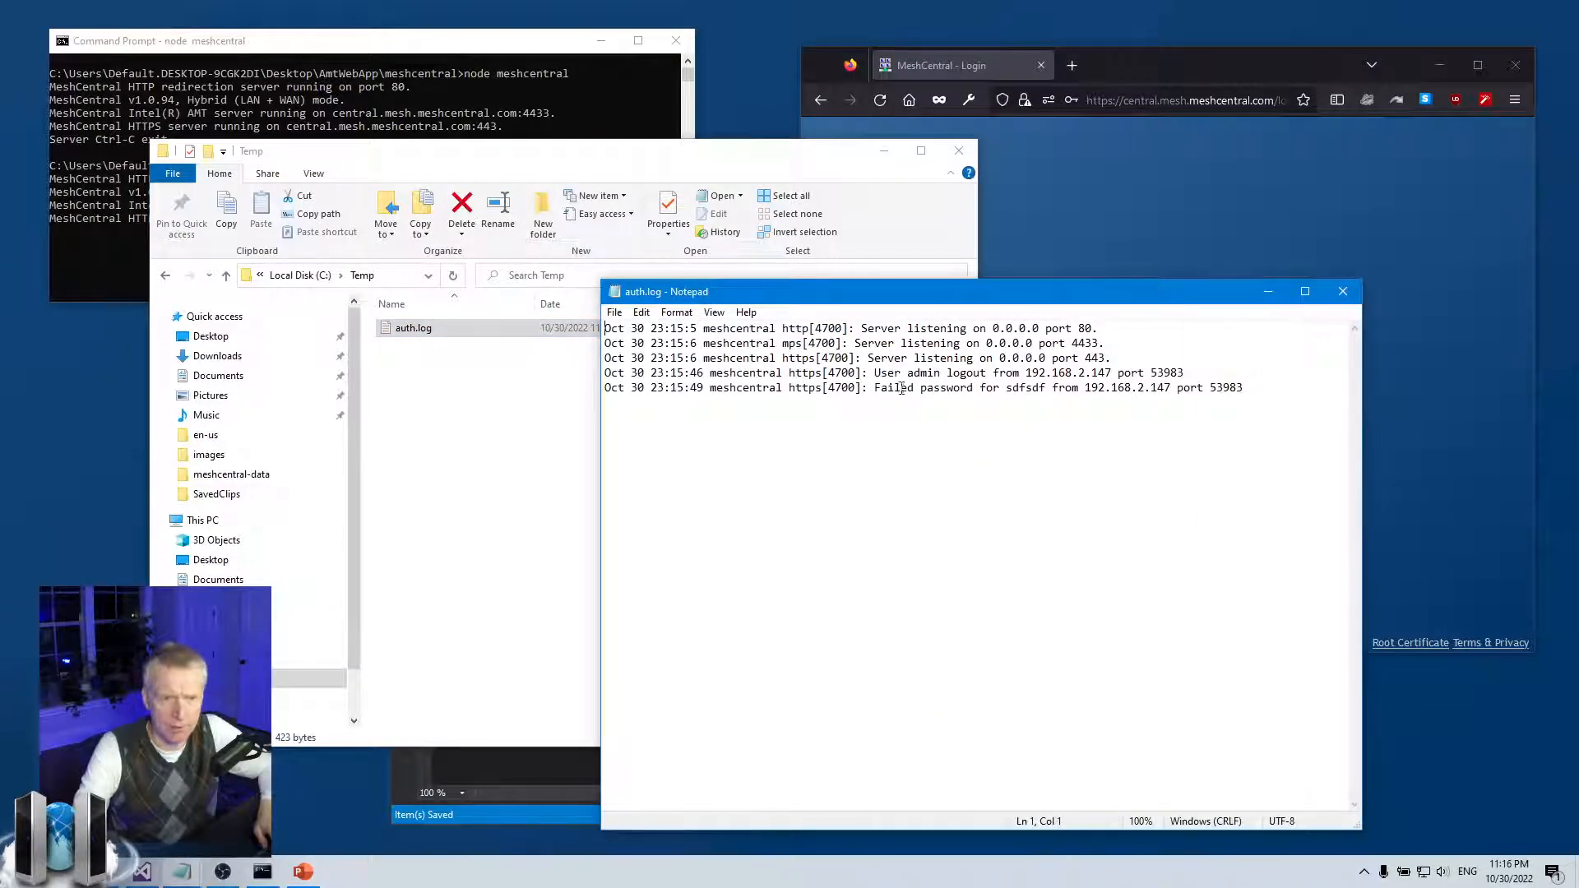
{"action": "double_click", "coordinate": [1026, 387]}
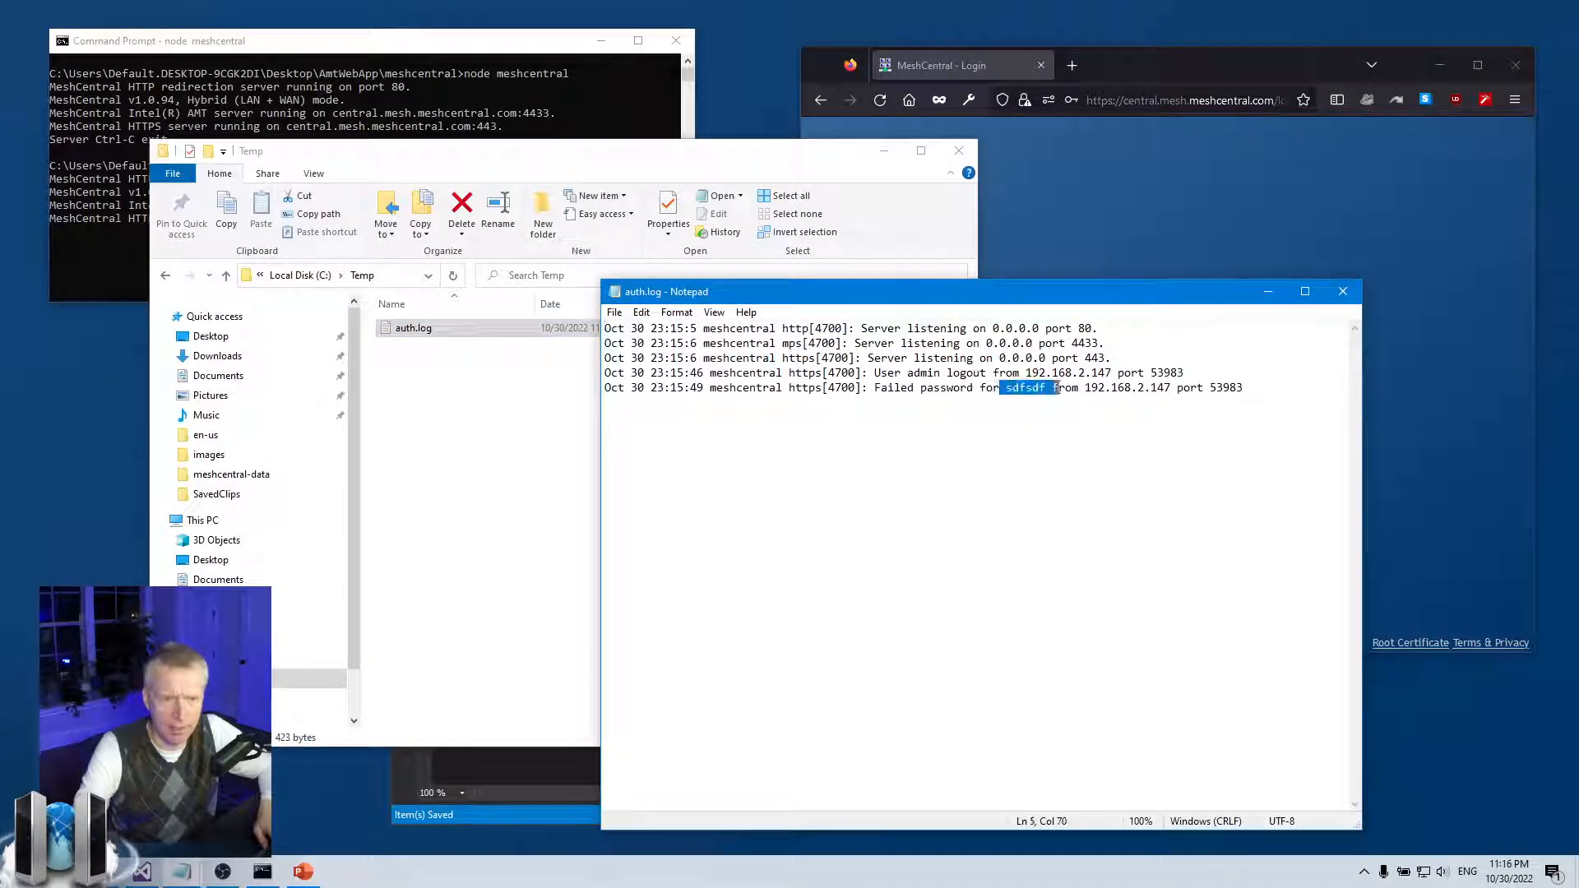
{"action": "left_click", "coordinate": [1065, 387]}
{"action": "left_click_drag", "start_coordinate": [1084, 387], "coordinate": [1256, 420]}
{"action": "left_click", "coordinate": [1257, 420]}
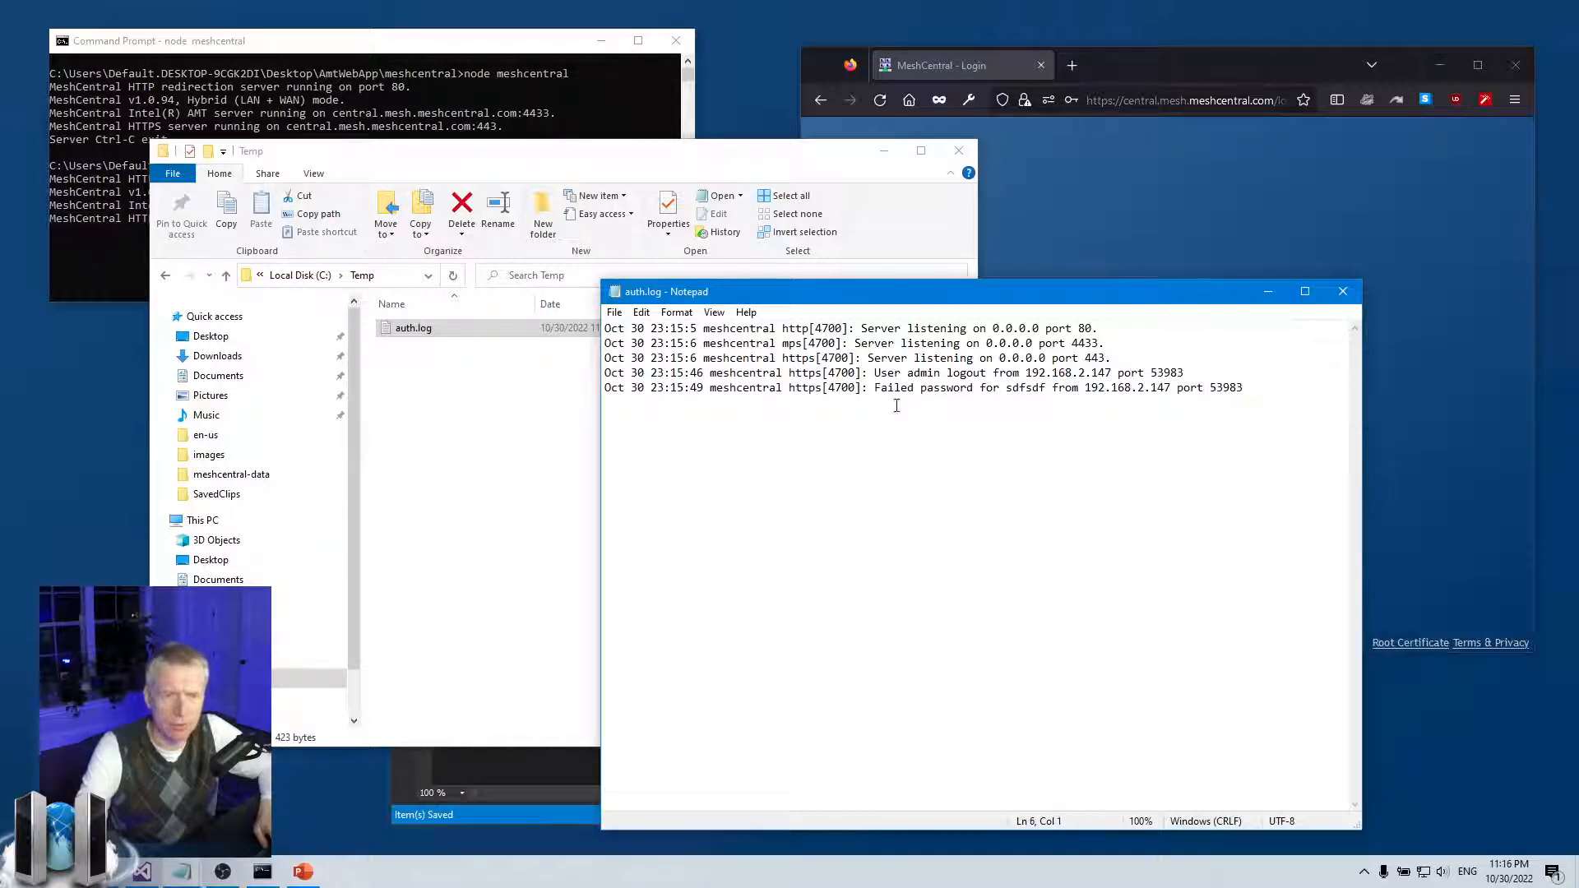
{"action": "left_click_drag", "start_coordinate": [823, 388], "coordinate": [1118, 387]}
{"action": "left_click", "coordinate": [1118, 388]}
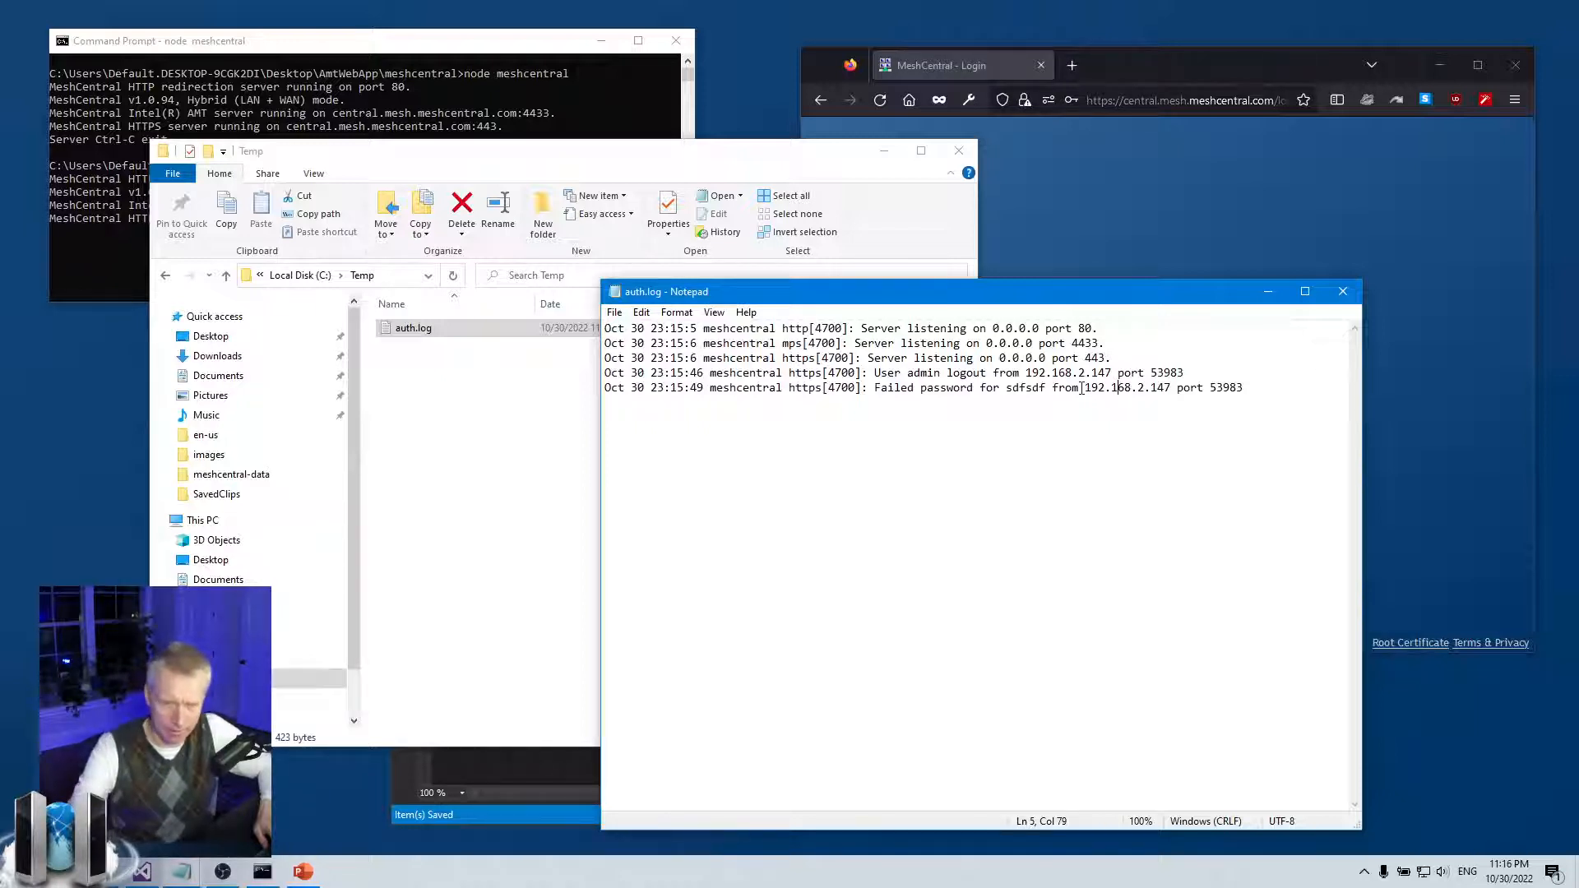
{"action": "left_click_drag", "start_coordinate": [1082, 388], "coordinate": [1178, 388]}
{"action": "key", "text": "Right"}
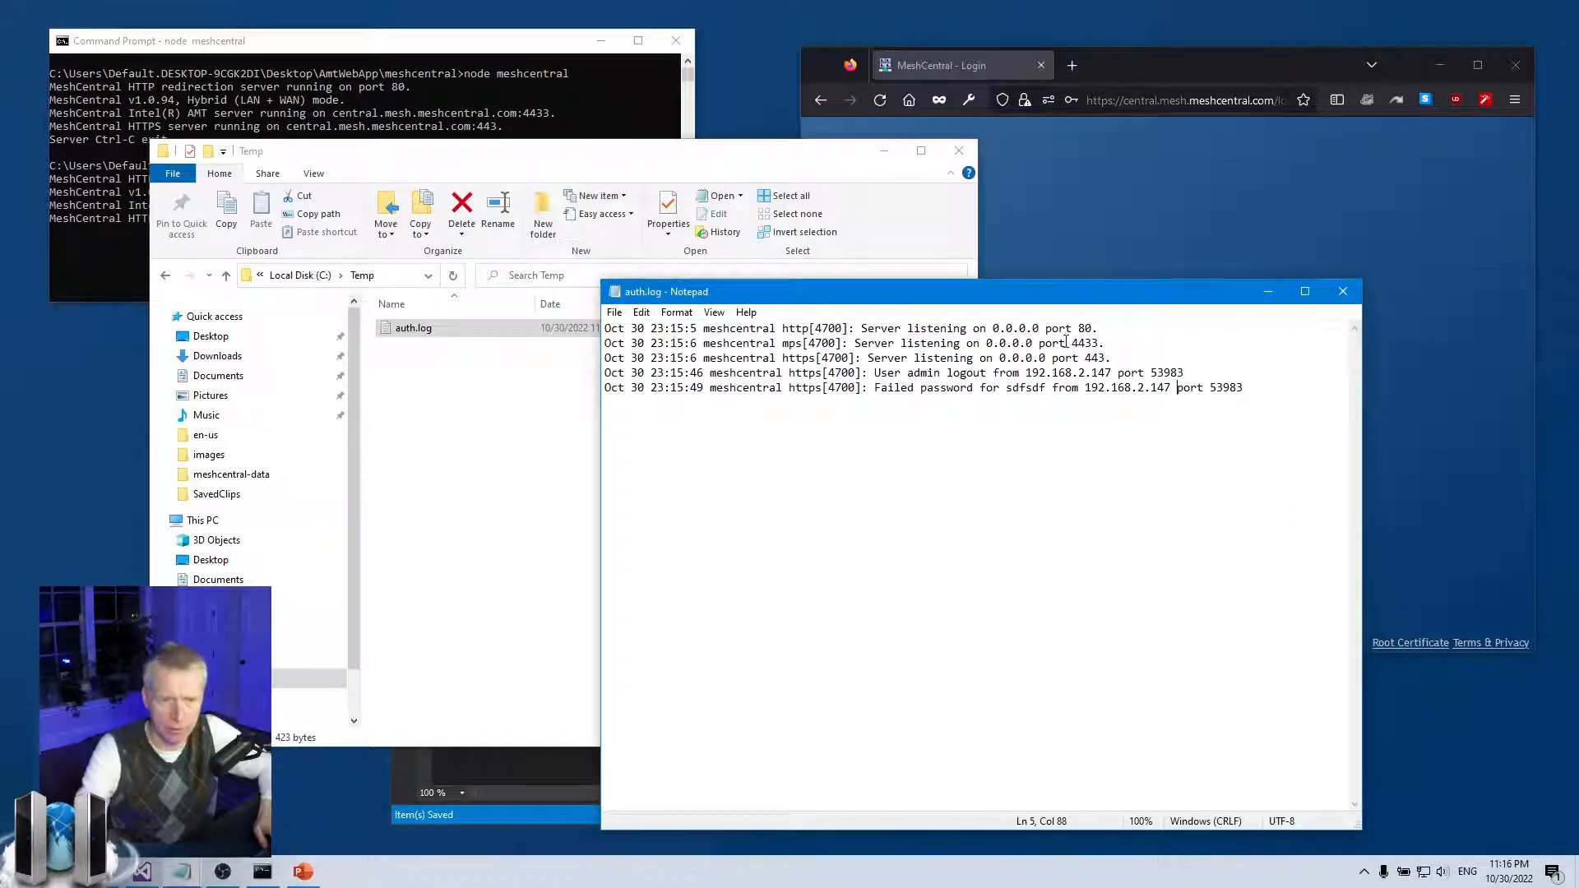
Close Notepad and sign in to MeshCentral with the saved admin login
{"action": "left_click", "coordinate": [1343, 291]}
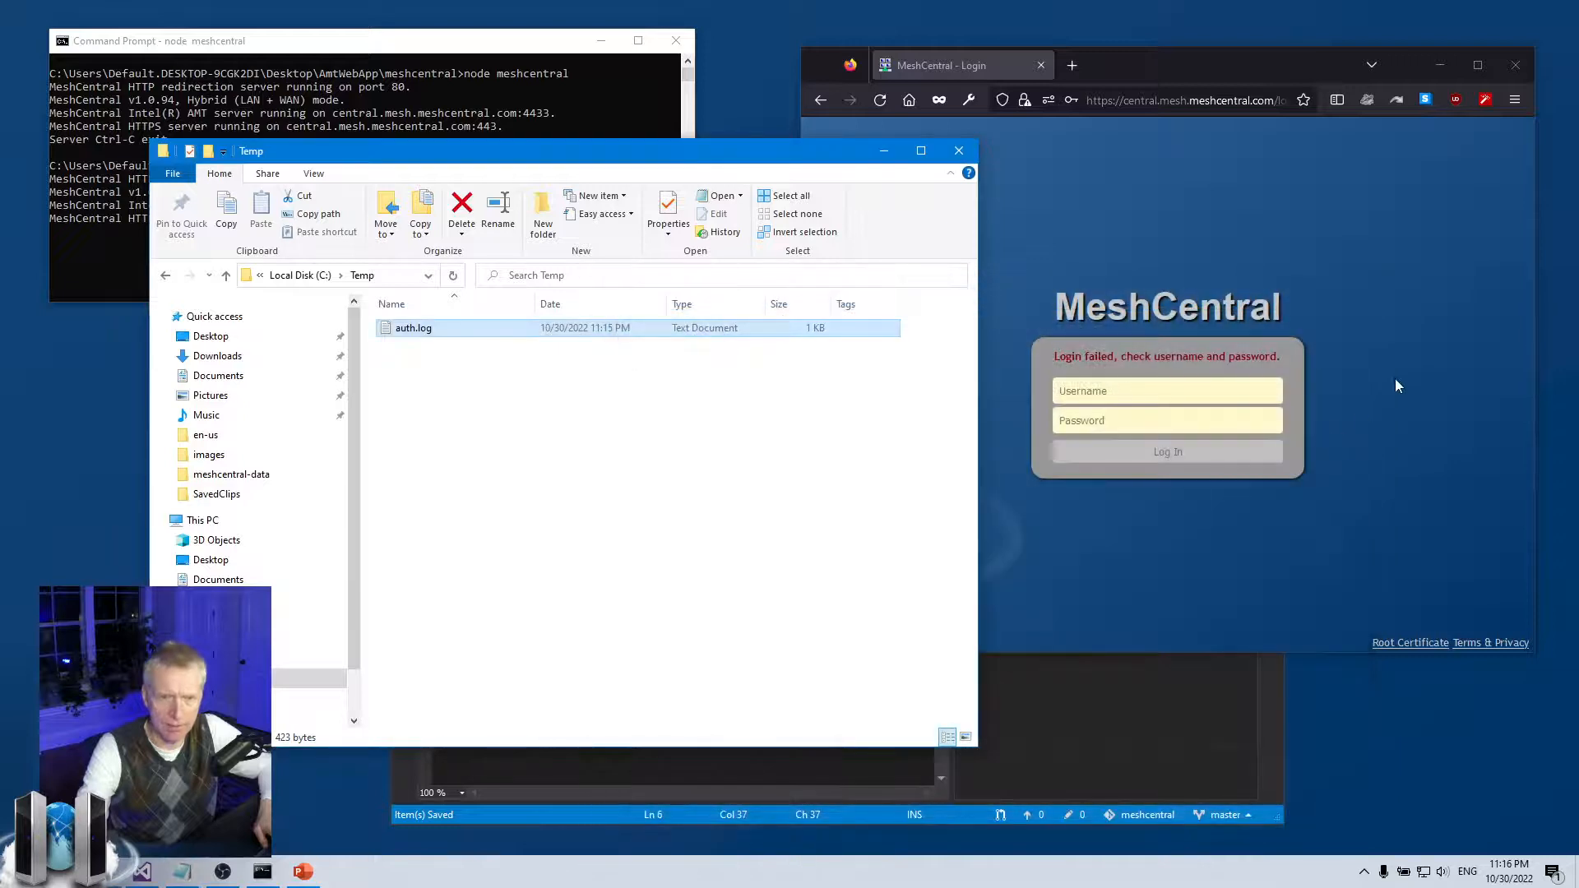
{"action": "left_click", "coordinate": [1131, 391]}
{"action": "type", "text": "admi"}
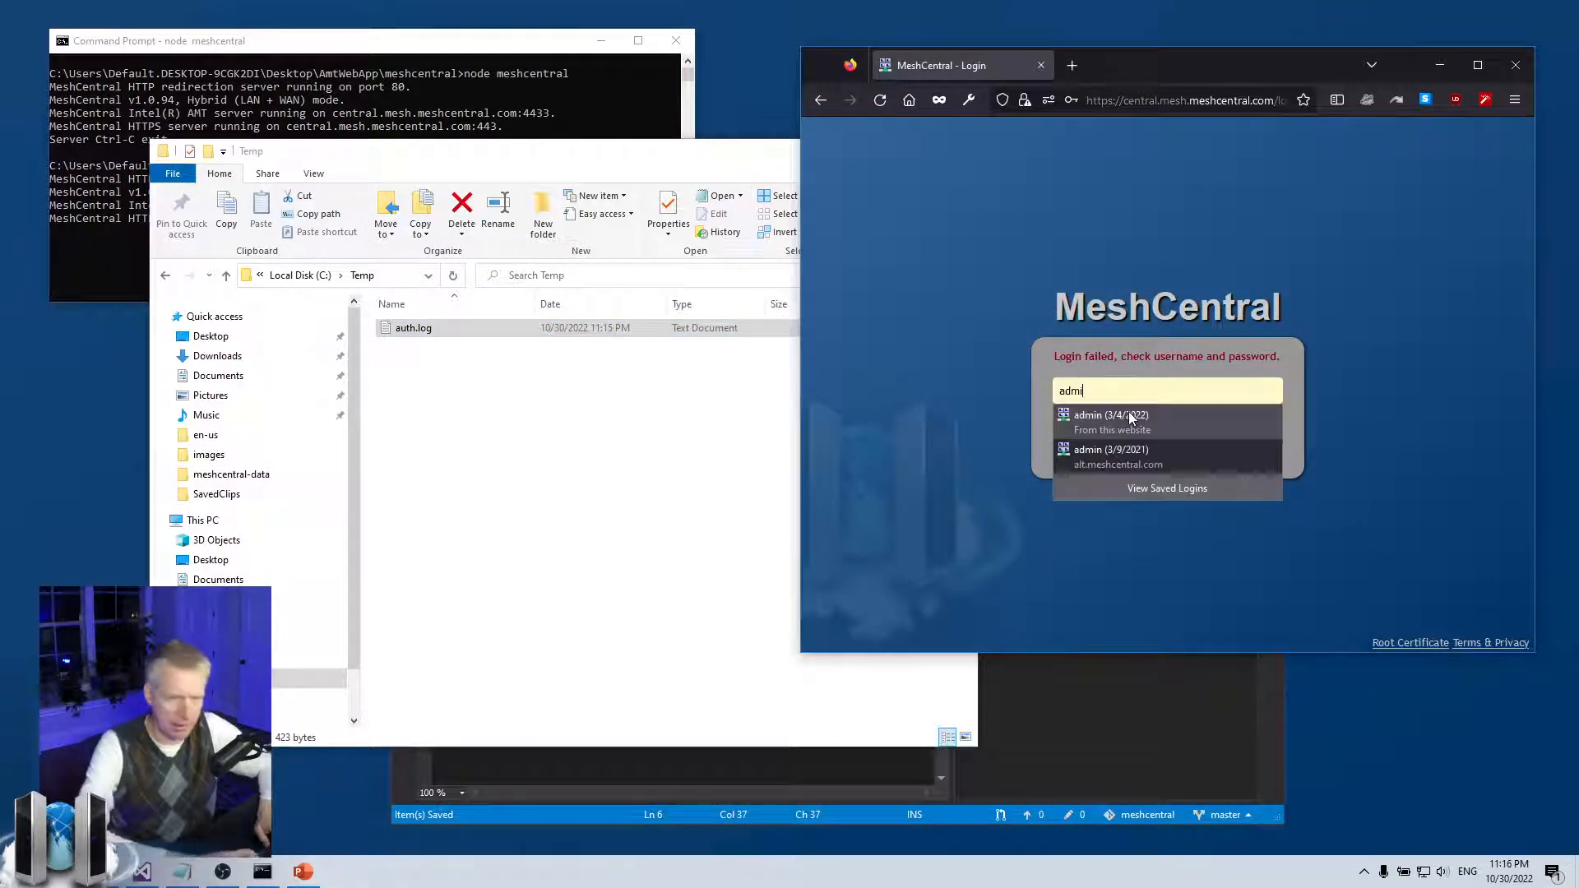
{"action": "left_click", "coordinate": [1131, 418]}
{"action": "key", "text": "Return"}
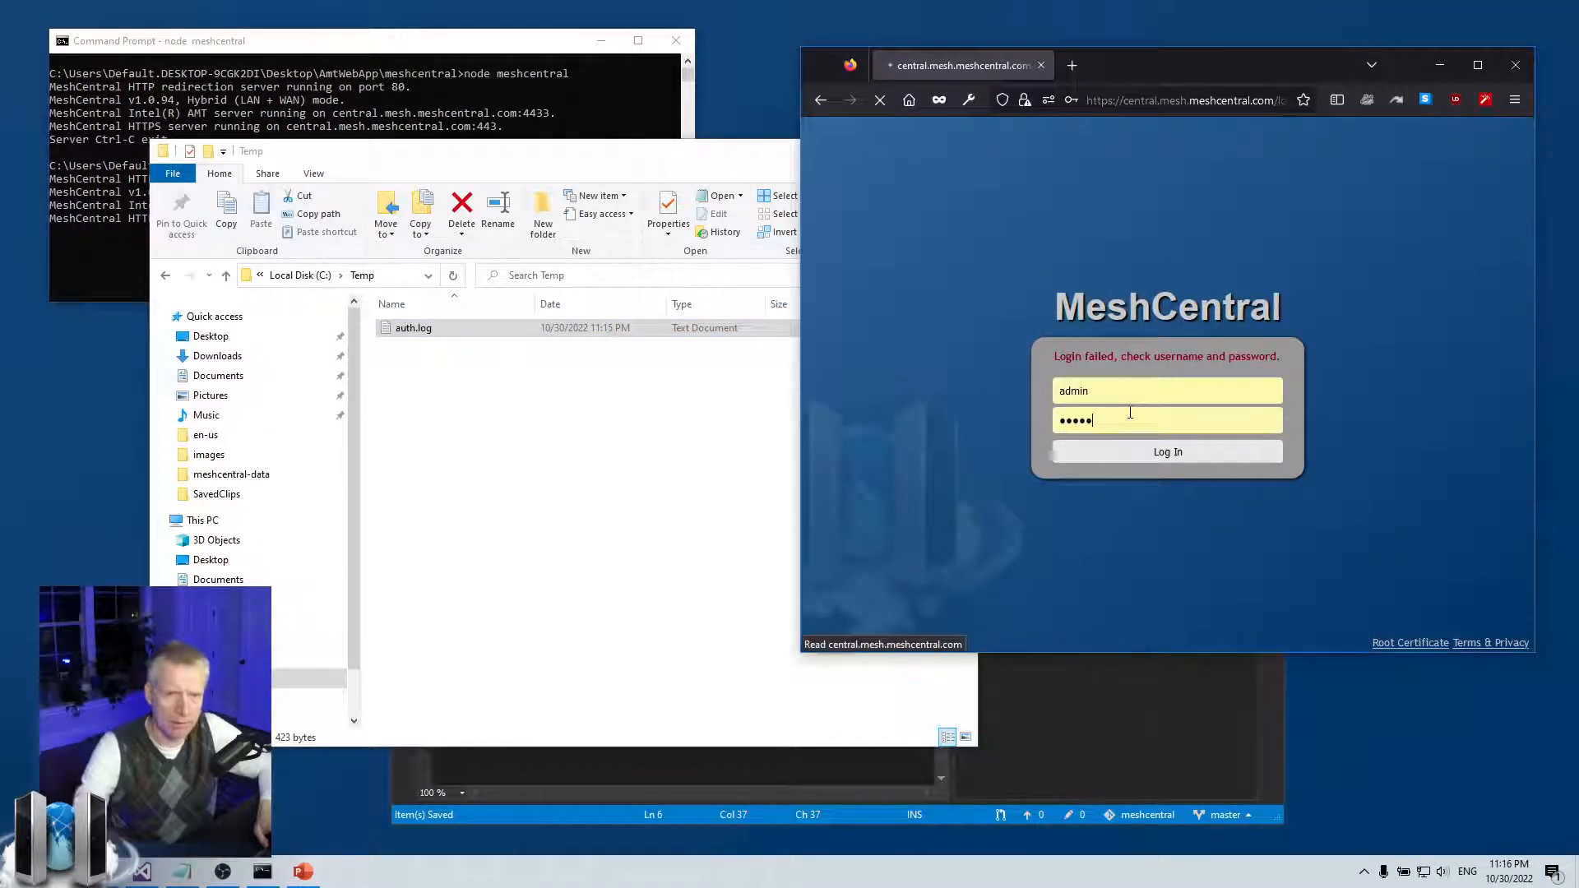
Reopen auth.log from Temp and highlight the new Accepted password entry for admin
{"action": "left_click", "coordinate": [487, 355]}
{"action": "left_click", "coordinate": [430, 332]}
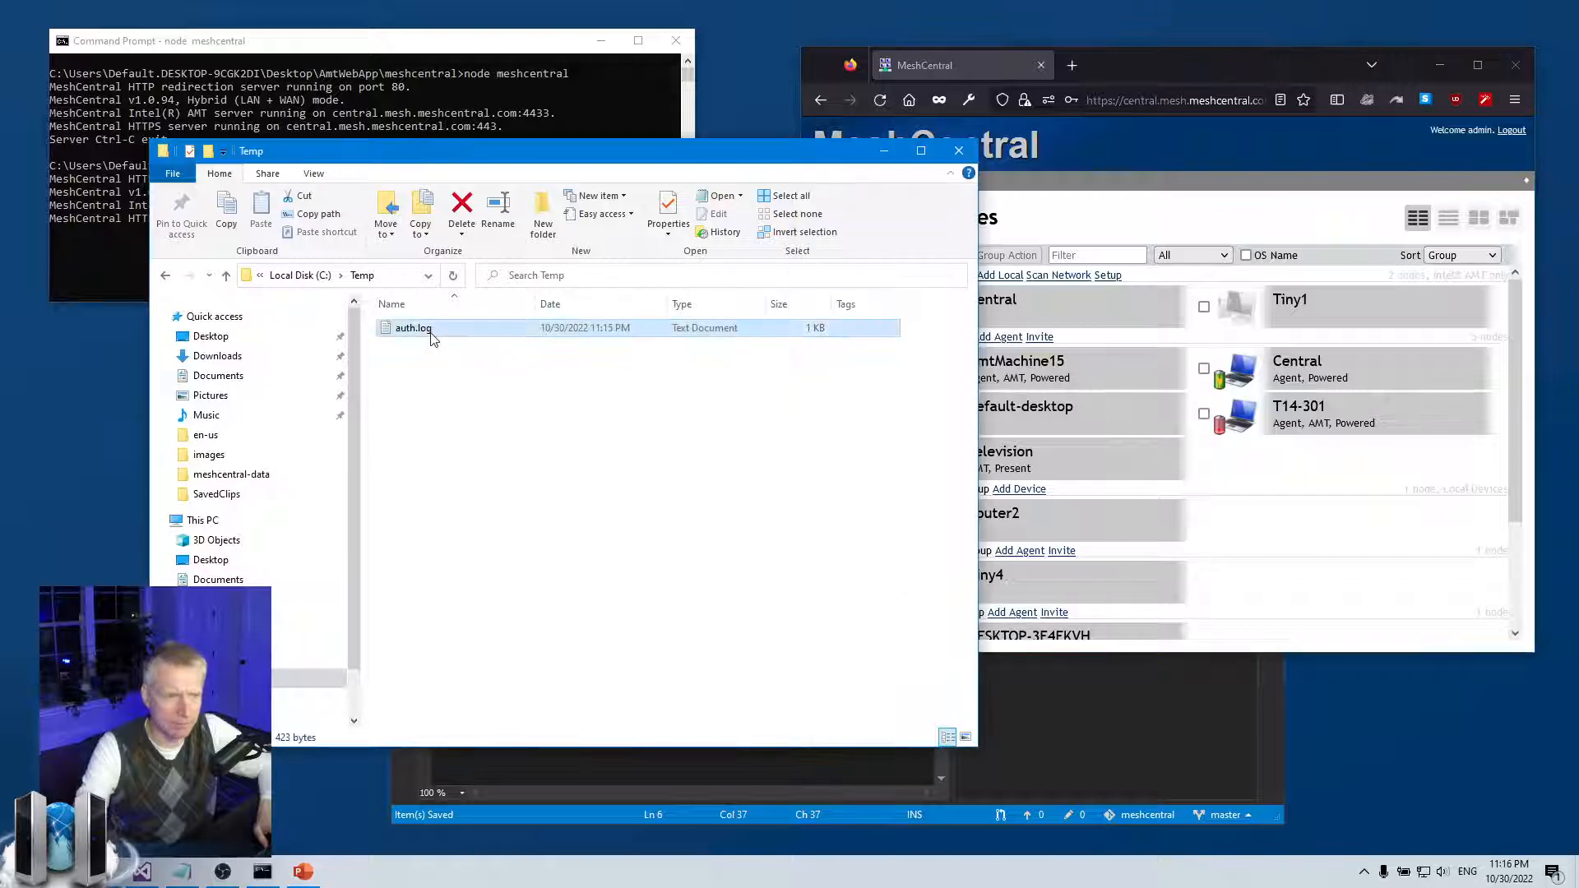
{"action": "double_click", "coordinate": [419, 328]}
{"action": "left_click_drag", "start_coordinate": [872, 403], "coordinate": [1266, 403]}
Deselect the Accepted password line, close auth.log, and bring the MeshCentral My Devices page forward
{"action": "left_click", "coordinate": [1265, 403]}
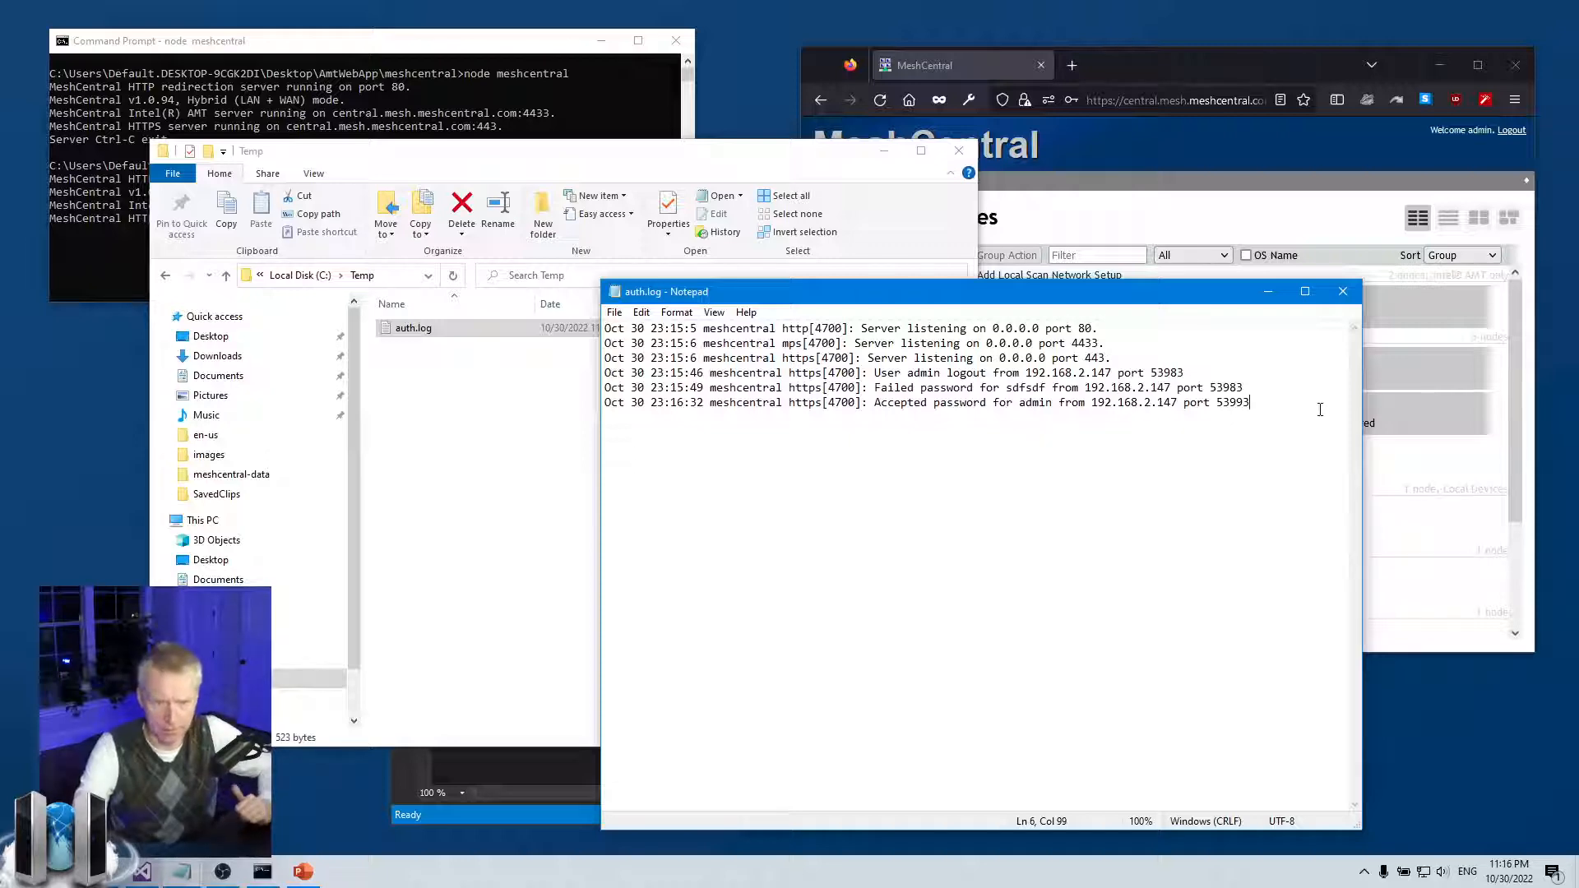
{"action": "left_click", "coordinate": [1343, 291]}
{"action": "left_click", "coordinate": [1267, 504]}
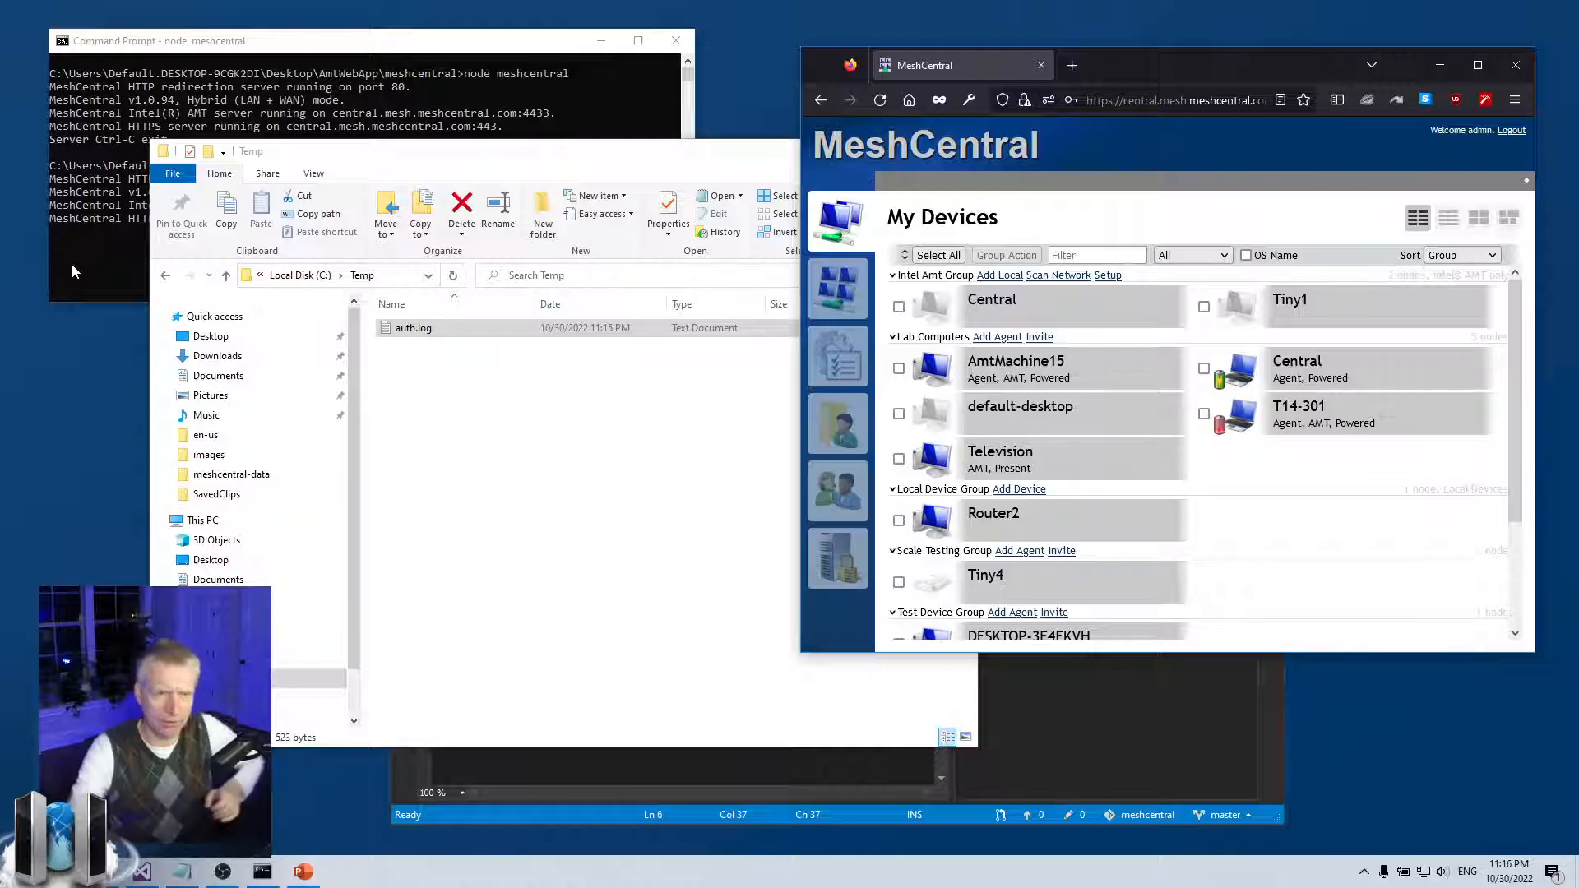
Show MeshCentral's My Events list, then reopen auth.log and close it again
{"action": "left_click", "coordinate": [839, 357]}
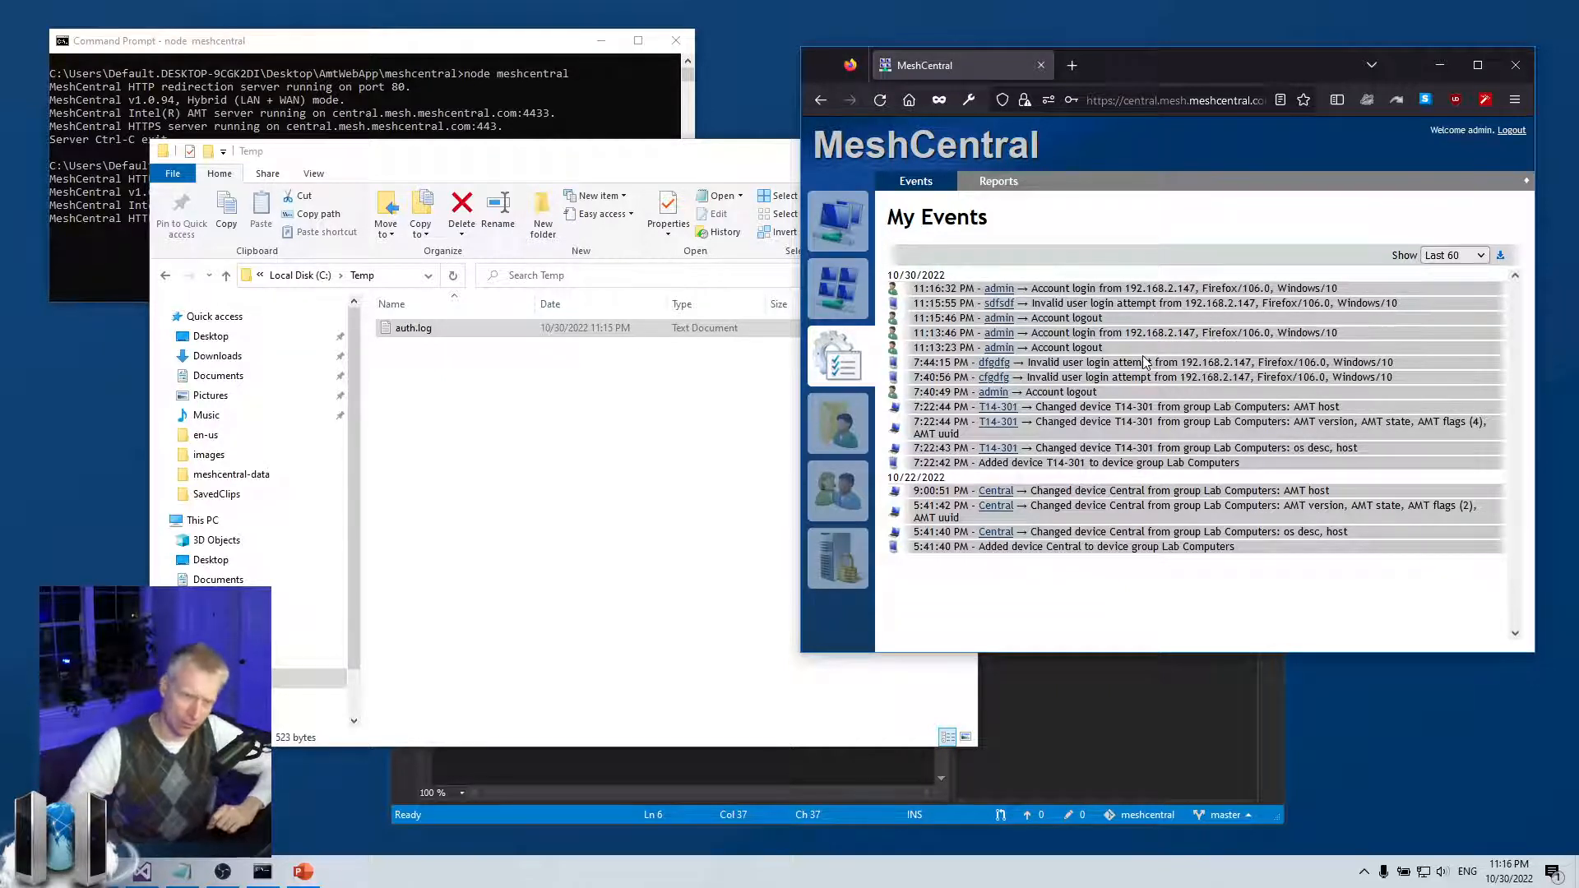
{"action": "double_click", "coordinate": [419, 329]}
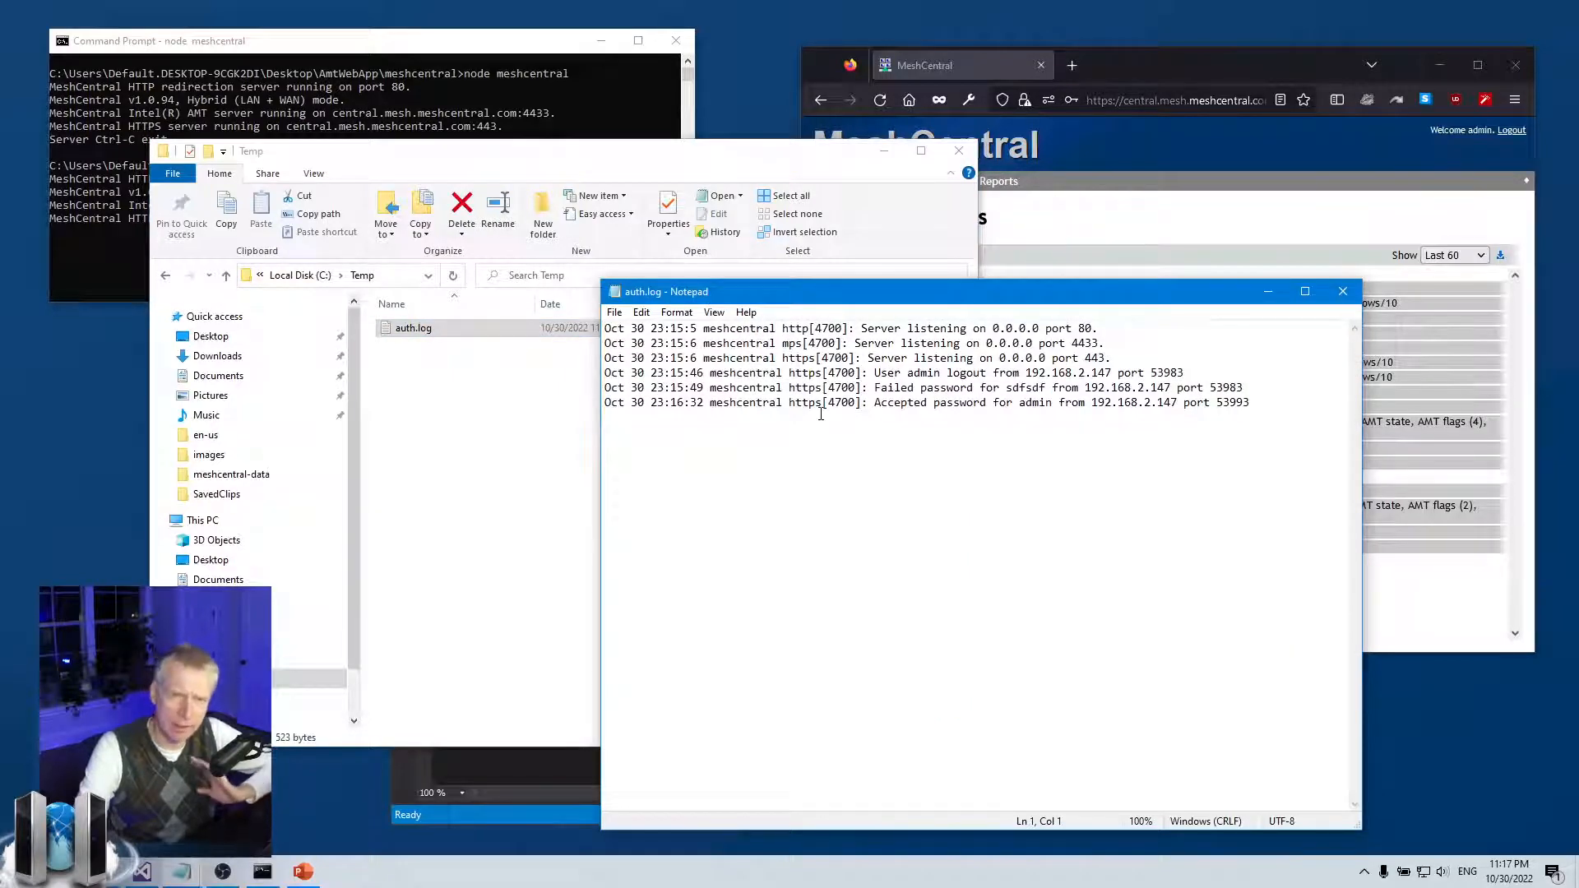
{"action": "left_click", "coordinate": [1344, 292]}
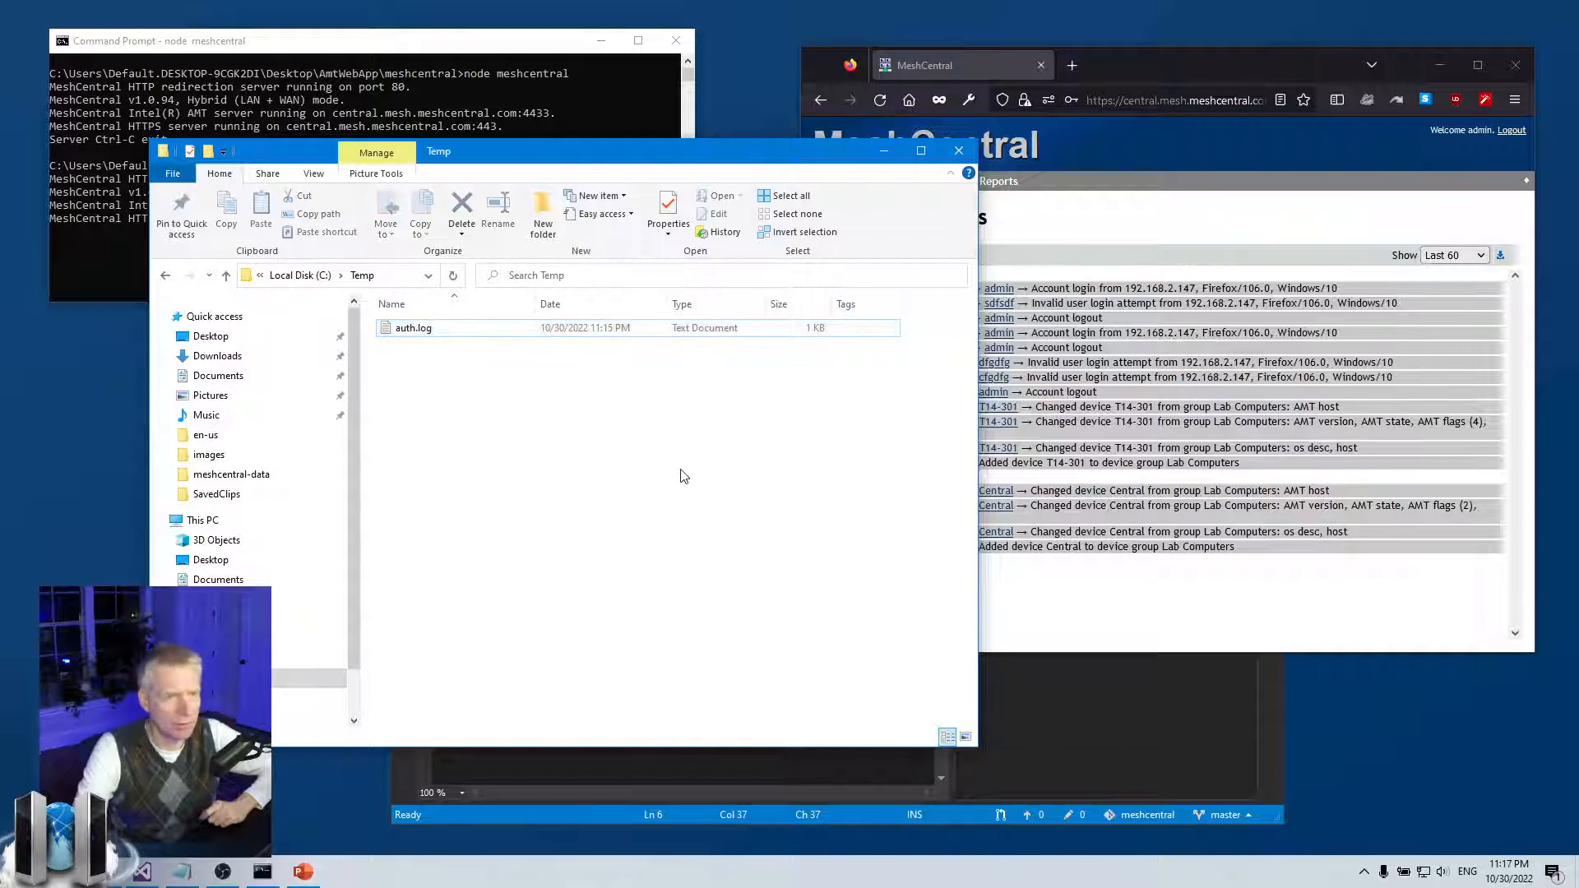
Minimize the Temp folder and put the cursor at the end of config.json's SessionKey line
{"action": "left_click", "coordinate": [883, 152]}
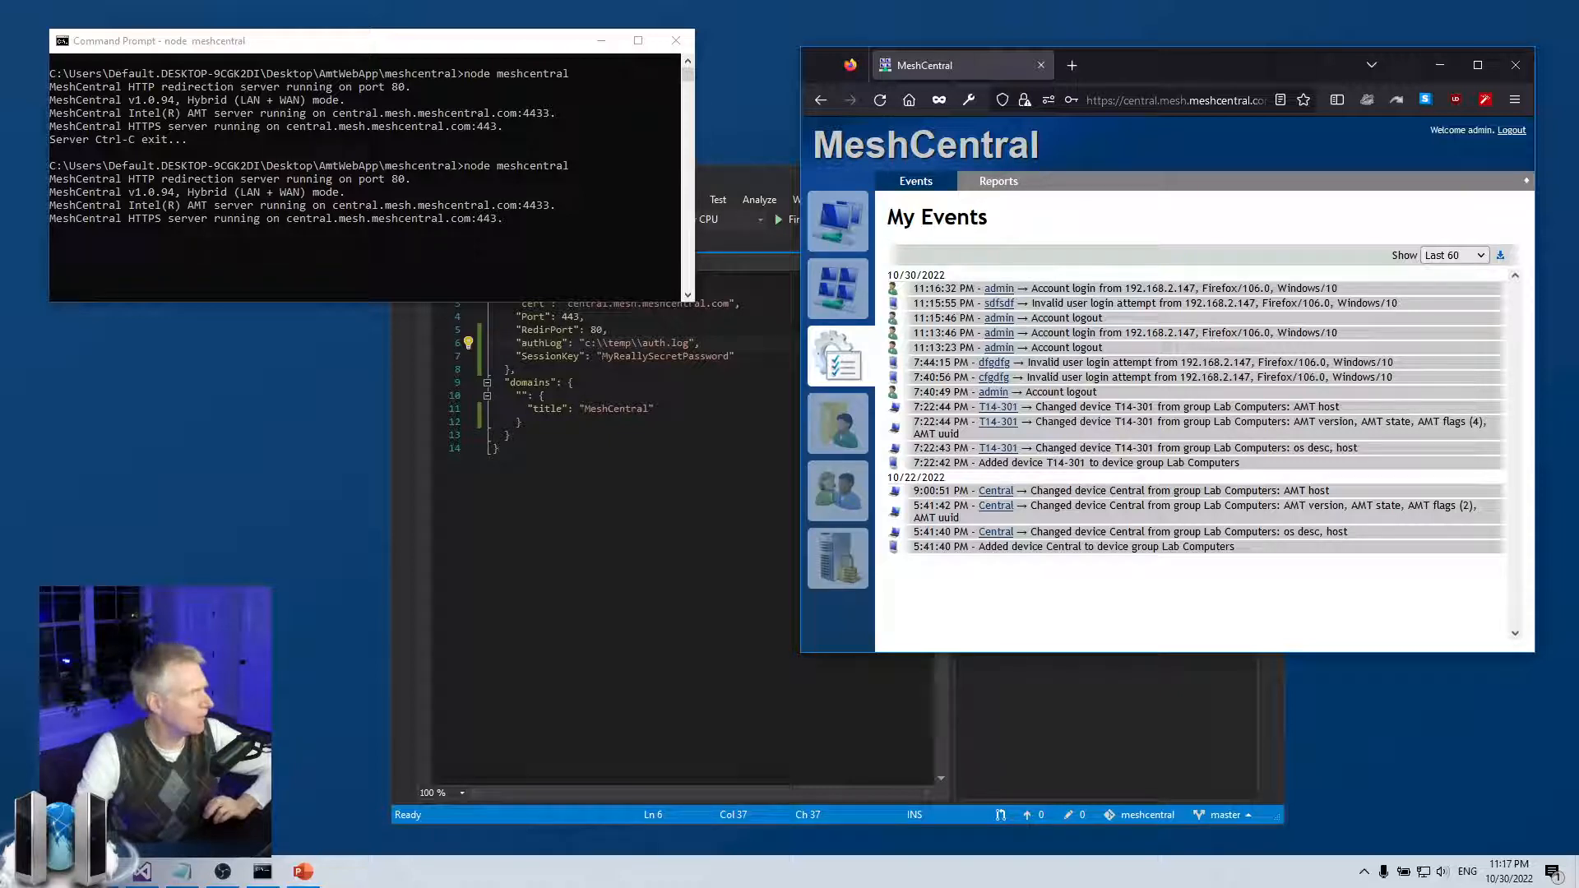
{"action": "left_click", "coordinate": [182, 872]}
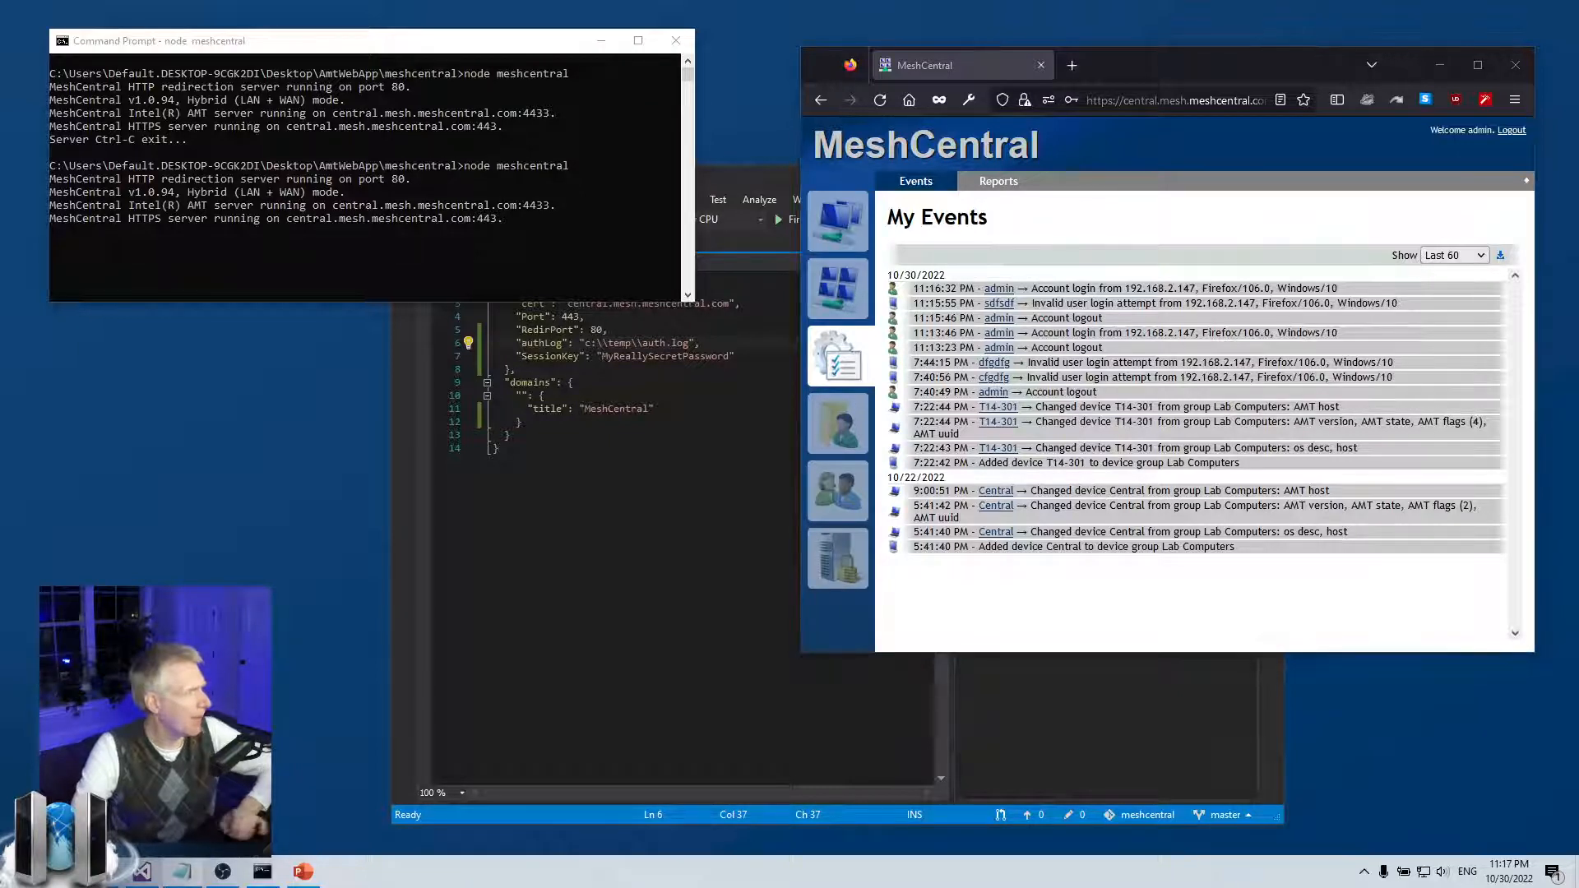
{"action": "left_click", "coordinate": [608, 373]}
{"action": "left_click", "coordinate": [767, 357]}
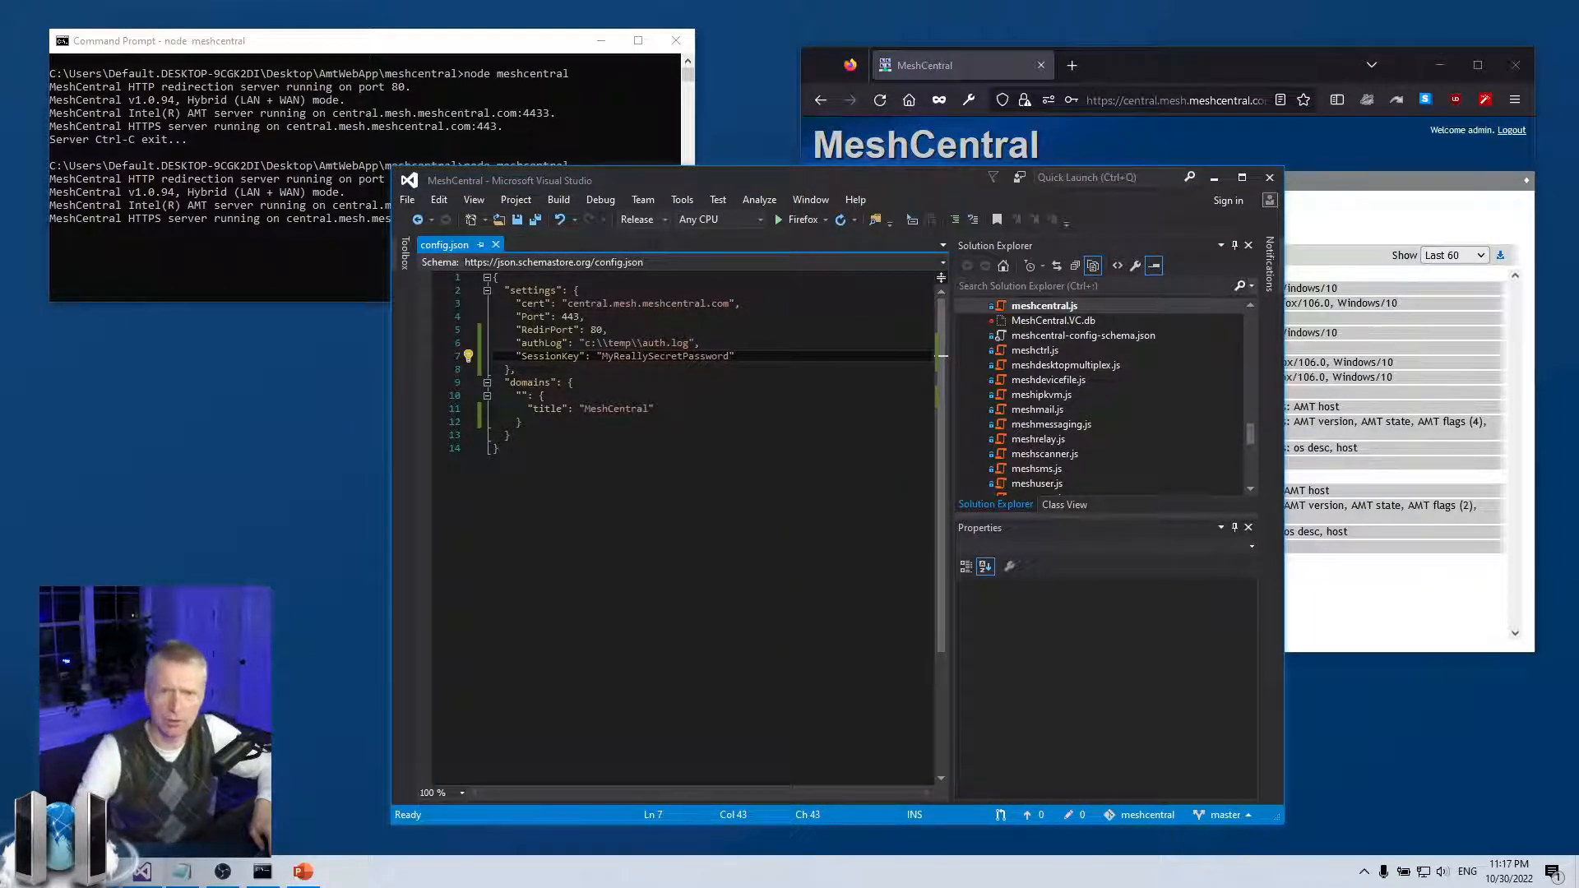
Log out of MeshCentral, then return to config.json in Visual Studio
{"action": "left_click", "coordinate": [1508, 135]}
{"action": "left_click", "coordinate": [1510, 130]}
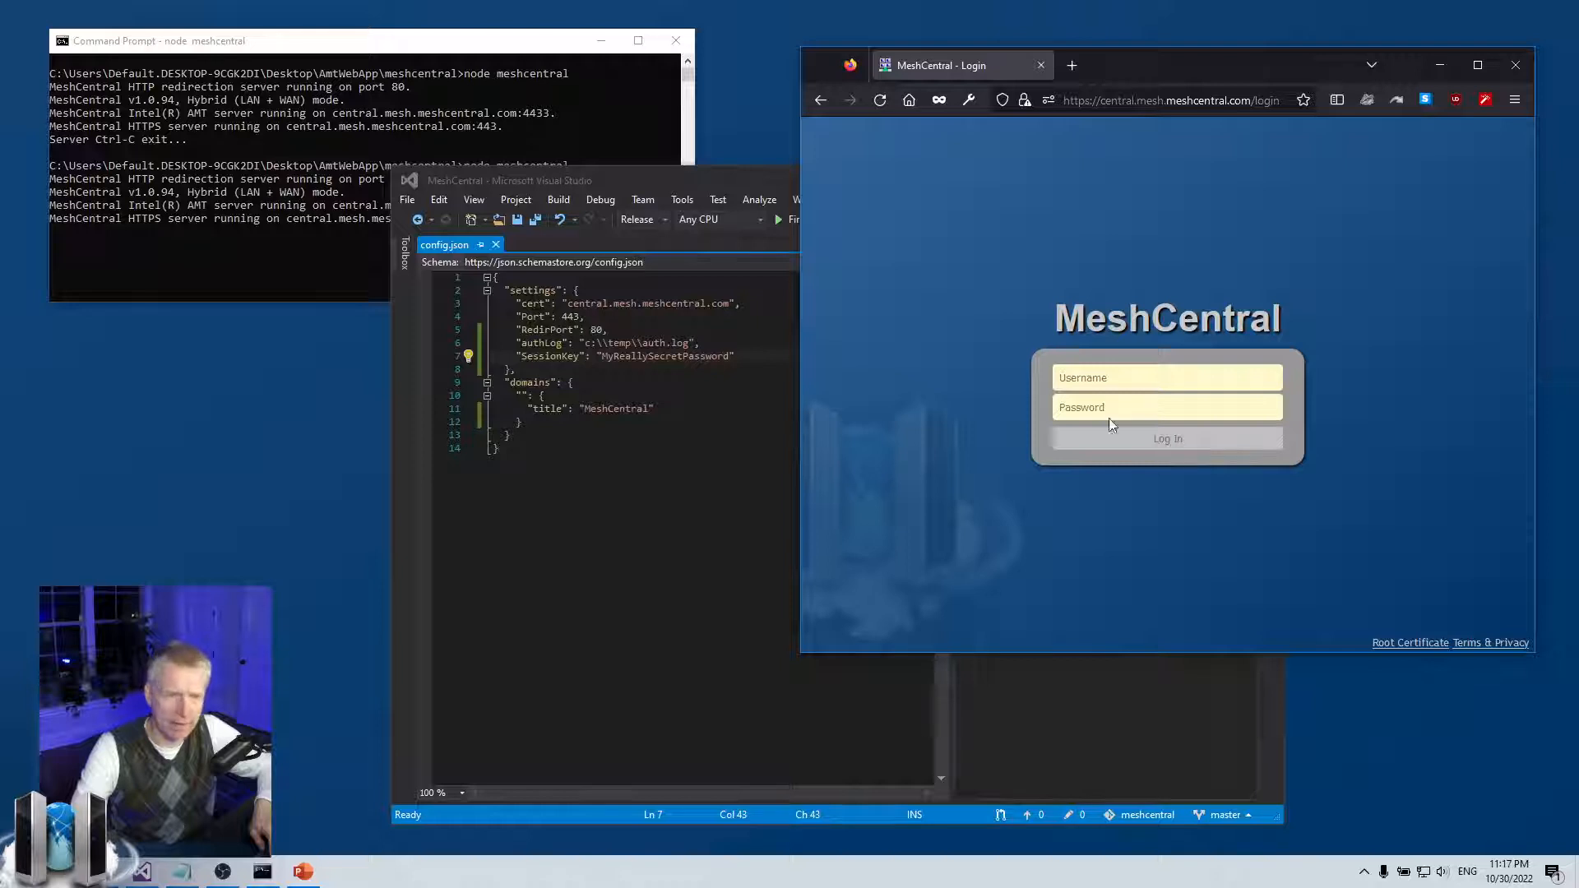
{"action": "left_click", "coordinate": [781, 359]}
Add a comma after SessionKey and paste an aligned maxInvalidLogin block below it
{"action": "type", "text": ","}
{"action": "key", "text": "Return"}
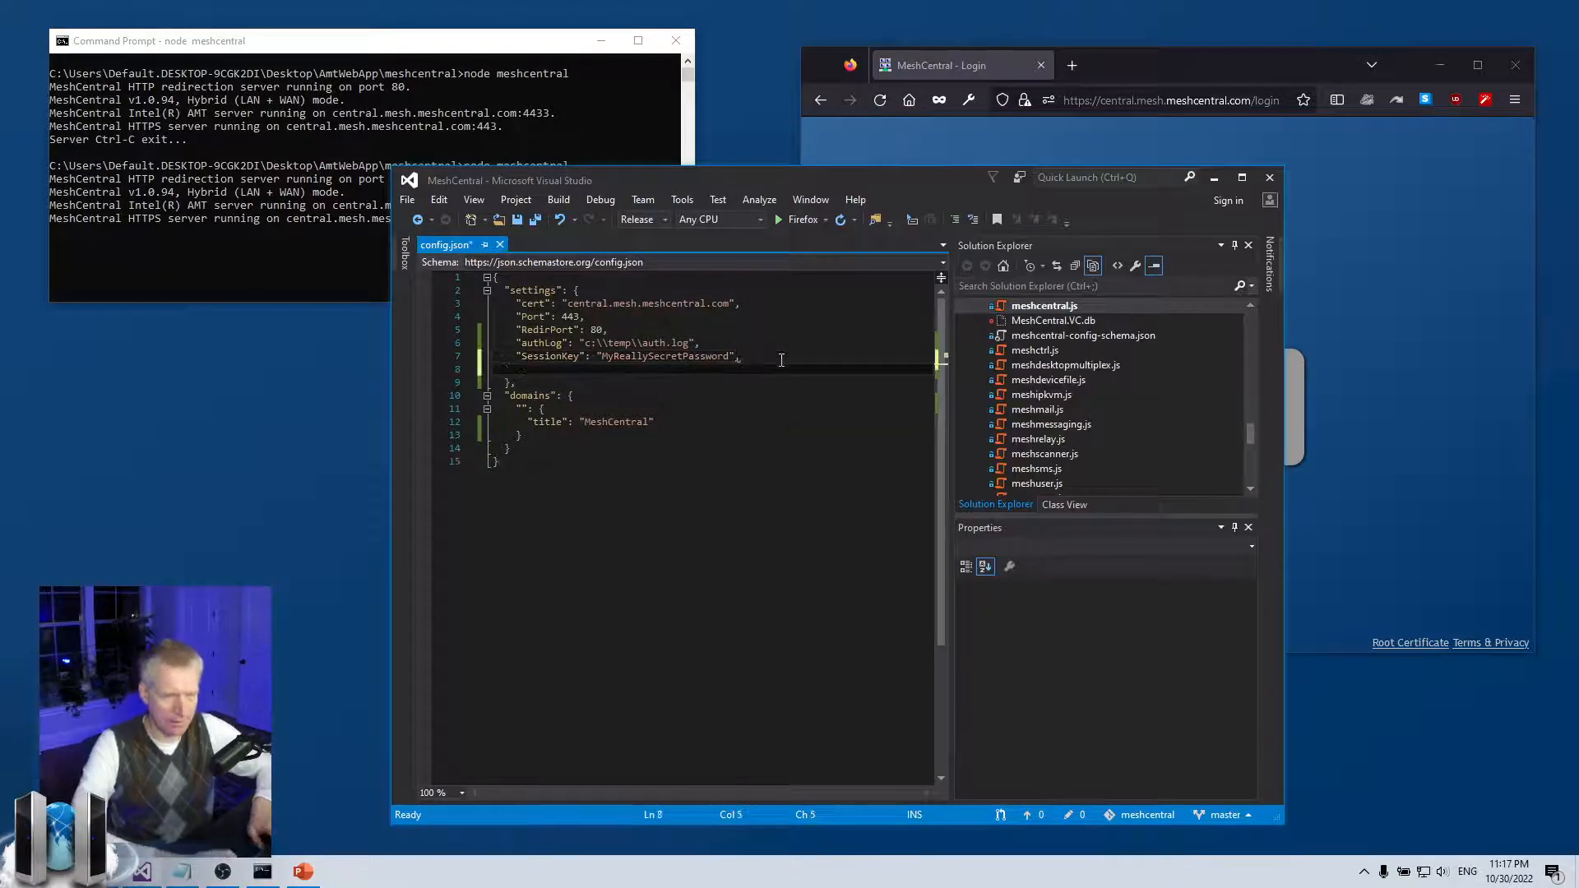
{"action": "type", "text": "\"maxInvalidLogin\": { \"exclude\": \"192.168.2.0/24\", \"time\": 11, \"count\": 12, \"coolofftime\": 60 }"}
{"action": "key", "text": "Up"}
{"action": "key", "text": "Up"}
{"action": "key", "text": "Up"}
{"action": "key", "text": "Up"}
{"action": "key", "text": "Up"}
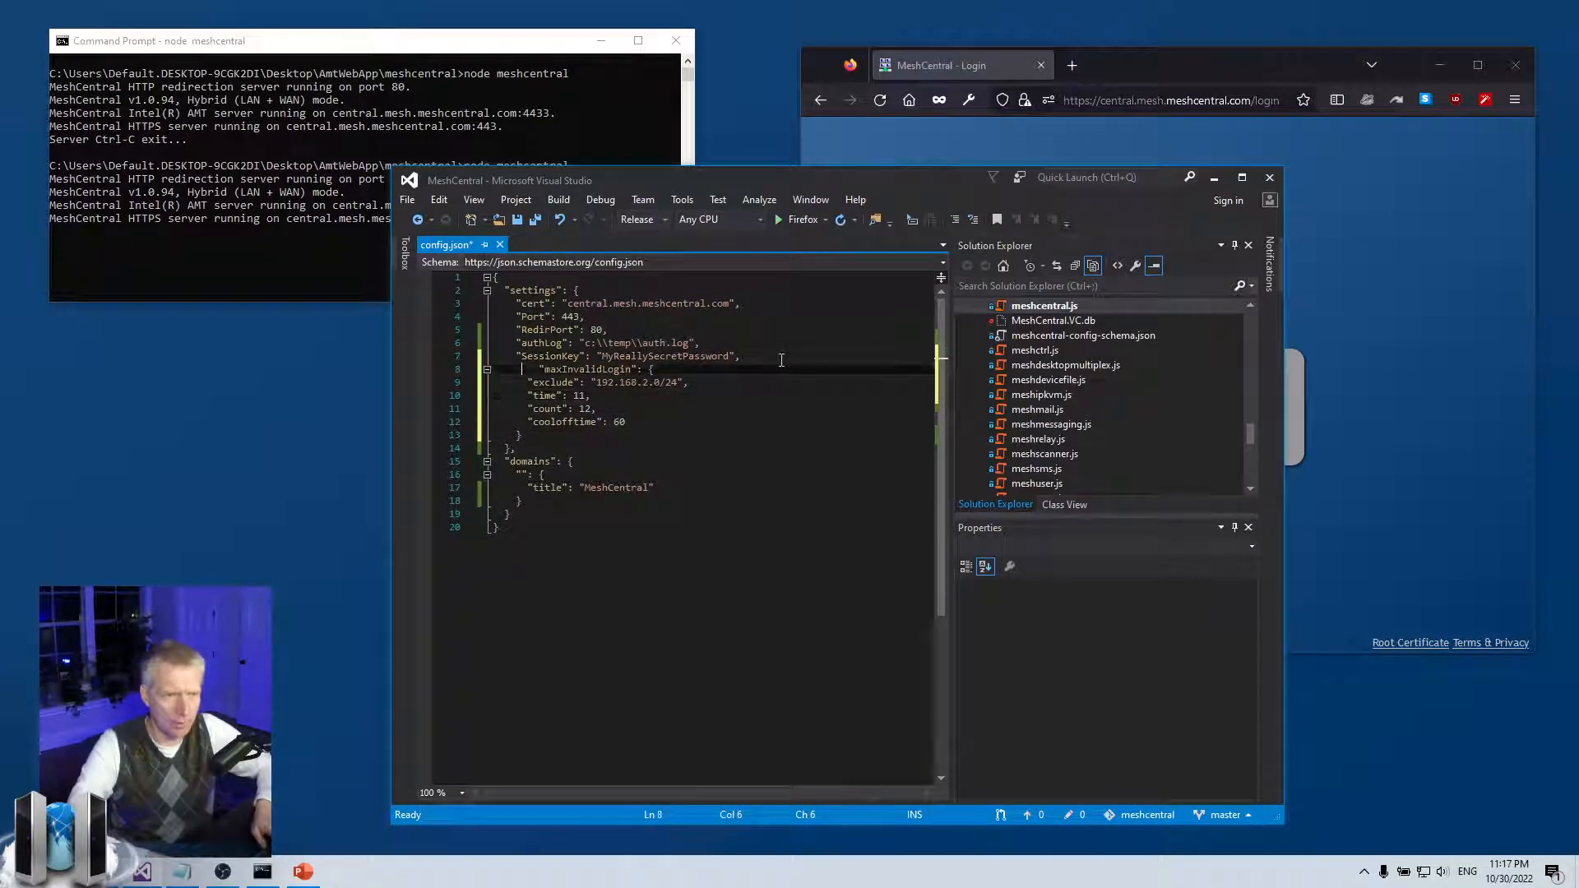
{"action": "key", "text": "Home"}
{"action": "key", "text": "BackSpace"}
{"action": "key", "text": "BackSpace"}
{"action": "key", "text": "BackSpace"}
{"action": "key", "text": "BackSpace"}
Disable exclude with a leading underscore and set time and count to 10
{"action": "key", "text": "Down"}
{"action": "key", "text": "Down"}
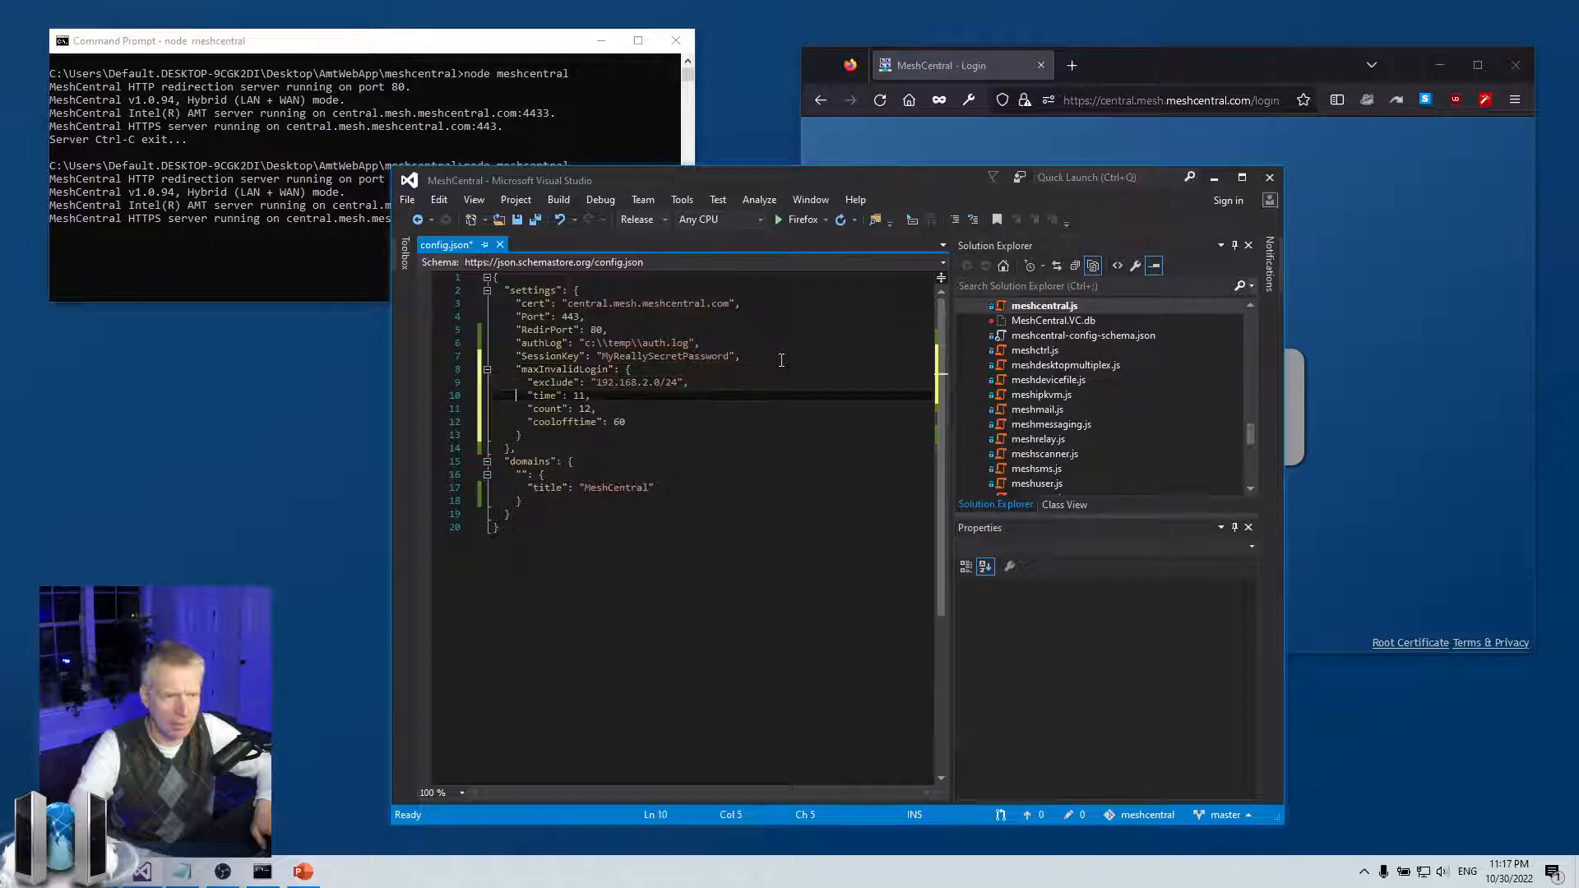
{"action": "key", "text": "Up"}
{"action": "key", "text": "Right"}
{"action": "key", "text": "Right"}
{"action": "type", "text": "_"}
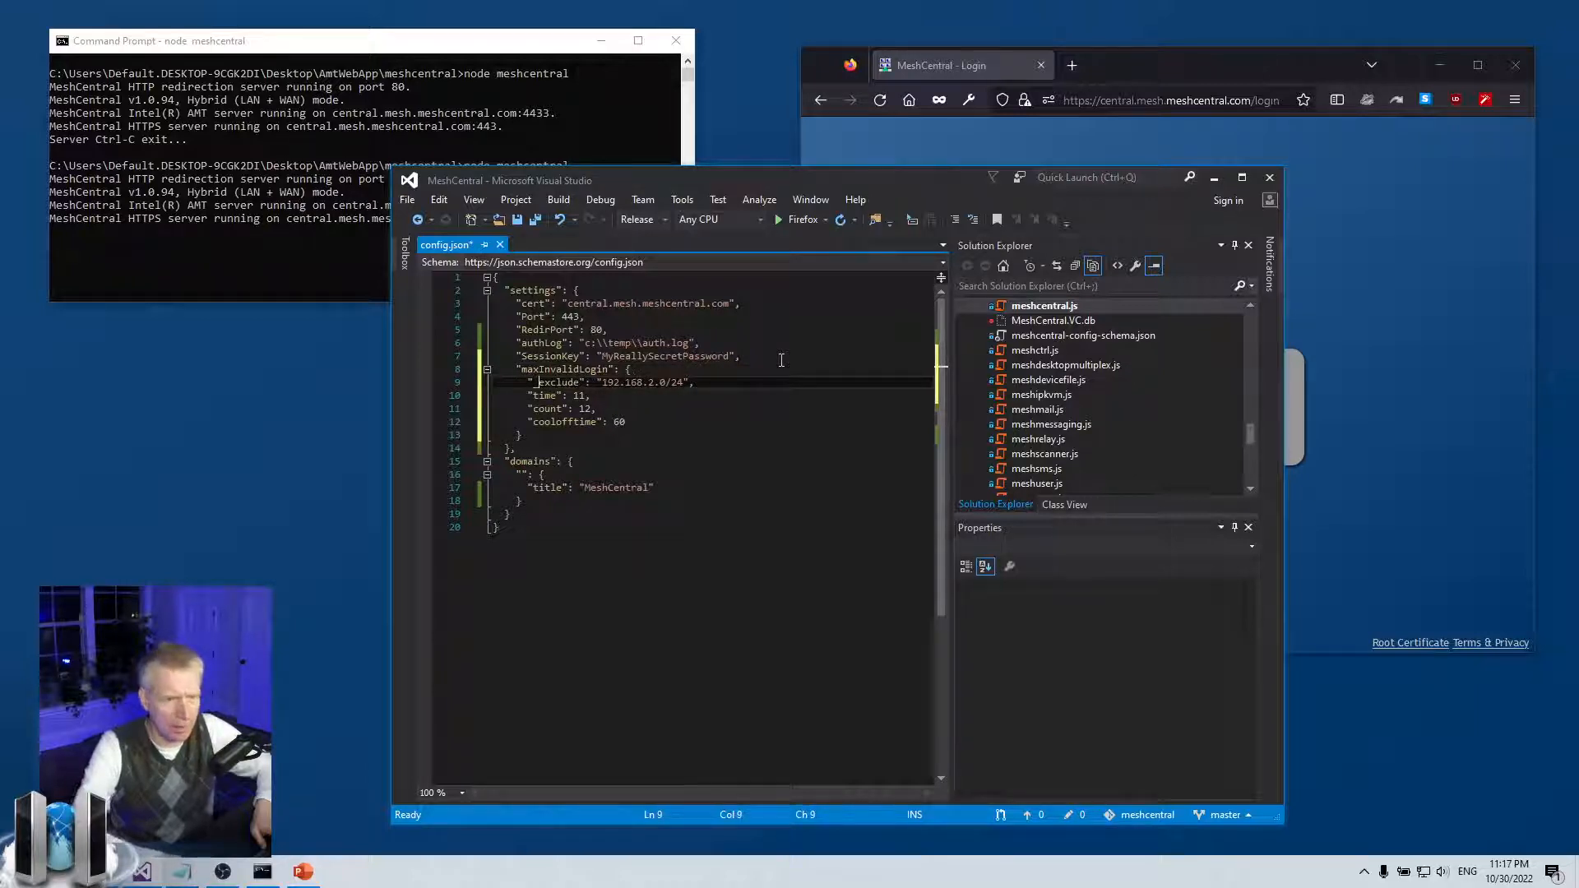
{"action": "key", "text": "Down"}
{"action": "key", "text": "End"}
{"action": "key", "text": "Left"}
{"action": "key", "text": "Left"}
{"action": "type", "text": "0"}
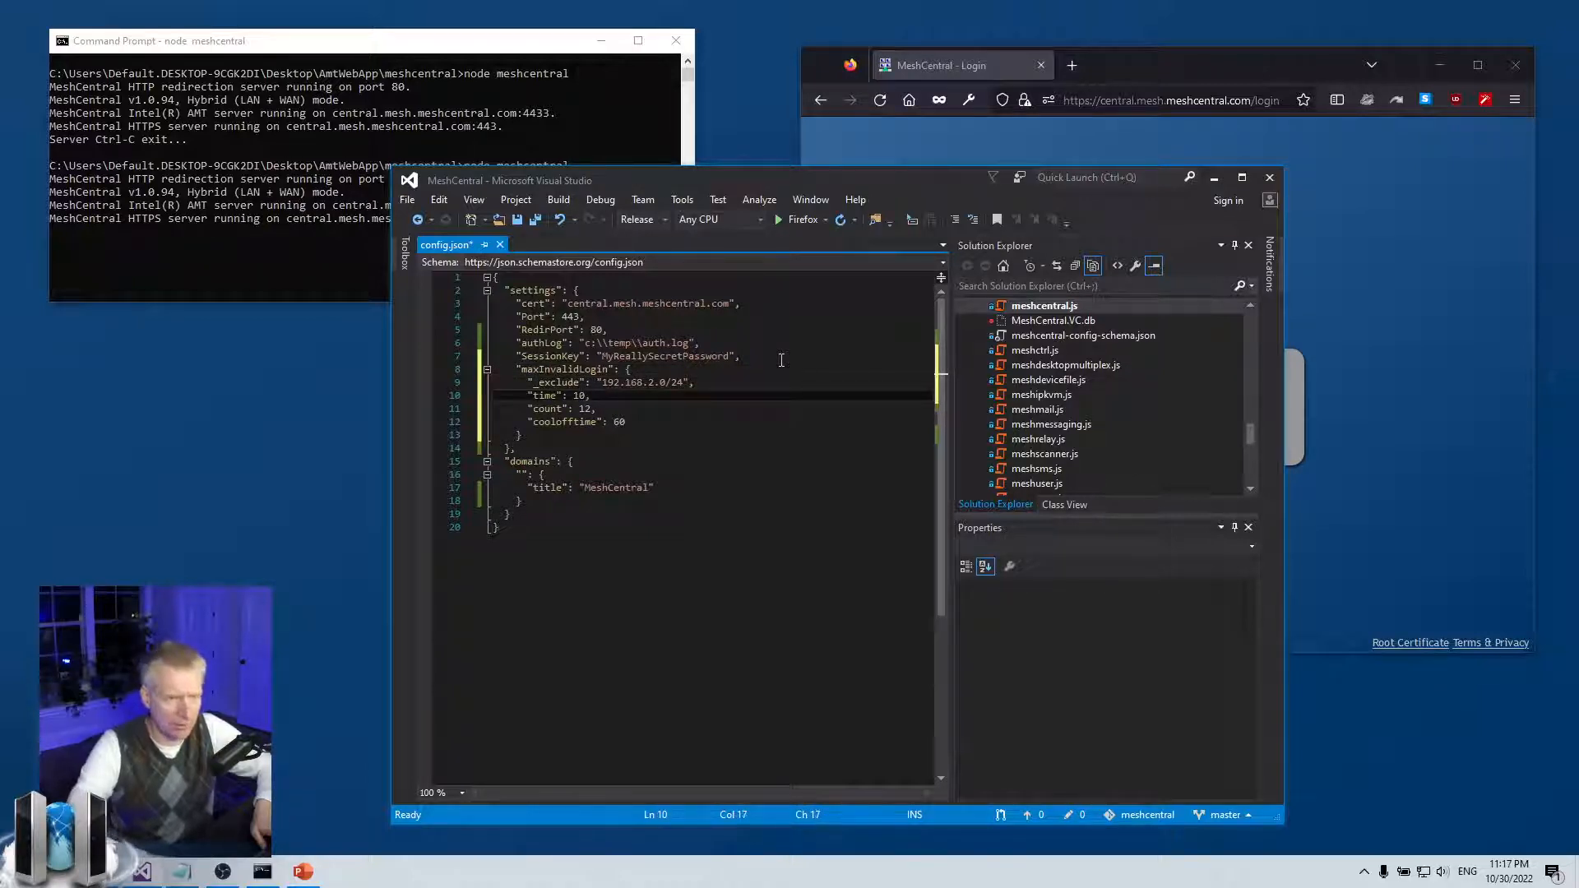
{"action": "key", "text": "Down"}
{"action": "key", "text": "Delete"}
{"action": "type", "text": "0"}
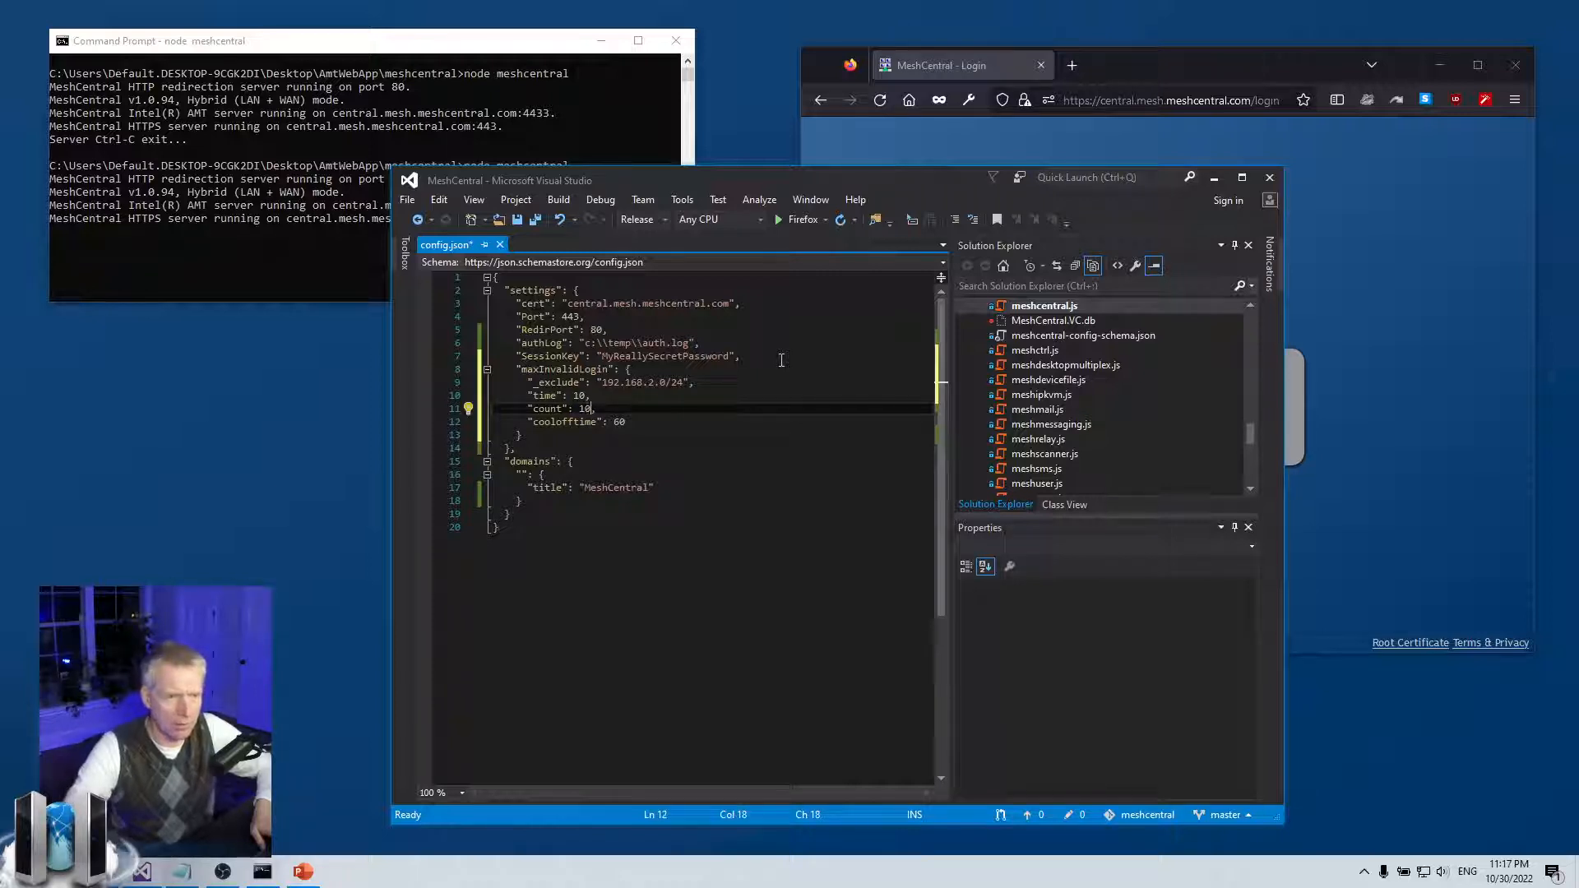
Disable coolofftime with a leading underscore and save config.json
{"action": "key", "text": "Down"}
{"action": "key", "text": "Left"}
{"action": "key", "text": "Left"}
{"action": "key", "text": "Left"}
{"action": "key", "text": "Left"}
{"action": "key", "text": "Left"}
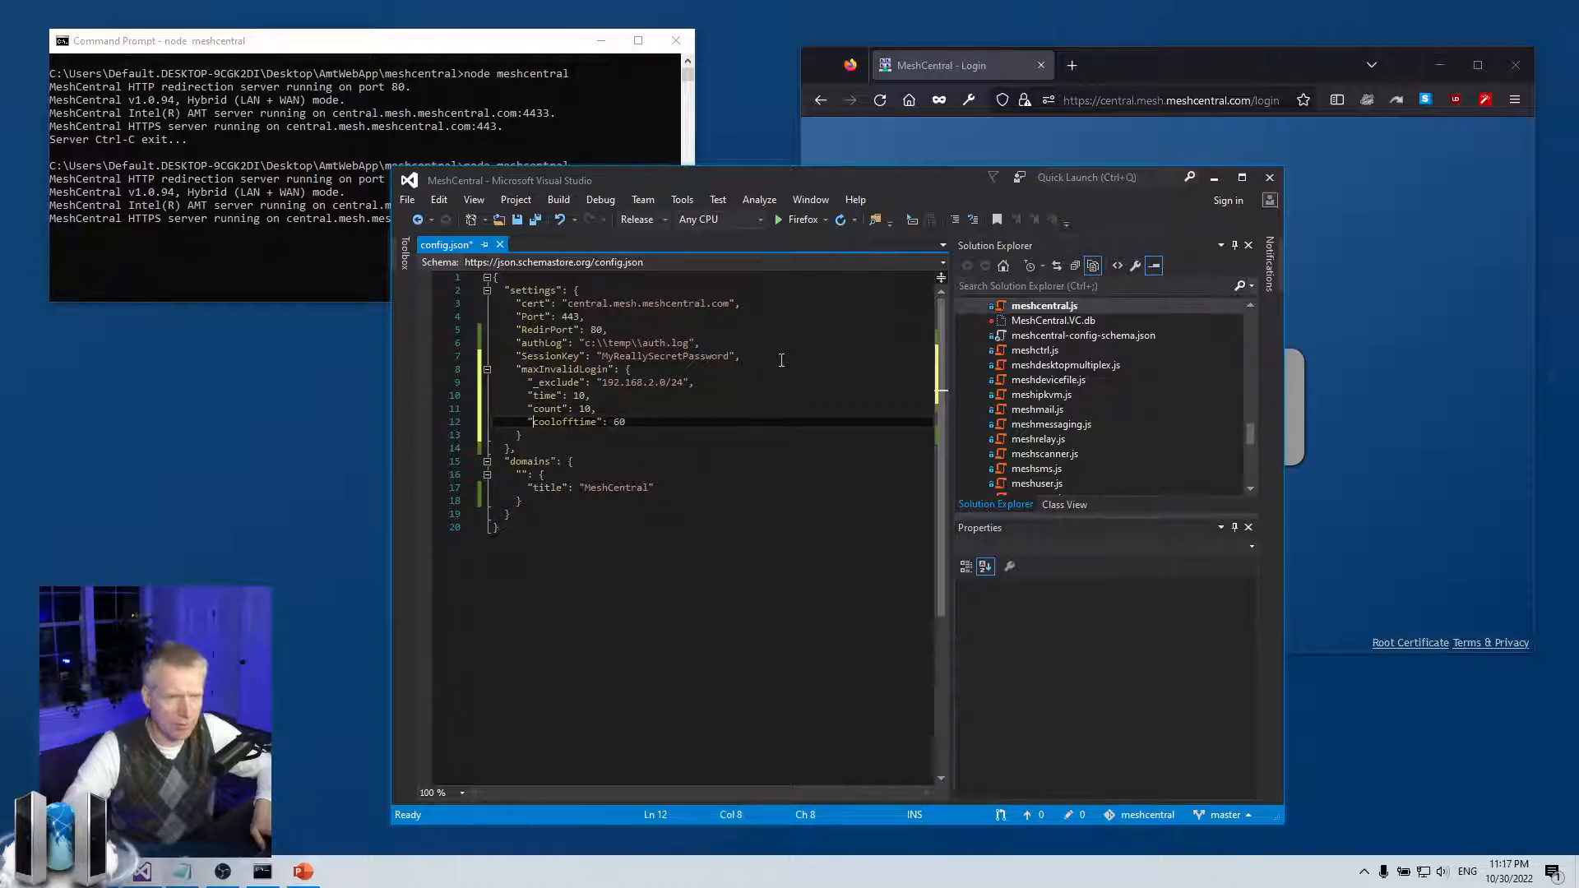
{"action": "key", "text": "Left"}
{"action": "key", "text": "Left"}
{"action": "type", "text": "_"}
{"action": "key", "text": "ctrl+s"}
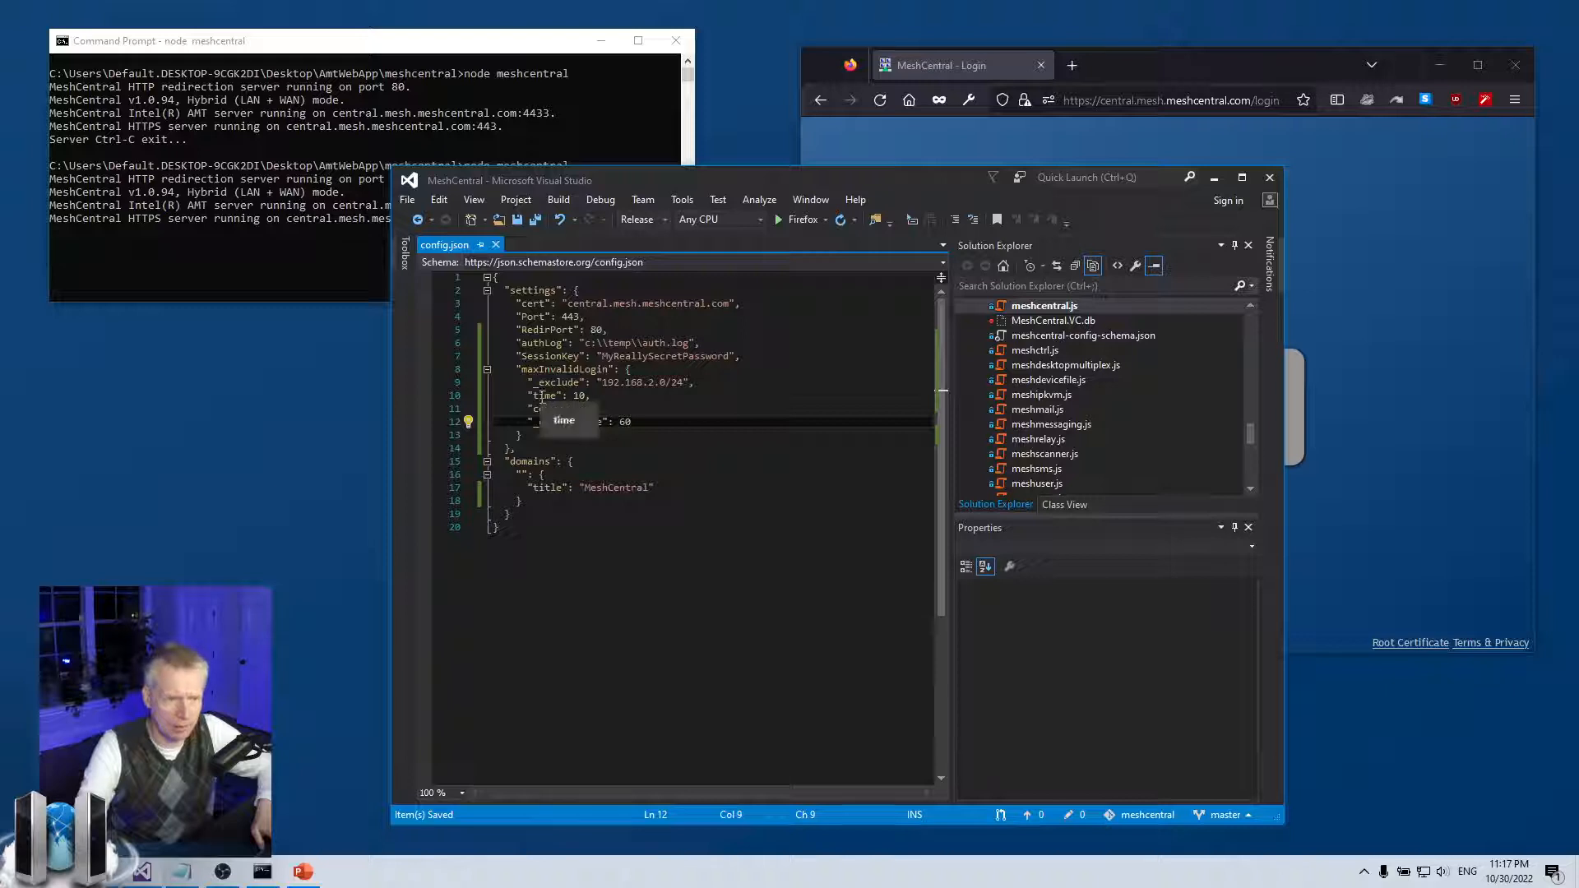
{"action": "left_click", "coordinate": [605, 408]}
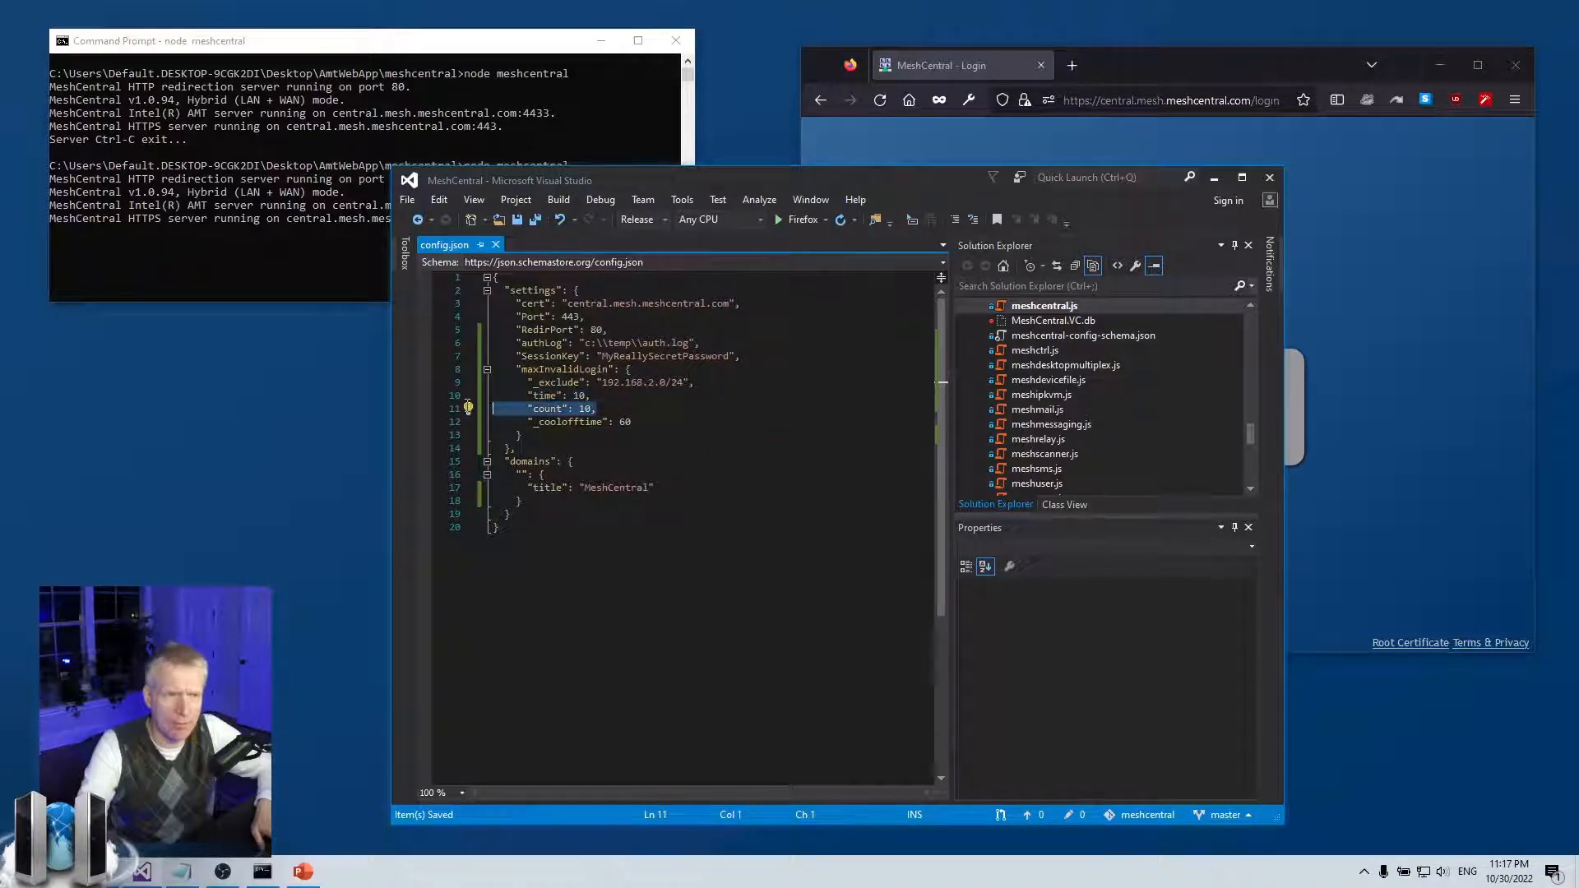
{"action": "key", "text": "Up"}
{"action": "left_click", "coordinate": [1367, 392]}
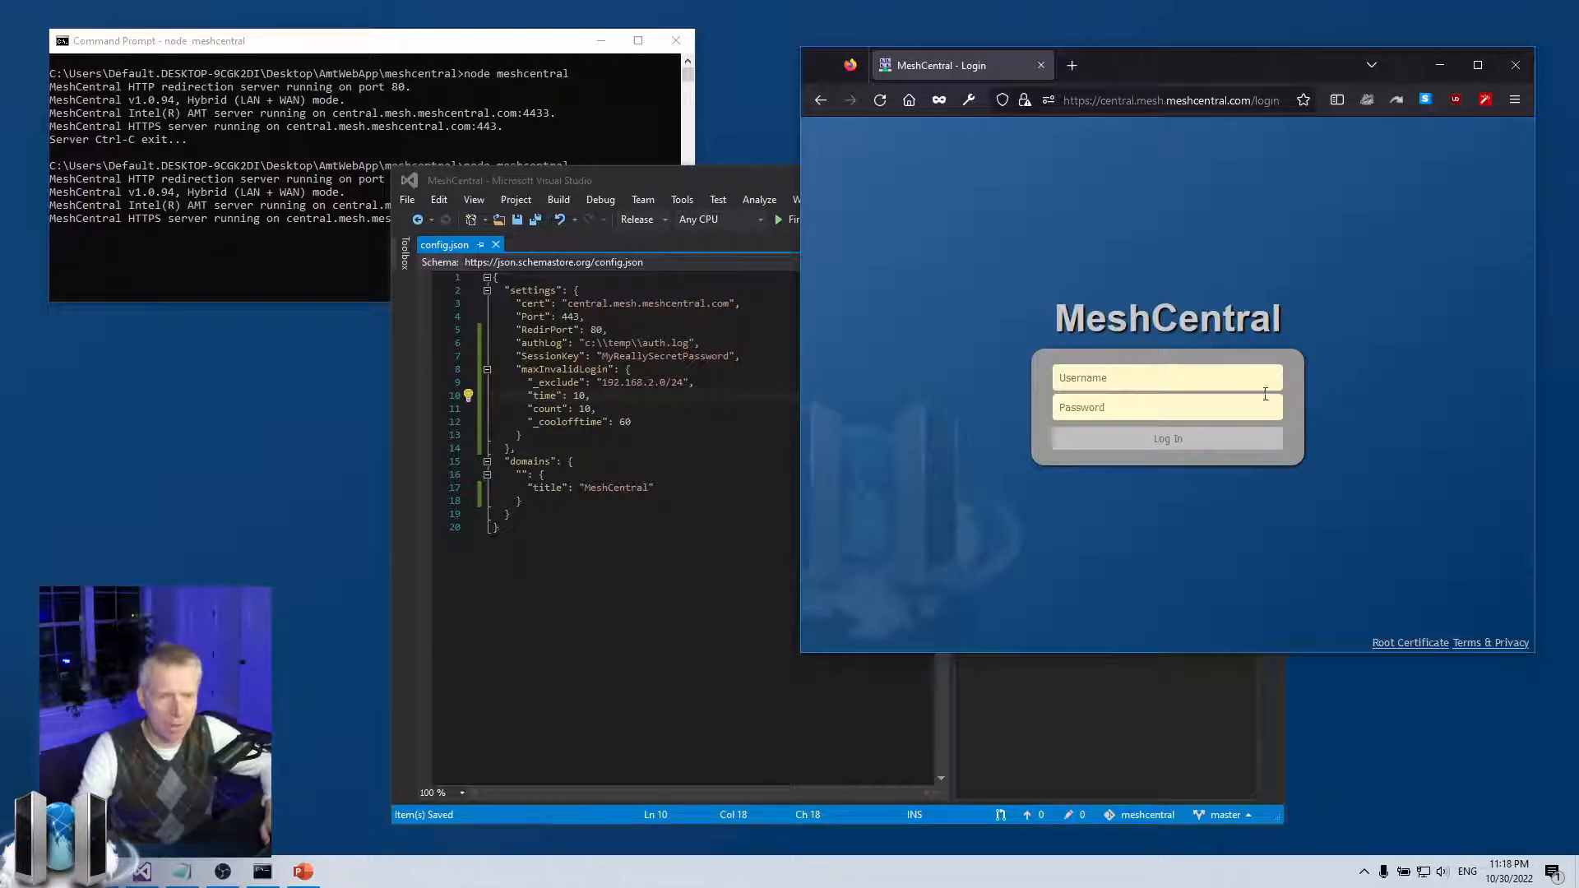
Submit a bogus login with a made-up username and password to get it rejected
{"action": "left_click", "coordinate": [1193, 375]}
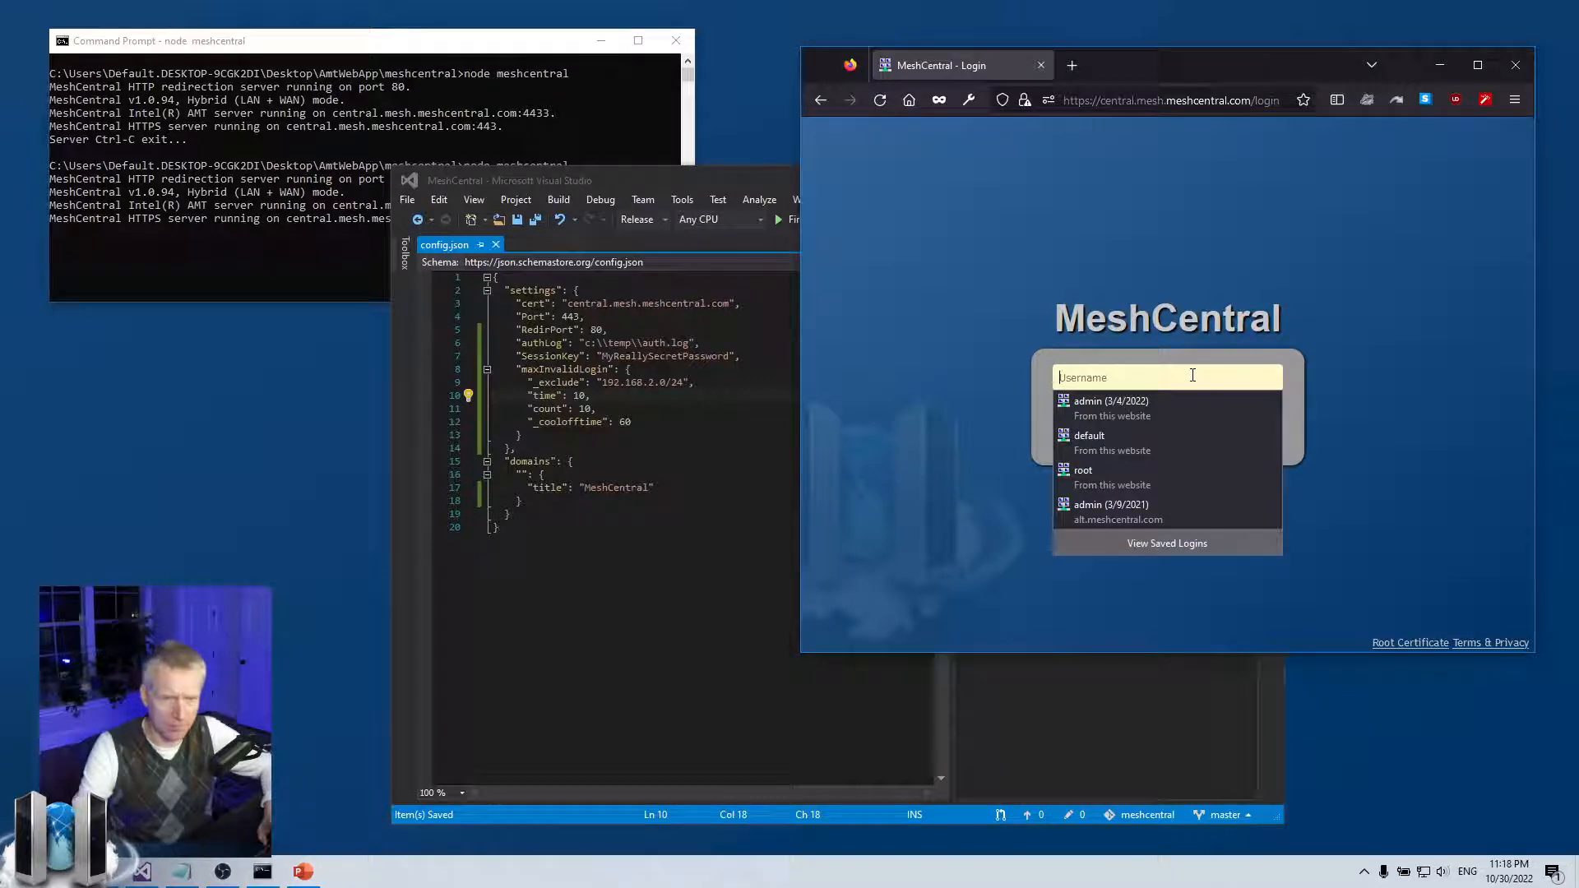
{"action": "type", "text": "sdfsdf"}
{"action": "key", "text": "Tab"}
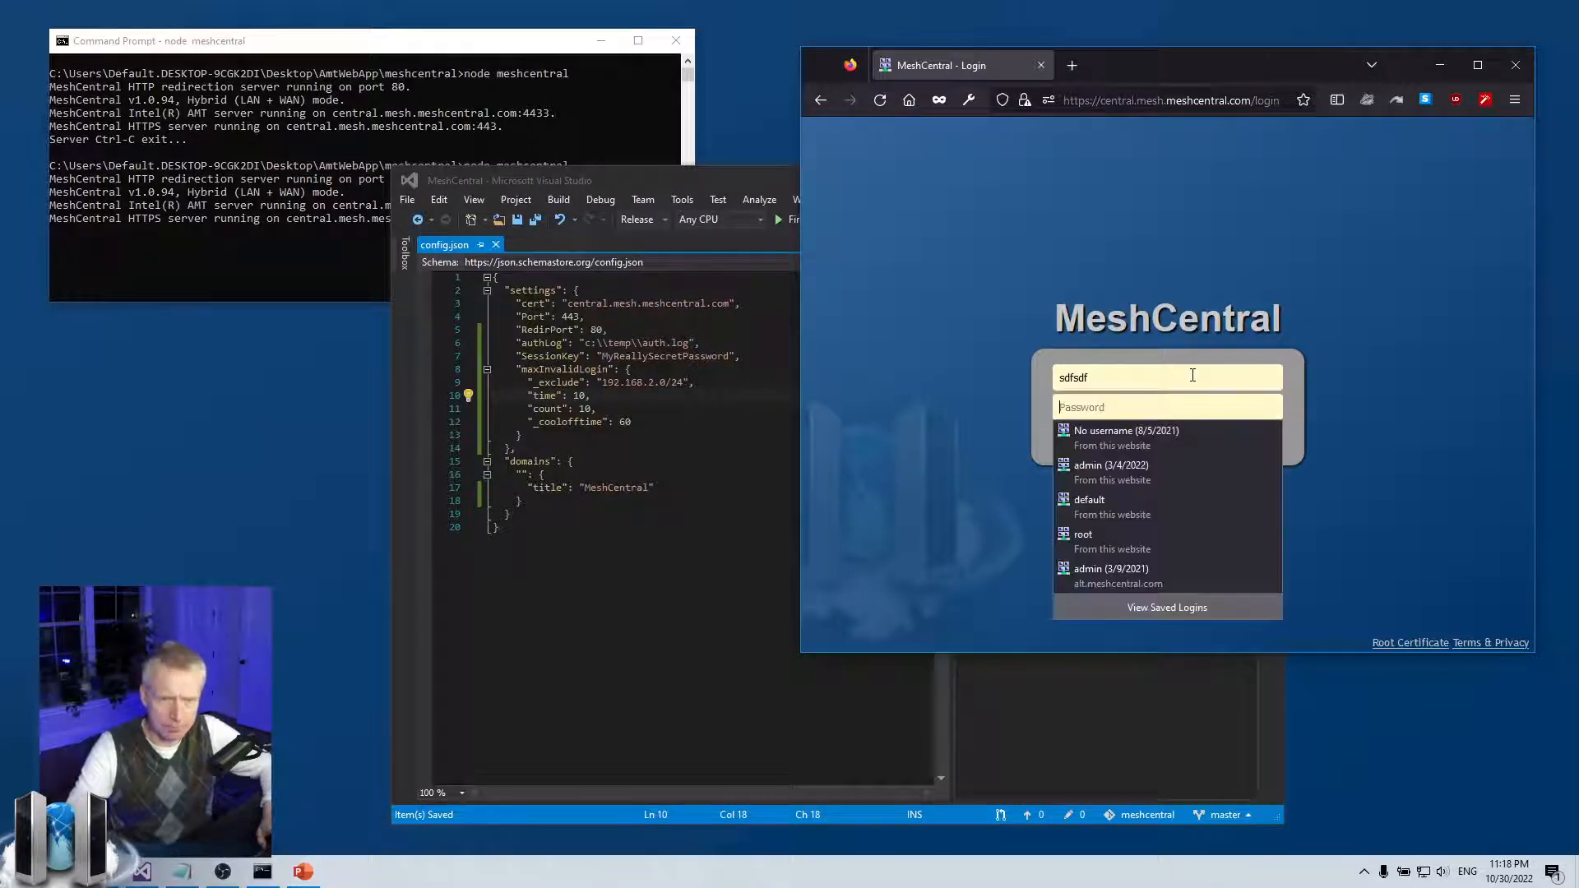
{"action": "type", "text": "sdfsdf"}
{"action": "left_click", "coordinate": [1150, 439]}
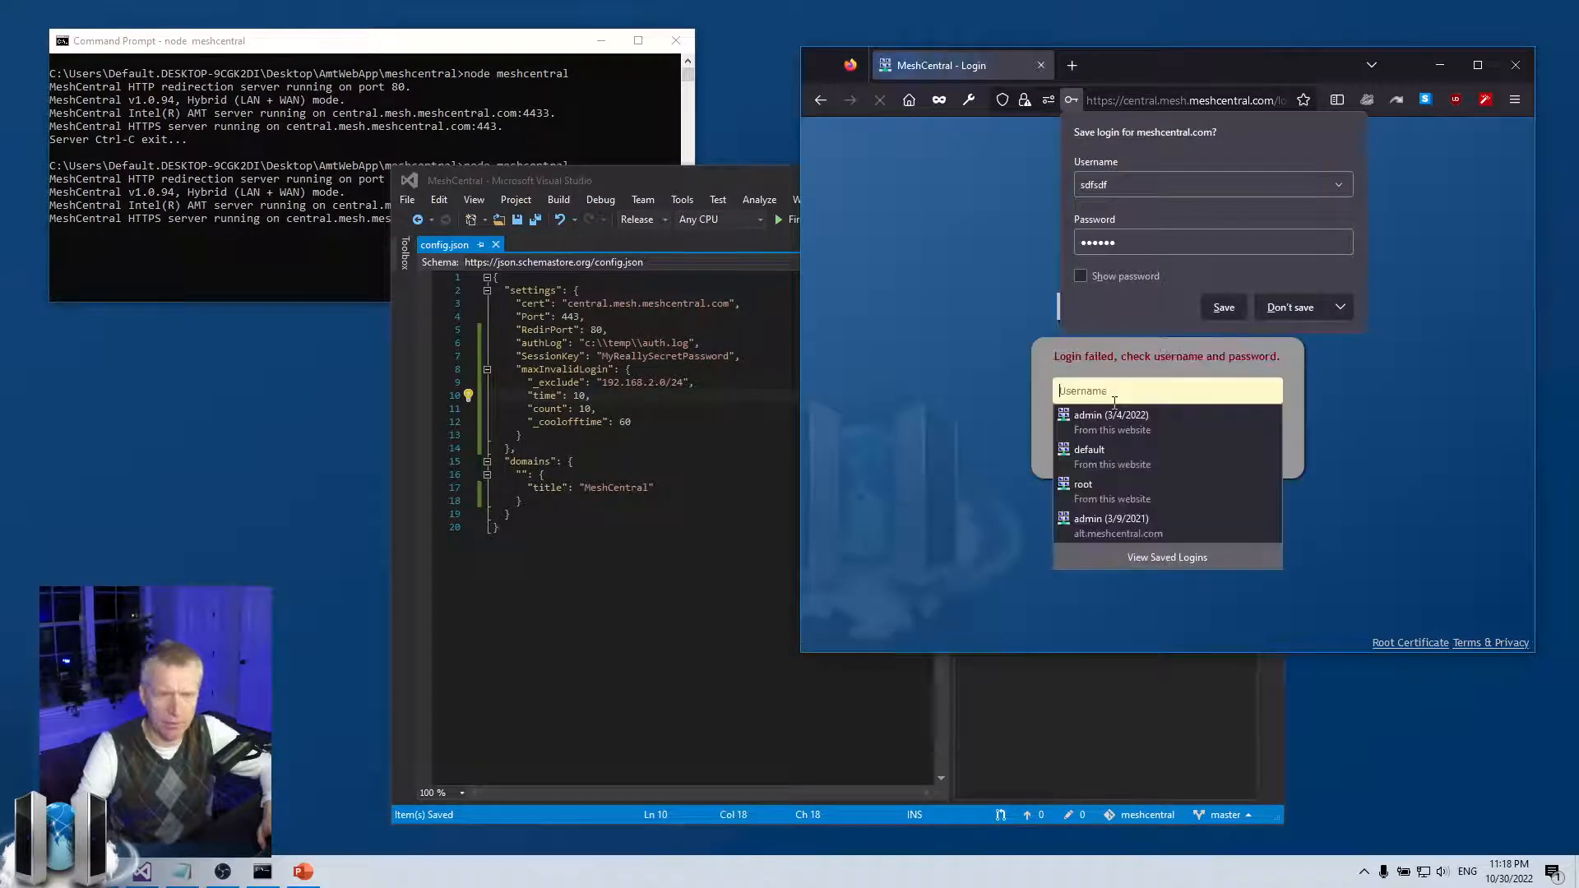
Sign in as administrator using Firefox's saved admin credentials
{"action": "left_click", "coordinate": [1125, 393]}
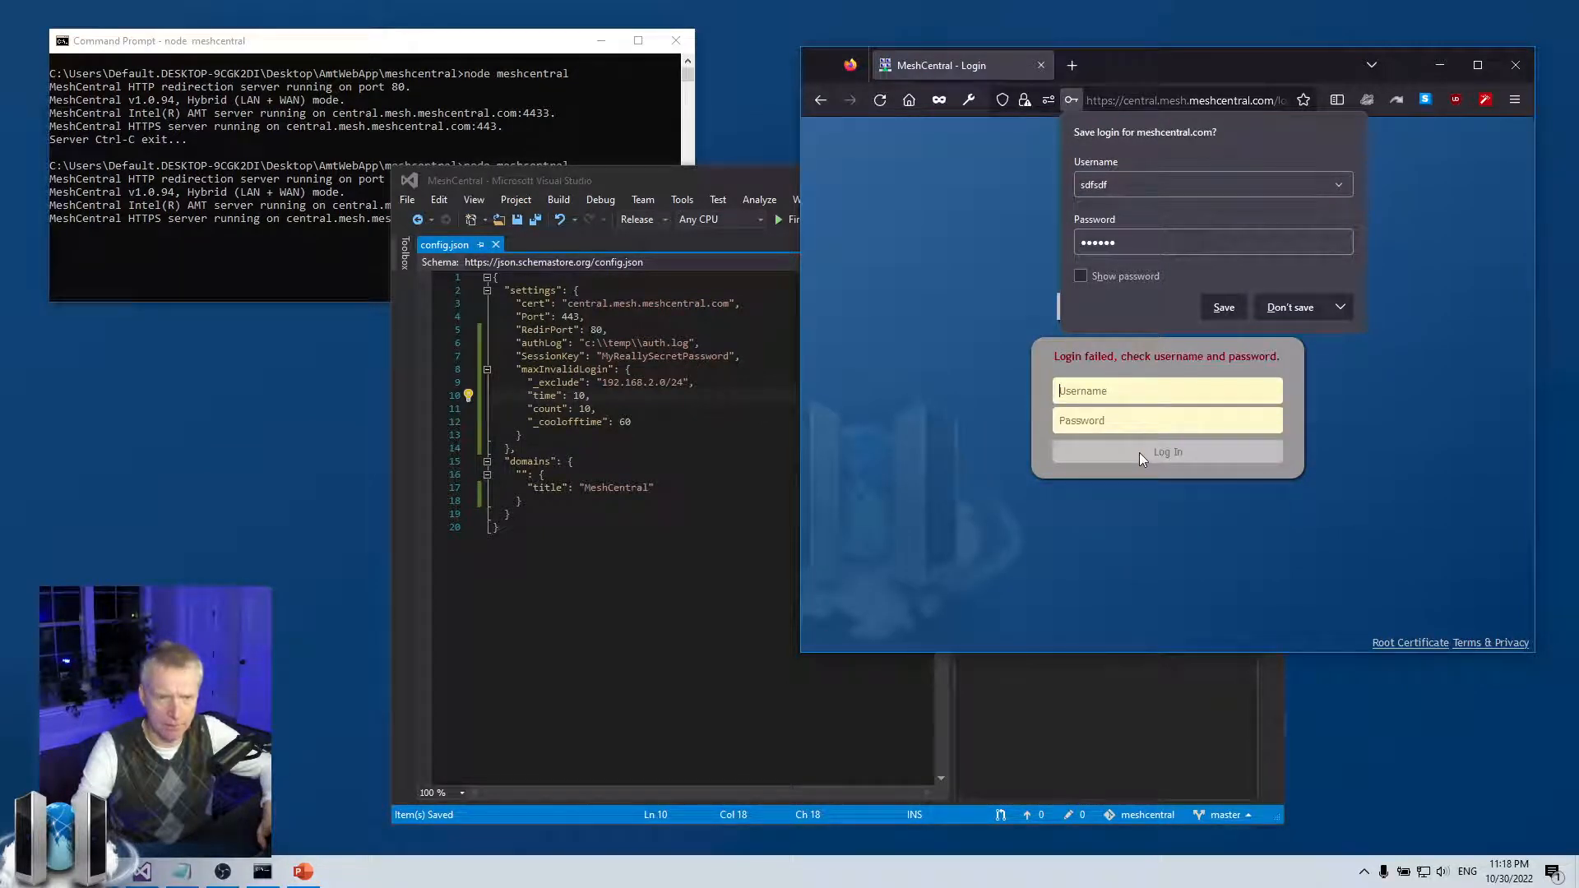
{"action": "type", "text": "admi"}
{"action": "left_click", "coordinate": [1122, 415]}
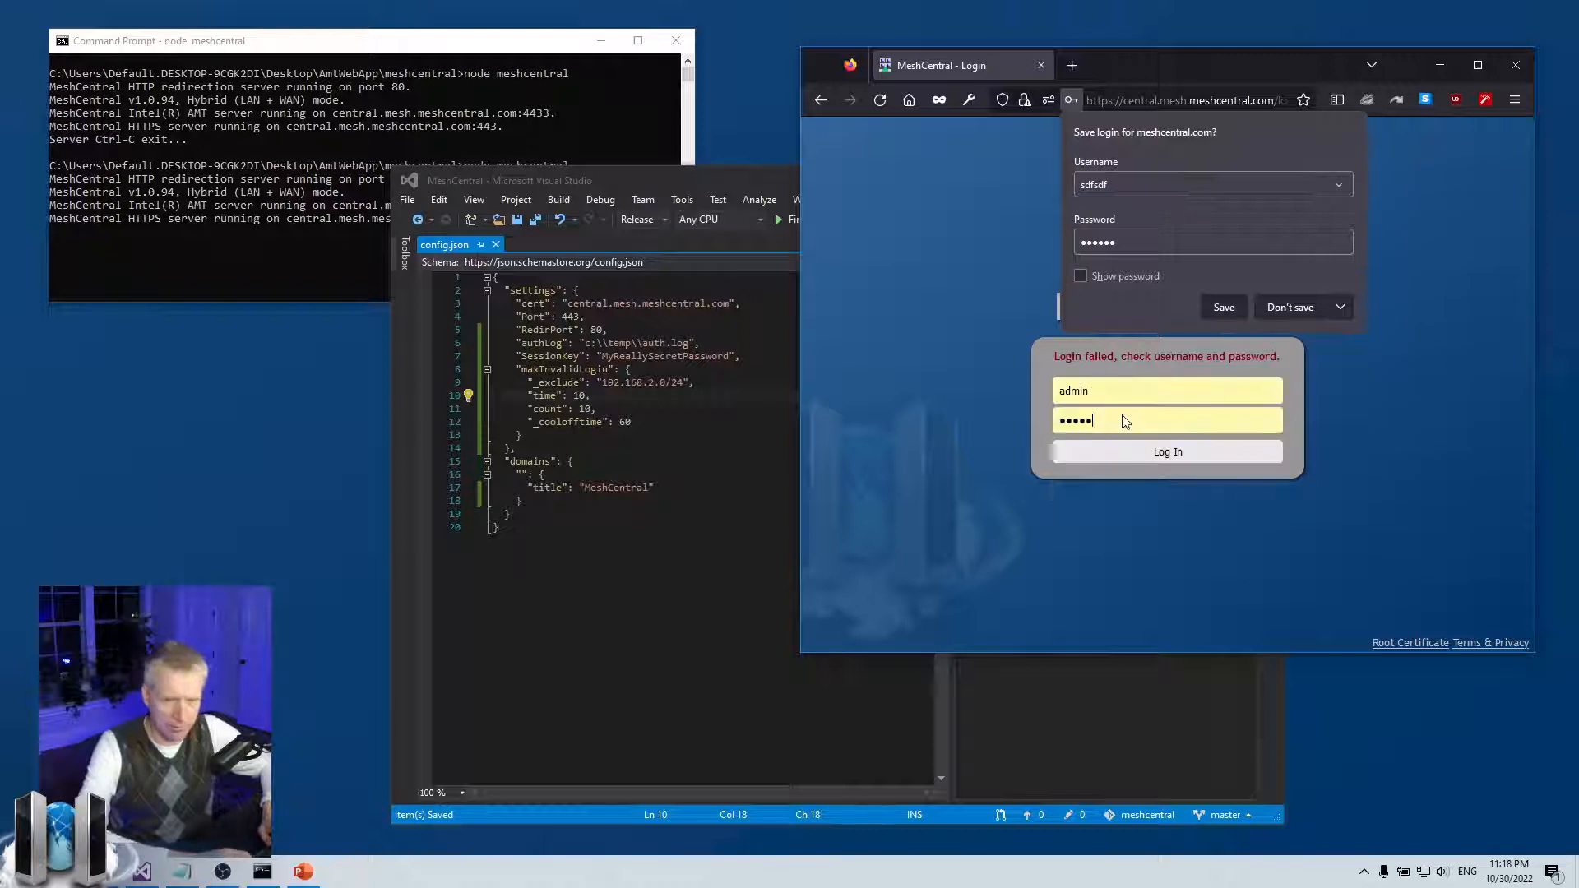
{"action": "key", "text": "Return"}
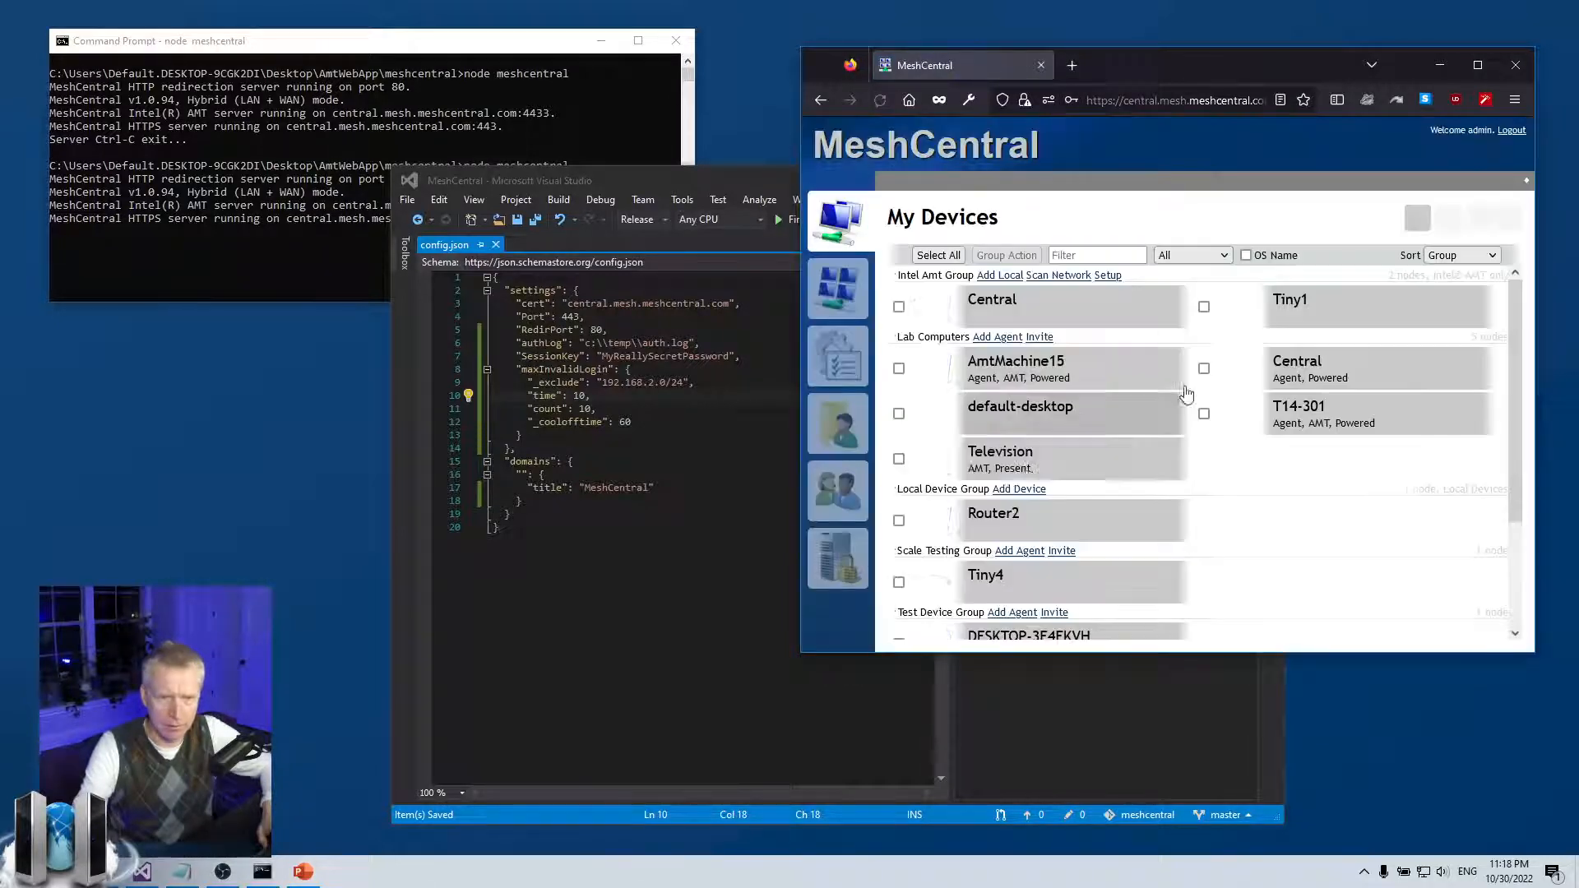
Run help, then badlogins, in the My Server console
{"action": "left_click", "coordinate": [827, 567]}
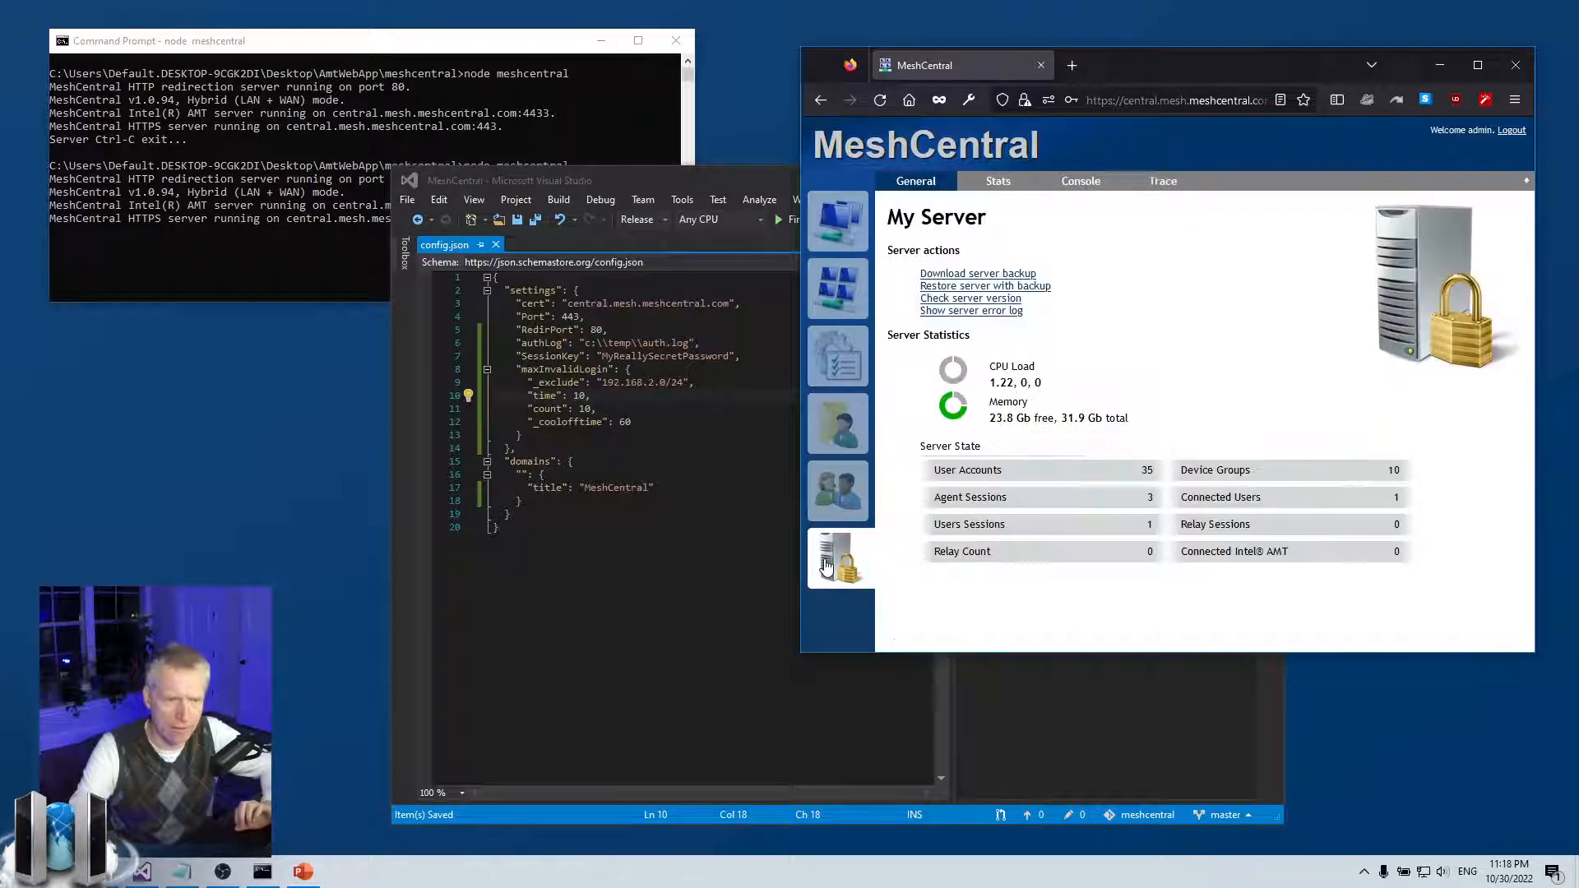
{"action": "left_click", "coordinate": [1078, 183]}
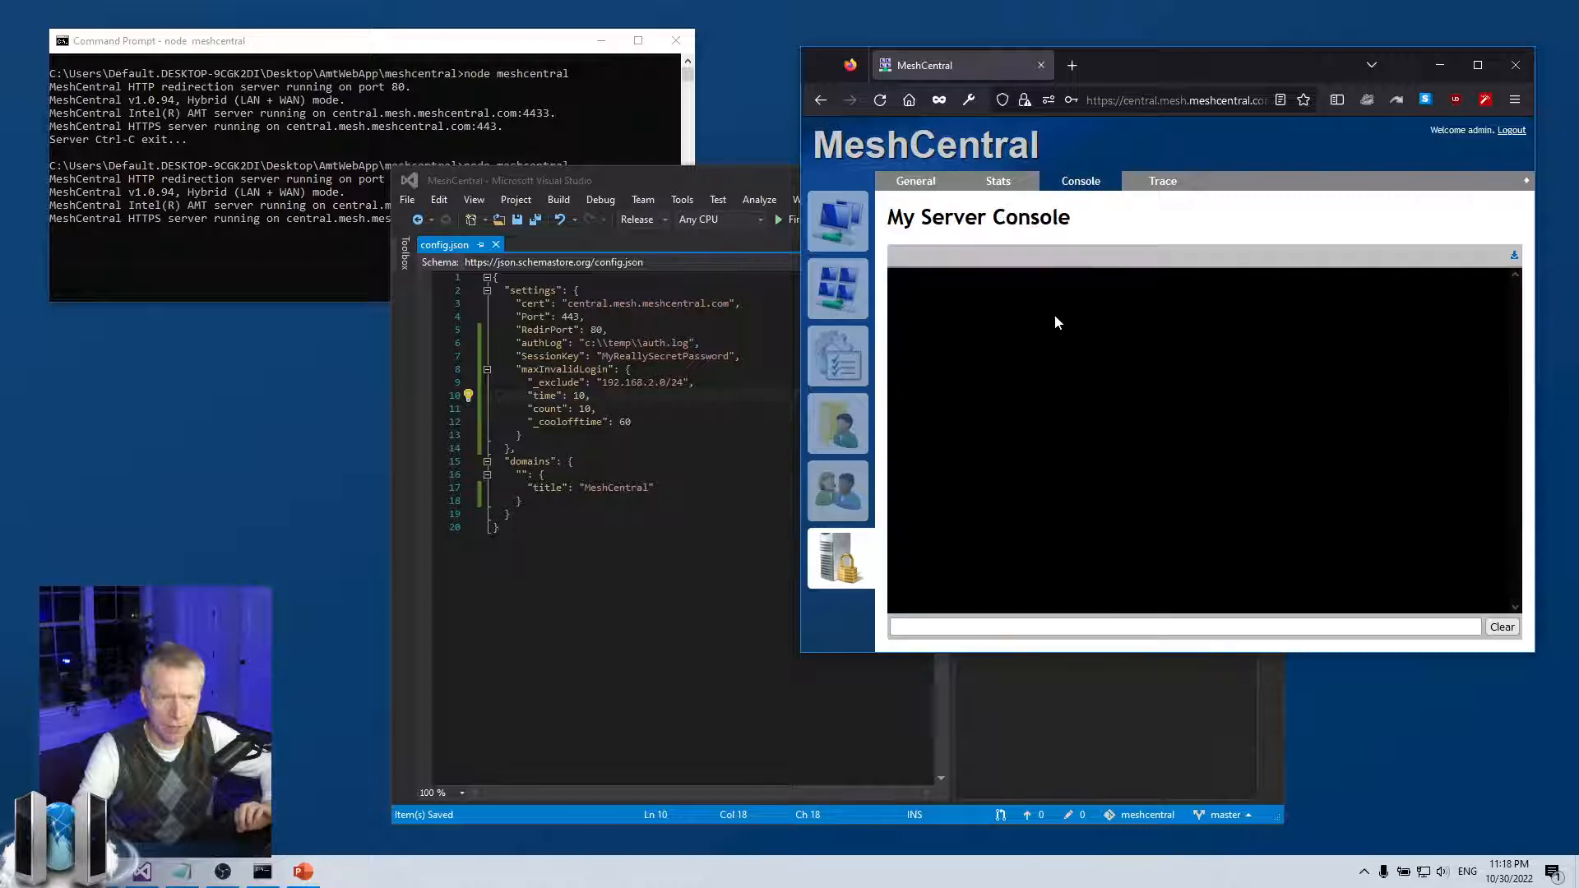
{"action": "type", "text": "help"}
{"action": "key", "text": "Return"}
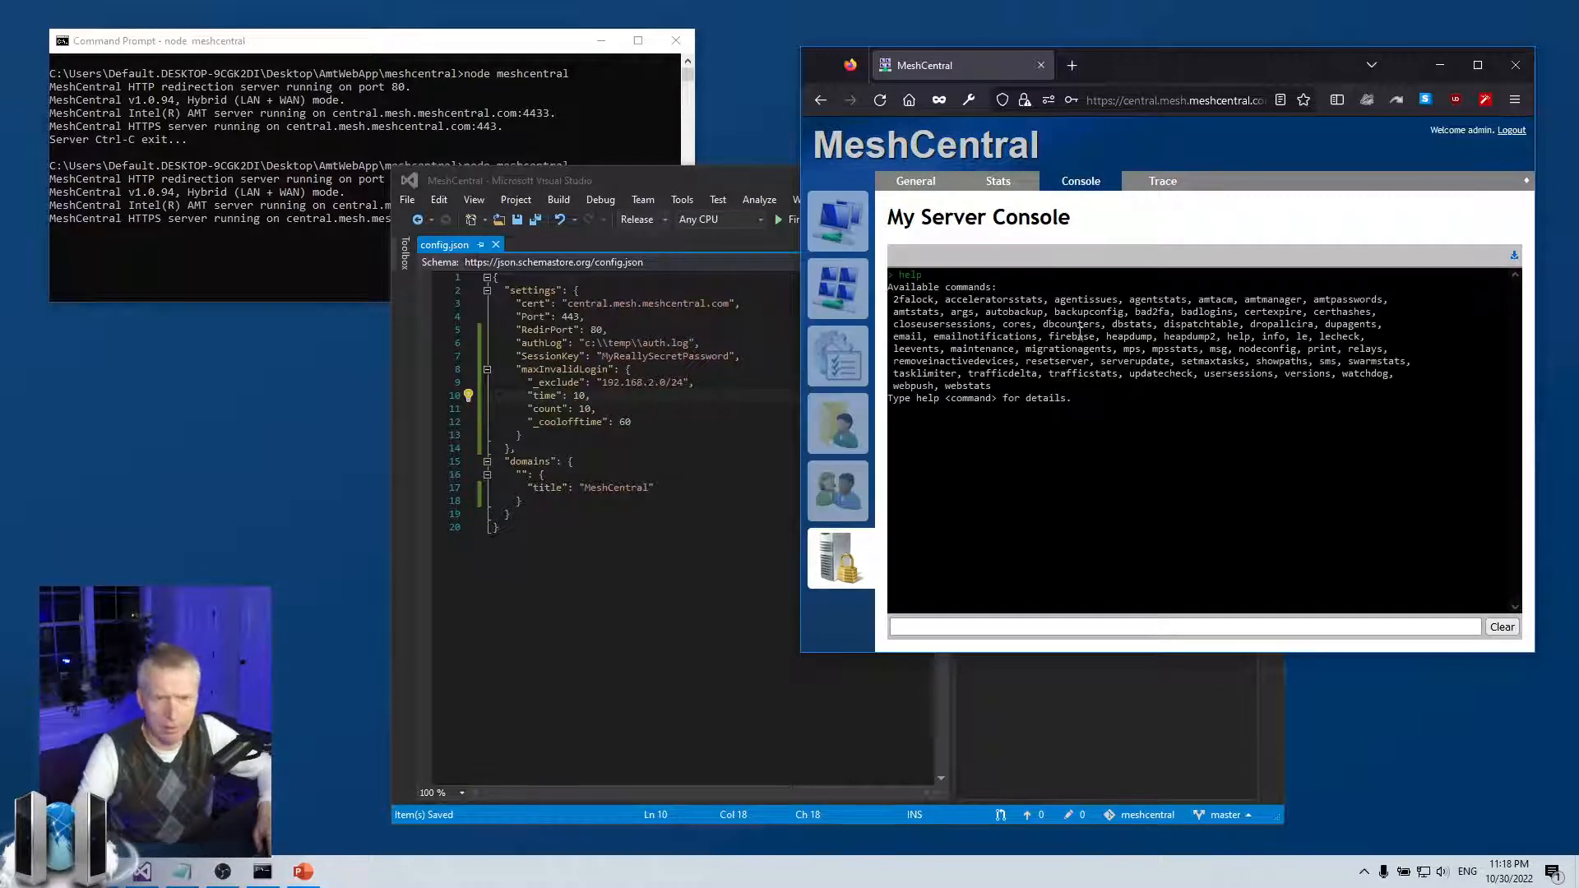
{"action": "double_click", "coordinate": [1195, 313]}
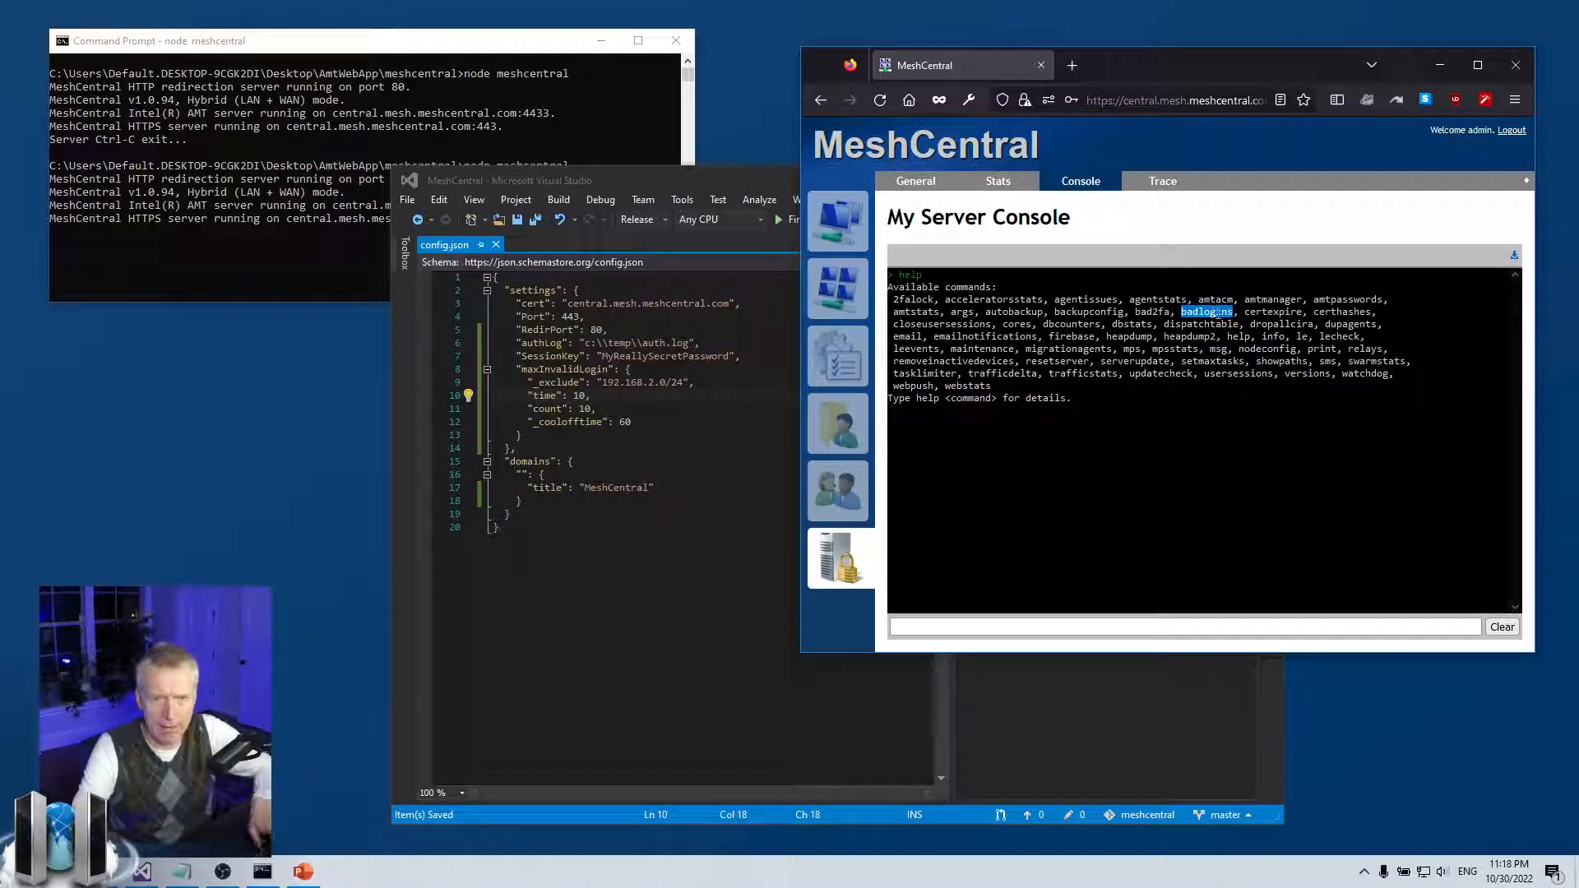
{"action": "left_click", "coordinate": [971, 627]}
{"action": "type", "text": "badlogins"}
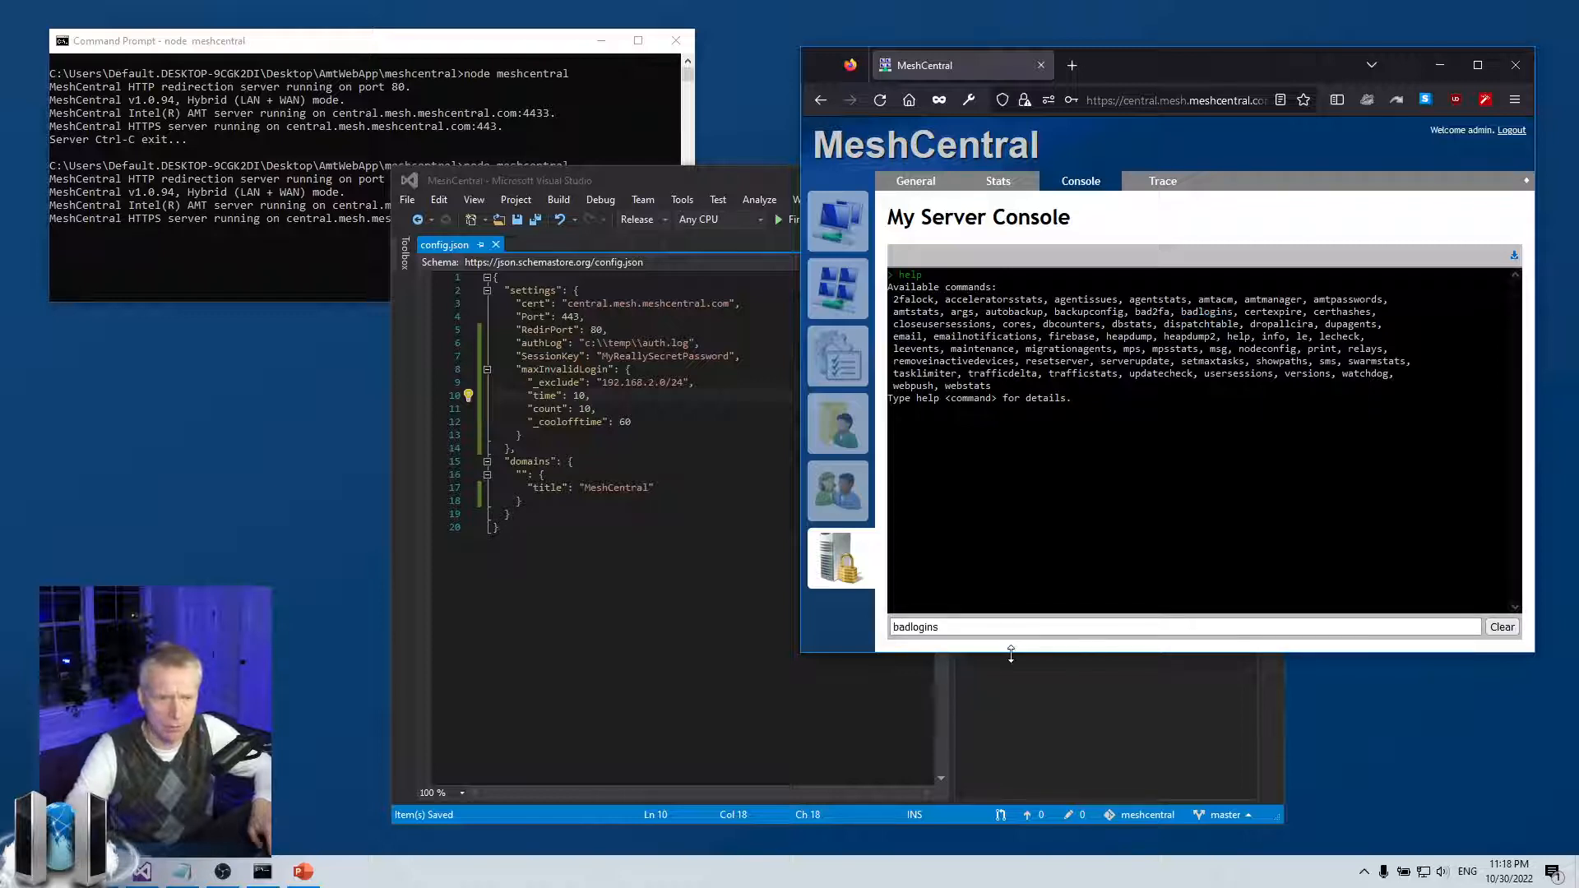
{"action": "key", "text": "Return"}
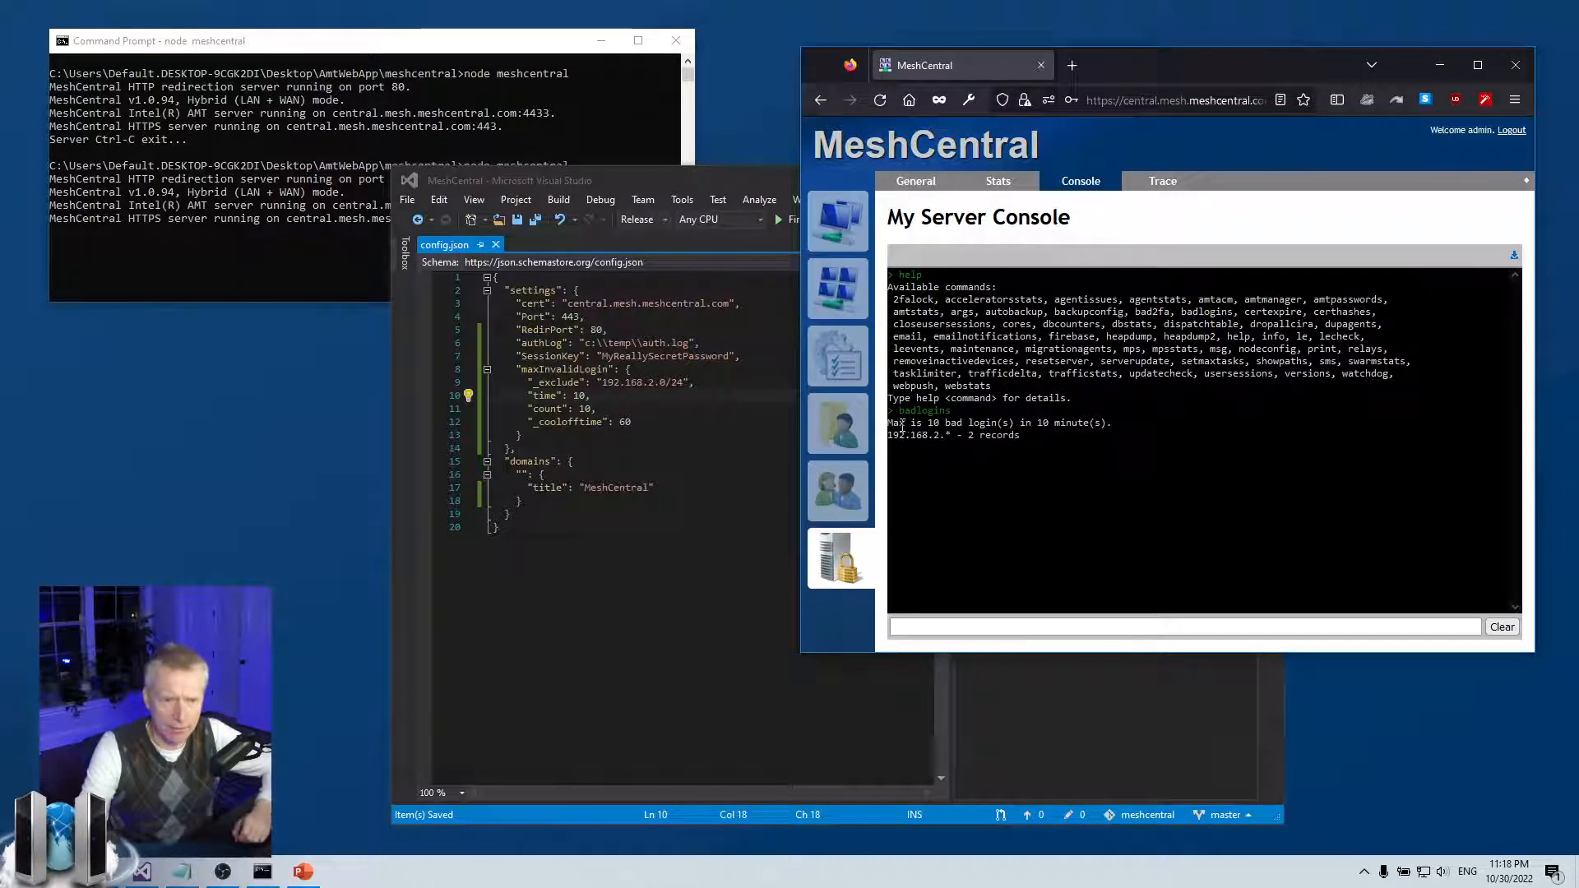
Highlight the 10-in-10-minutes limit and the 2 records for 192.168.2.* in the output
{"action": "left_click_drag", "start_coordinate": [889, 424], "coordinate": [1115, 426]}
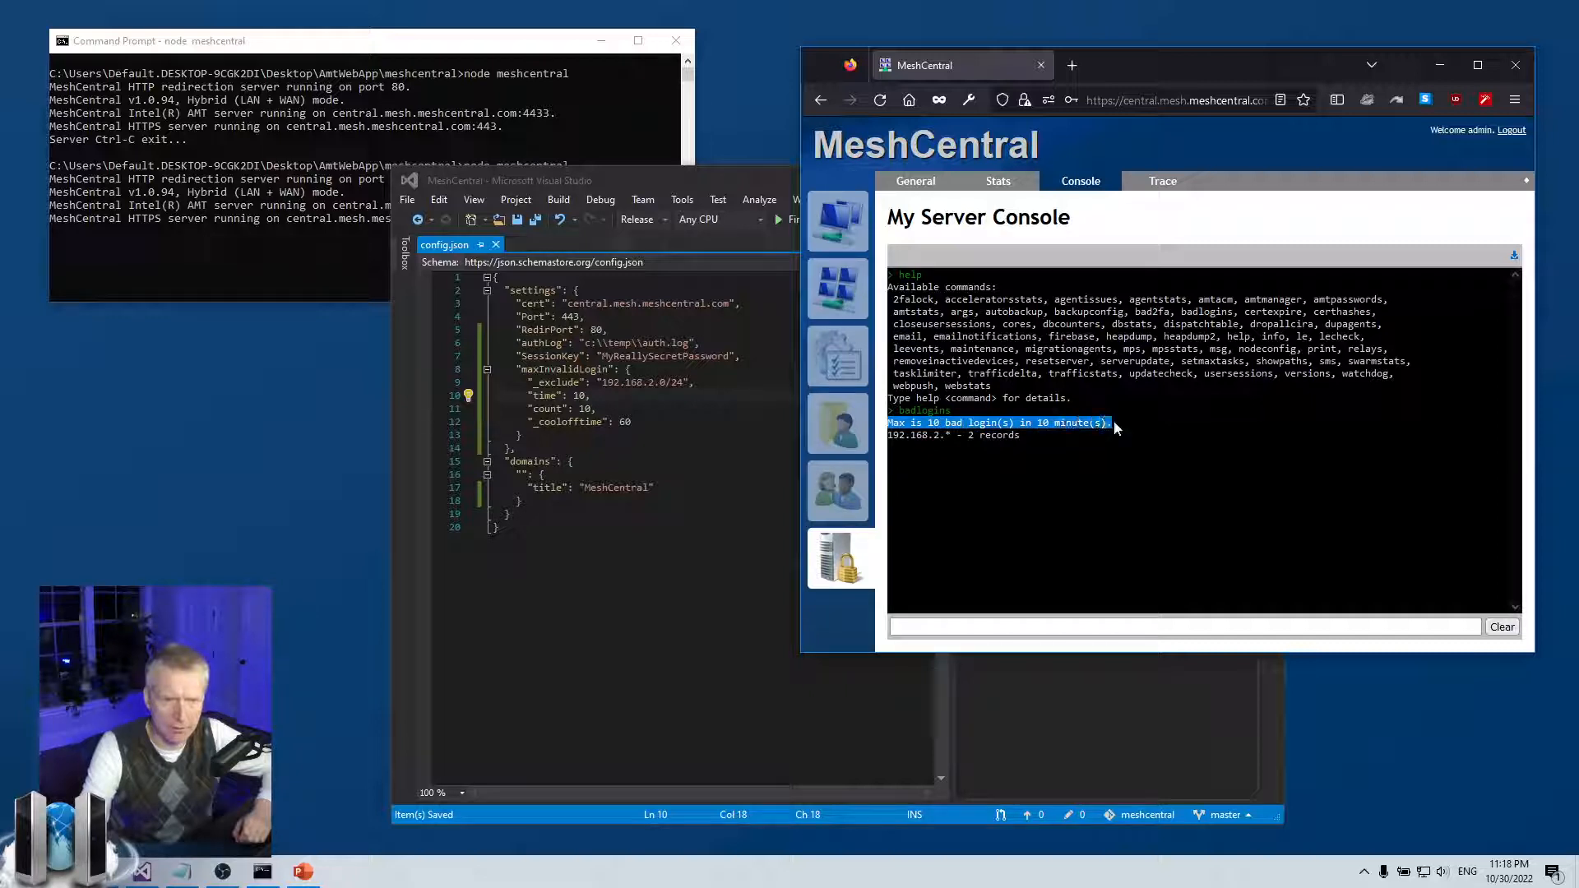
{"action": "left_click", "coordinate": [1115, 431]}
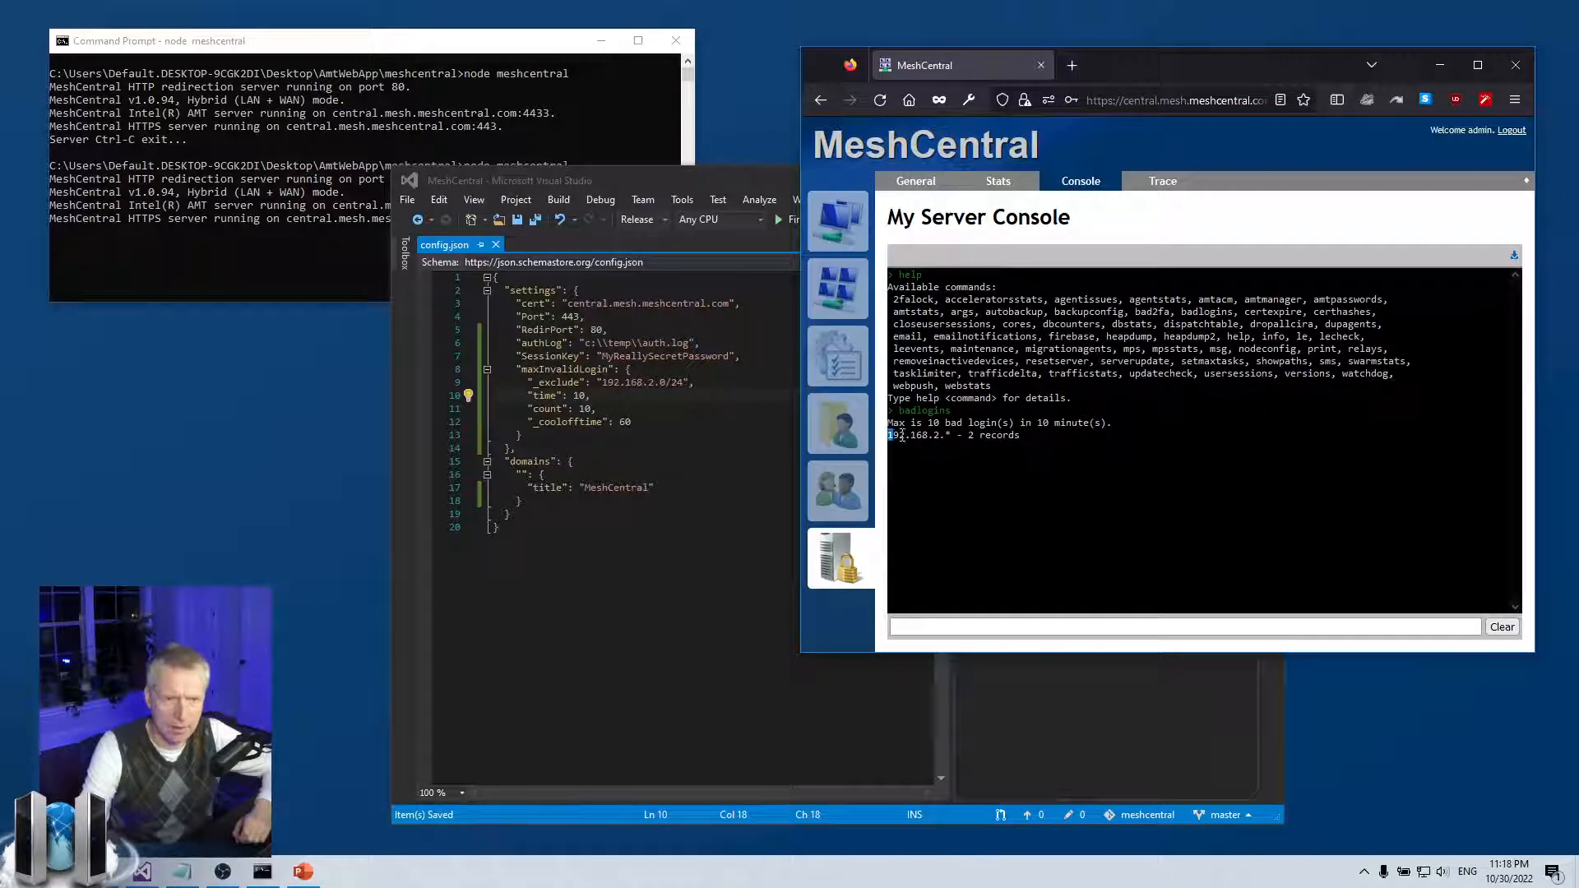
{"action": "left_click_drag", "start_coordinate": [889, 435], "coordinate": [953, 435]}
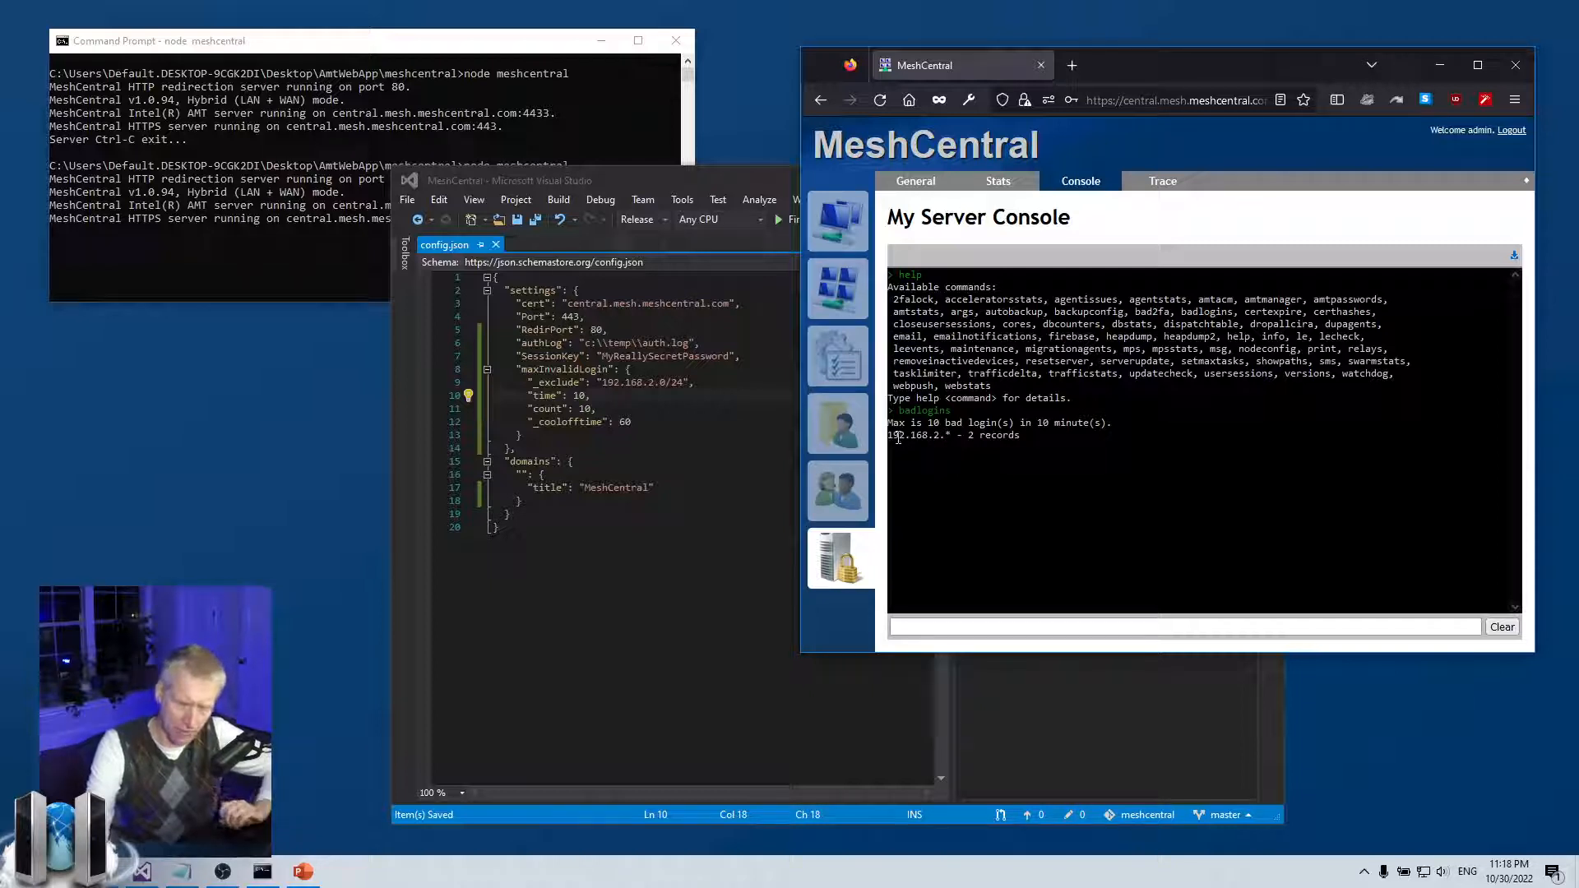
{"action": "left_click_drag", "start_coordinate": [889, 435], "coordinate": [953, 435]}
{"action": "left_click", "coordinate": [953, 436]}
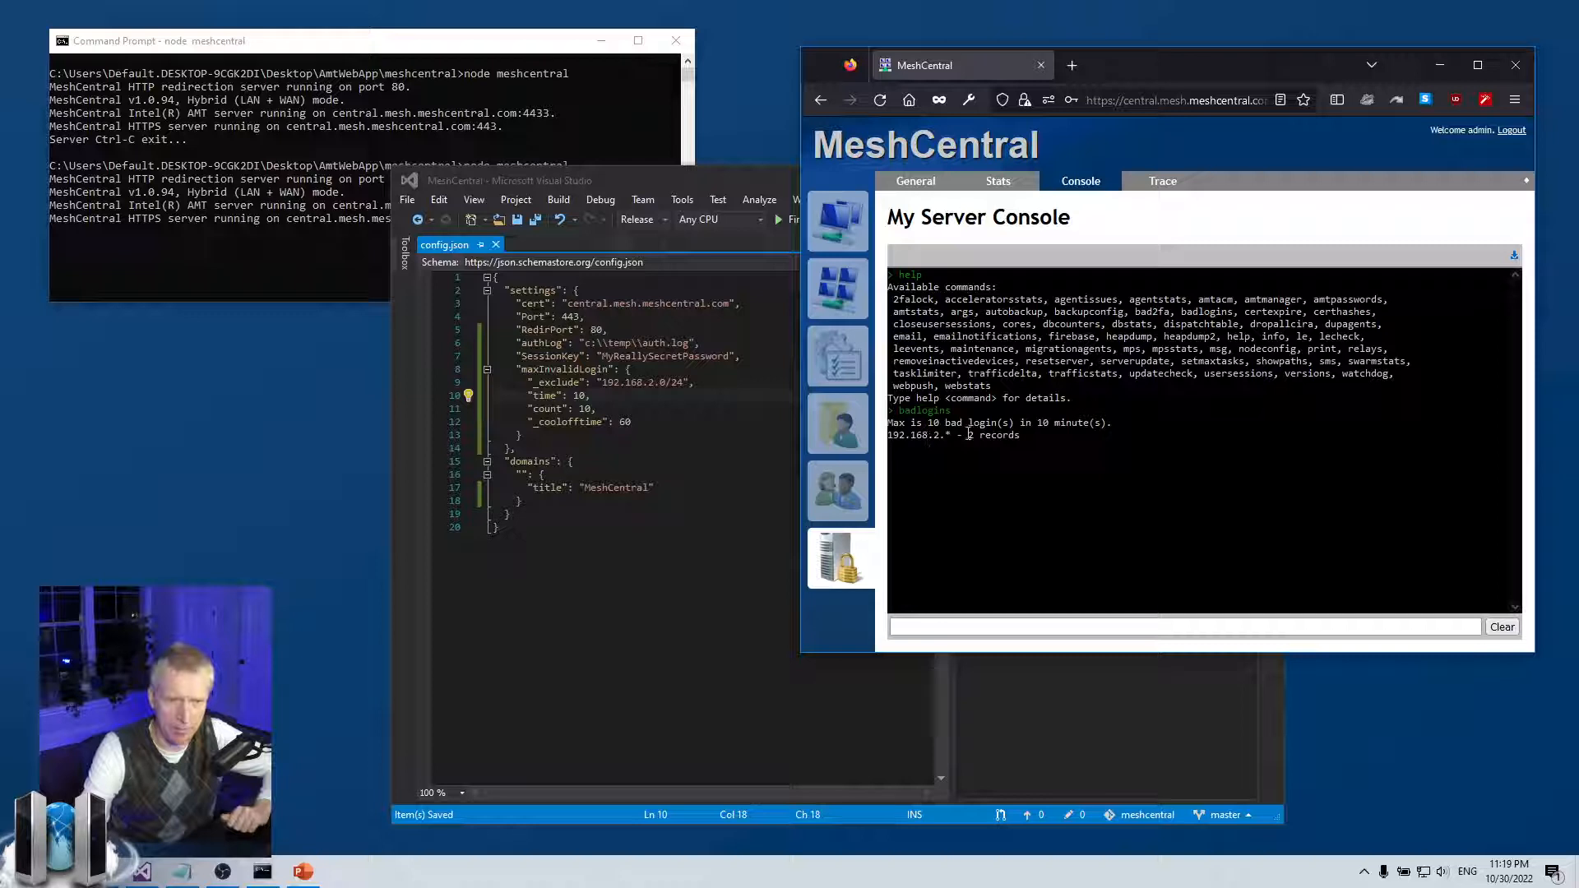
{"action": "left_click_drag", "start_coordinate": [969, 436], "coordinate": [1032, 436]}
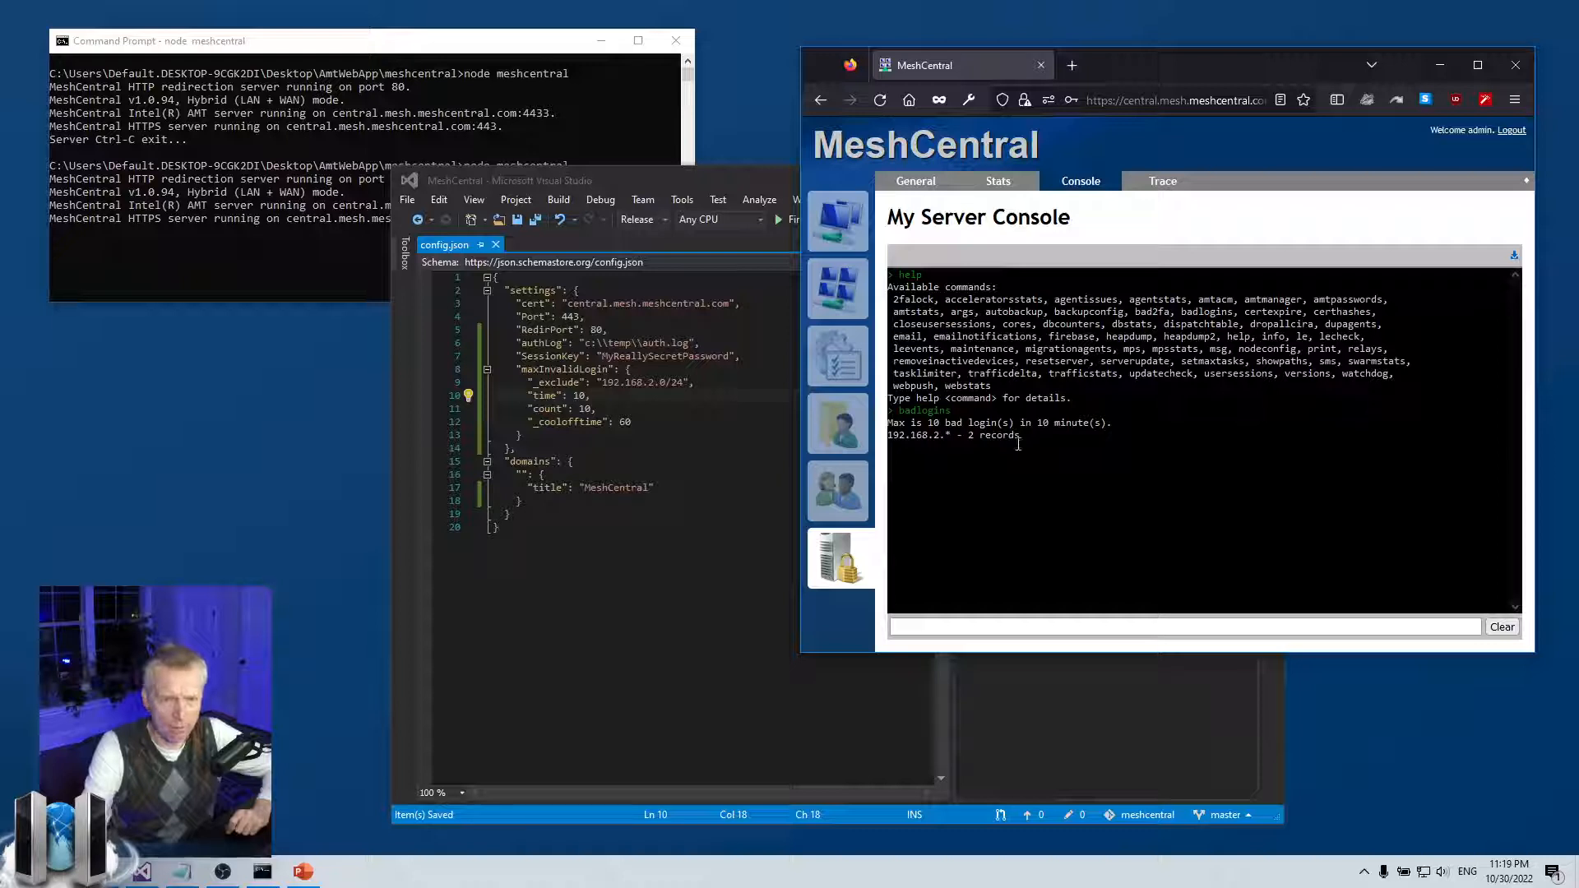
{"action": "left_click_drag", "start_coordinate": [963, 436], "coordinate": [1032, 447]}
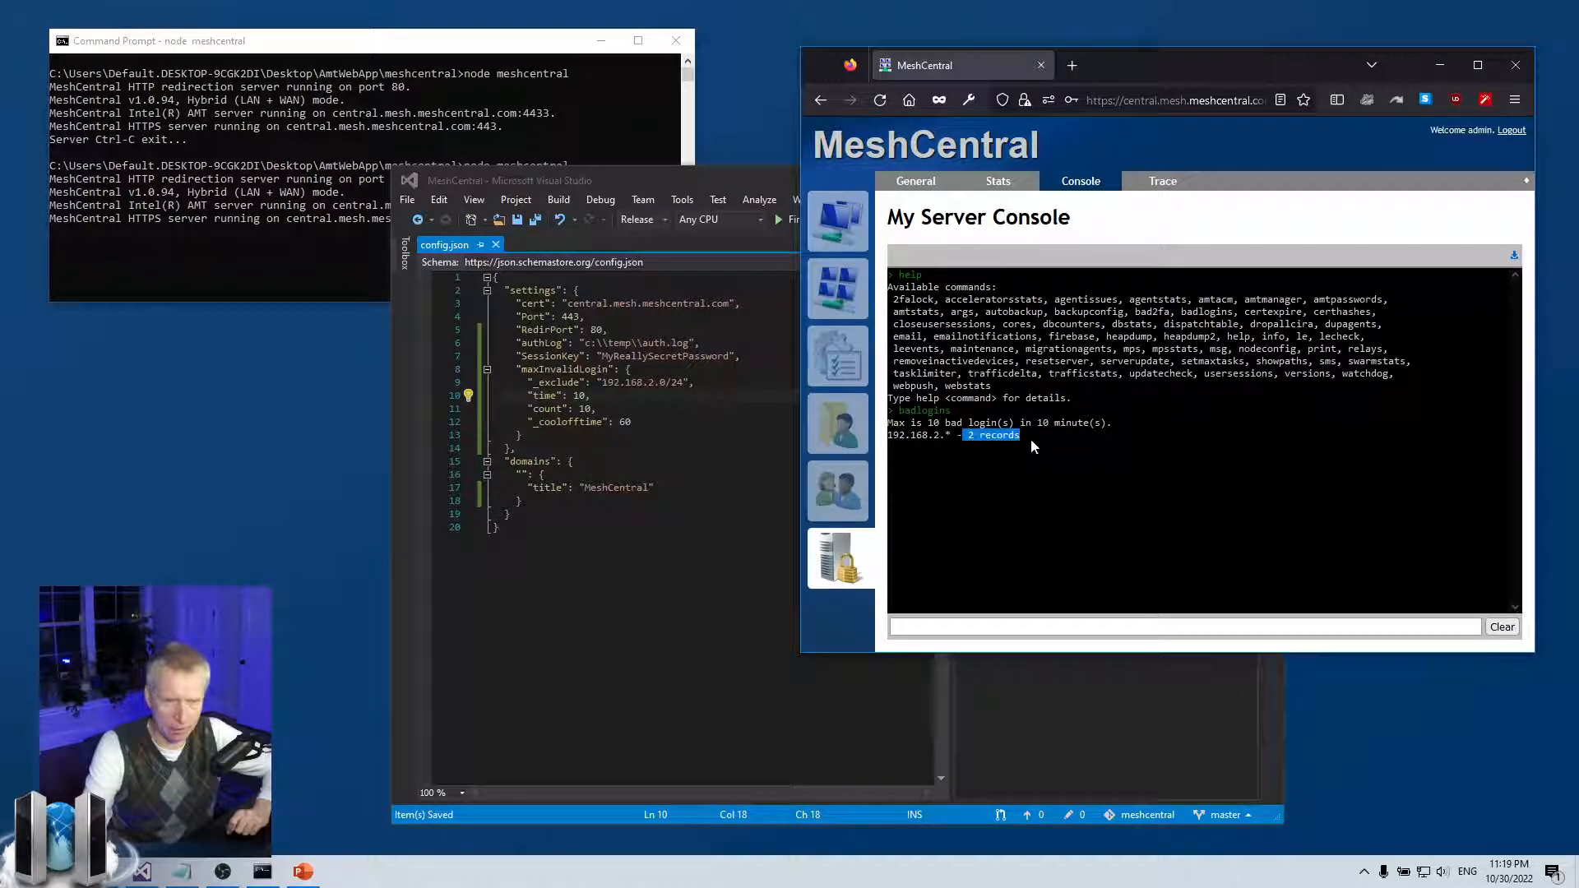
{"action": "left_click", "coordinate": [1030, 438]}
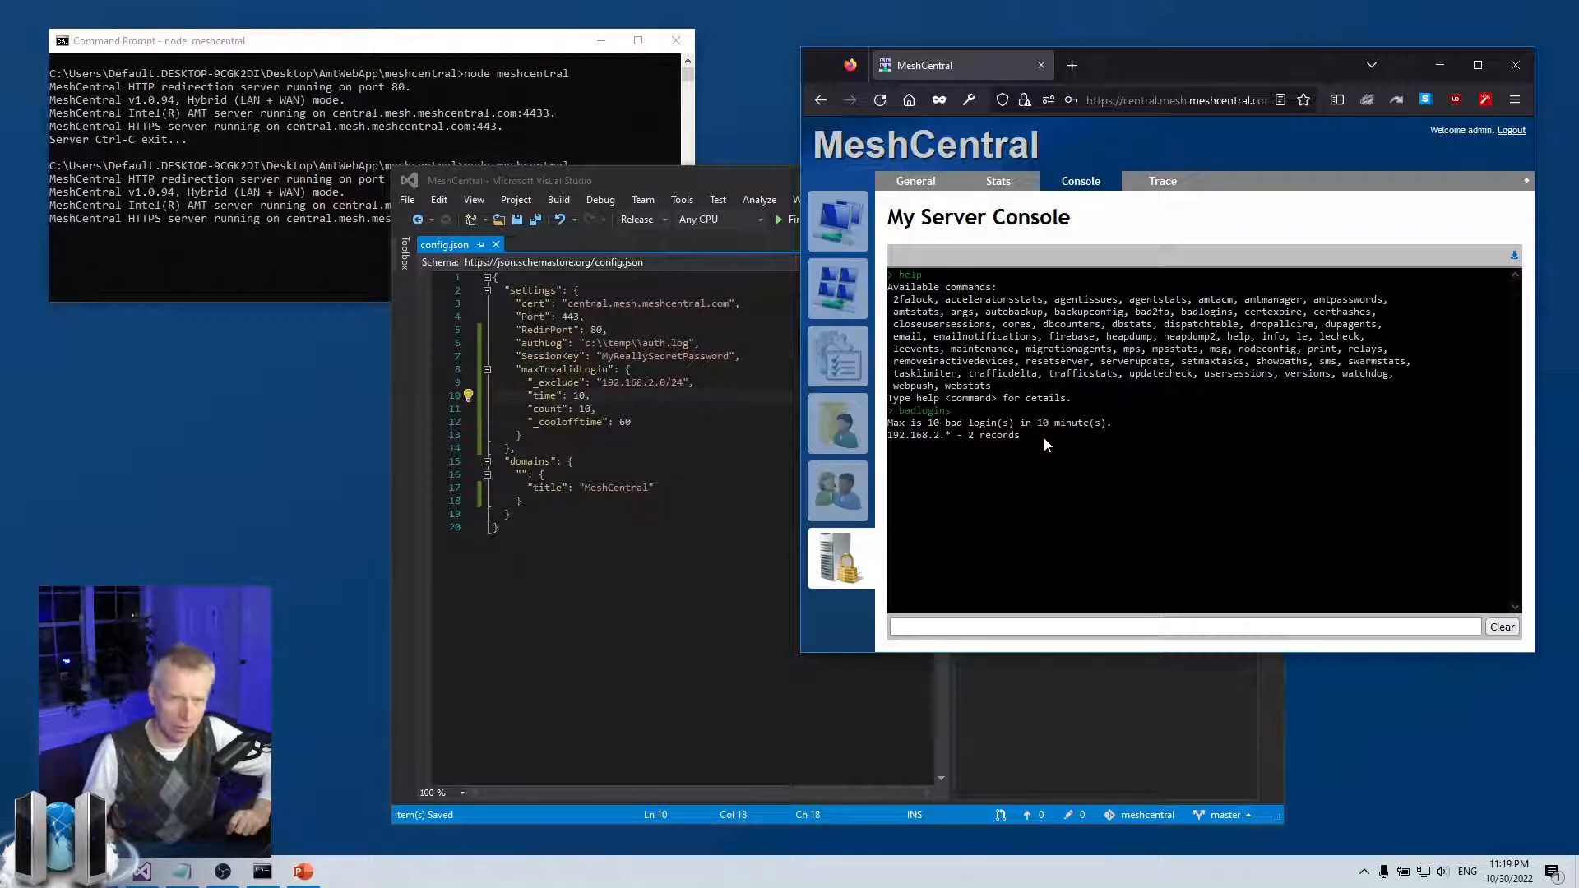
{"action": "left_click_drag", "start_coordinate": [1040, 432], "coordinate": [912, 425]}
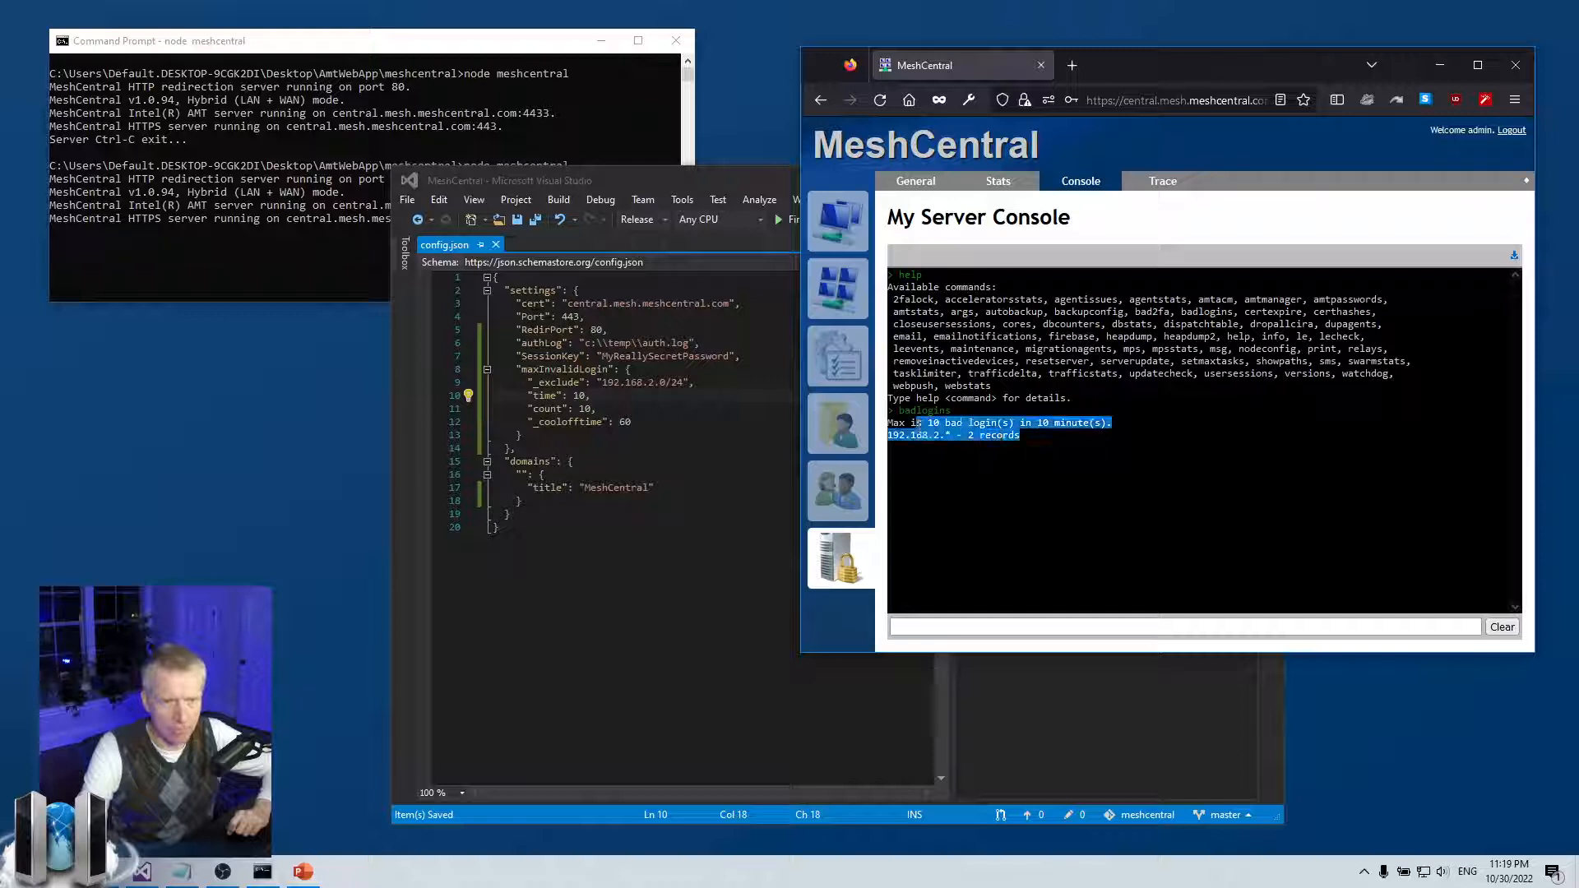
{"action": "left_click", "coordinate": [967, 507]}
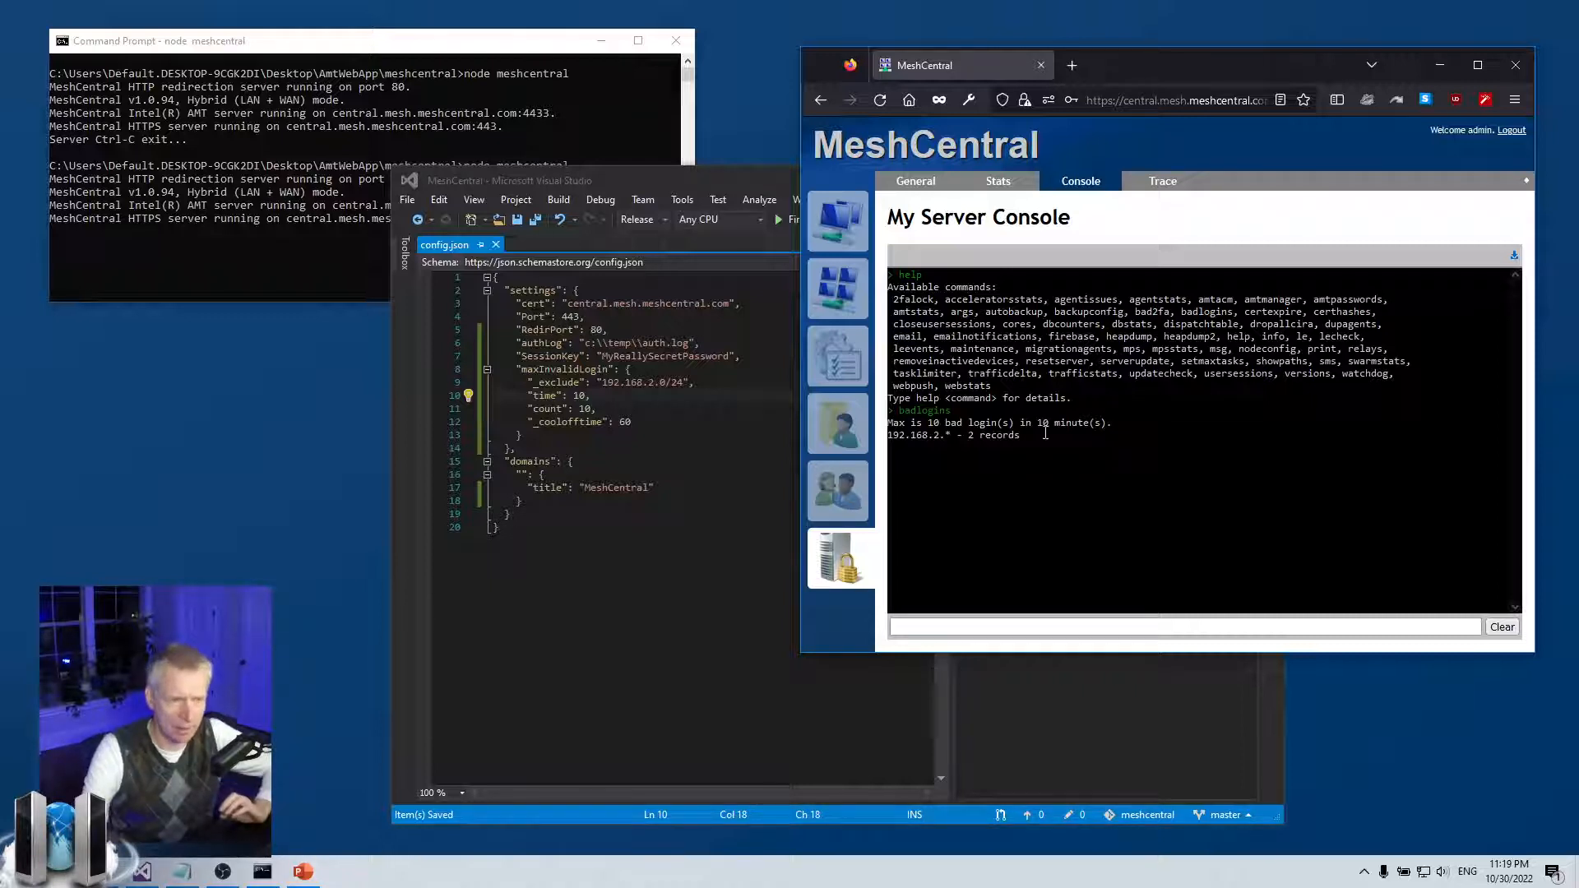
{"action": "left_click", "coordinate": [710, 406]}
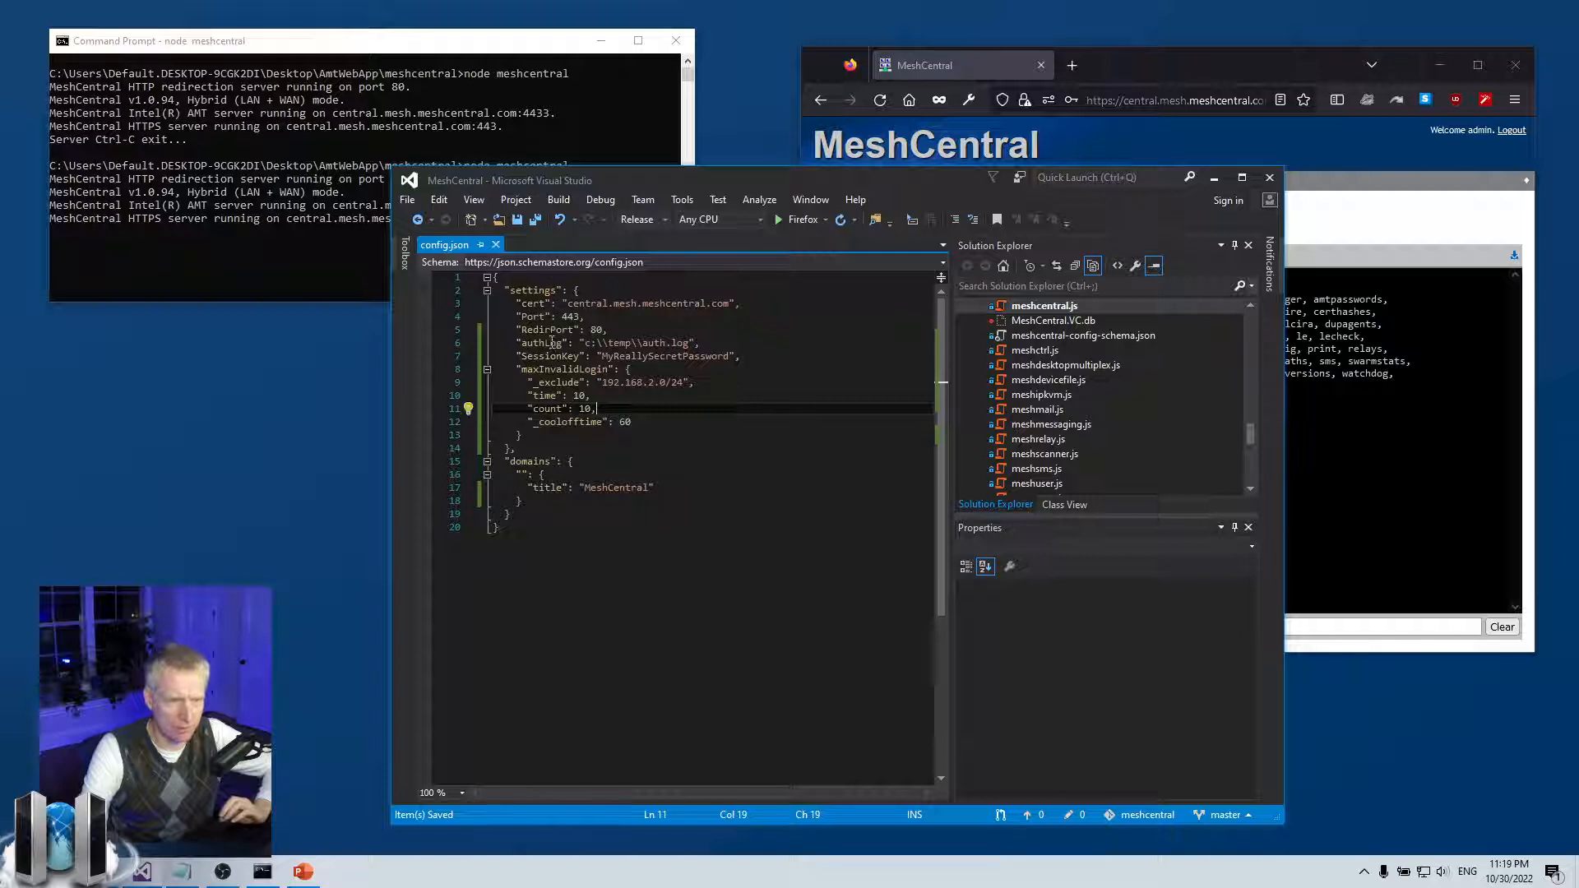
Change maxInvalidLogin count from 10 to 5 and time to 3, then save config.json
{"action": "left_click_drag", "start_coordinate": [515, 369], "coordinate": [625, 369]}
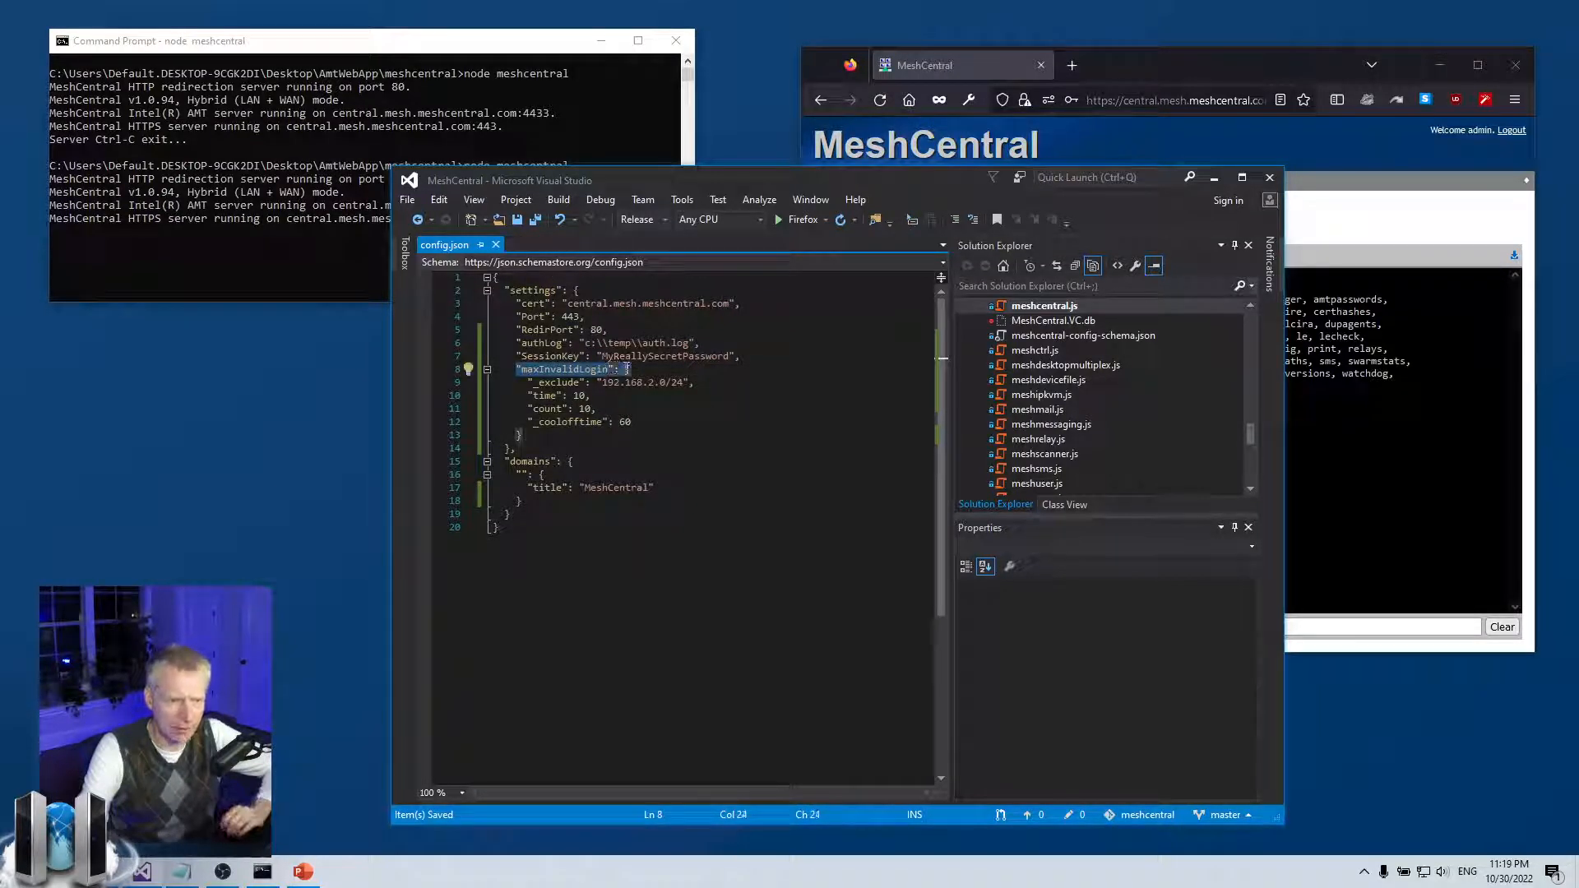
{"action": "left_click_drag", "start_coordinate": [528, 396], "coordinate": [628, 410]}
{"action": "left_click", "coordinate": [626, 410]}
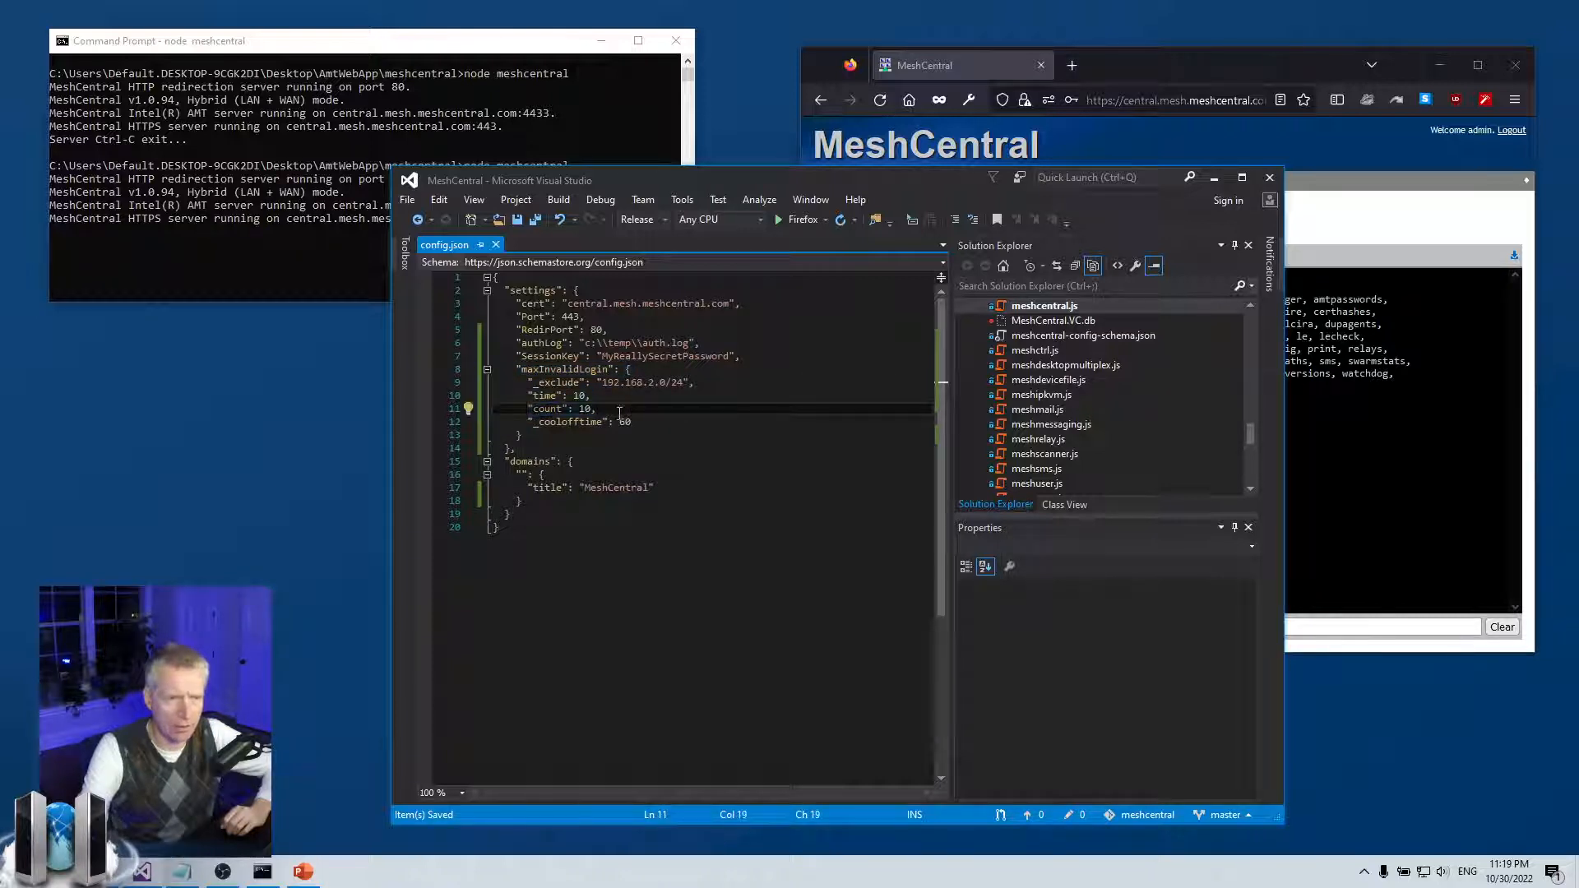
{"action": "double_click", "coordinate": [579, 399]}
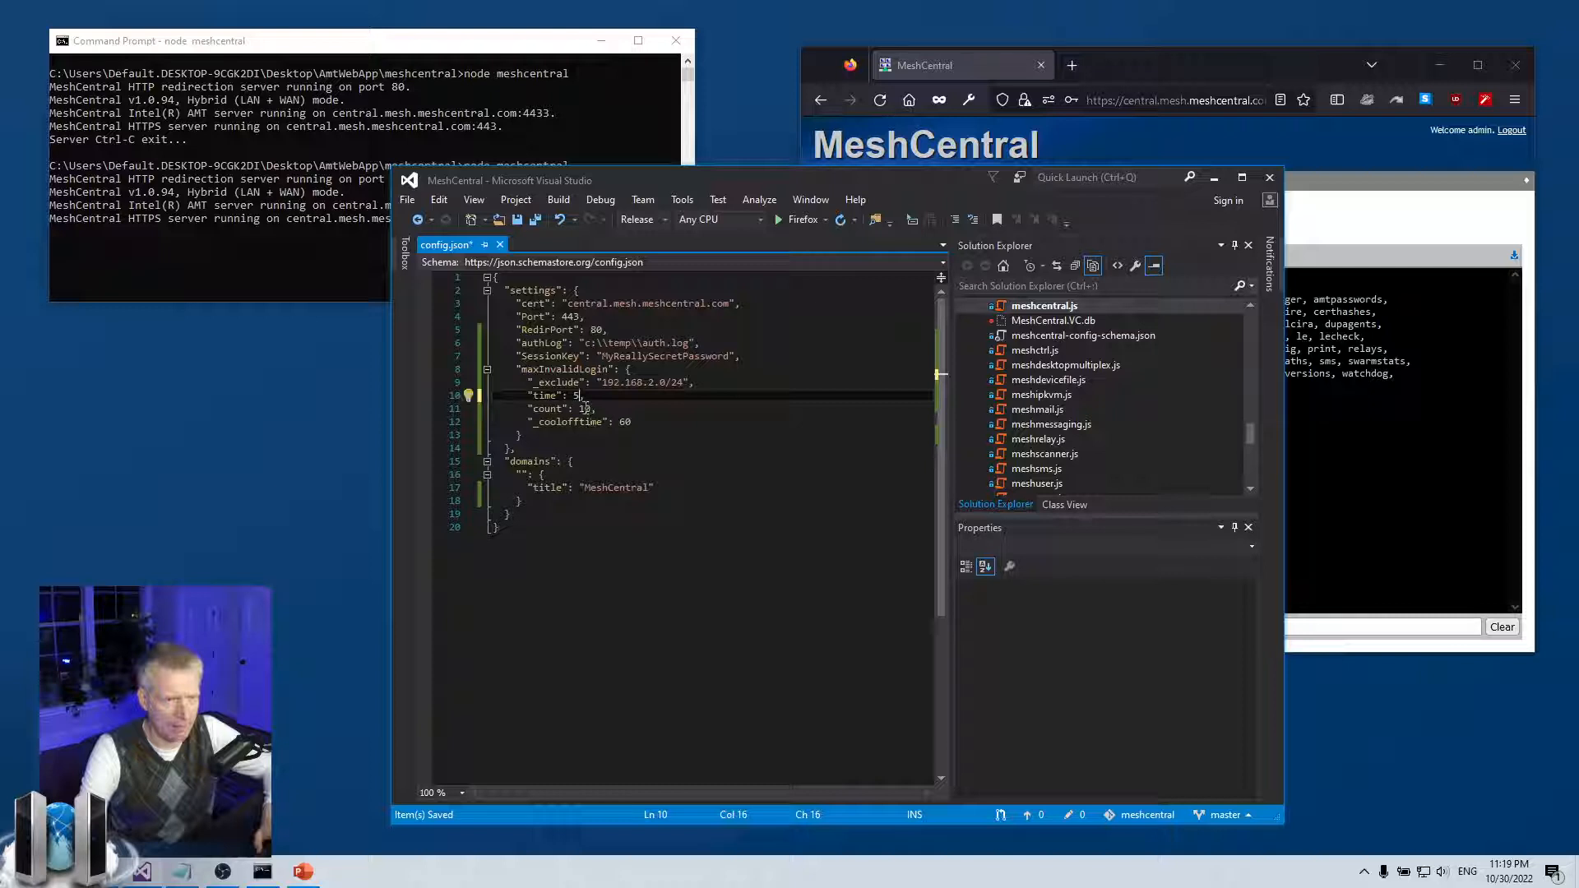
{"action": "double_click", "coordinate": [587, 409]}
{"action": "type", "text": "5"}
{"action": "key", "text": "alt+f"}
{"action": "key", "text": "s"}
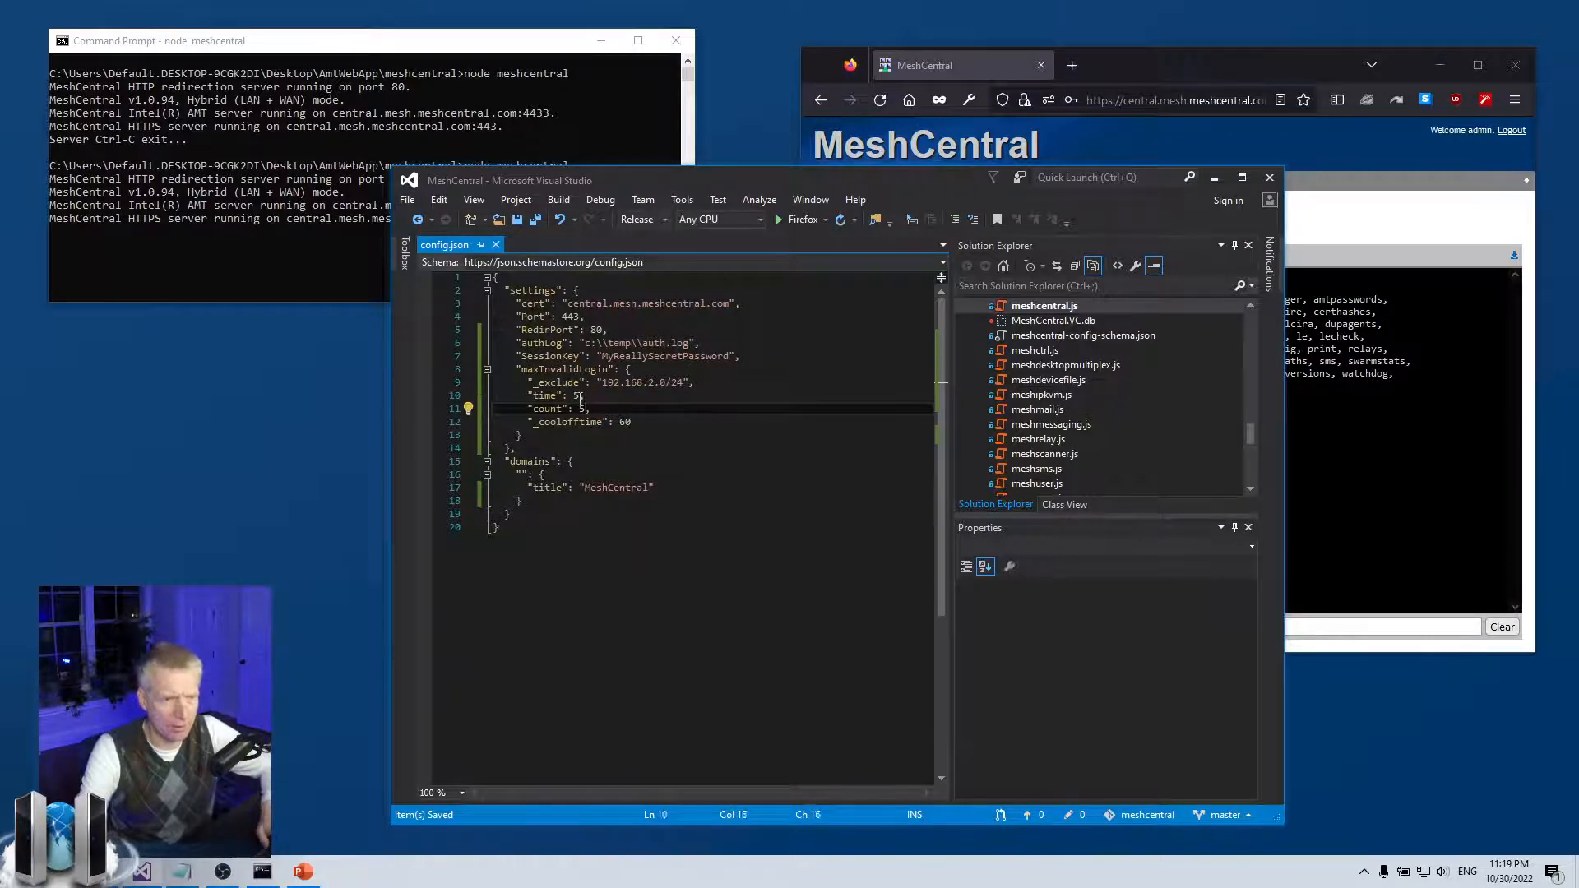
{"action": "double_click", "coordinate": [577, 395]}
{"action": "type", "text": "3"}
{"action": "key", "text": "ctrl+s"}
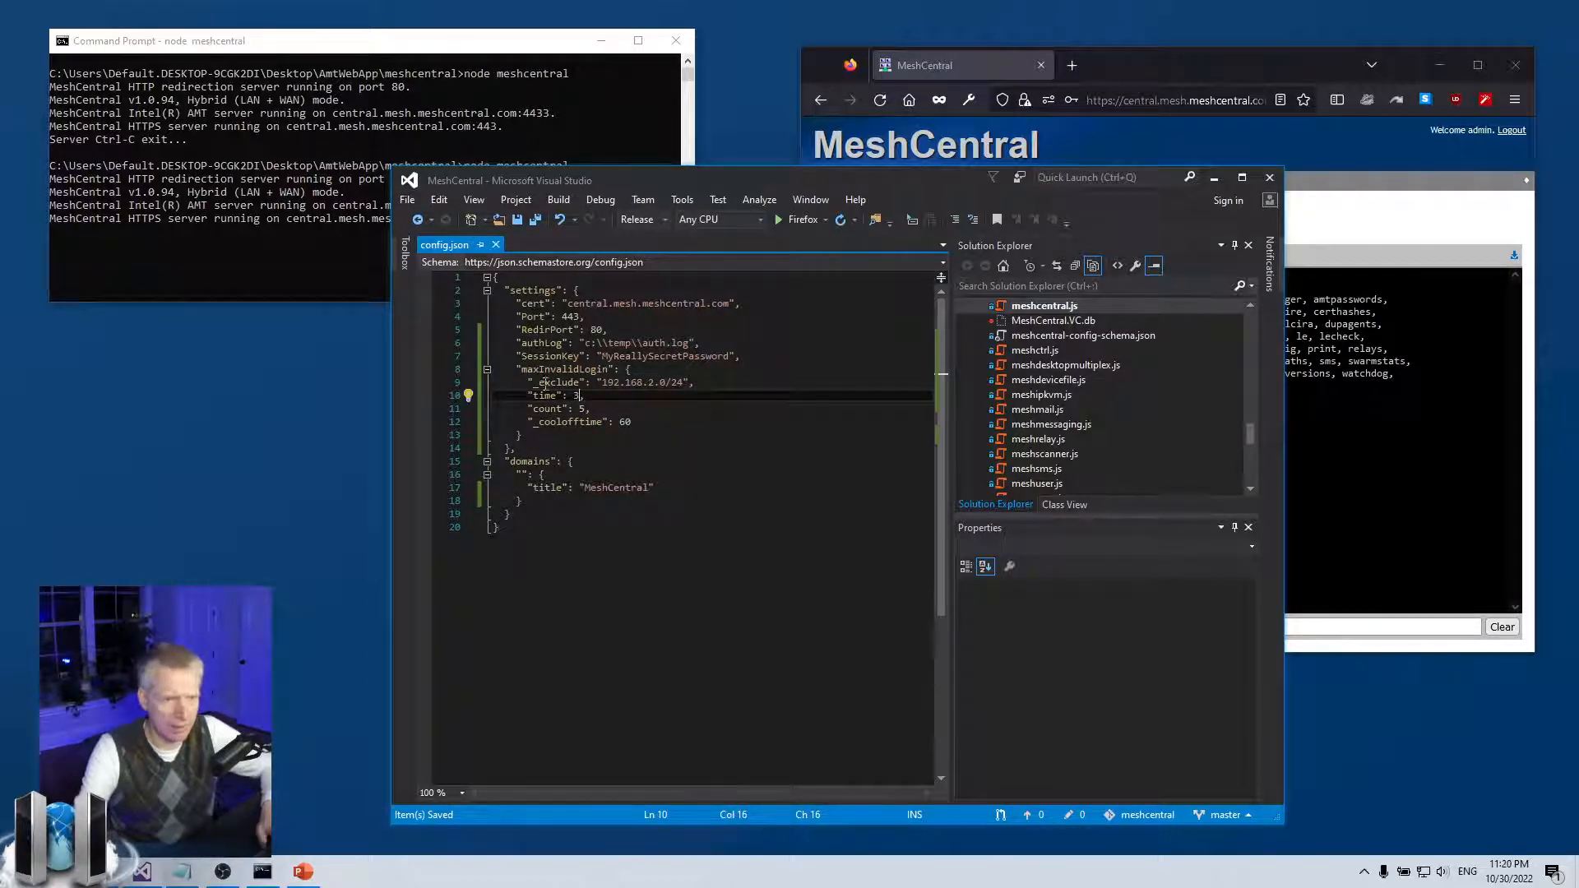
Restart the MeshCentral server from its command window and reconnect the web page
{"action": "left_click", "coordinate": [284, 165]}
{"action": "key", "text": "ctrl+c"}
{"action": "key", "text": "Up"}
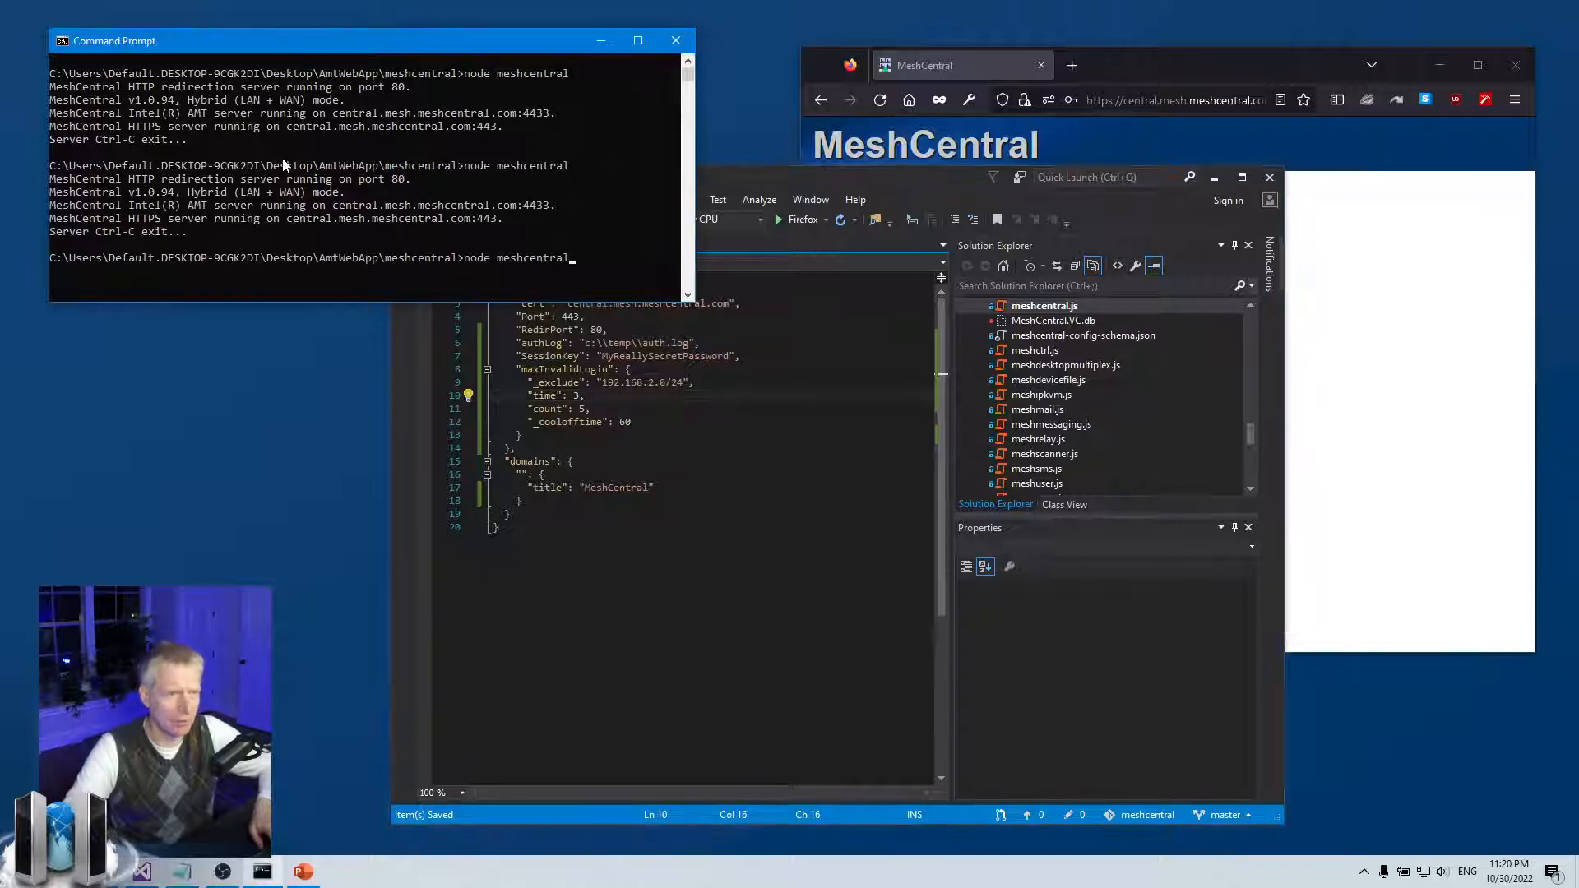
{"action": "key", "text": "Return"}
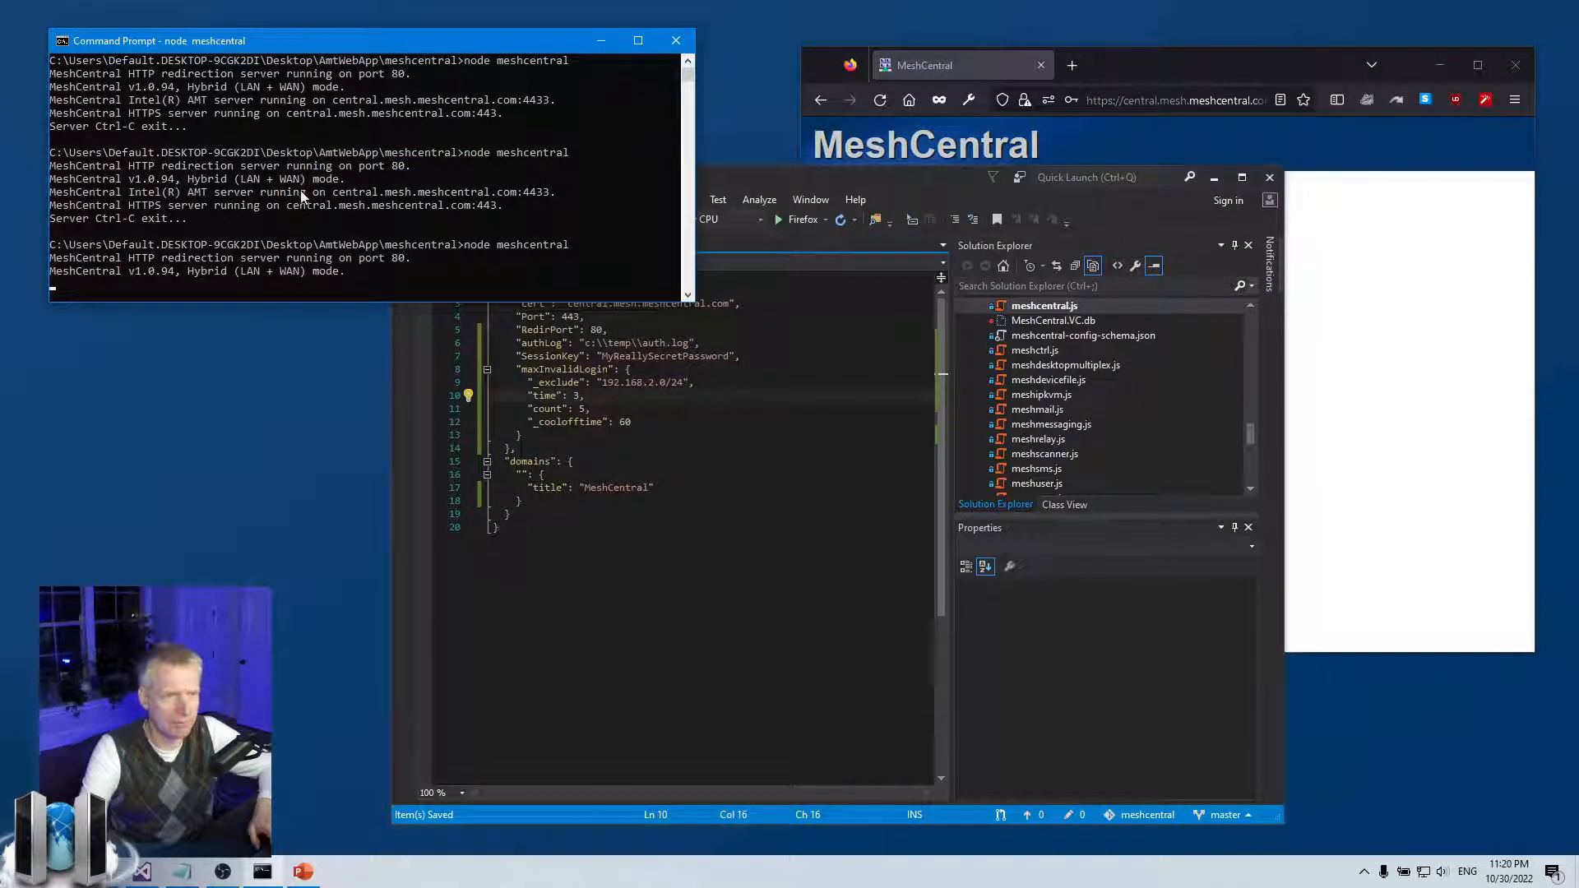
{"action": "left_click", "coordinate": [1370, 372]}
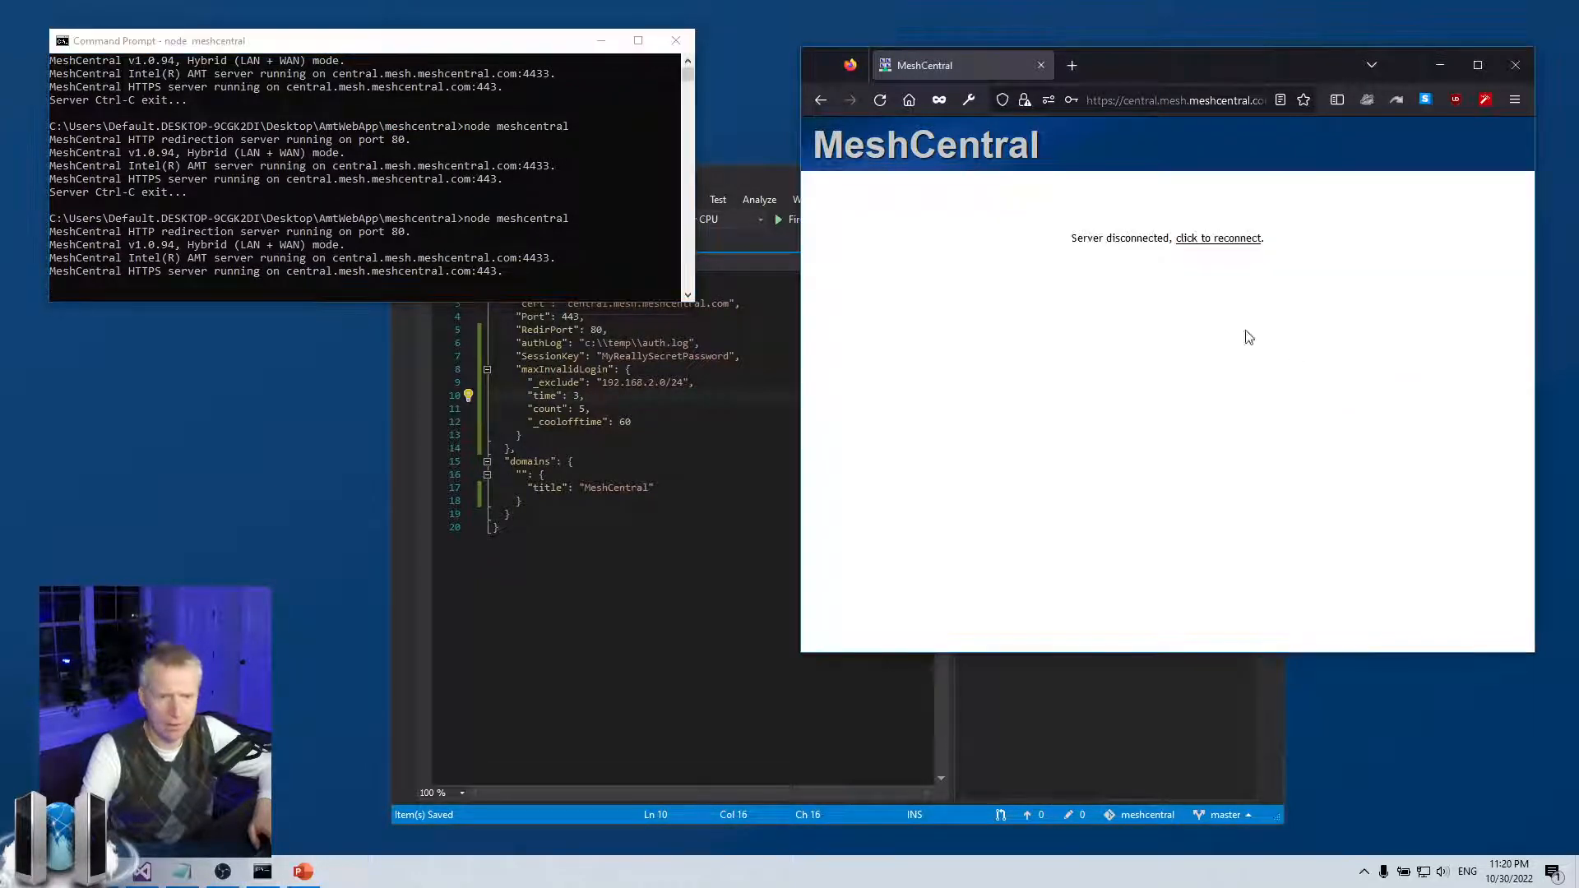
{"action": "left_click", "coordinate": [1218, 240]}
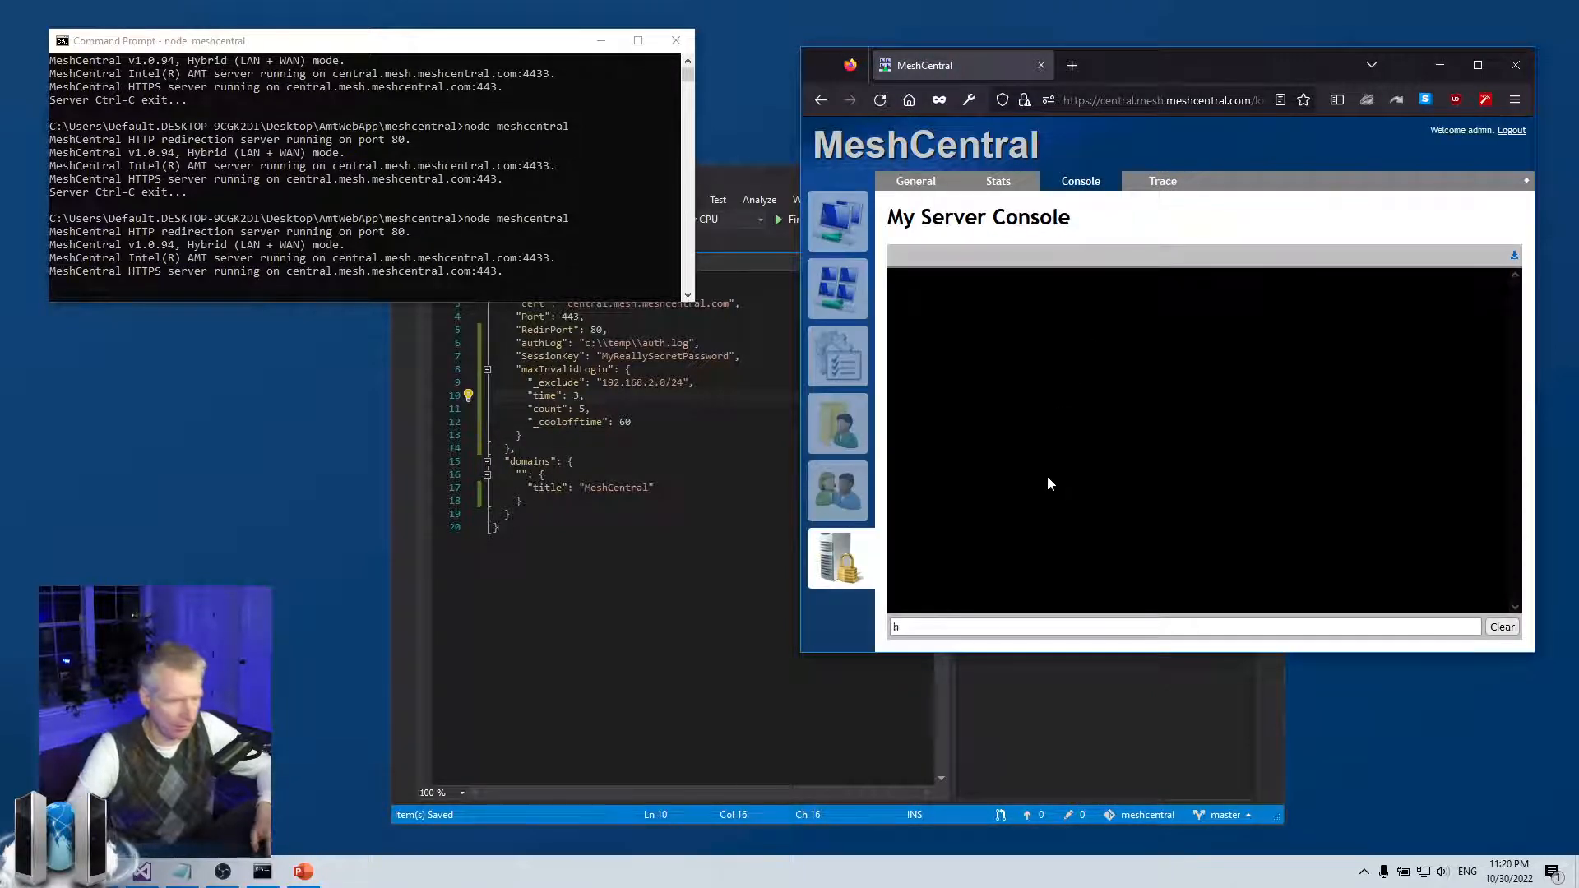
Run help and then badlogins in the console to confirm the 5-in-3-minutes limit
{"action": "type", "text": "help"}
{"action": "key", "text": "Return"}
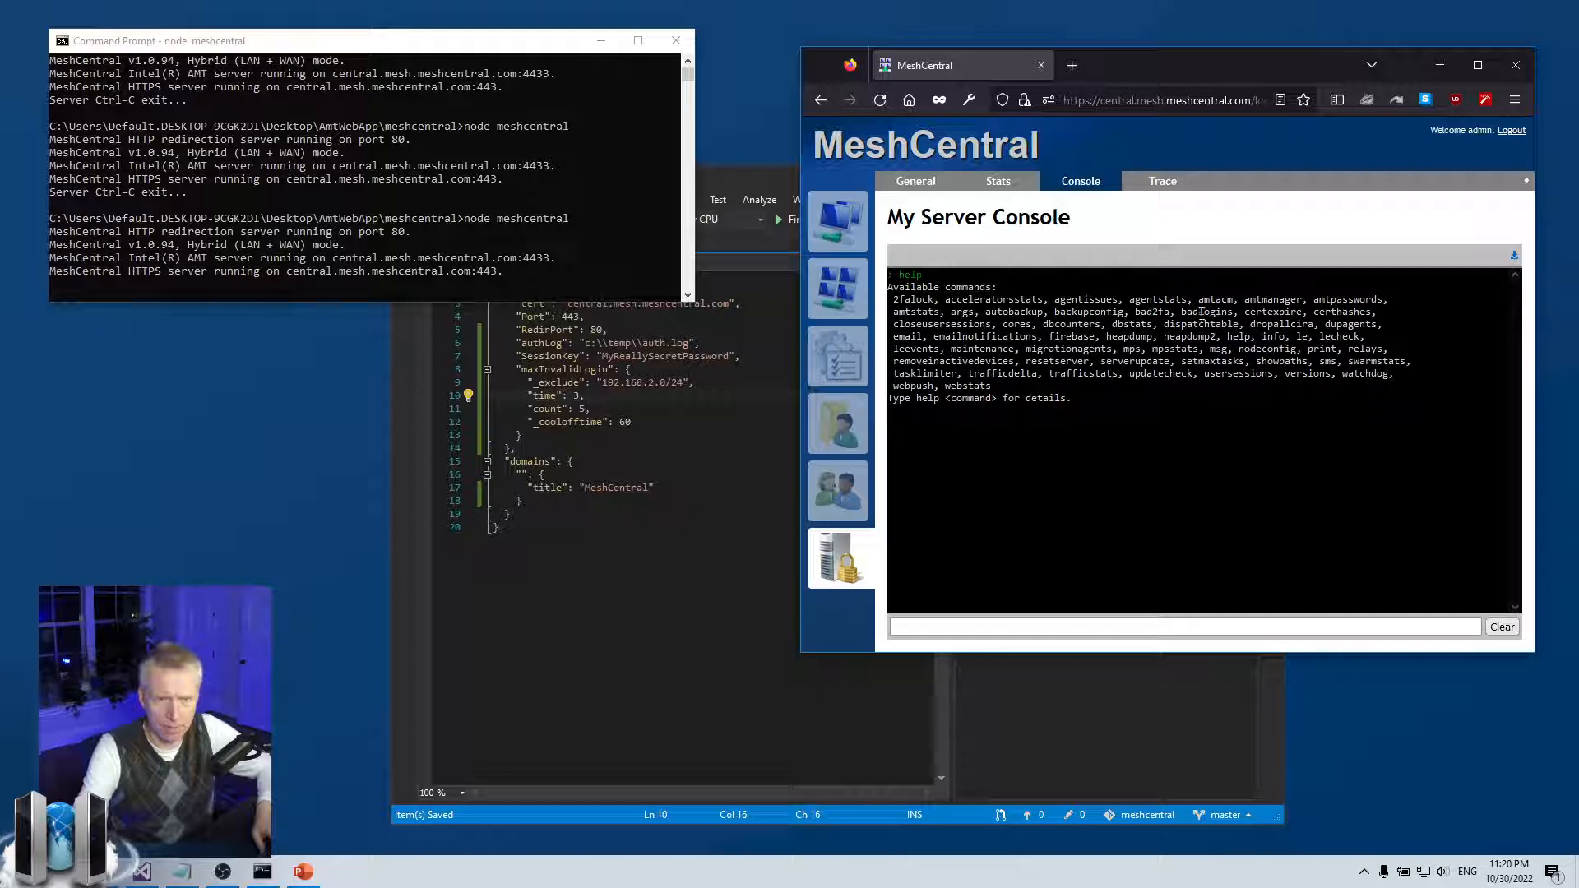
{"action": "double_click", "coordinate": [1193, 311]}
{"action": "key", "text": "ctrl+c"}
{"action": "left_click", "coordinate": [1057, 630]}
{"action": "key", "text": "ctrl+v"}
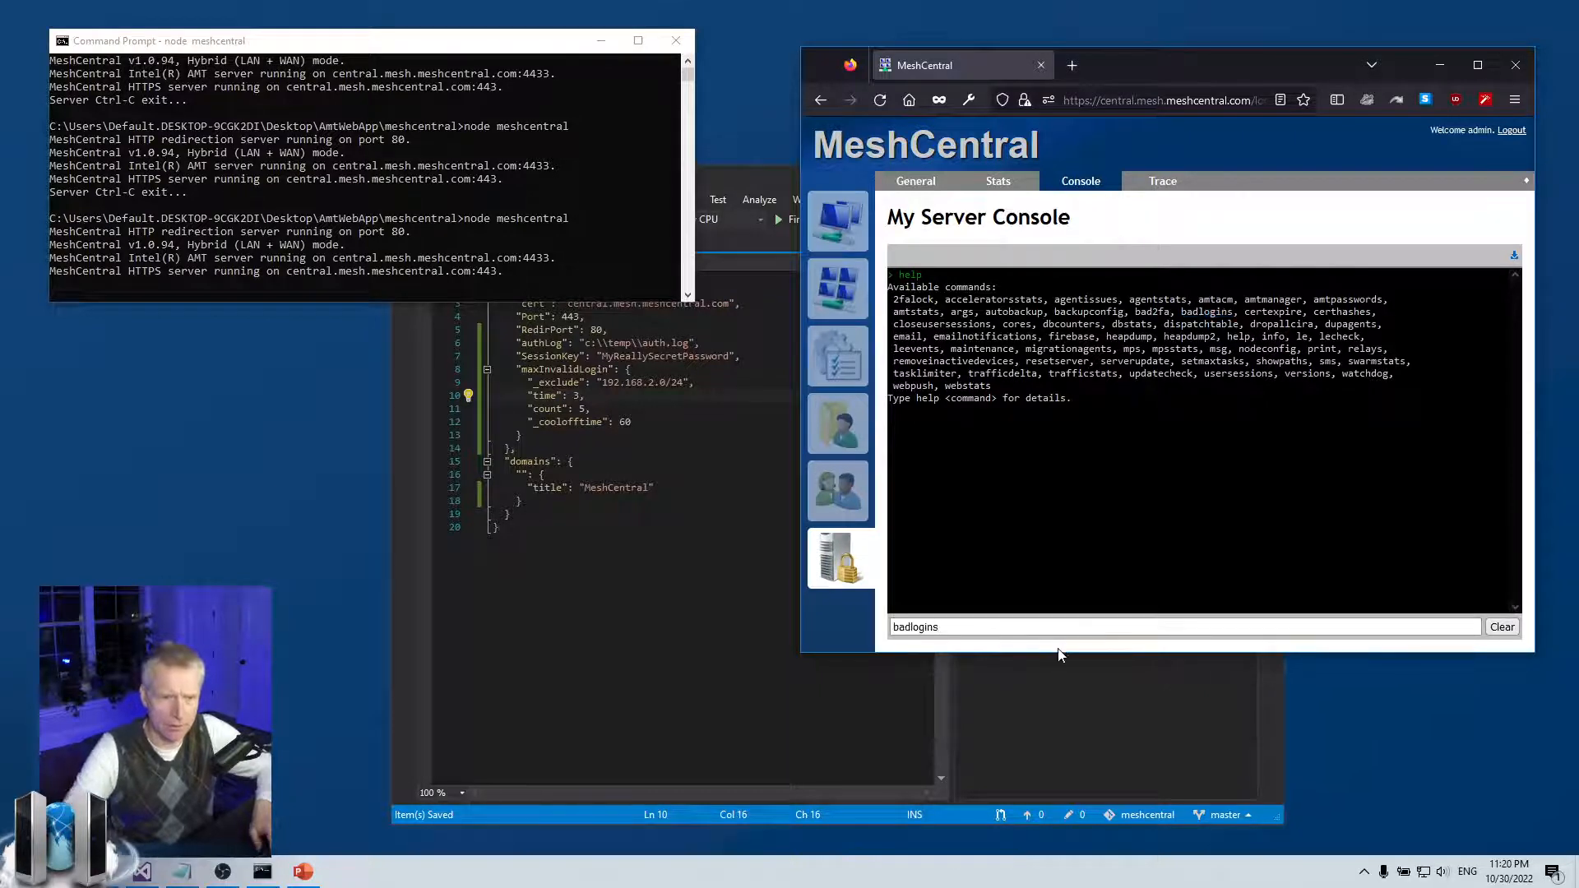
{"action": "key", "text": "Return"}
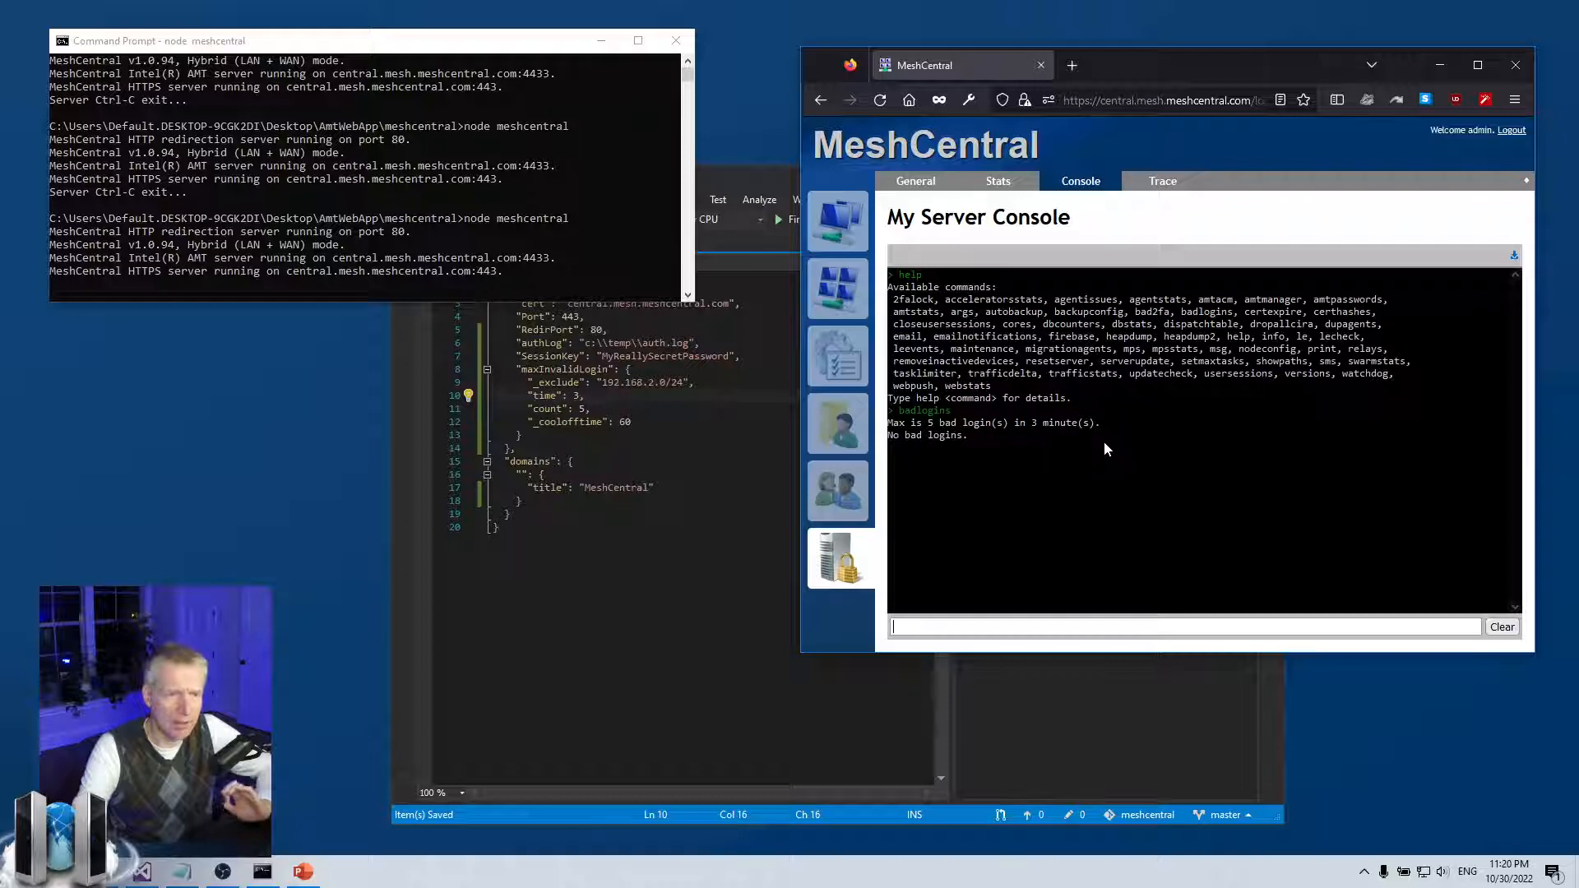
Highlight the excluded 192.168.2.0/24 range in config.json, then glance at the MeshCentral console
{"action": "left_click", "coordinate": [641, 413]}
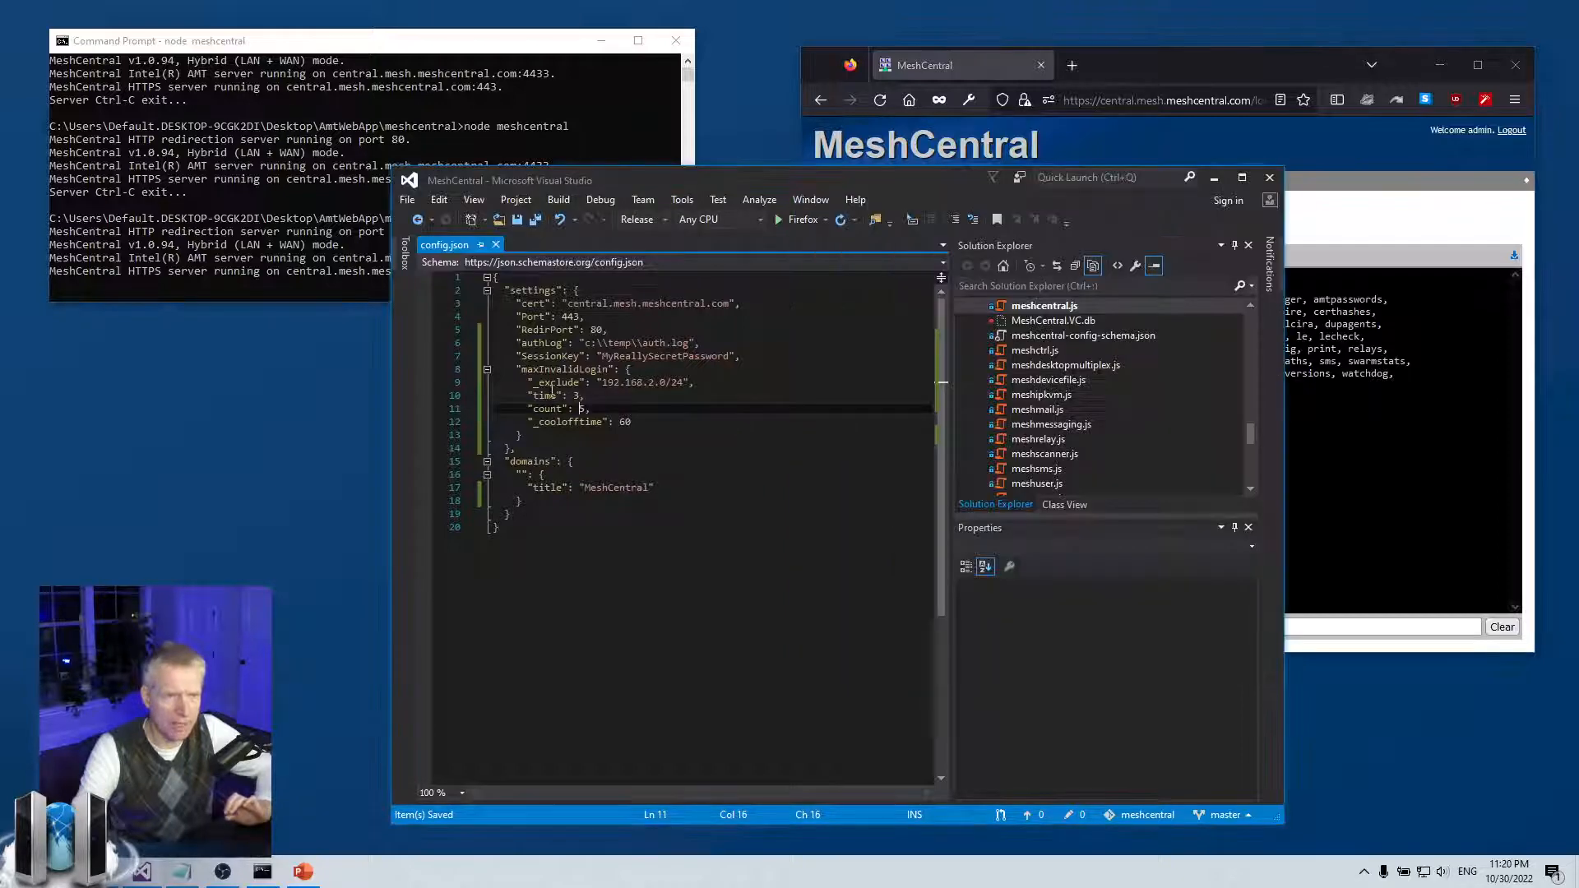
{"action": "left_click_drag", "start_coordinate": [568, 383], "coordinate": [693, 384]}
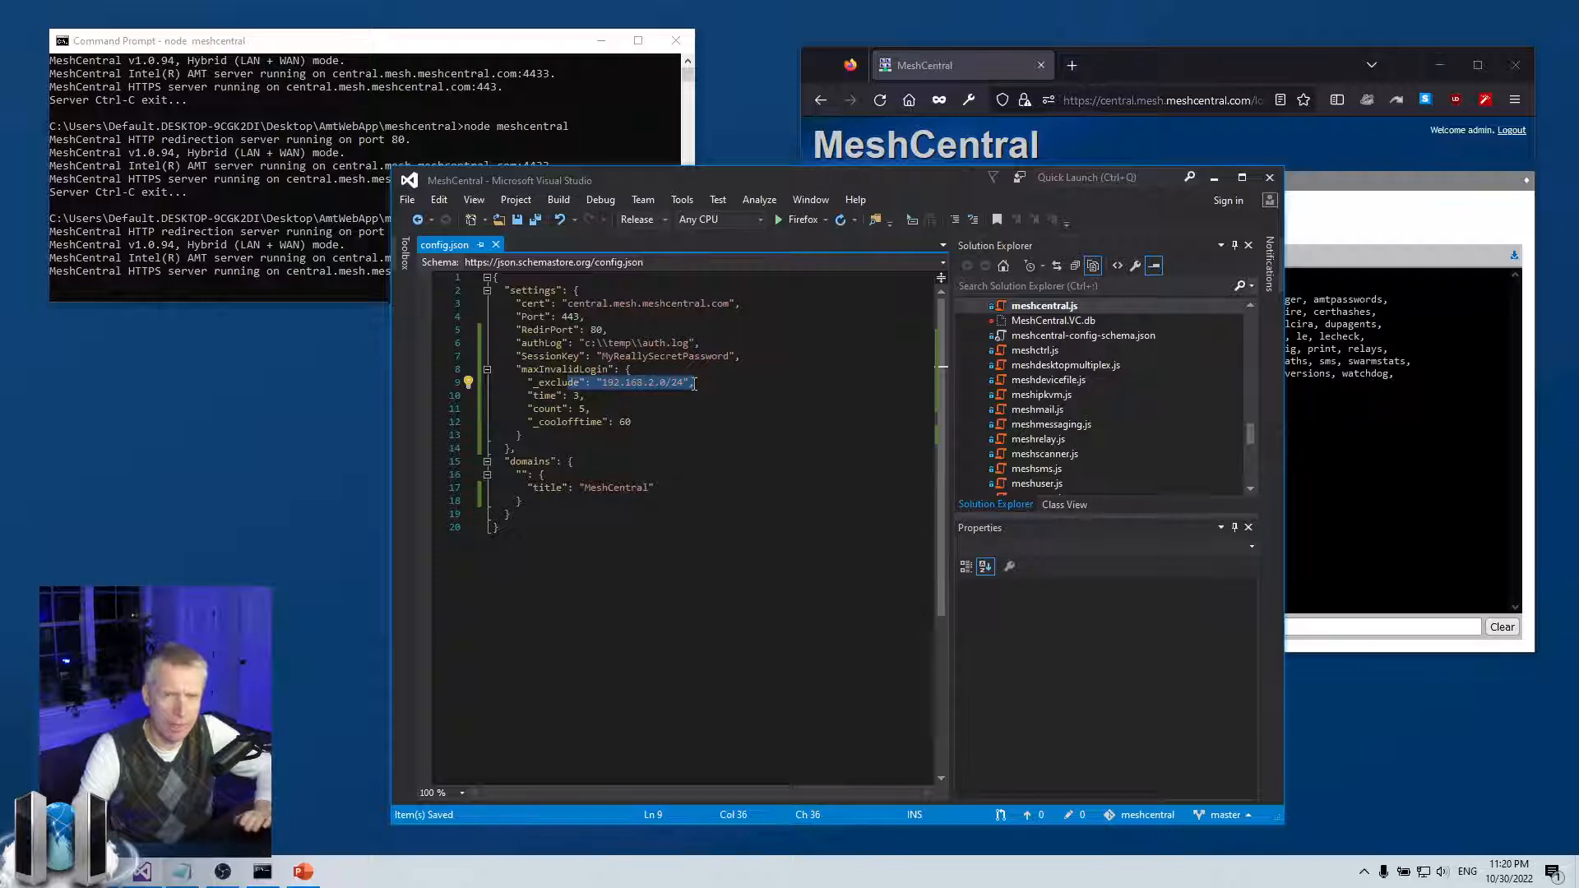
{"action": "left_click", "coordinate": [1443, 436]}
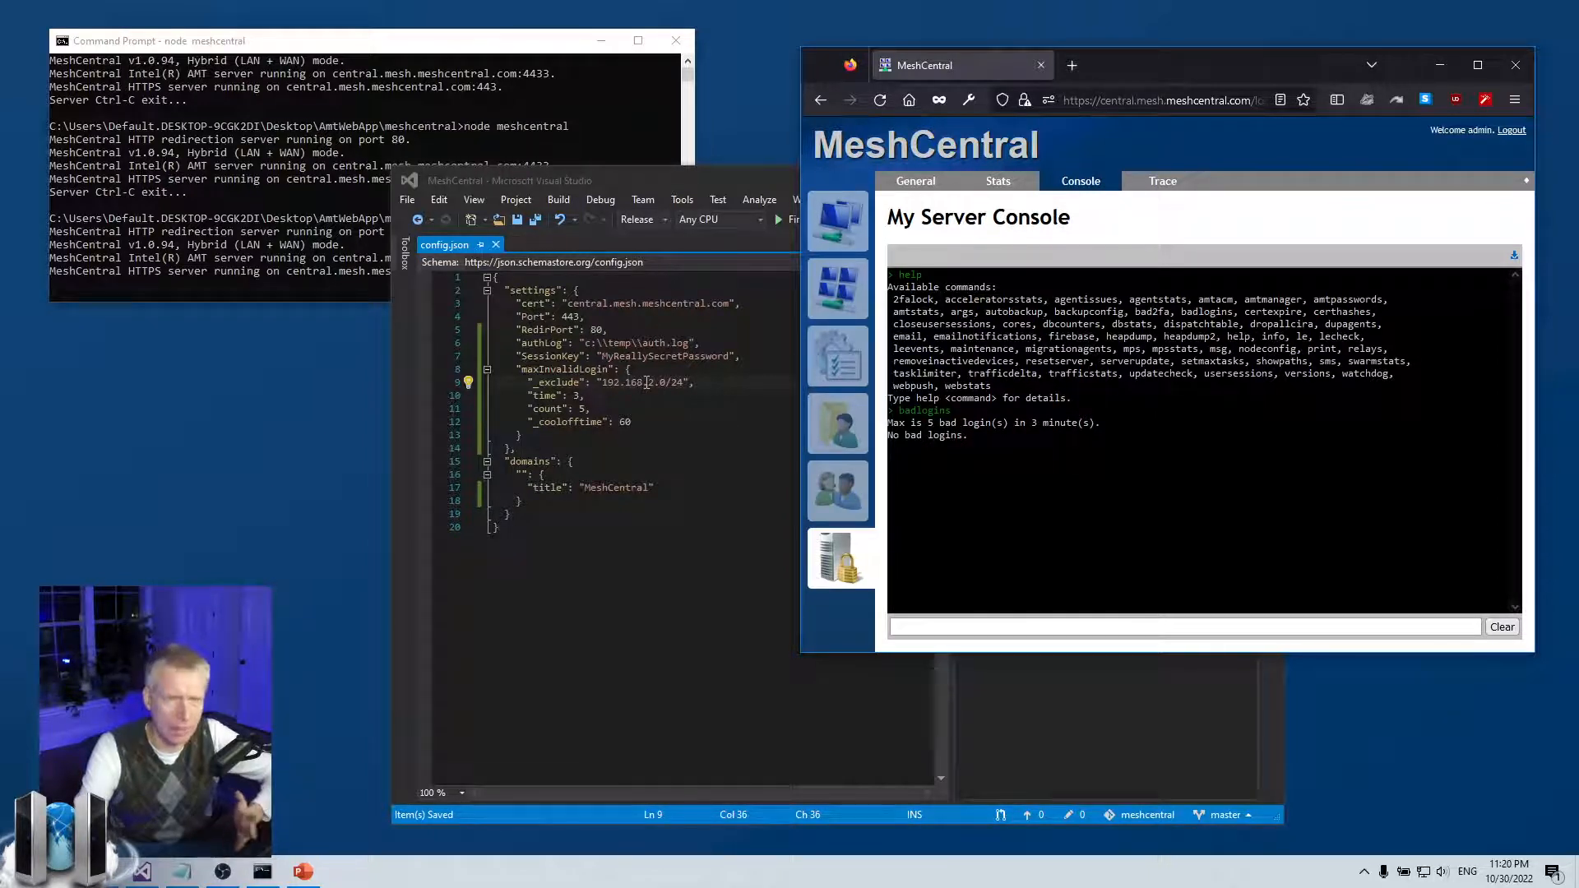
Remove and then restore the underscore before exclude, keeping the exclusion disabled
{"action": "left_click", "coordinate": [535, 383]}
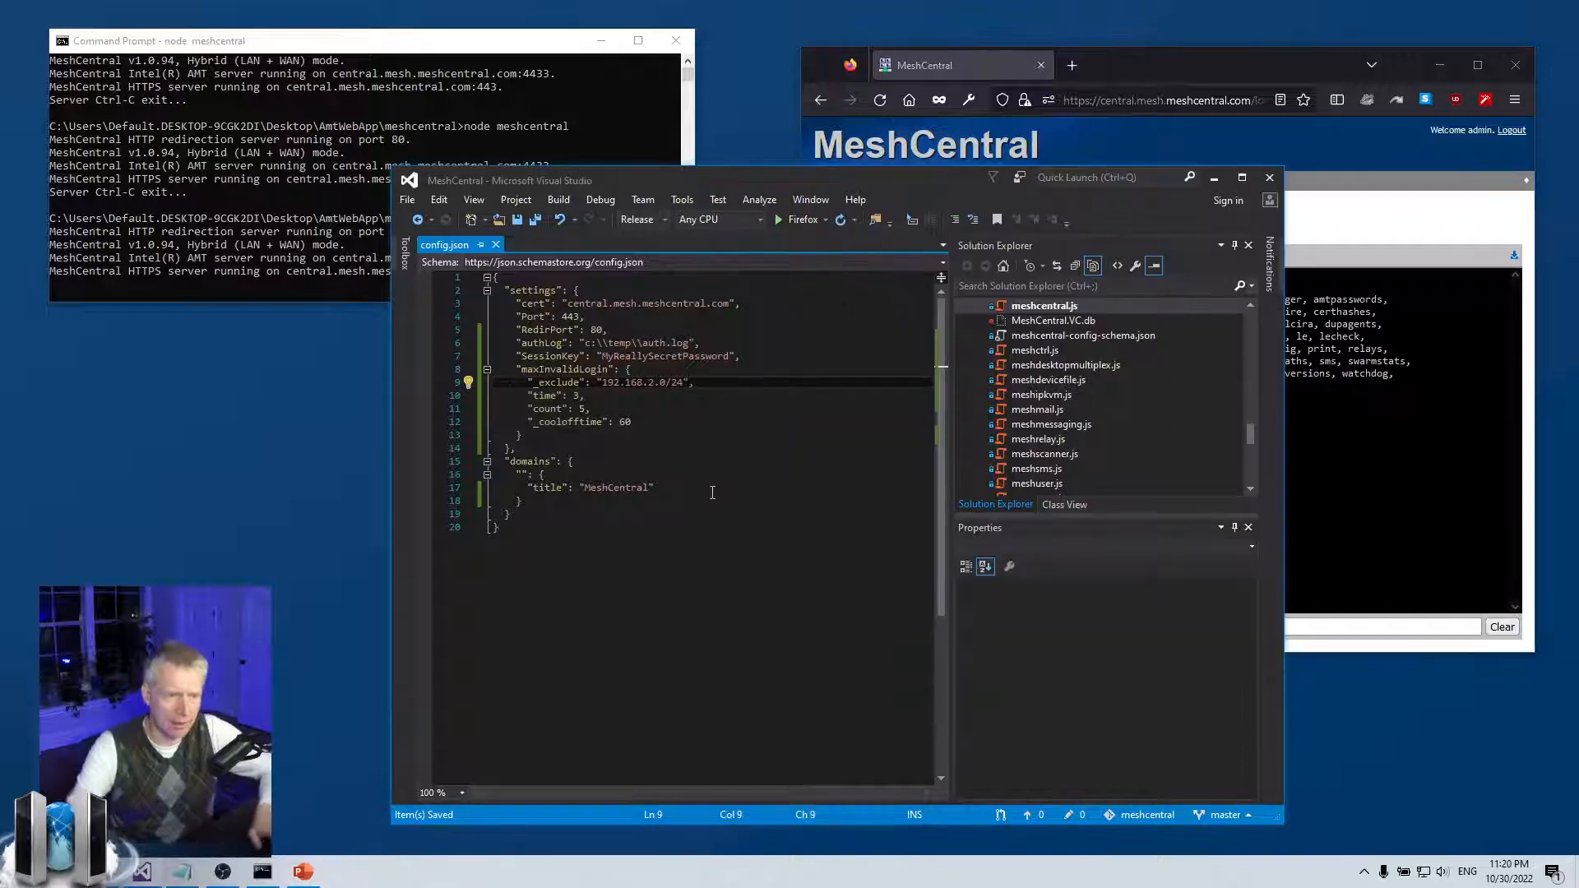
{"action": "key", "text": "BackSpace"}
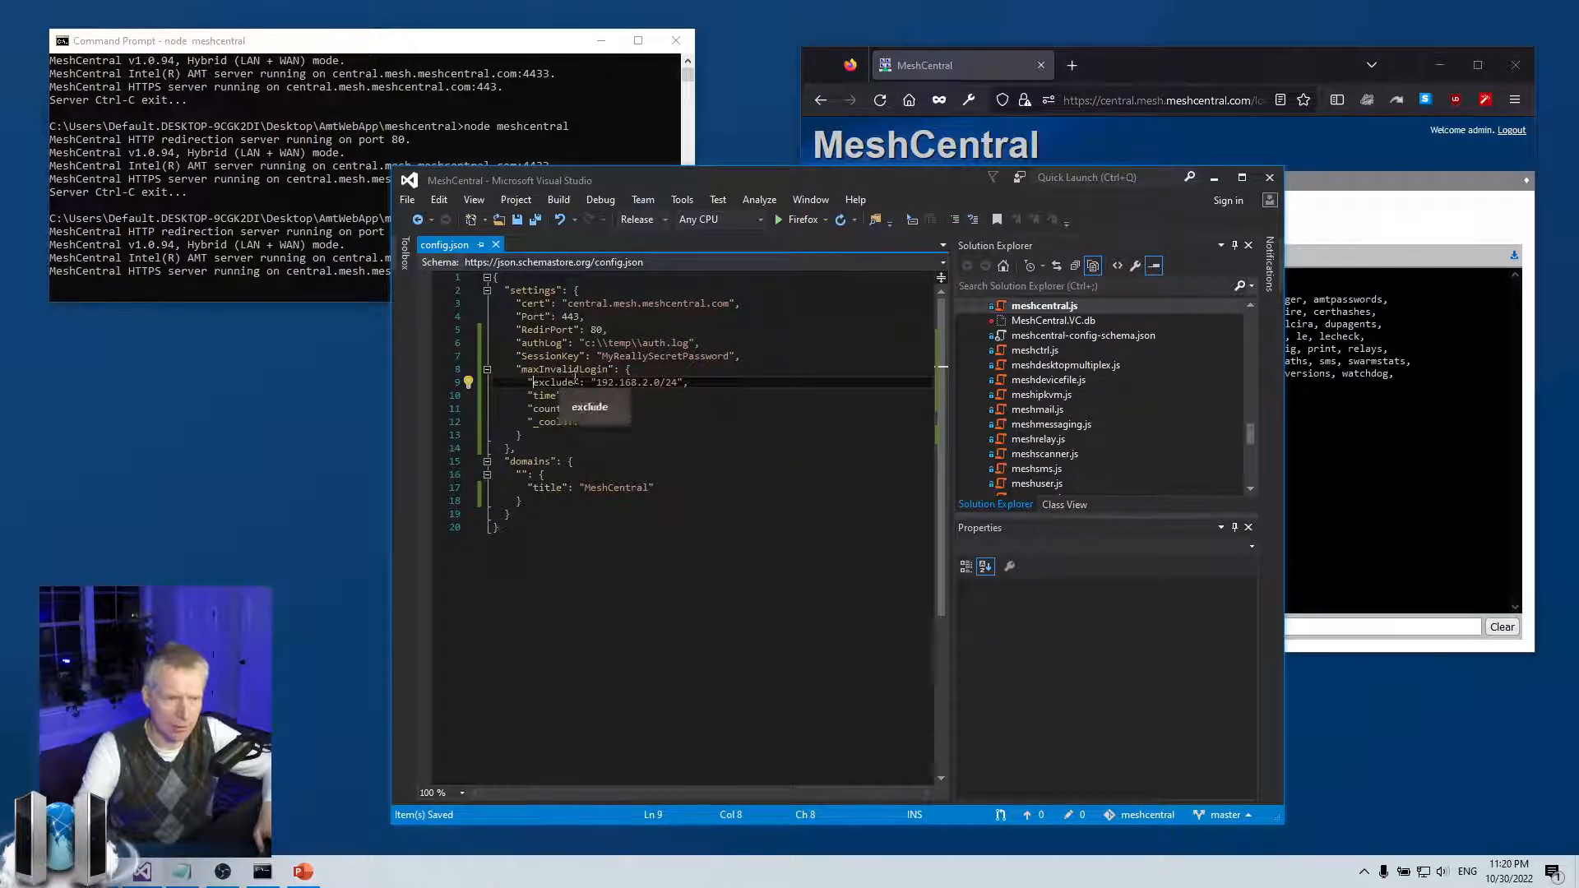
{"action": "left_click_drag", "start_coordinate": [592, 383], "coordinate": [691, 379]}
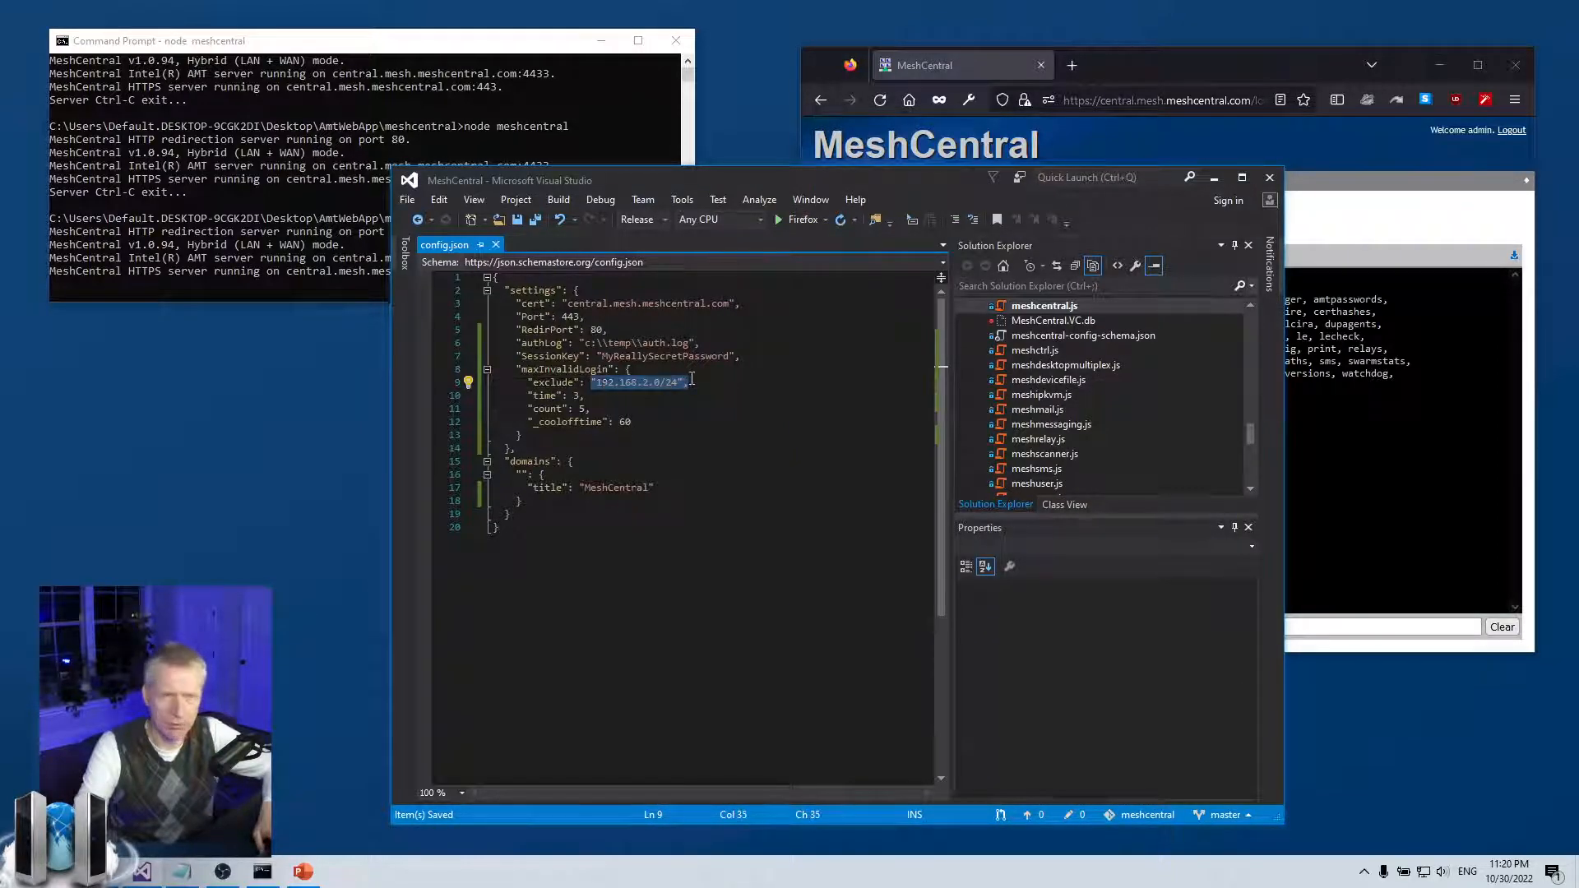
{"action": "left_click", "coordinate": [691, 379]}
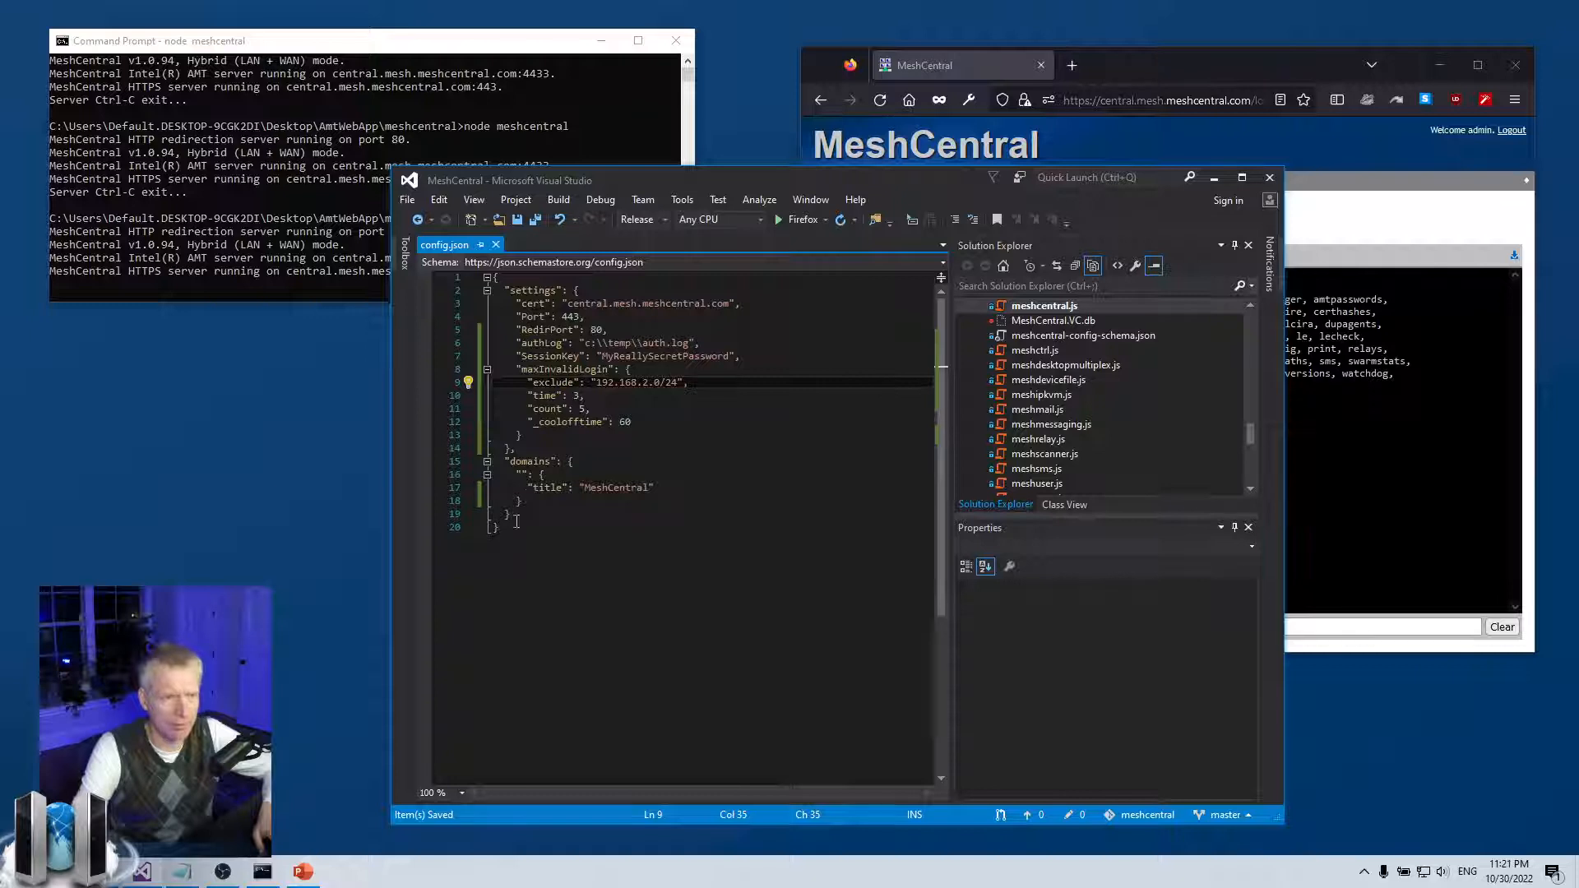
{"action": "left_click", "coordinate": [533, 386]}
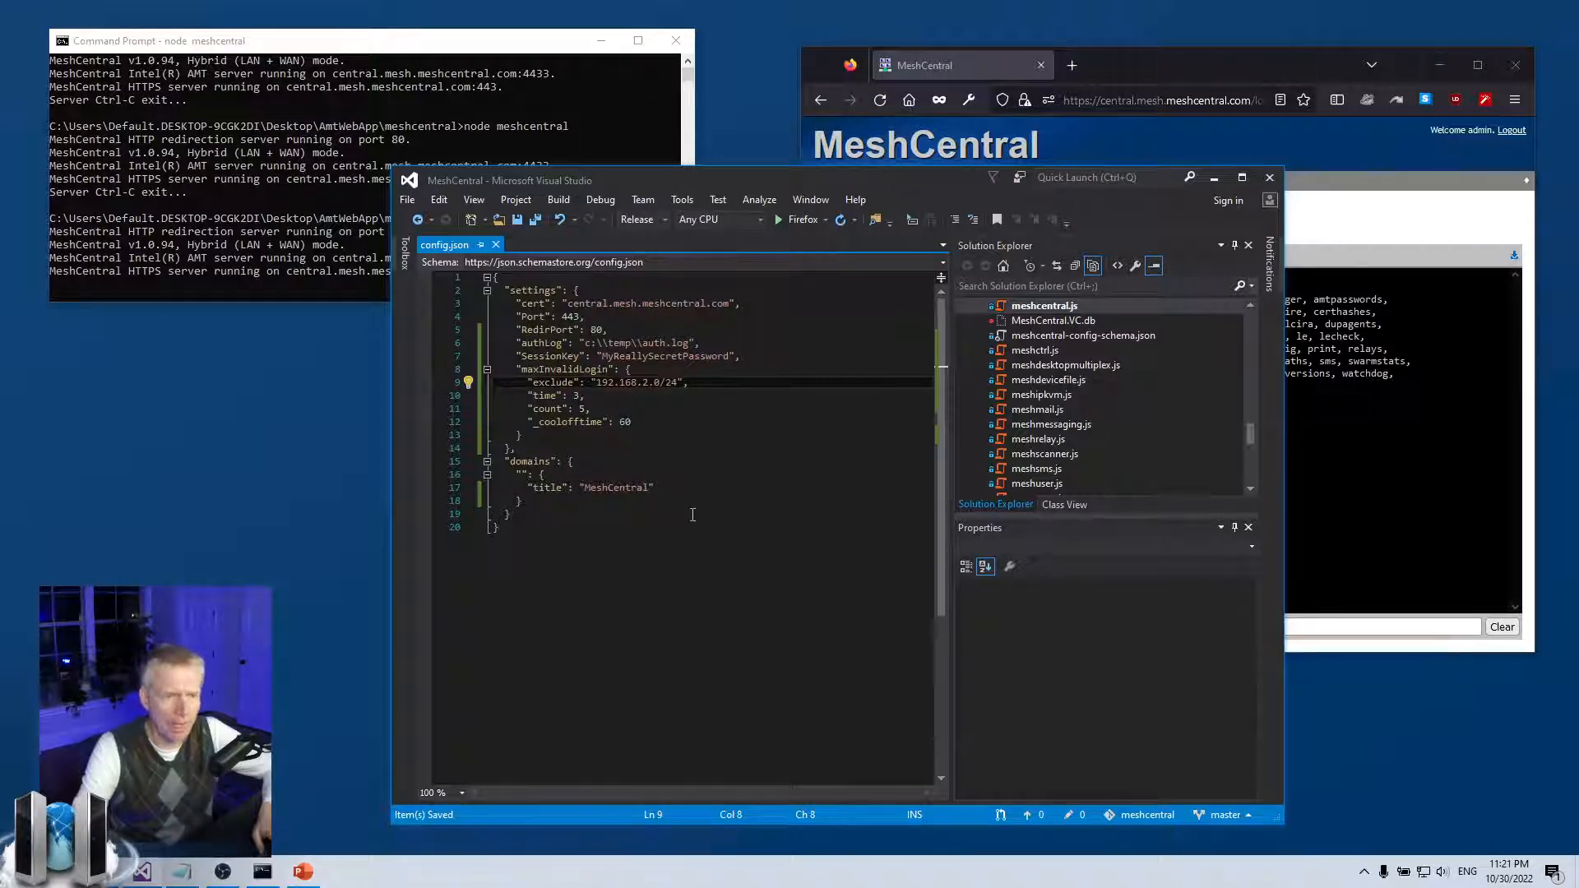
{"action": "type", "text": "_"}
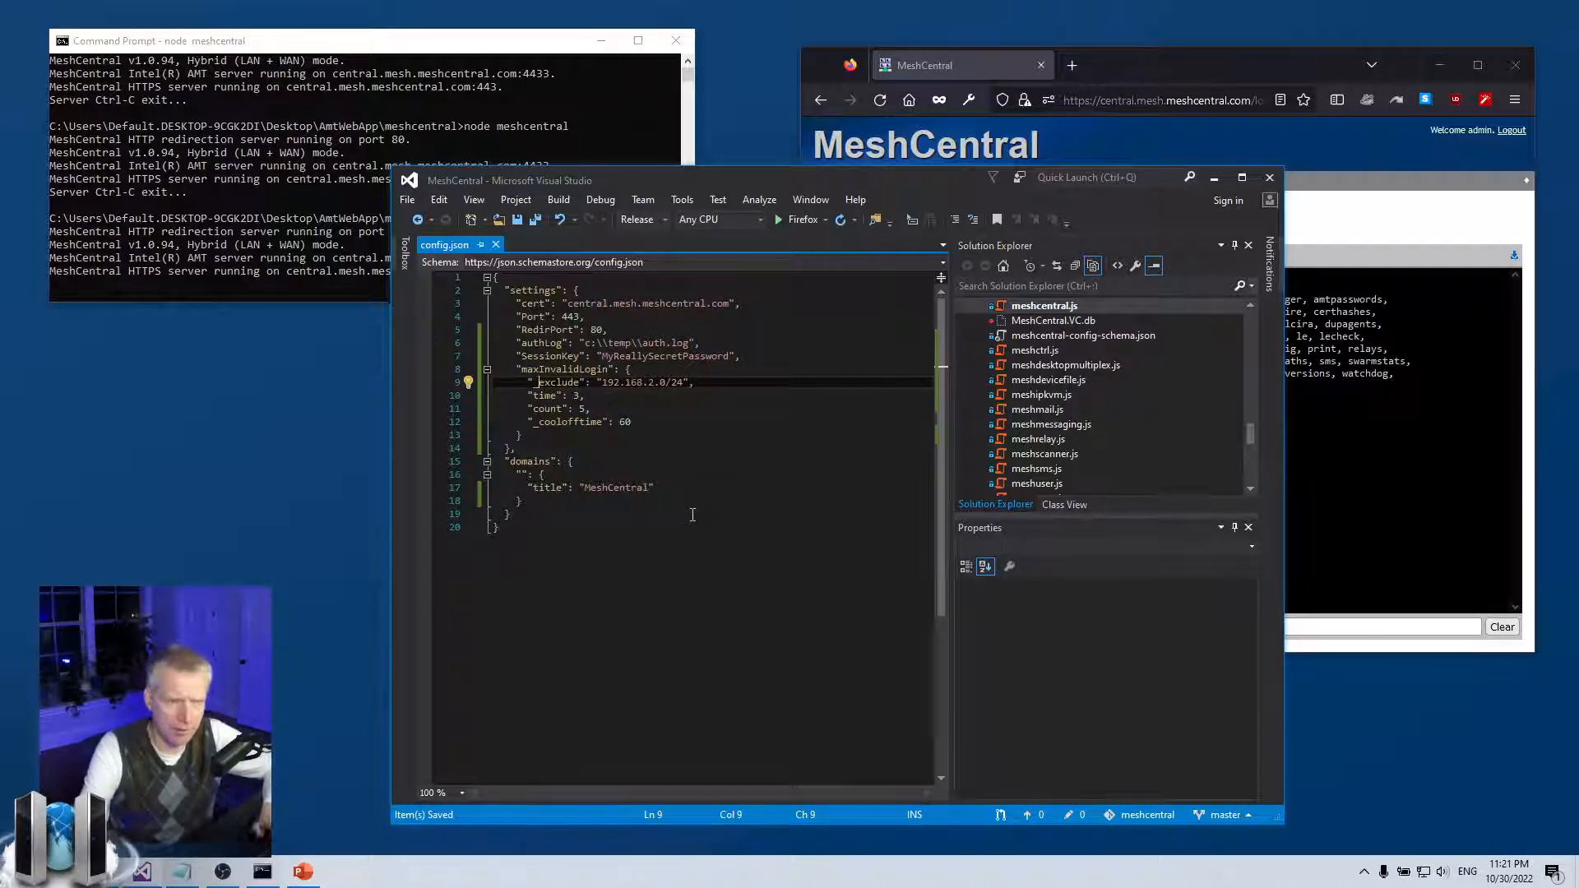
{"action": "left_click", "coordinate": [638, 397]}
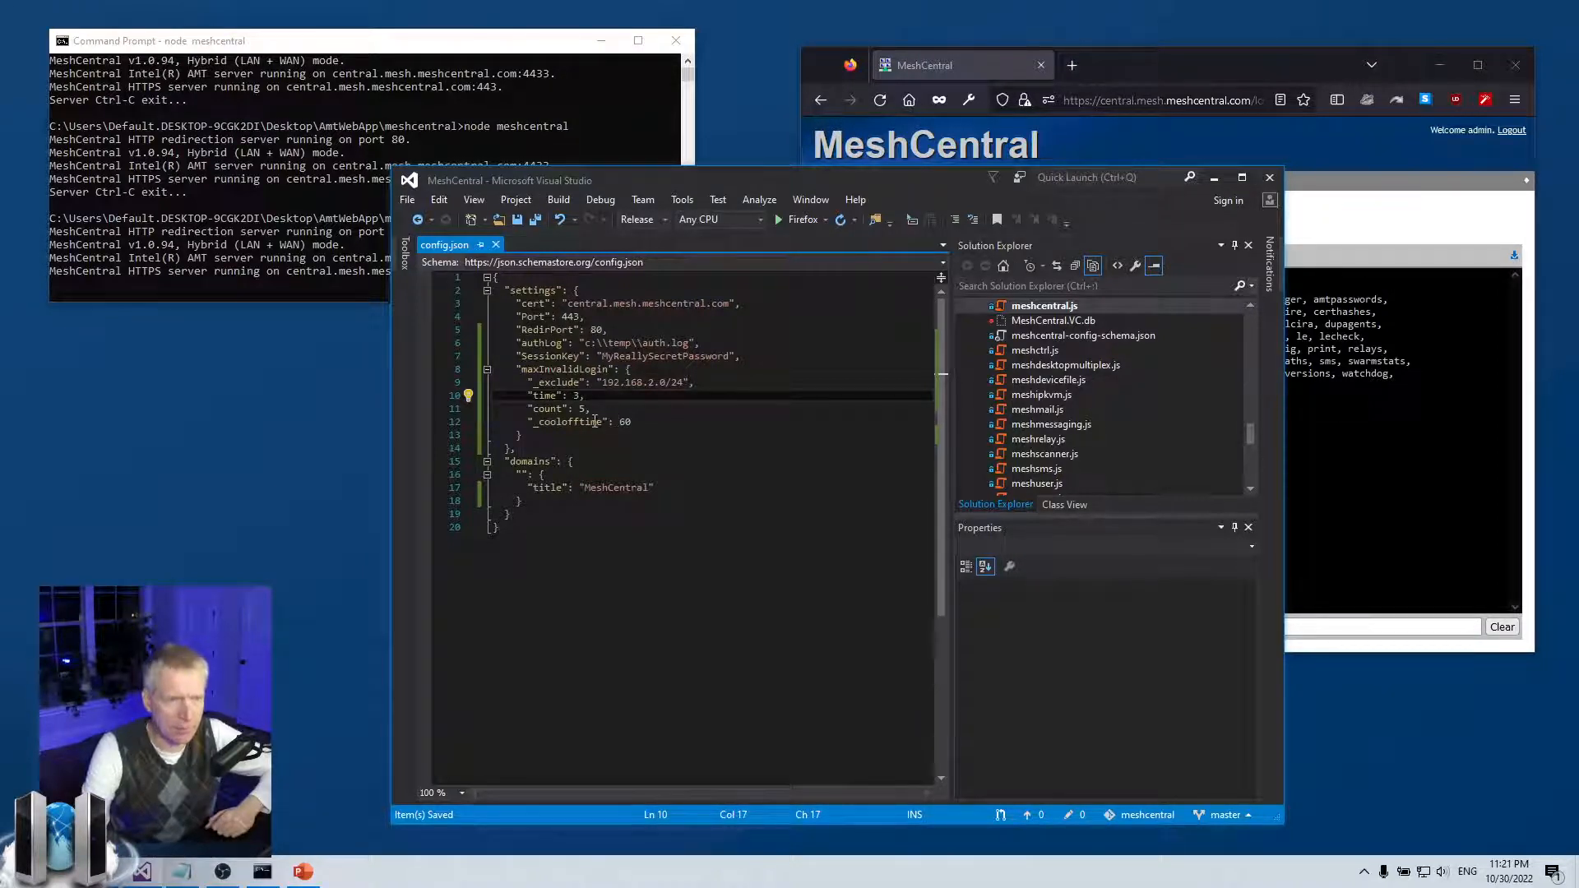
{"action": "left_click", "coordinate": [539, 422]}
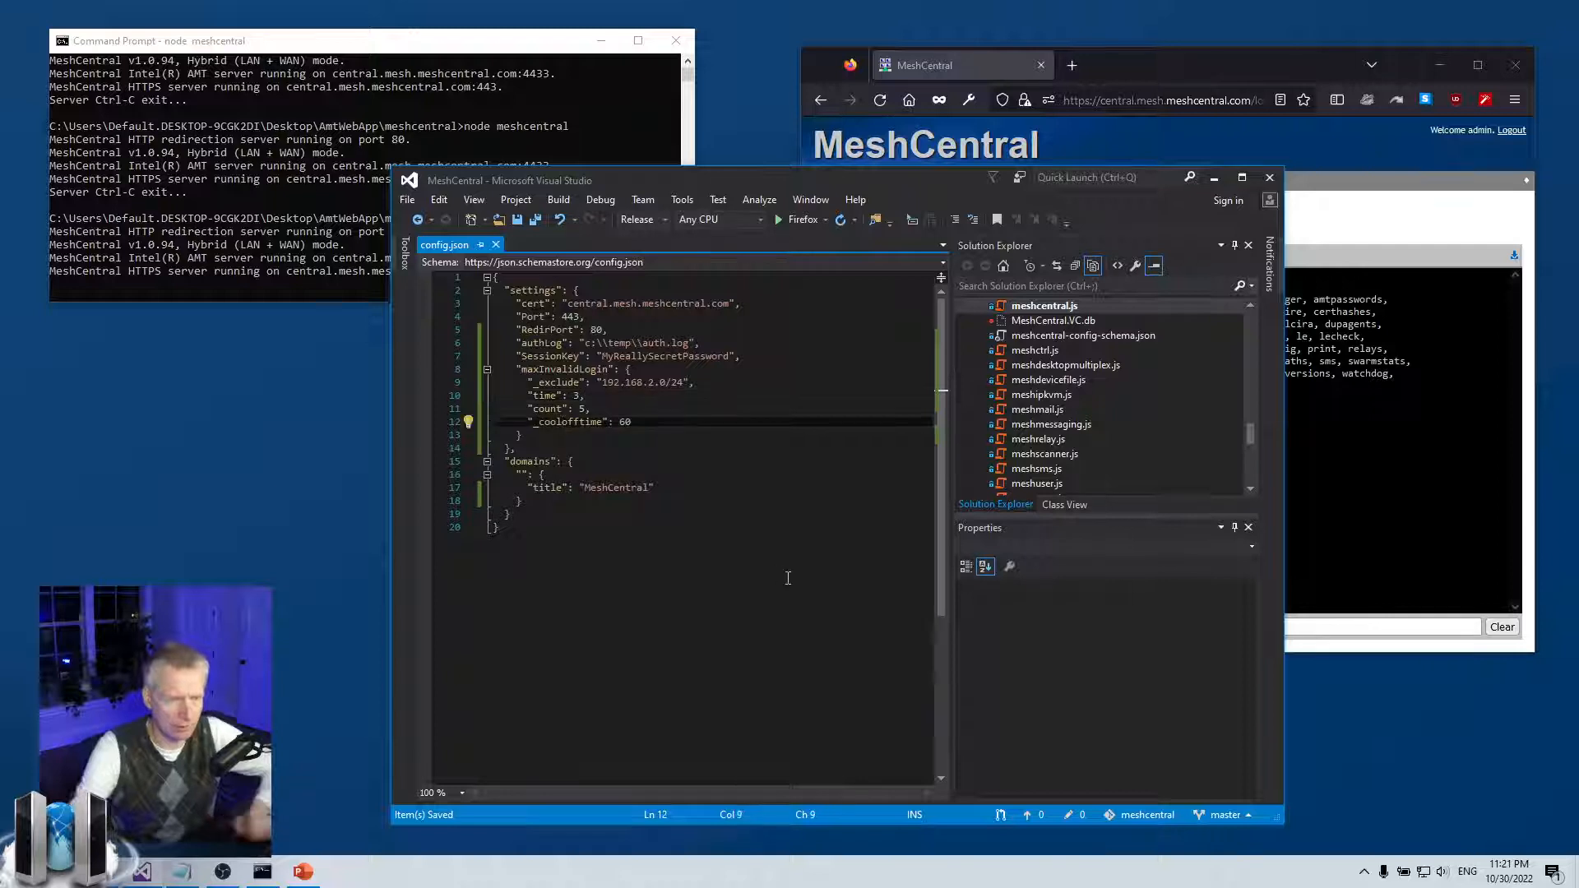
{"action": "key", "text": "BackSpace"}
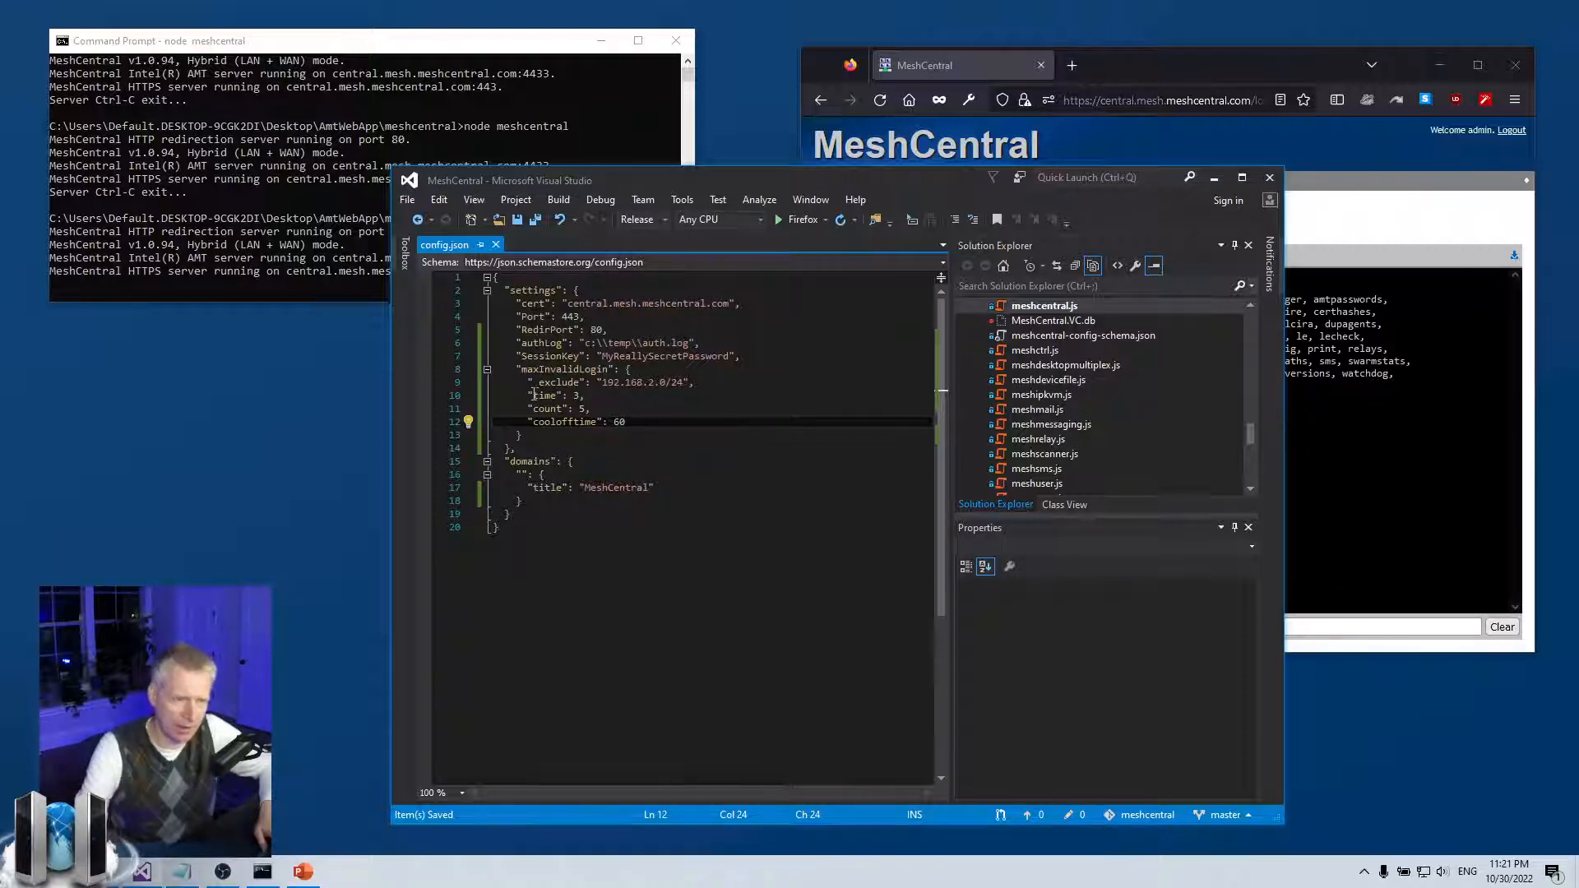
{"action": "left_click_drag", "start_coordinate": [591, 408], "coordinate": [512, 411]}
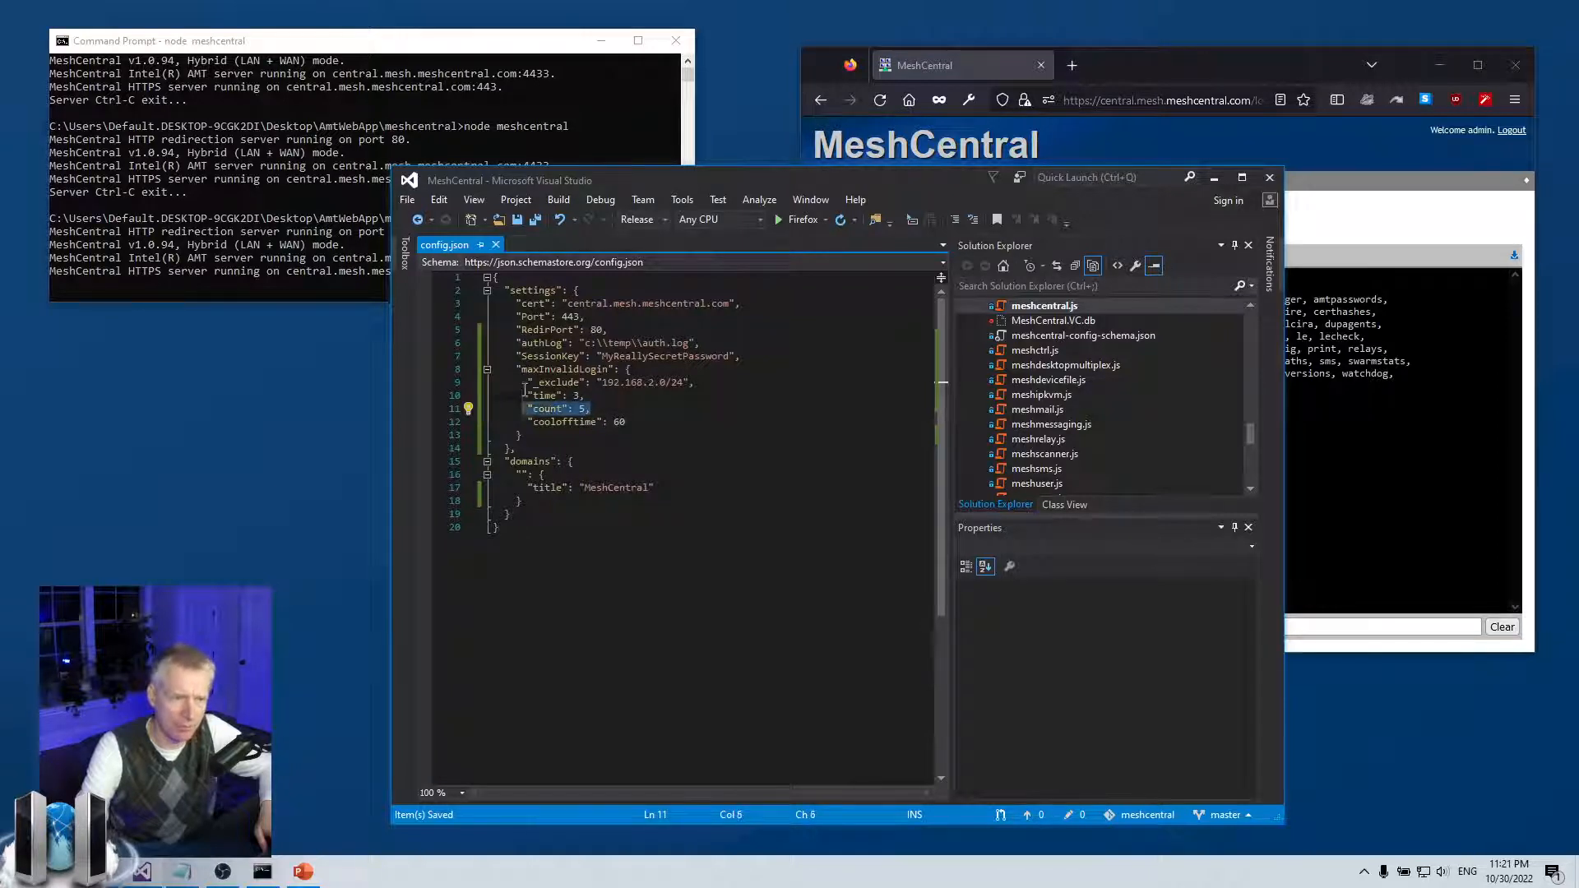
{"action": "left_click", "coordinate": [519, 395]}
{"action": "left_click_drag", "start_coordinate": [521, 392], "coordinate": [624, 398]}
{"action": "left_click", "coordinate": [624, 398]}
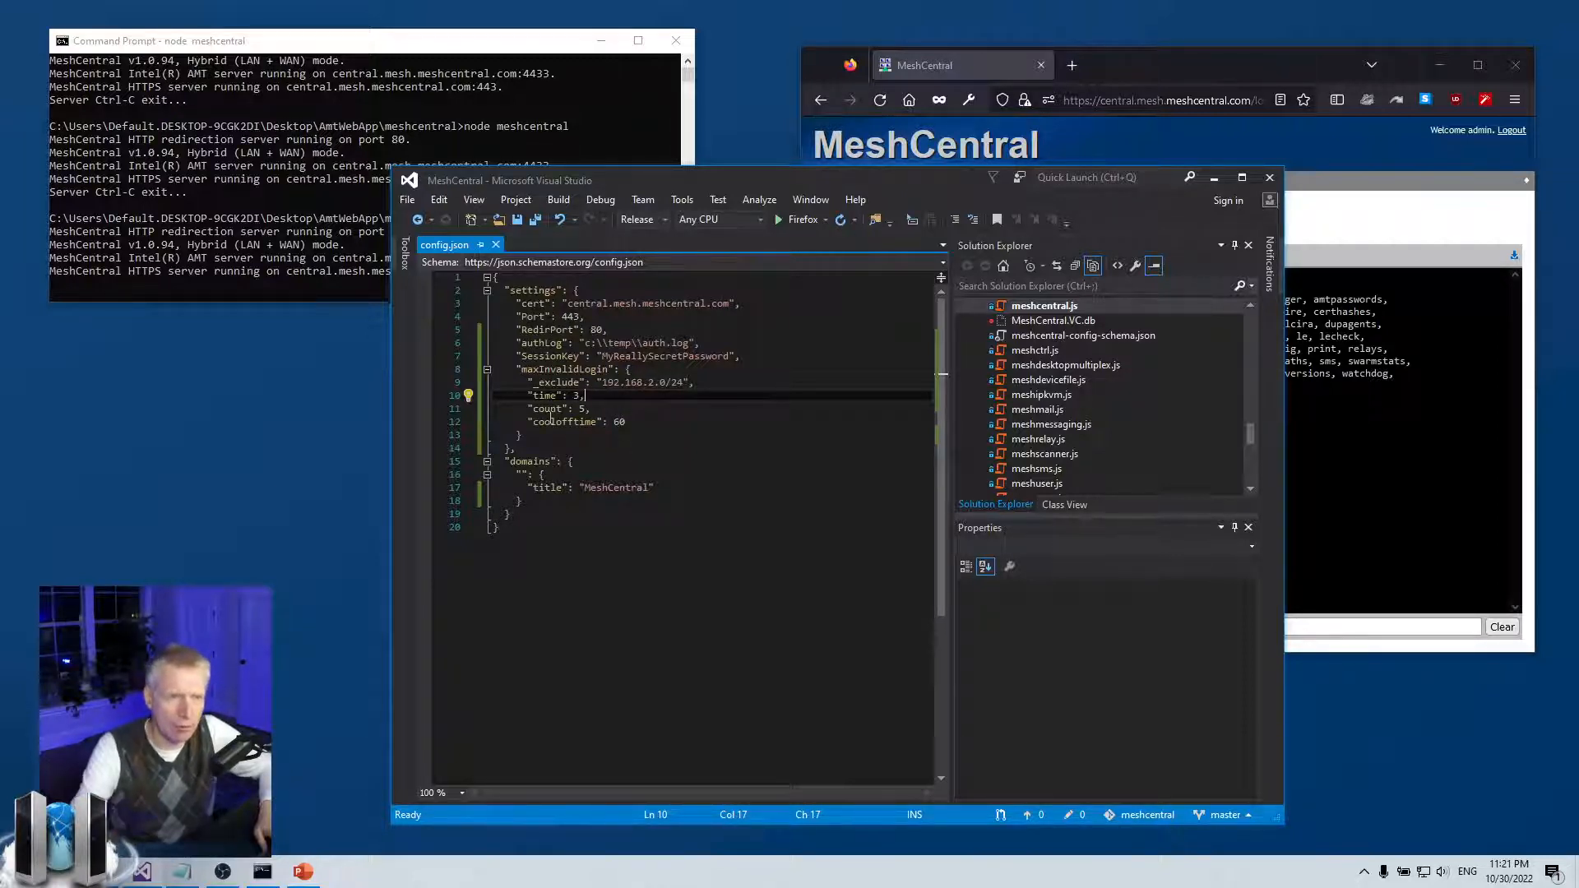
{"action": "left_click_drag", "start_coordinate": [610, 422], "coordinate": [666, 425]}
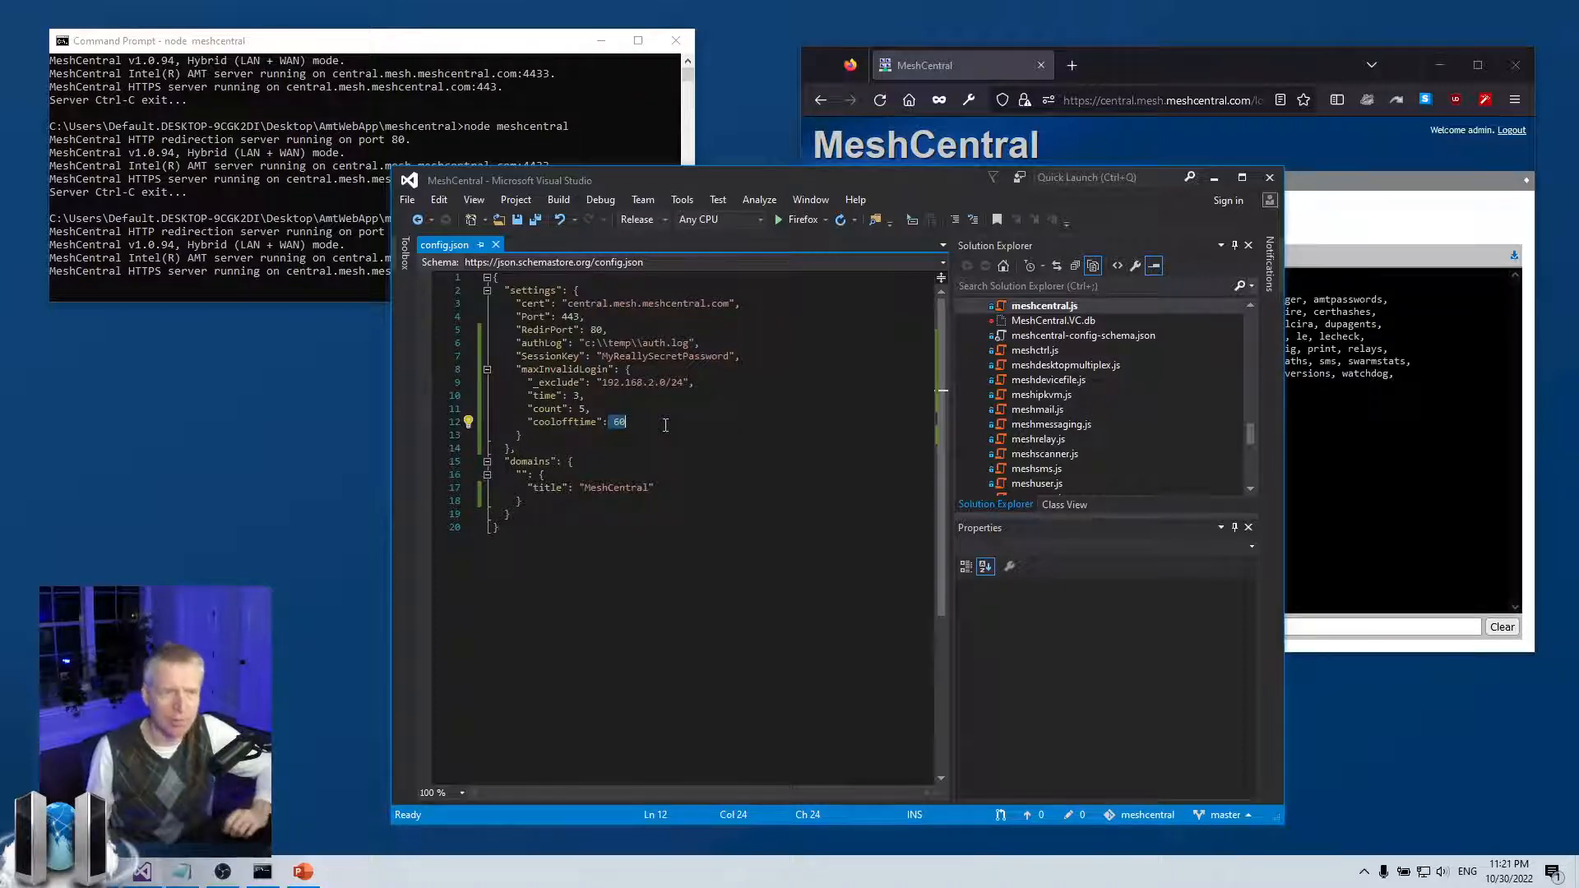
{"action": "left_click_drag", "start_coordinate": [664, 424], "coordinate": [511, 419]}
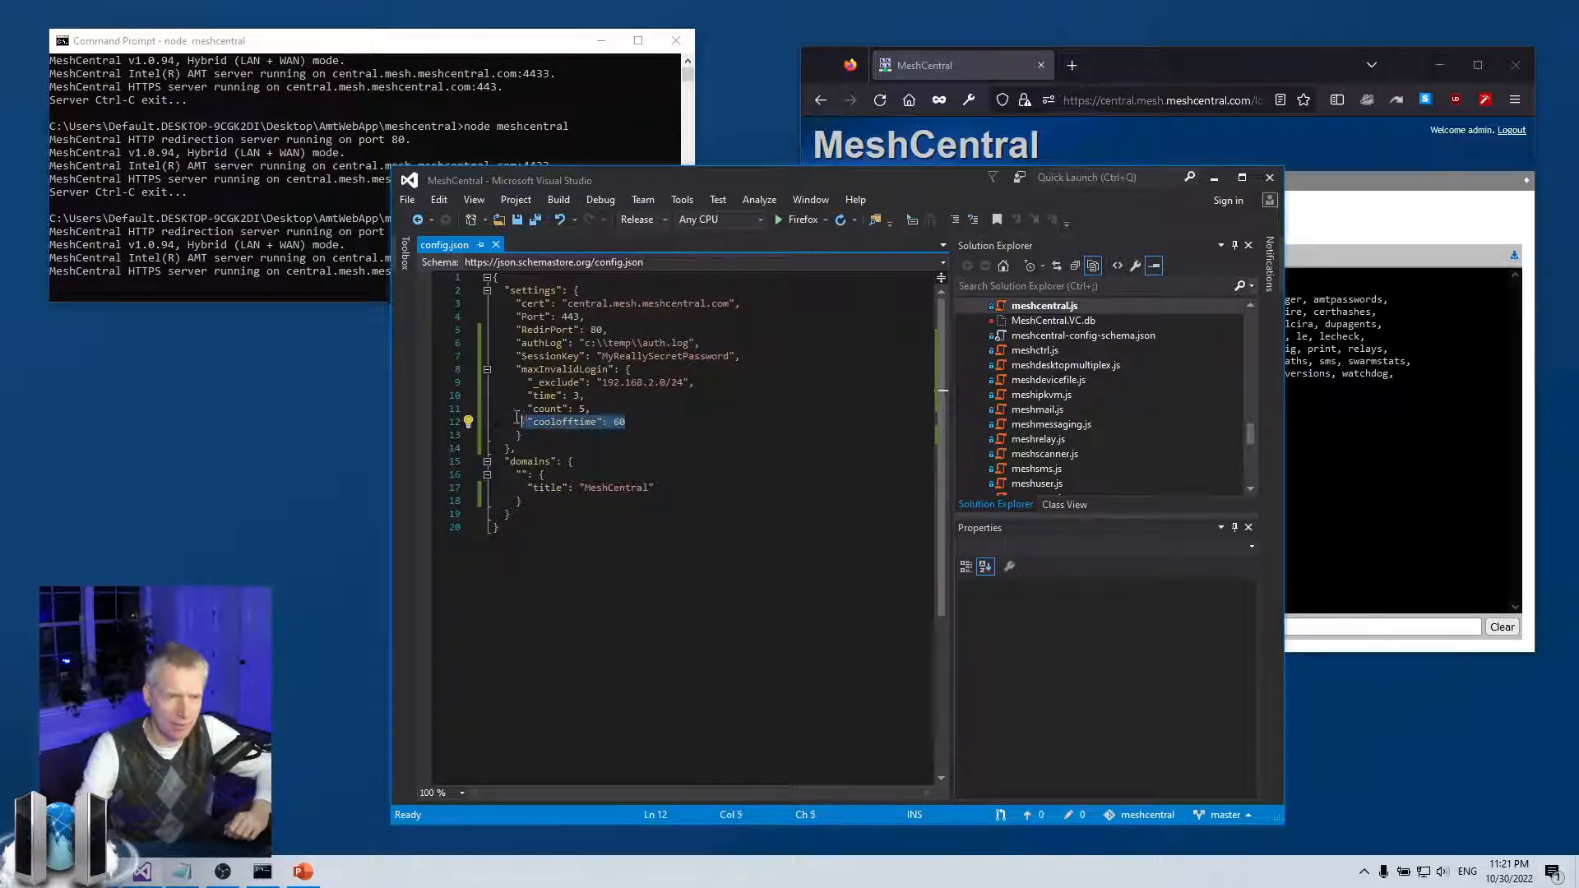
{"action": "left_click", "coordinate": [511, 421]}
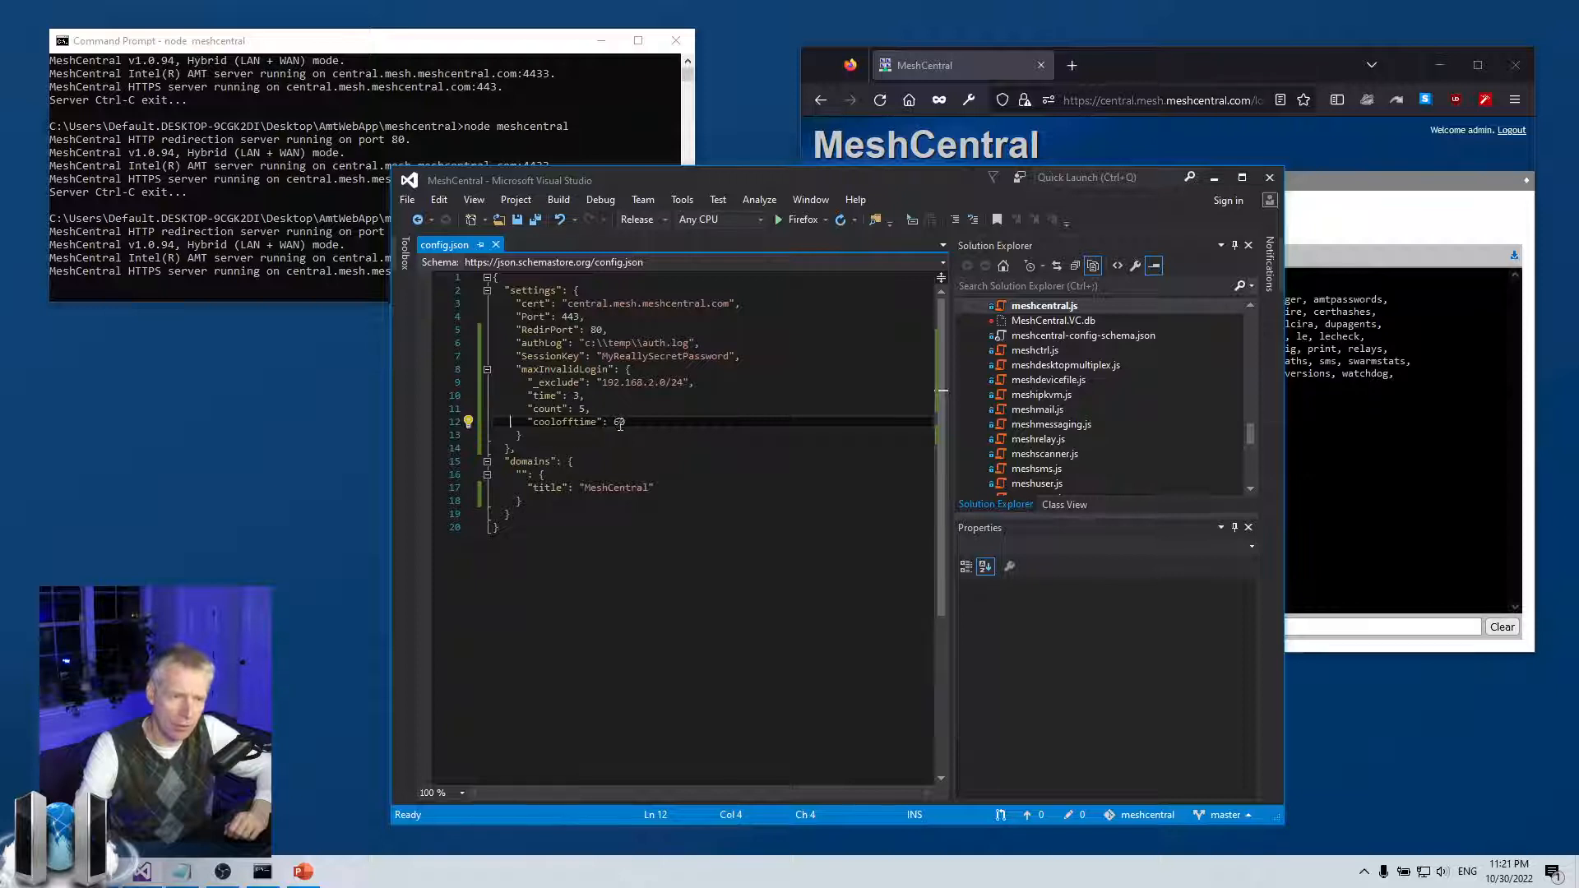
{"action": "key", "text": "Right"}
{"action": "key", "text": "Right"}
{"action": "key", "text": "Right"}
{"action": "key", "text": "Right"}
{"action": "type", "text": "_"}
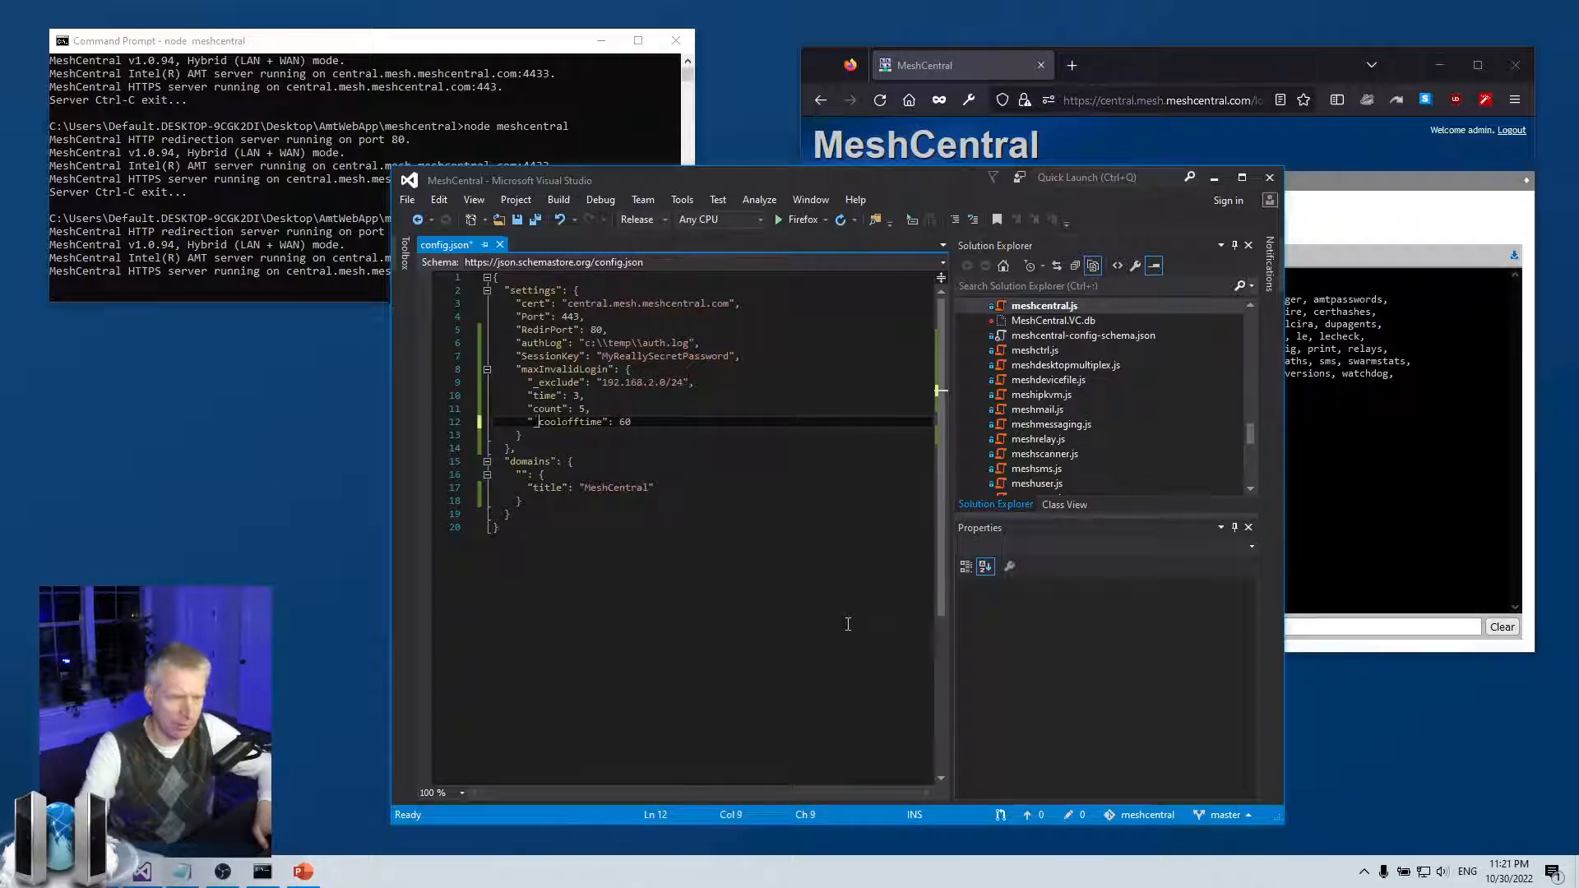
{"action": "key", "text": "ctrl+s"}
{"action": "left_click", "coordinate": [631, 407]}
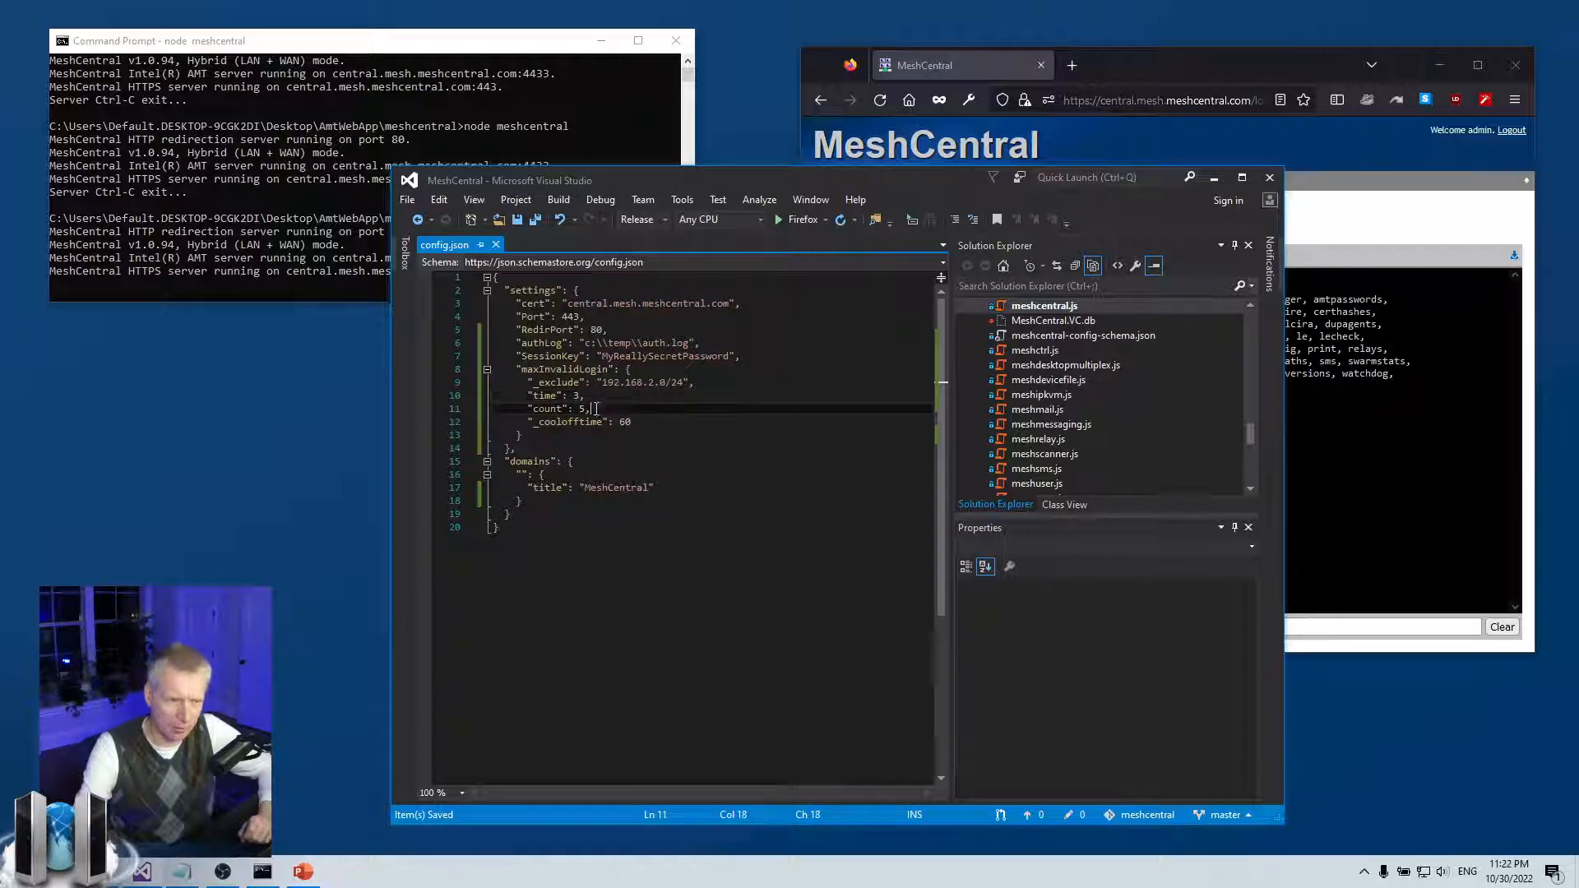
Review the time and coolofftime 60 lines, then show PowerPoint slide 1 on the 5-bad-logins policy
{"action": "left_click", "coordinate": [605, 399]}
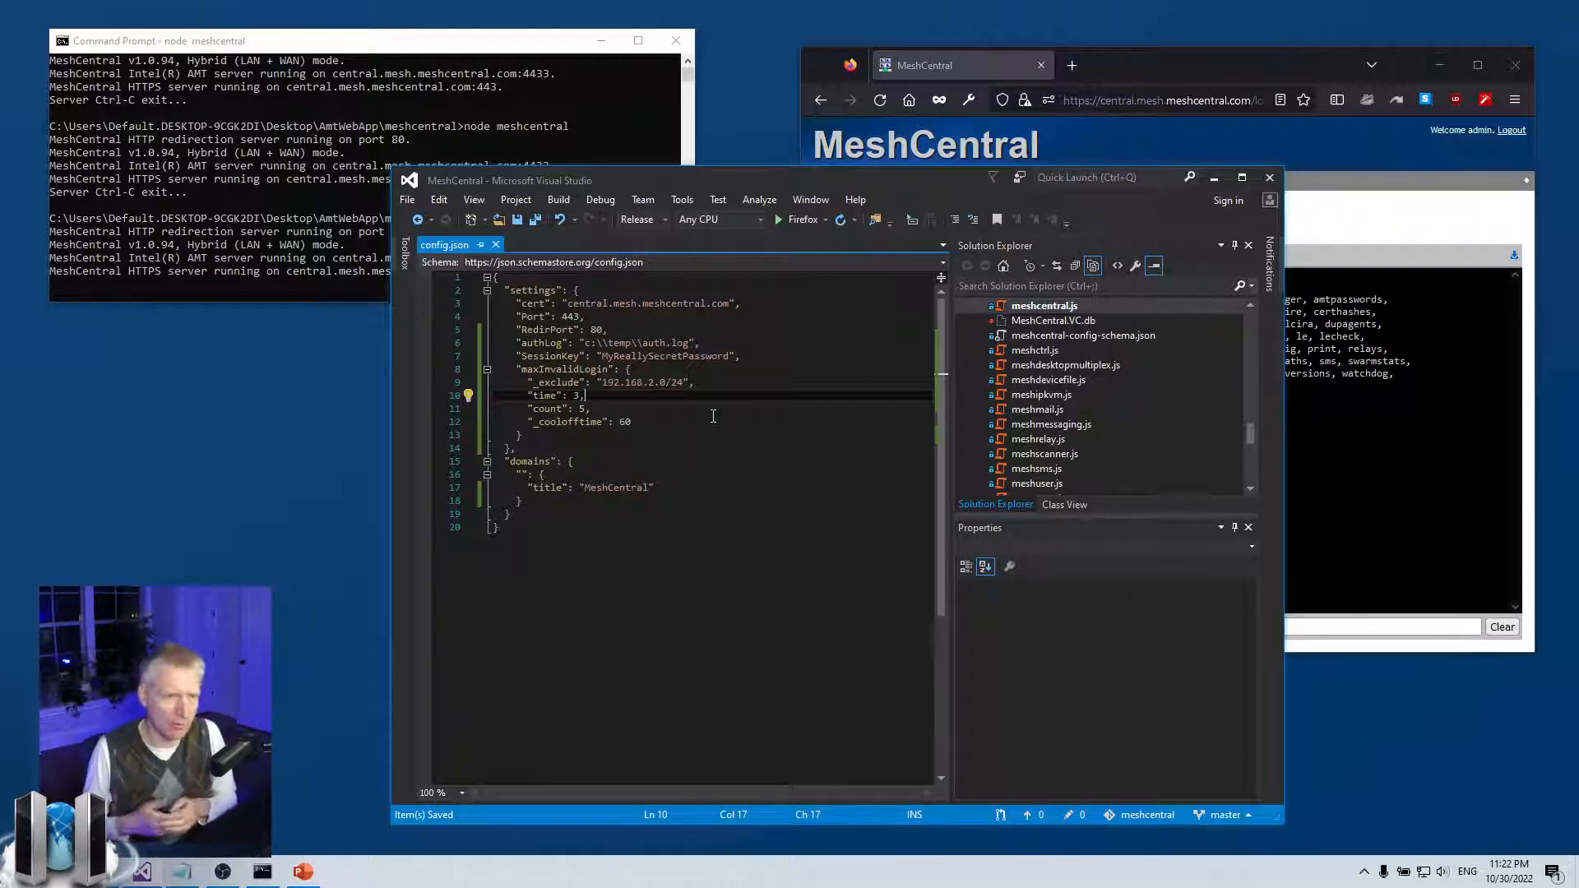
{"action": "left_click", "coordinate": [697, 425]}
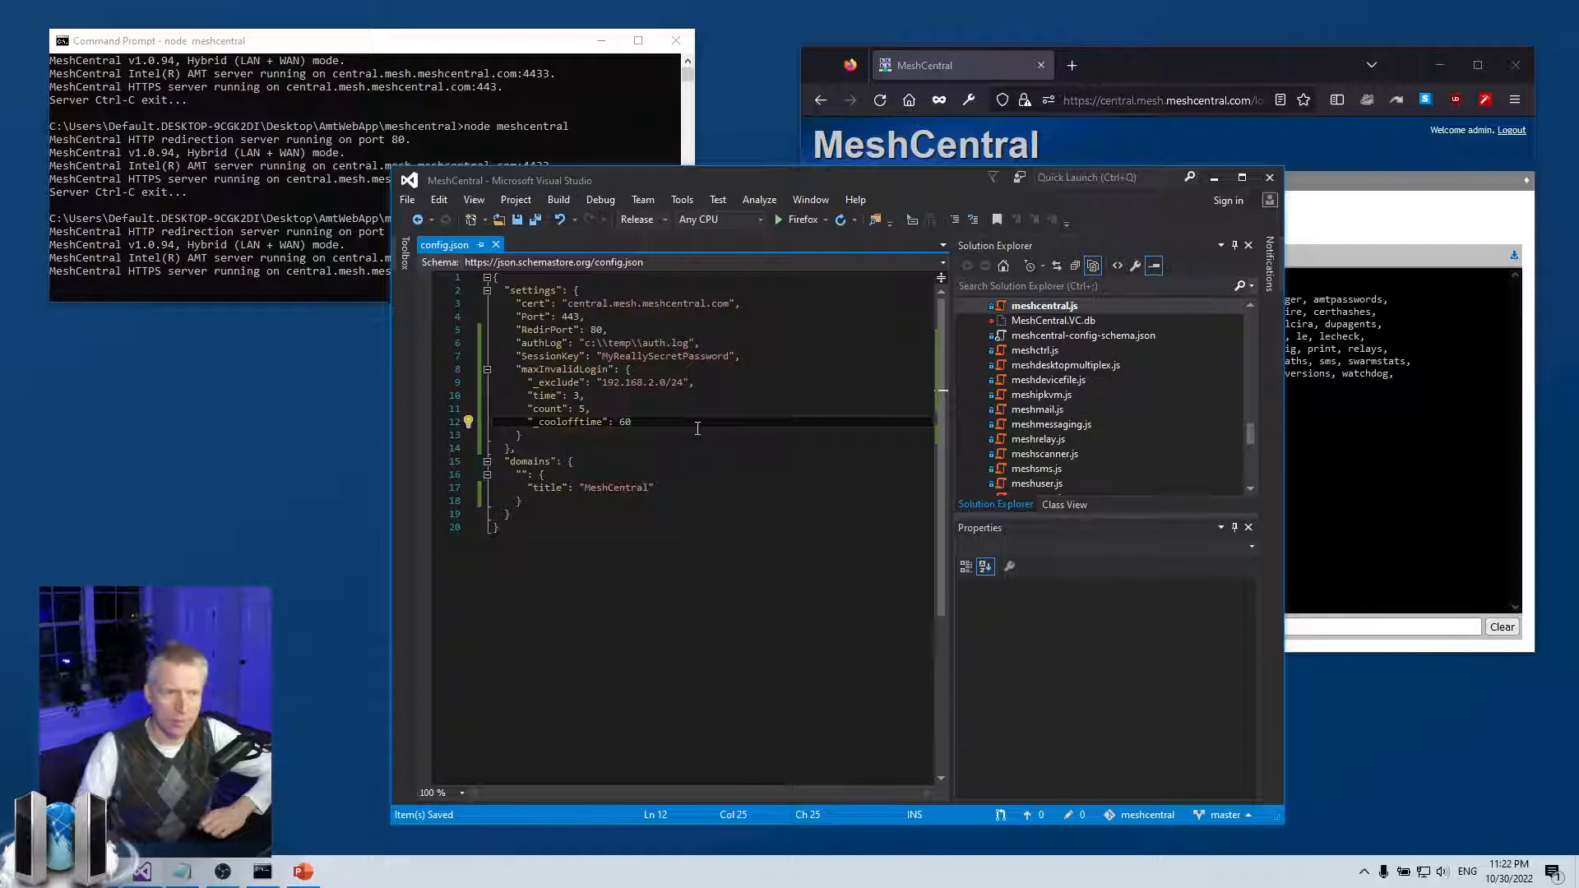
{"action": "left_click_drag", "start_coordinate": [615, 423], "coordinate": [666, 419]}
{"action": "left_click", "coordinate": [663, 420]}
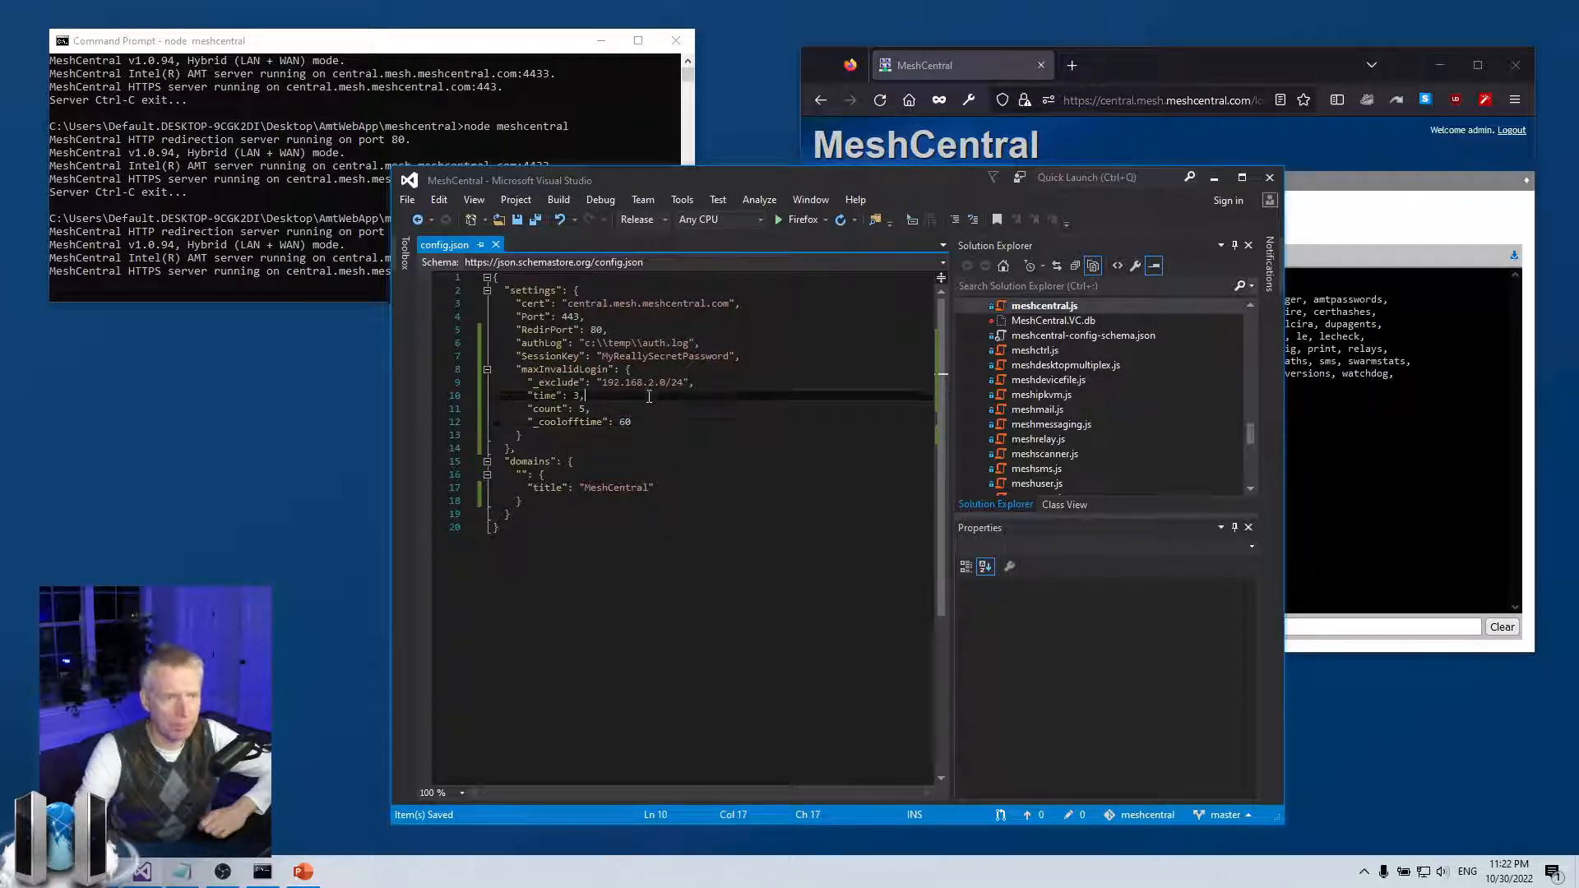
{"action": "left_click", "coordinate": [538, 423]}
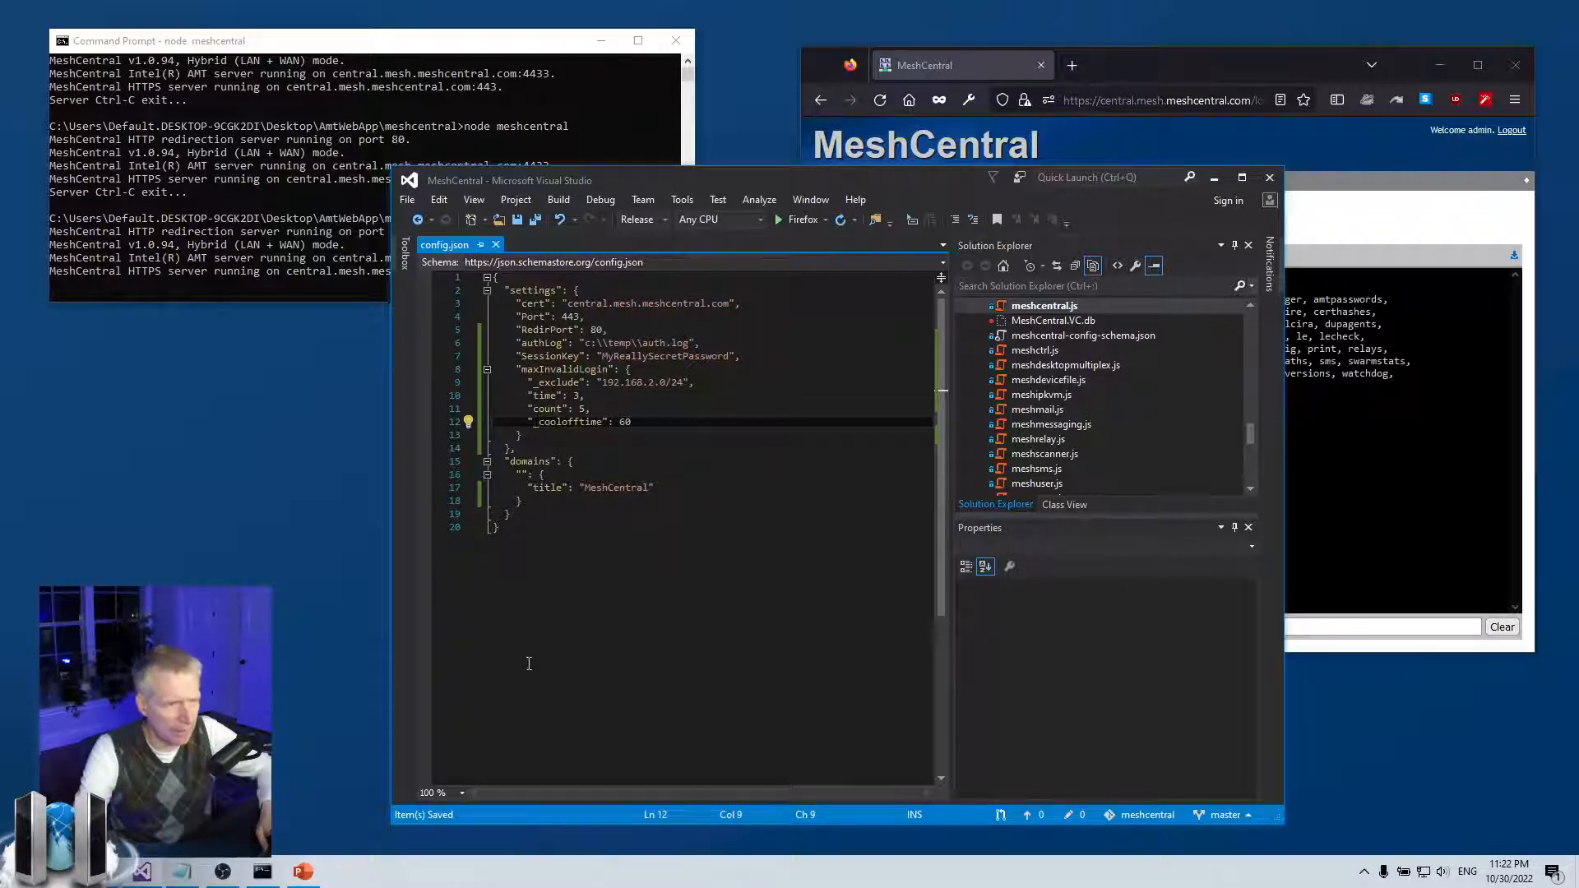
{"action": "left_click", "coordinate": [302, 870]}
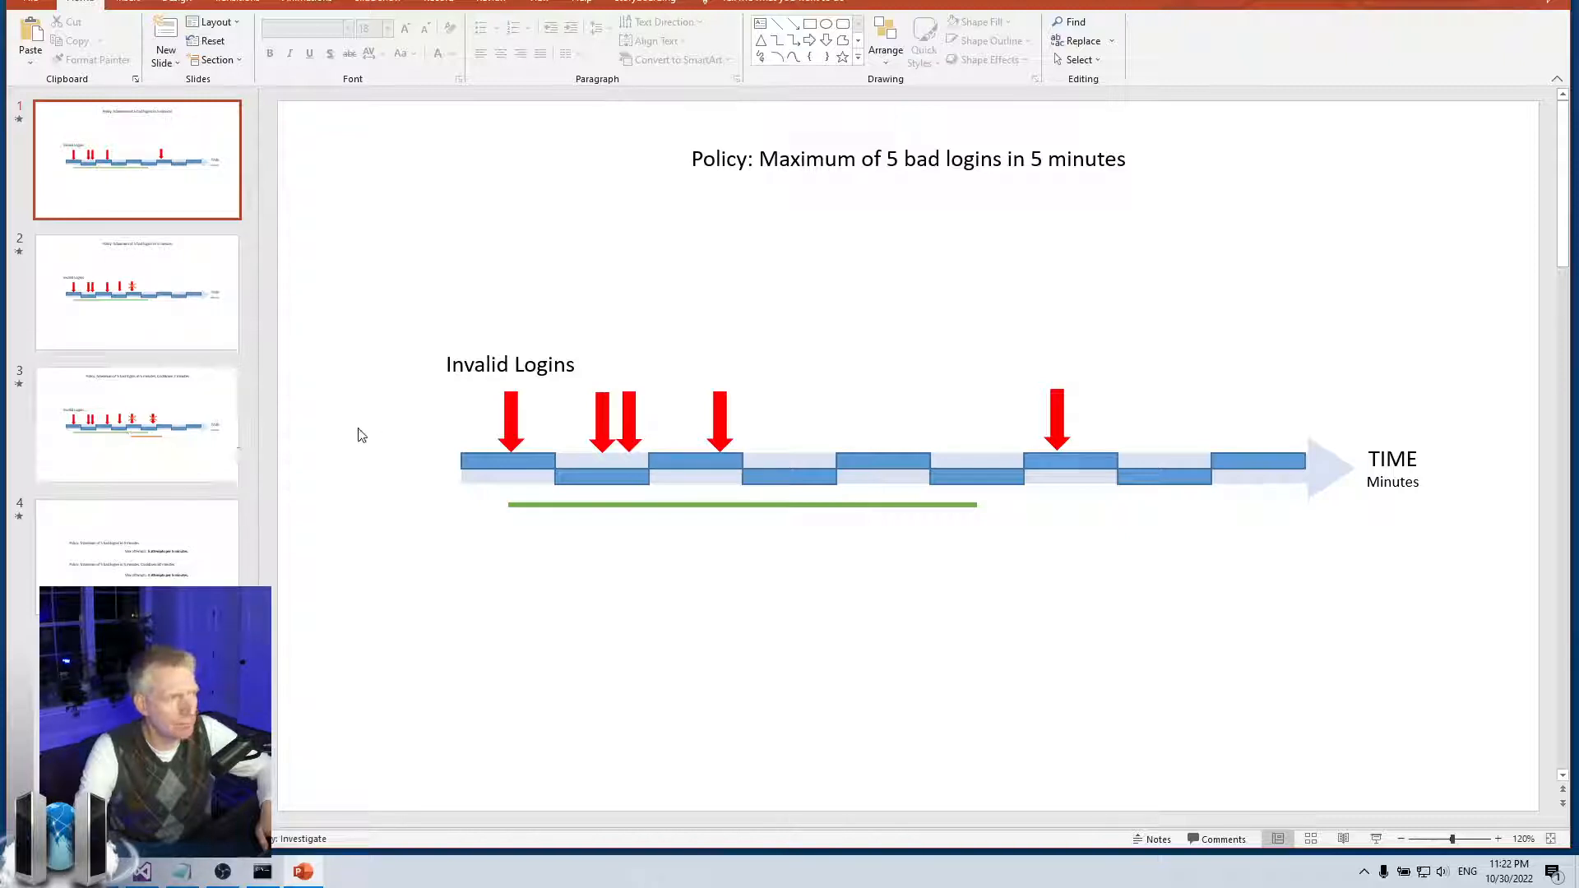
{"action": "left_click", "coordinate": [181, 180]}
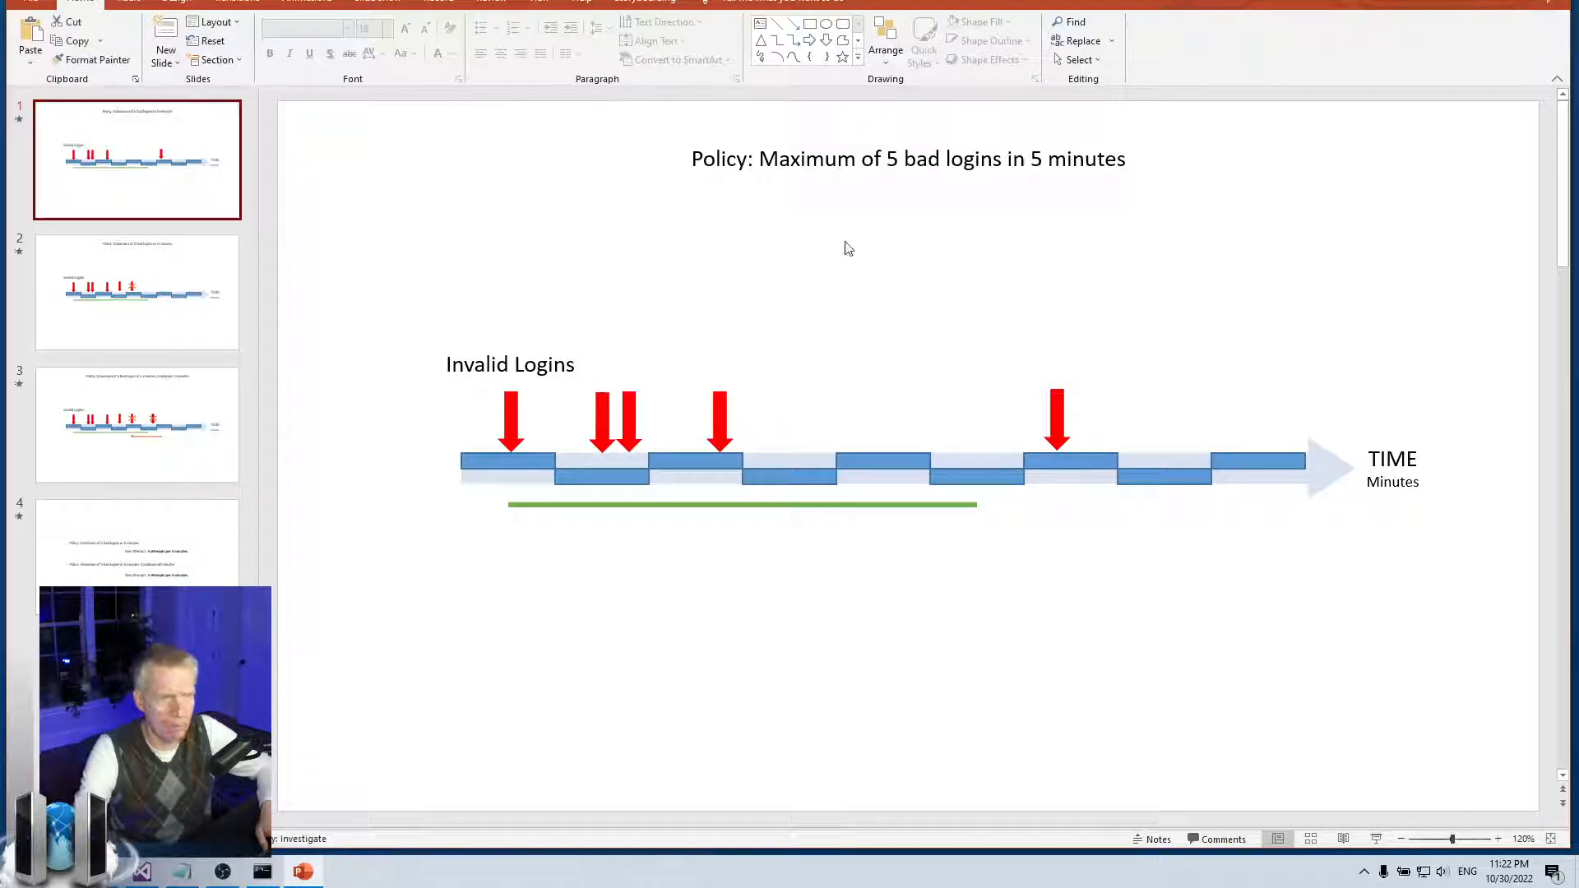
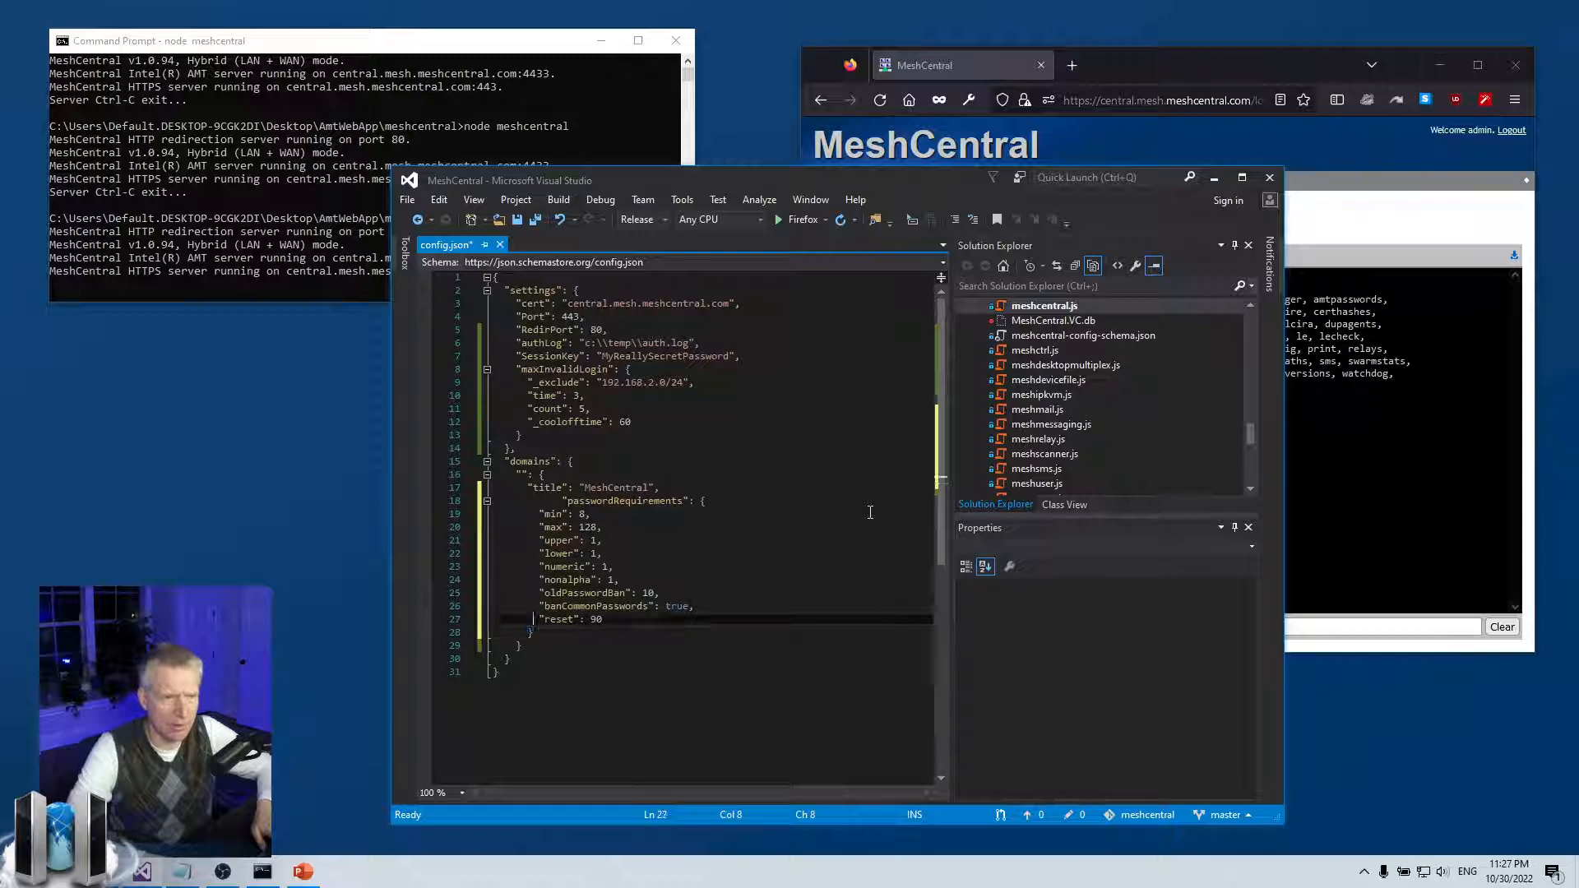
Align the passwordRequirements key with "title" on line 18 and save config.json
{"action": "key", "text": "Delete"}
{"action": "key", "text": "Delete"}
{"action": "key", "text": "Delete"}
{"action": "key", "text": "Delete"}
{"action": "key", "text": "BackSpace"}
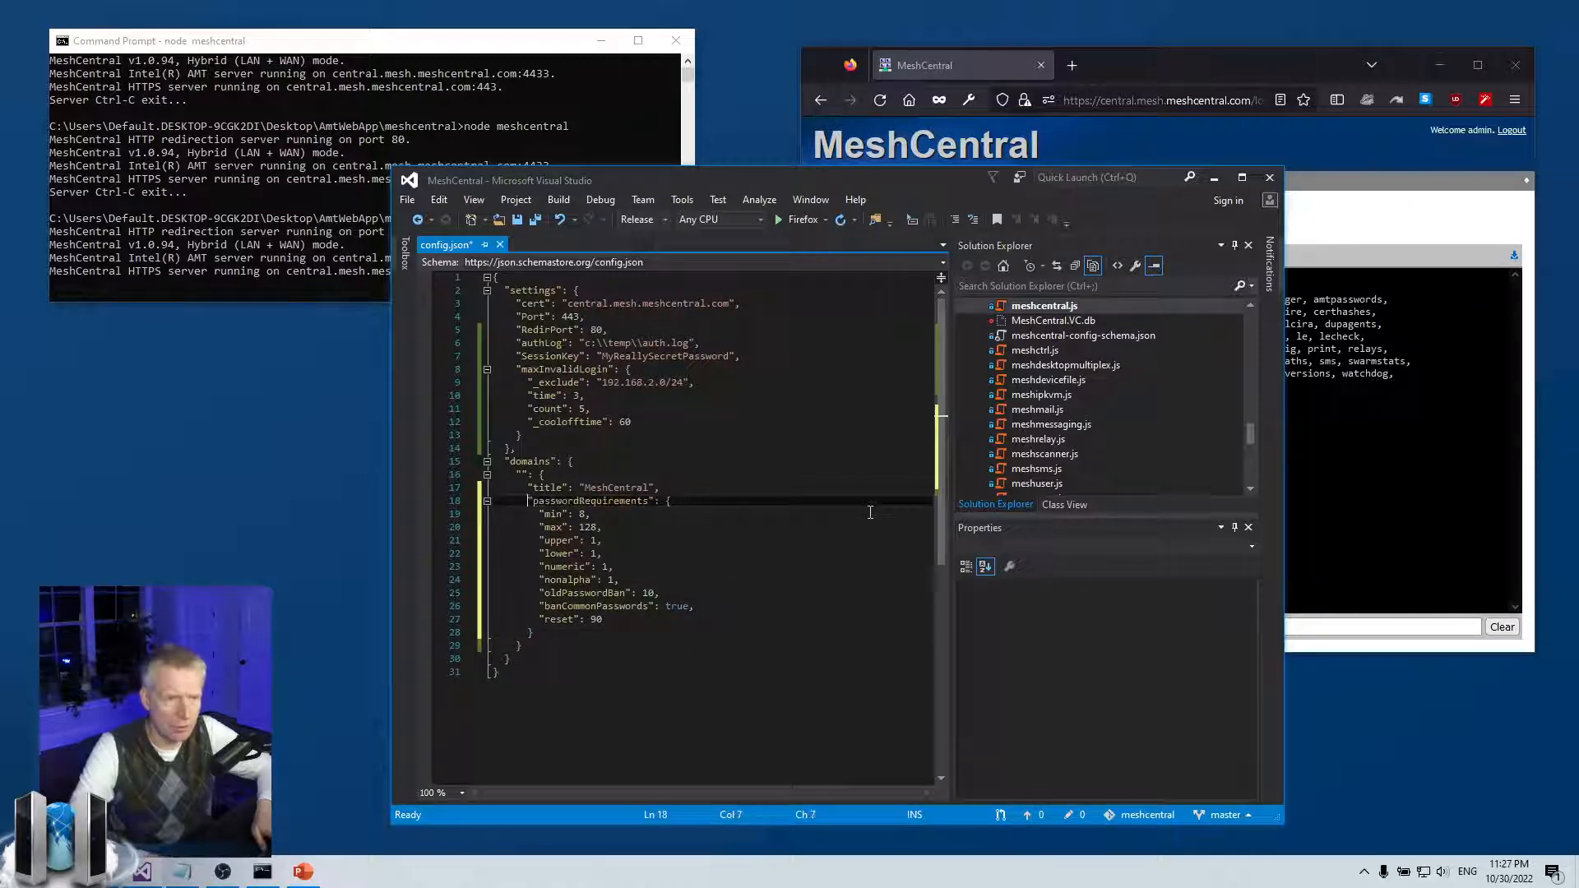
{"action": "key", "text": "Down"}
{"action": "key", "text": "ctrl+s"}
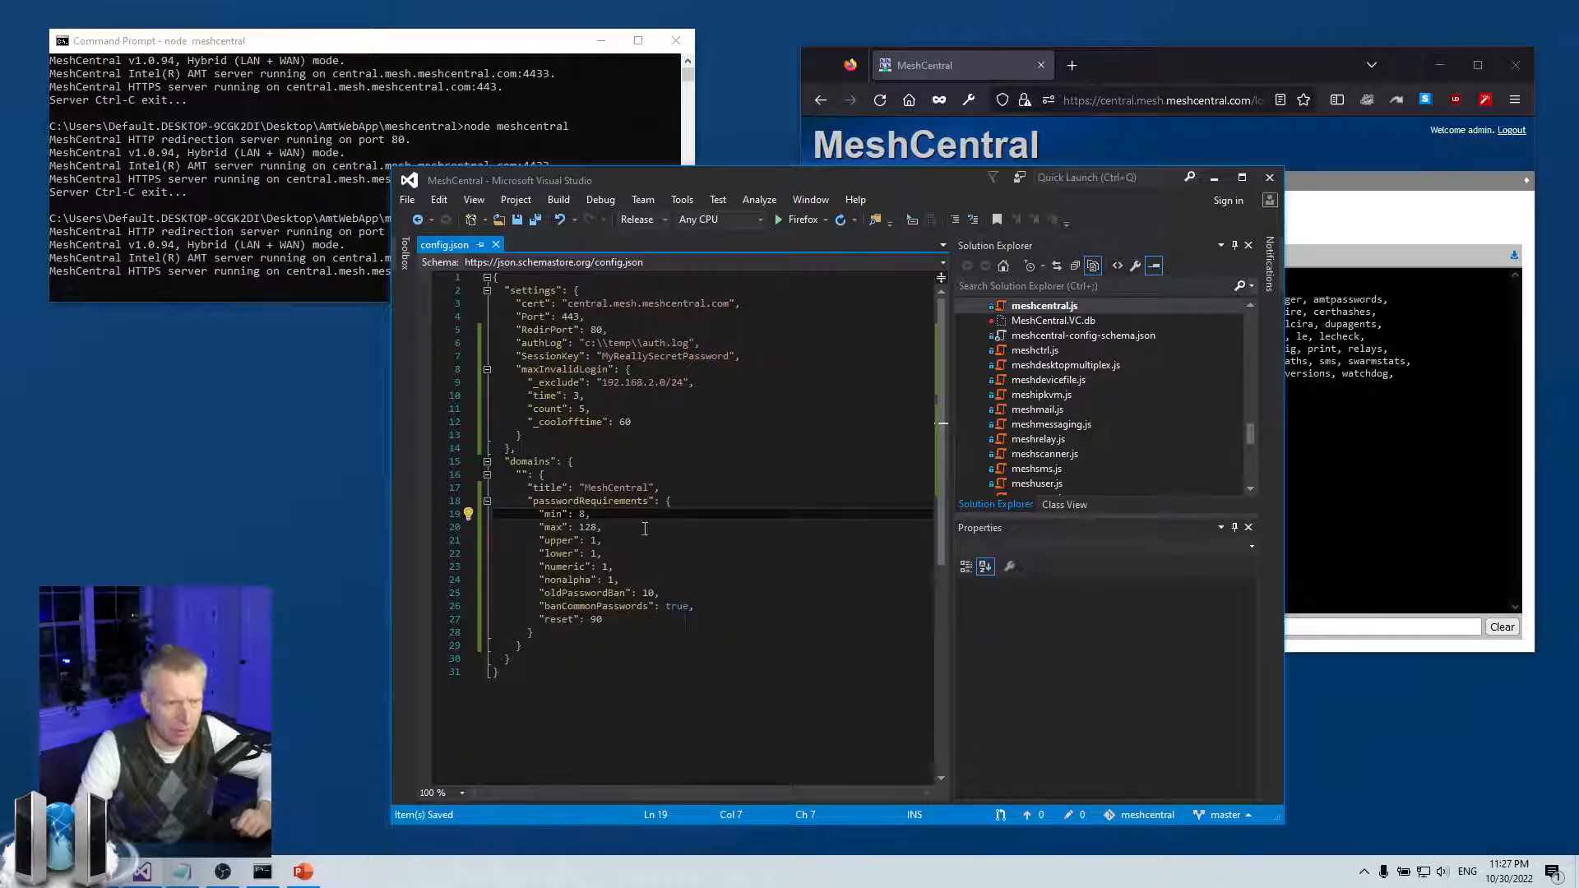
Highlight the passwordRequirements lengths and its upper, lower, numeric and nonalpha 1 requirements
{"action": "double_click", "coordinate": [590, 501]}
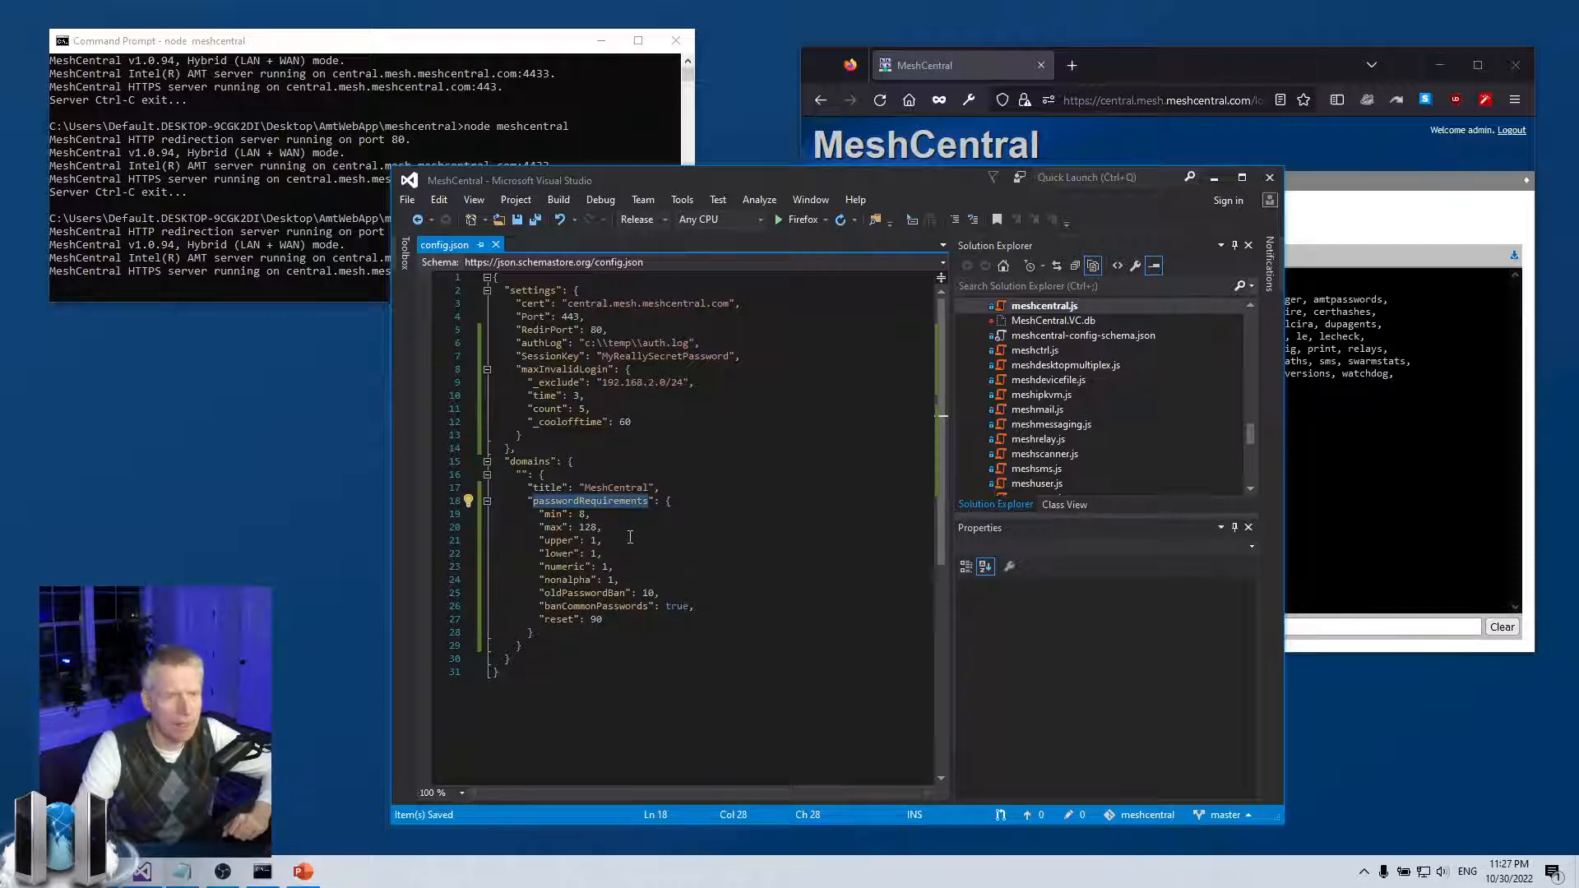
{"action": "left_click_drag", "start_coordinate": [604, 528], "coordinate": [459, 514]}
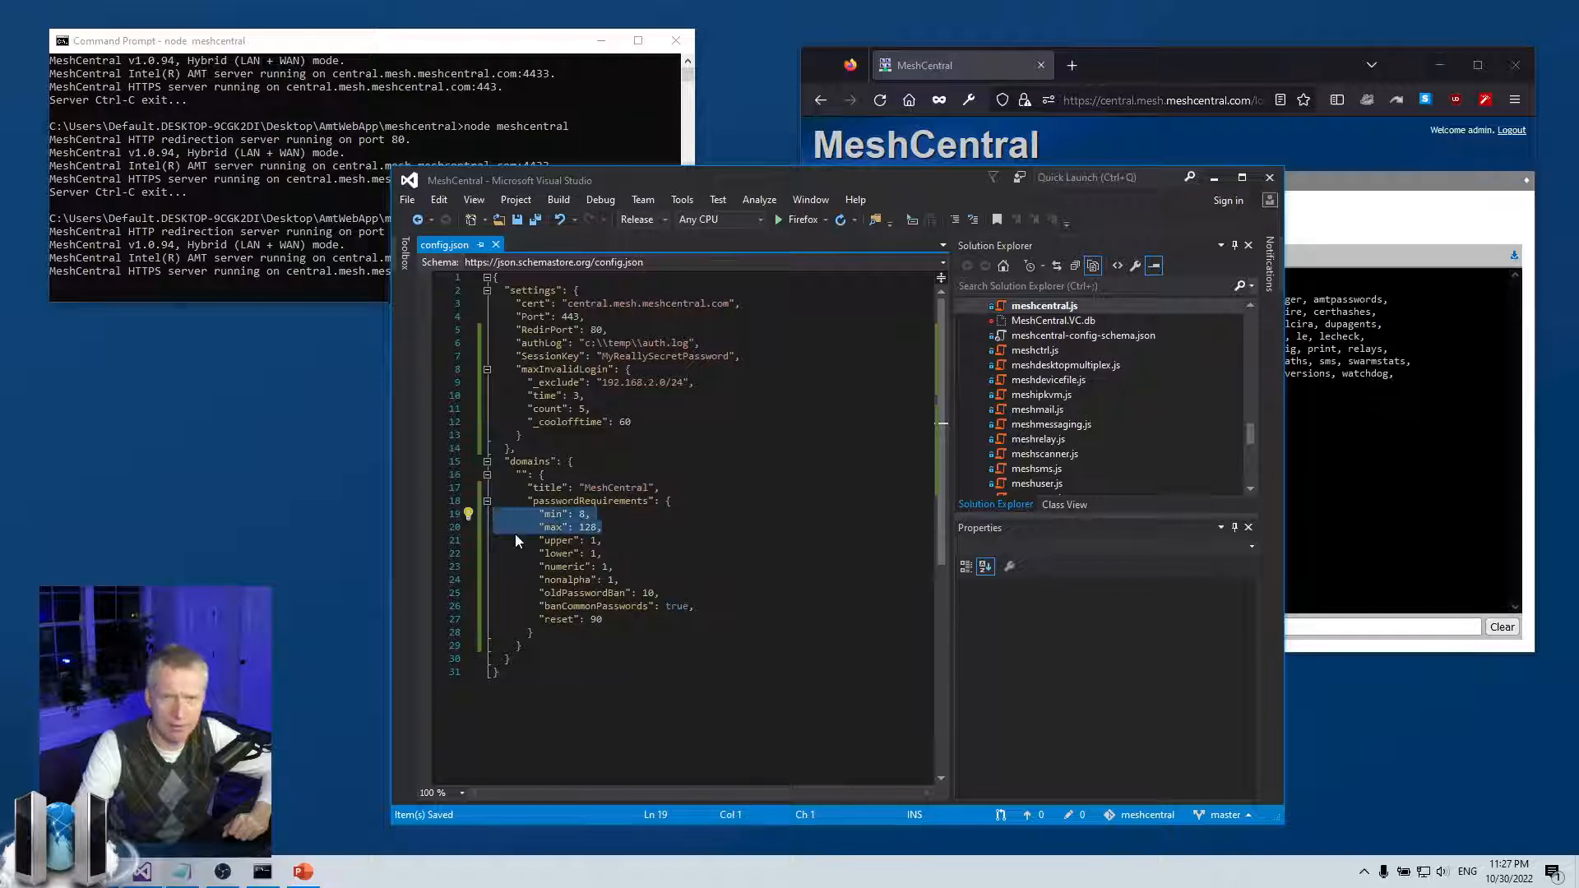
{"action": "left_click", "coordinate": [617, 554]}
{"action": "left_click_drag", "start_coordinate": [617, 554], "coordinate": [483, 555]}
{"action": "left_click", "coordinate": [600, 566]}
{"action": "left_click_drag", "start_coordinate": [648, 568], "coordinate": [485, 568]}
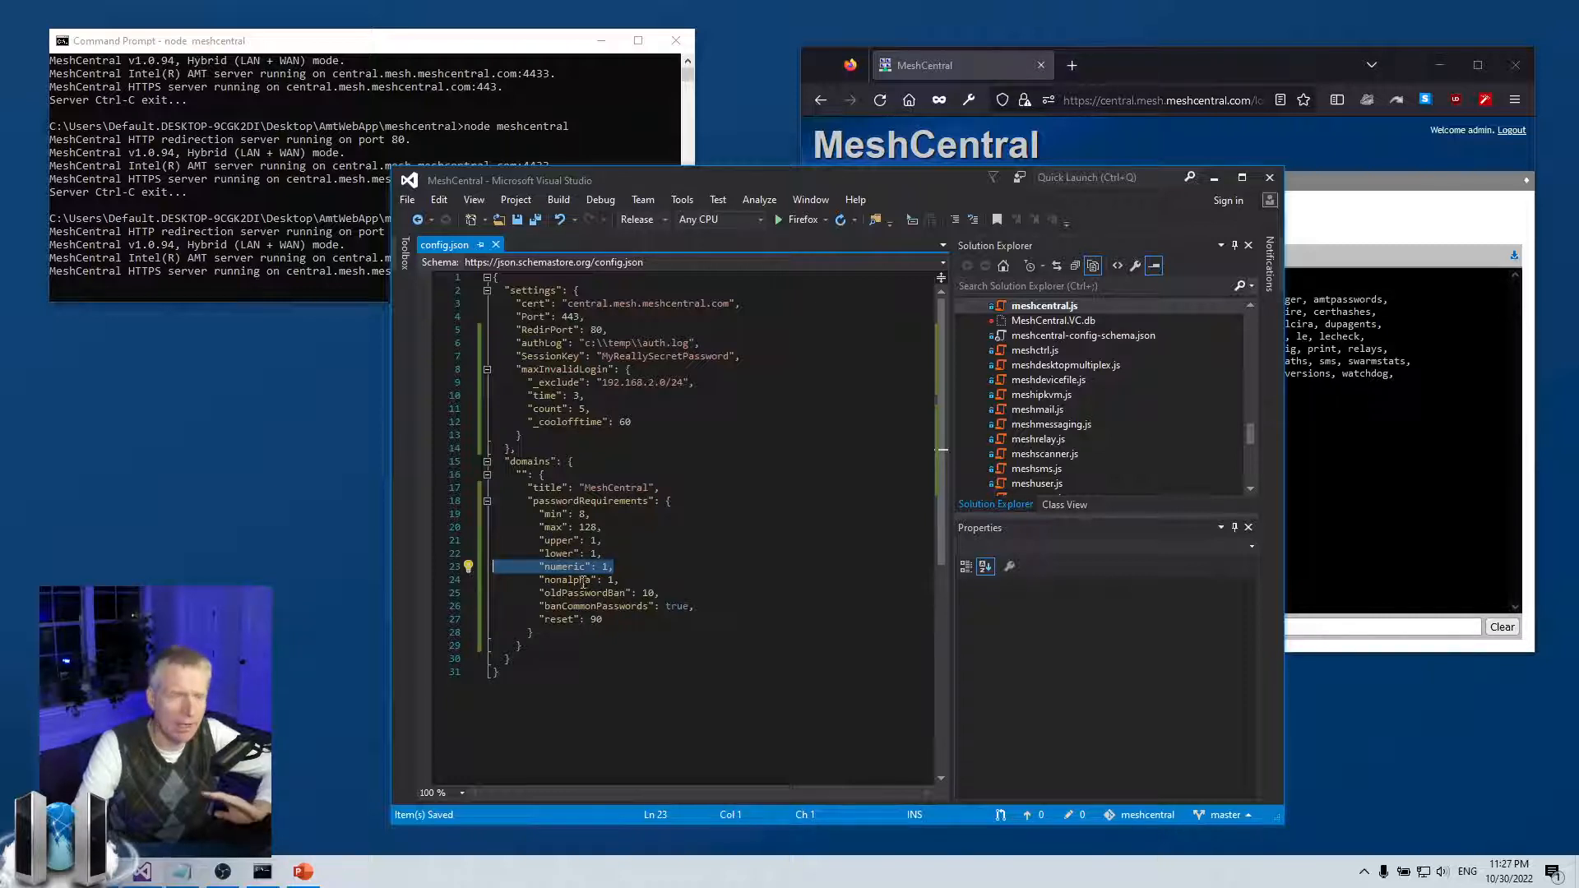
{"action": "left_click", "coordinate": [626, 581]}
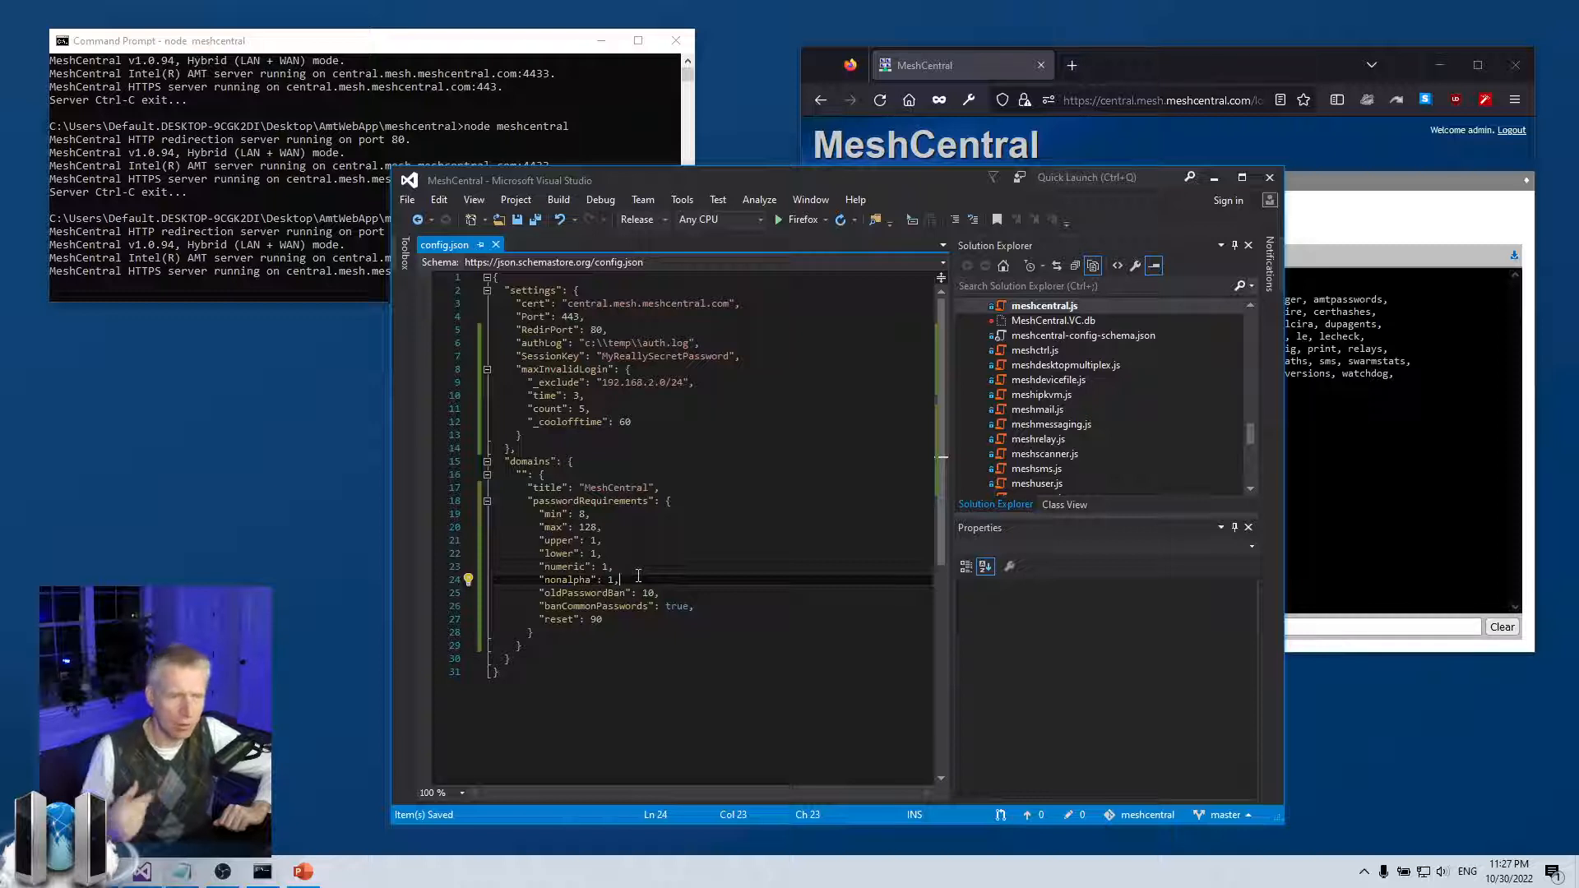
{"action": "double_click", "coordinate": [591, 541]}
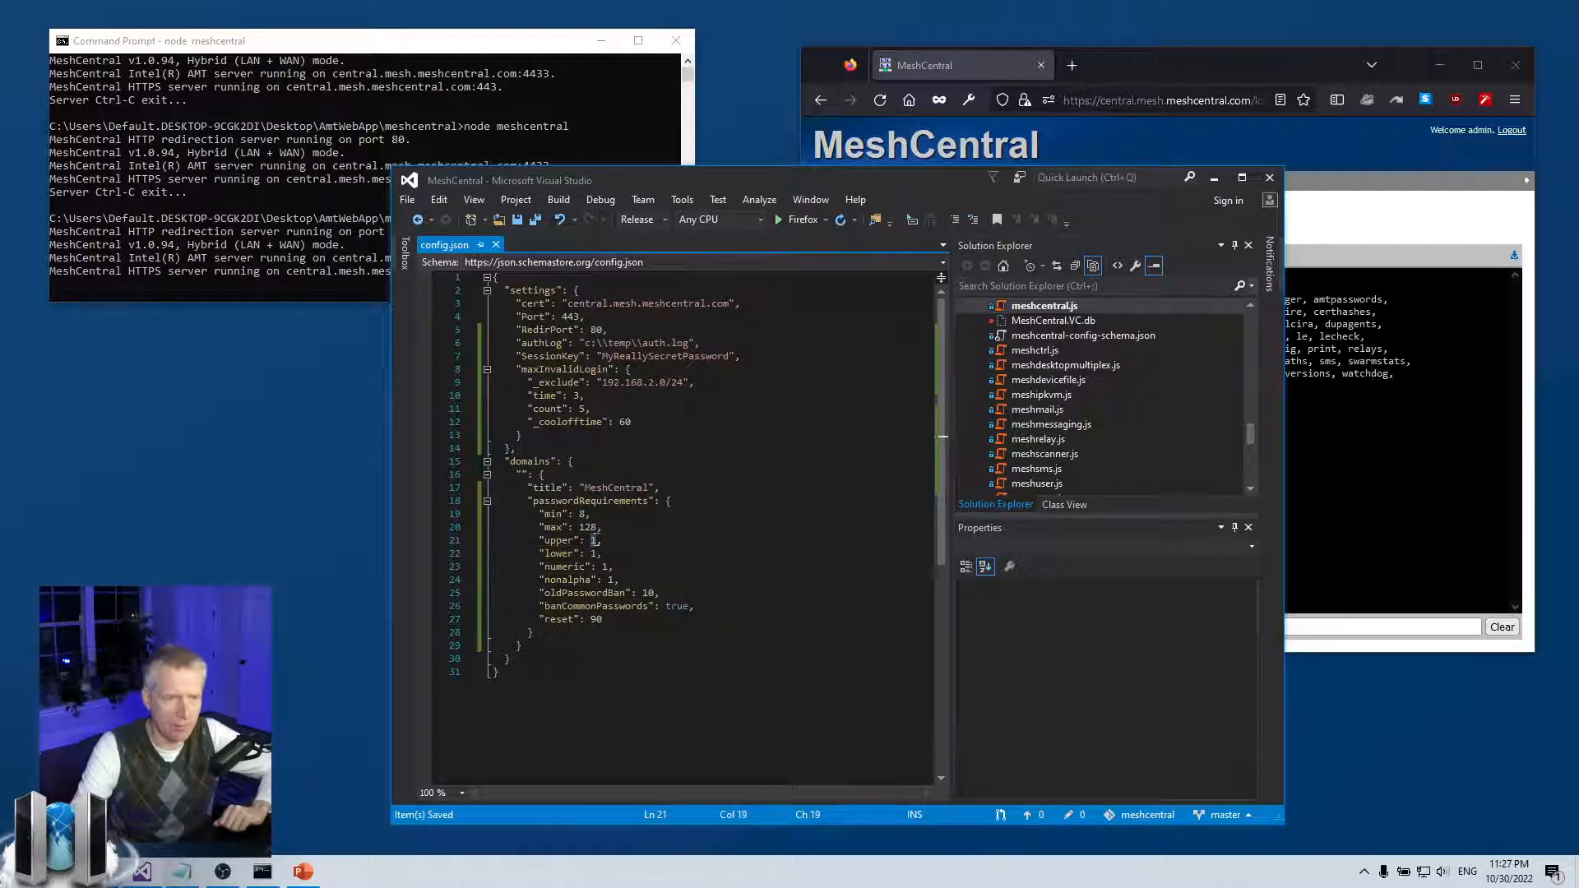
{"action": "left_click", "coordinate": [612, 558]}
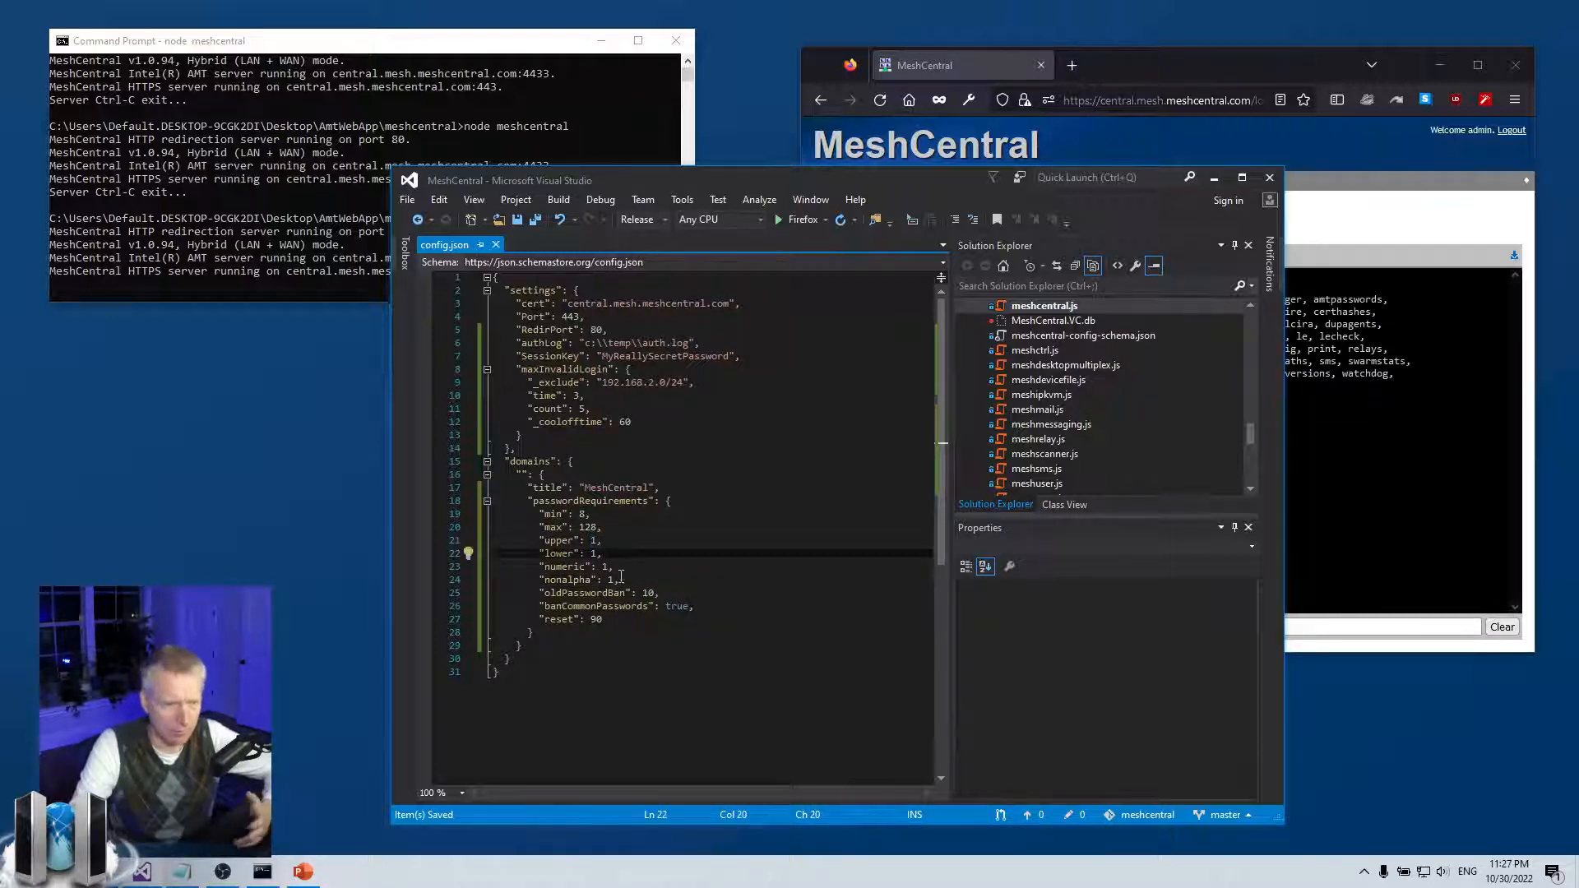
{"action": "left_click_drag", "start_coordinate": [642, 580], "coordinate": [427, 545]}
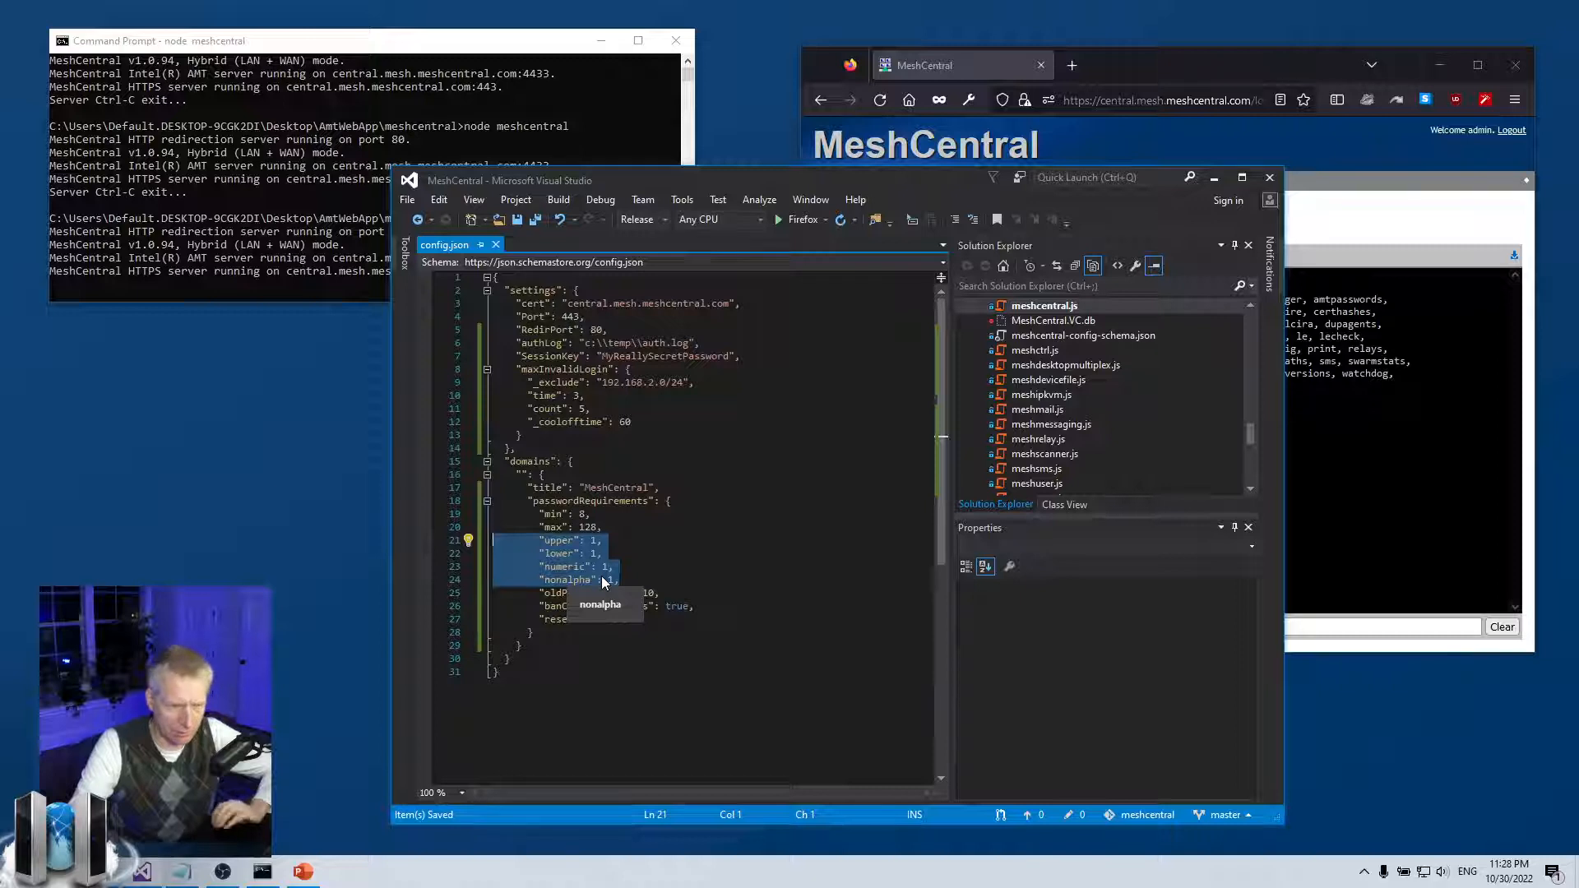
{"action": "left_click_drag", "start_coordinate": [613, 529], "coordinate": [414, 515]}
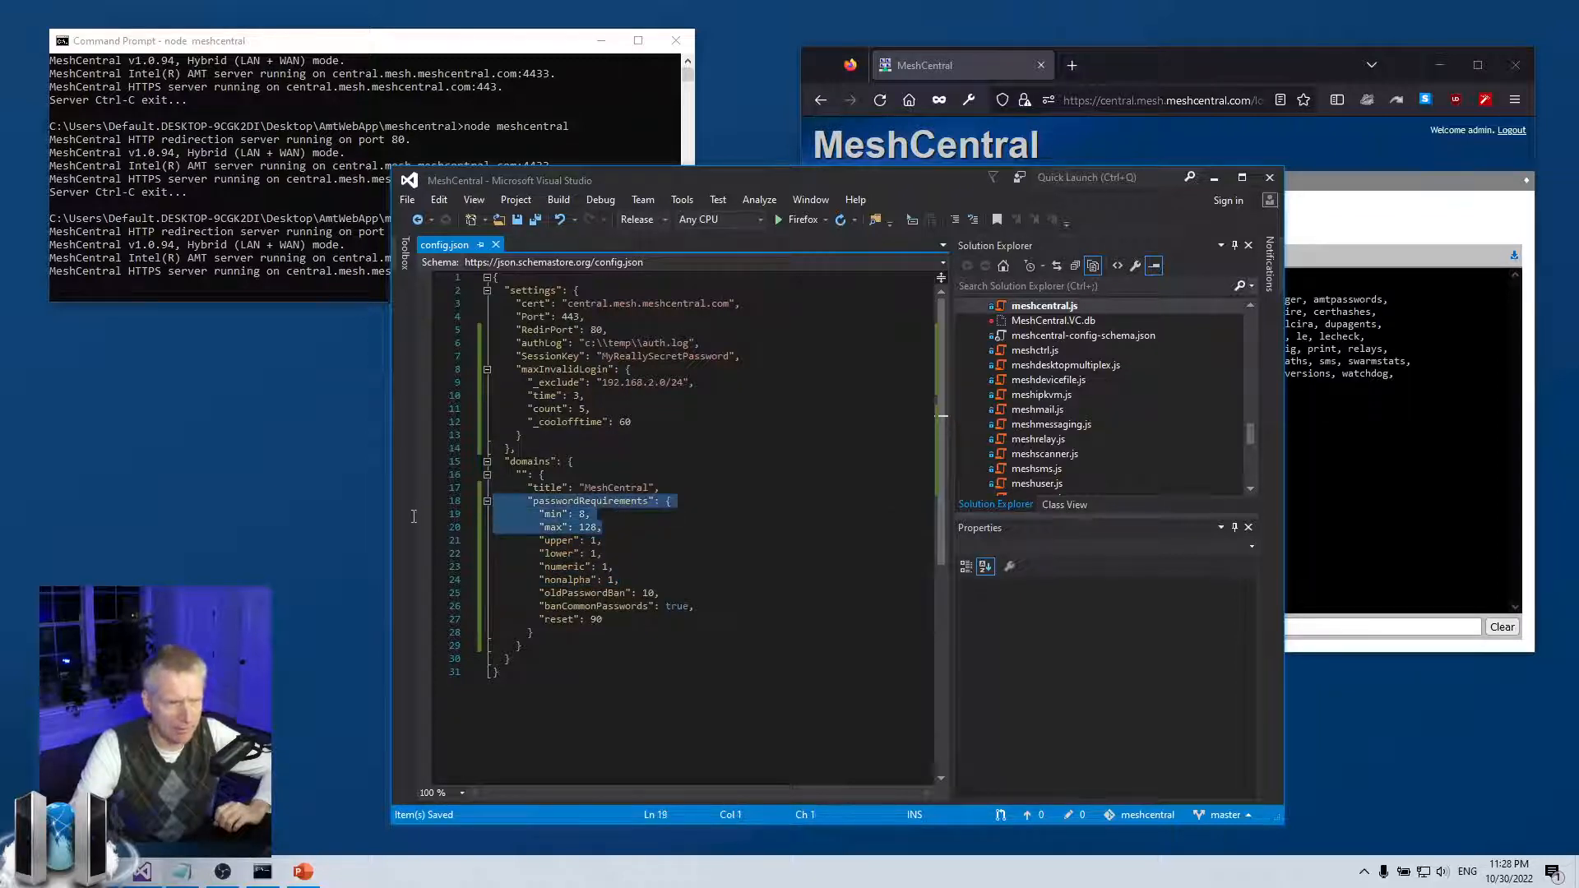
{"action": "left_click", "coordinate": [605, 518]}
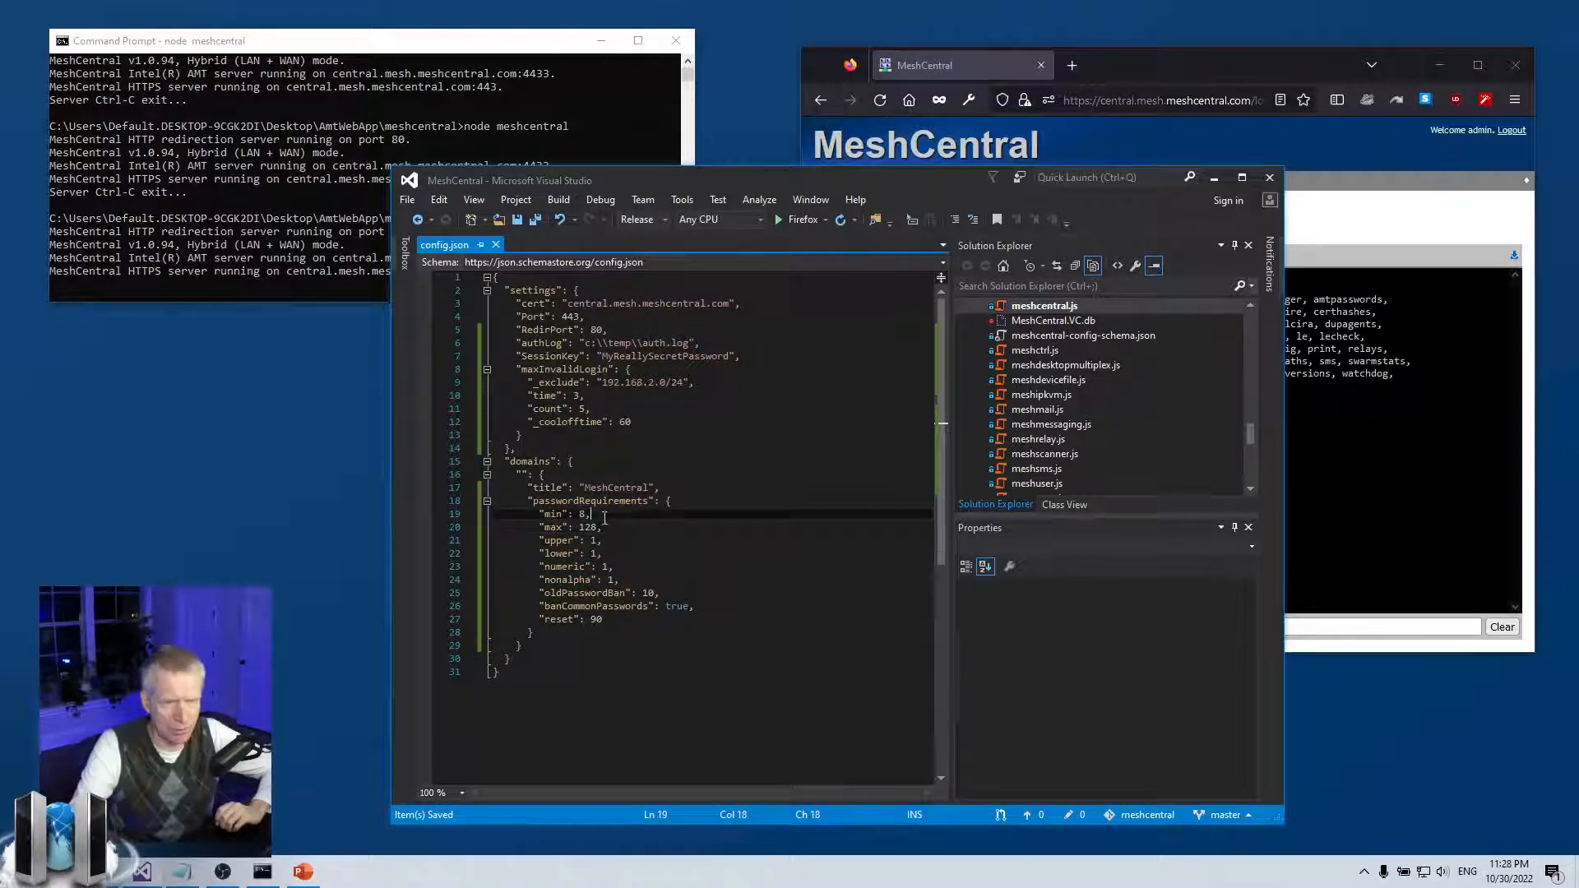
{"action": "left_click", "coordinate": [613, 527]}
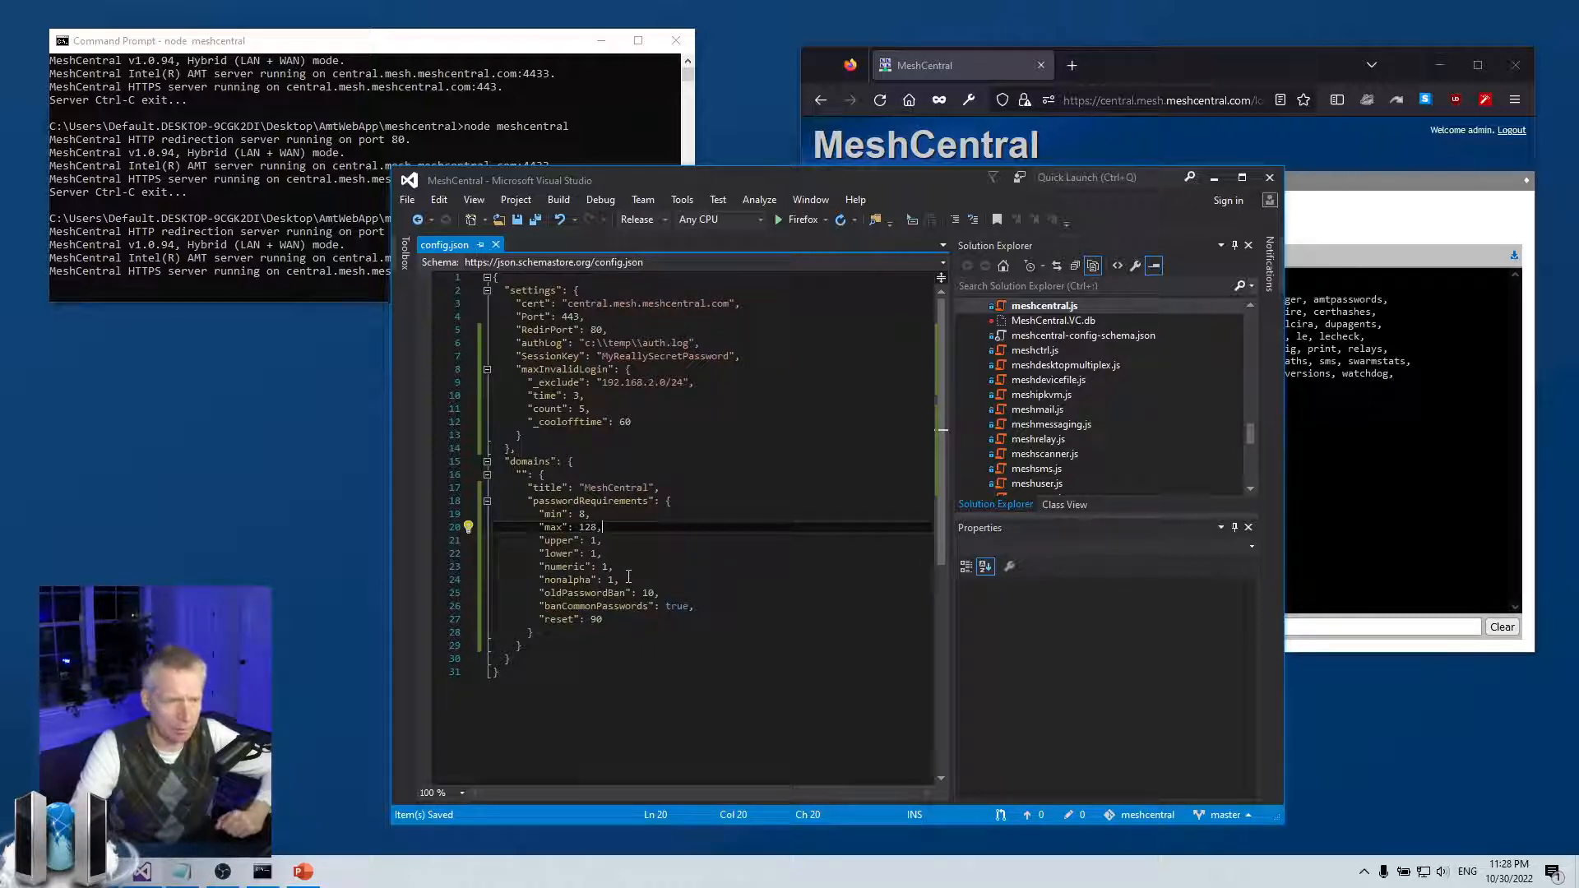
{"action": "double_click", "coordinate": [612, 592]}
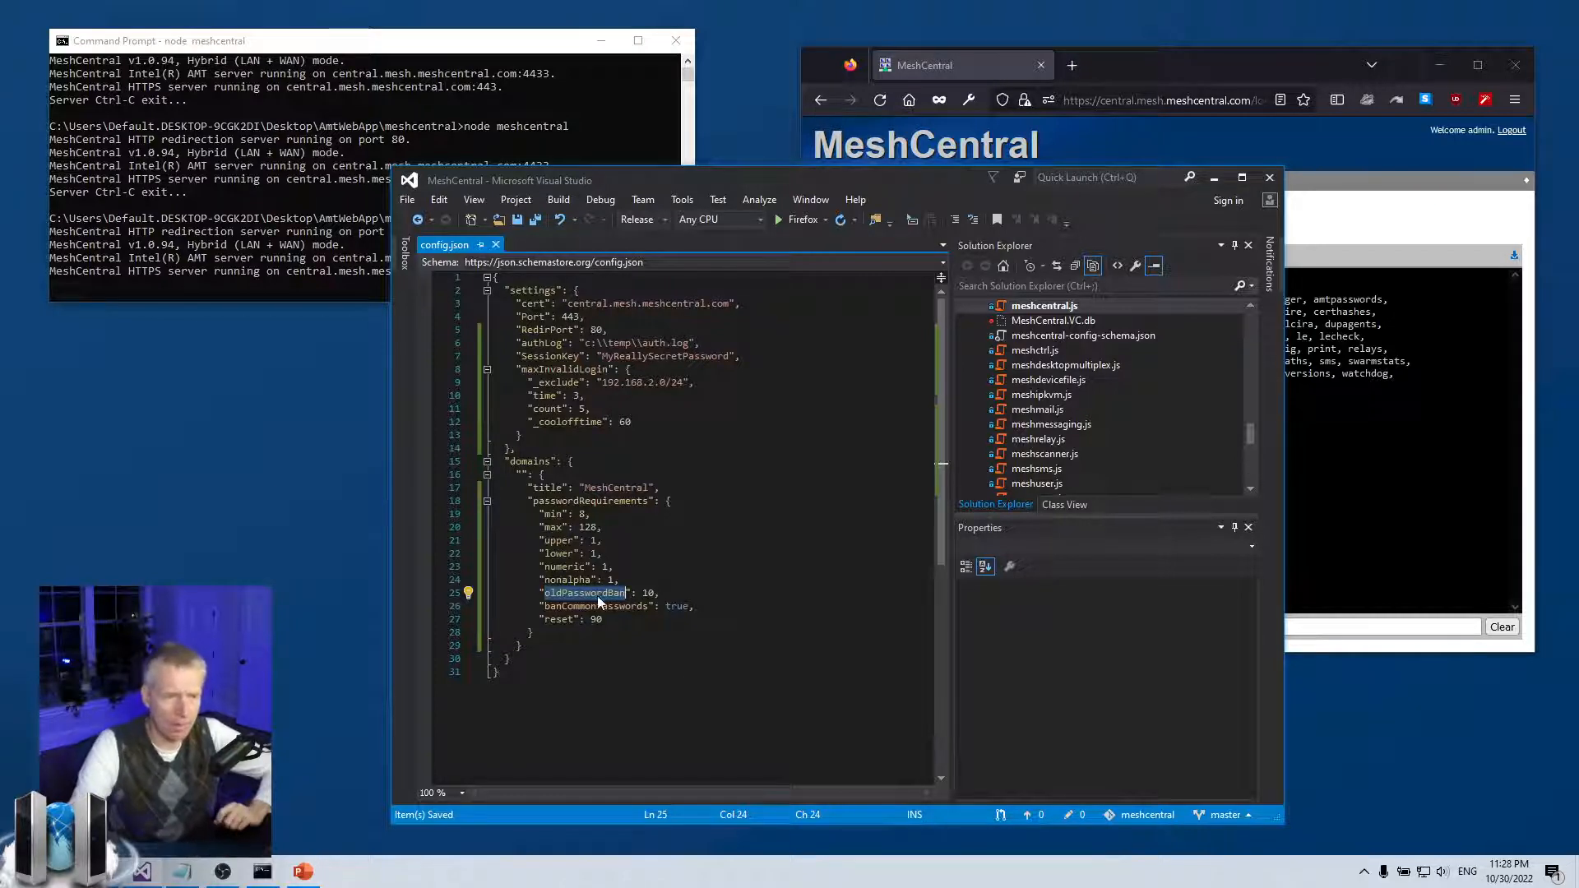
{"action": "left_click", "coordinate": [658, 593]}
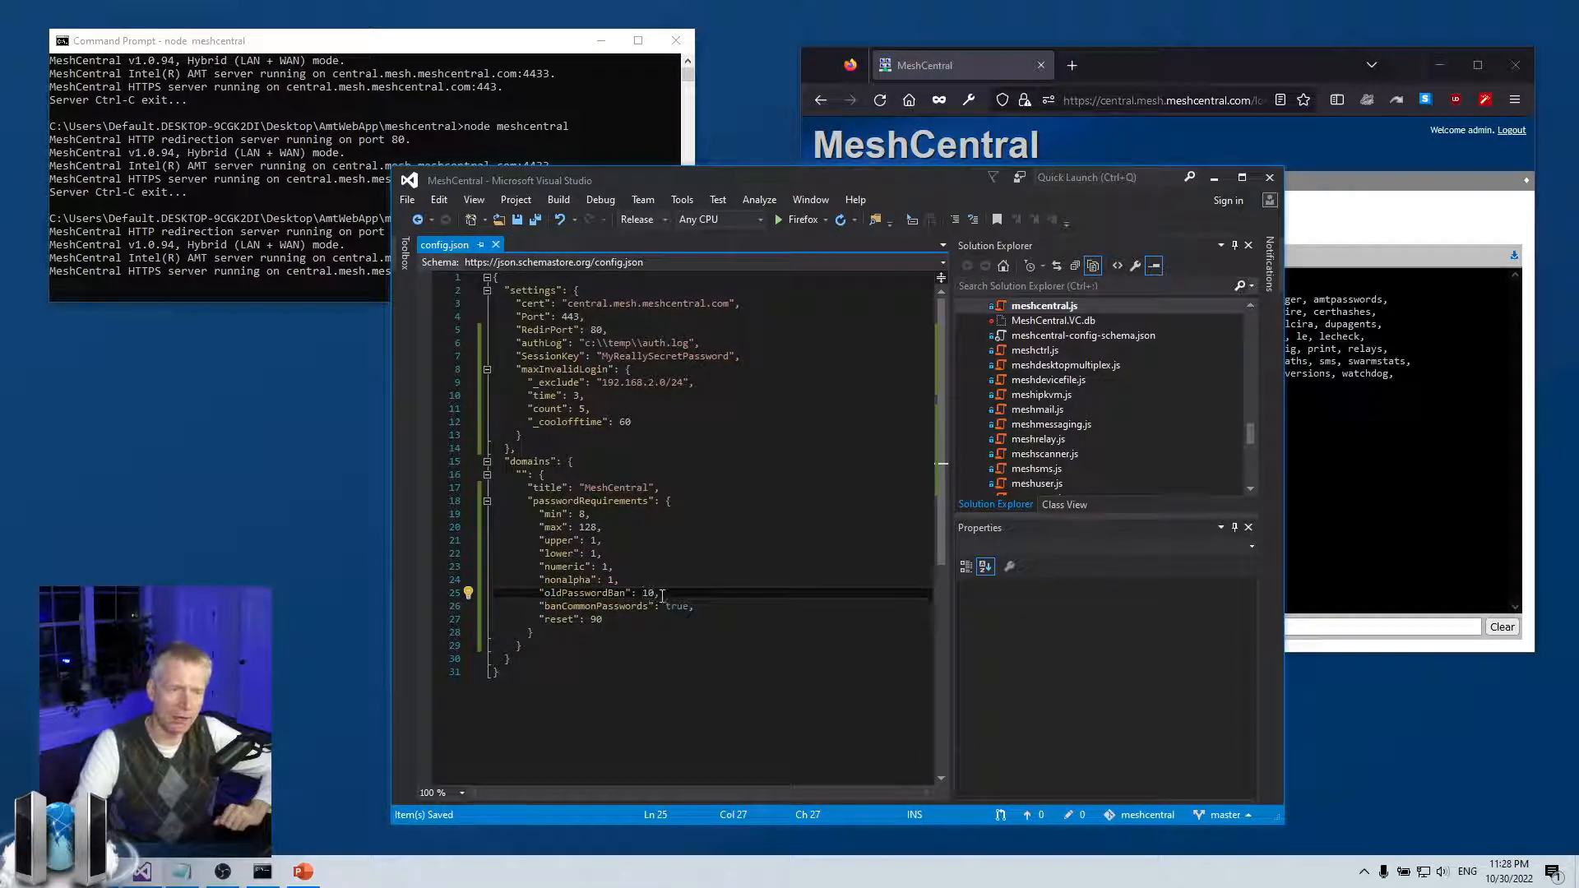
{"action": "left_click_drag", "start_coordinate": [668, 594], "coordinate": [644, 595]}
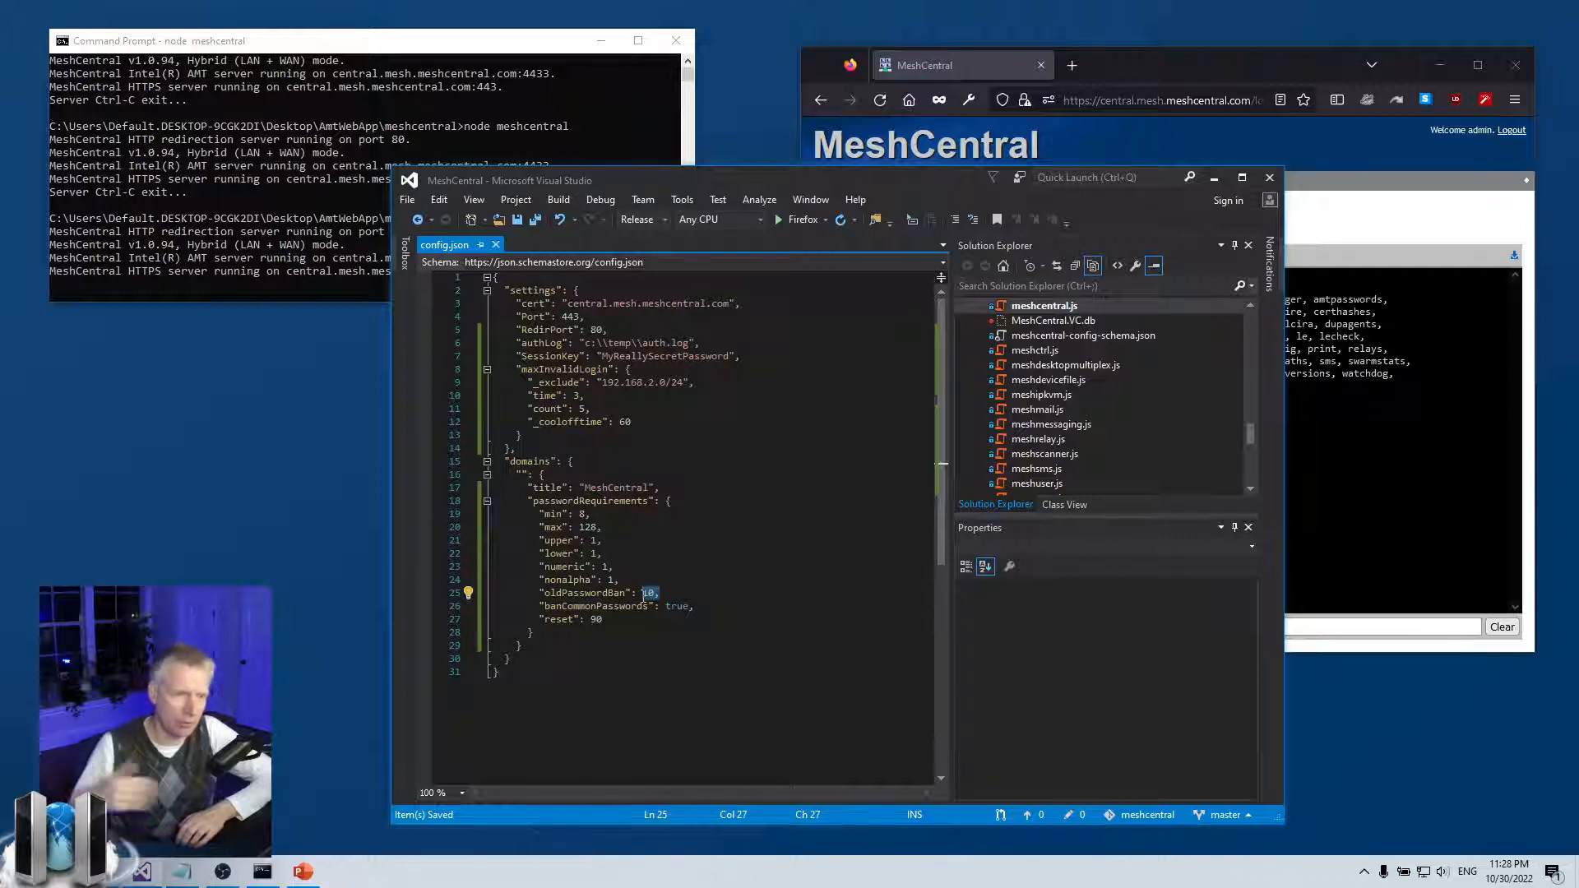
Highlight the oldPasswordBan, reset 90 and banCommonPasswords true settings in passwordRequirements
{"action": "left_click", "coordinate": [644, 593]}
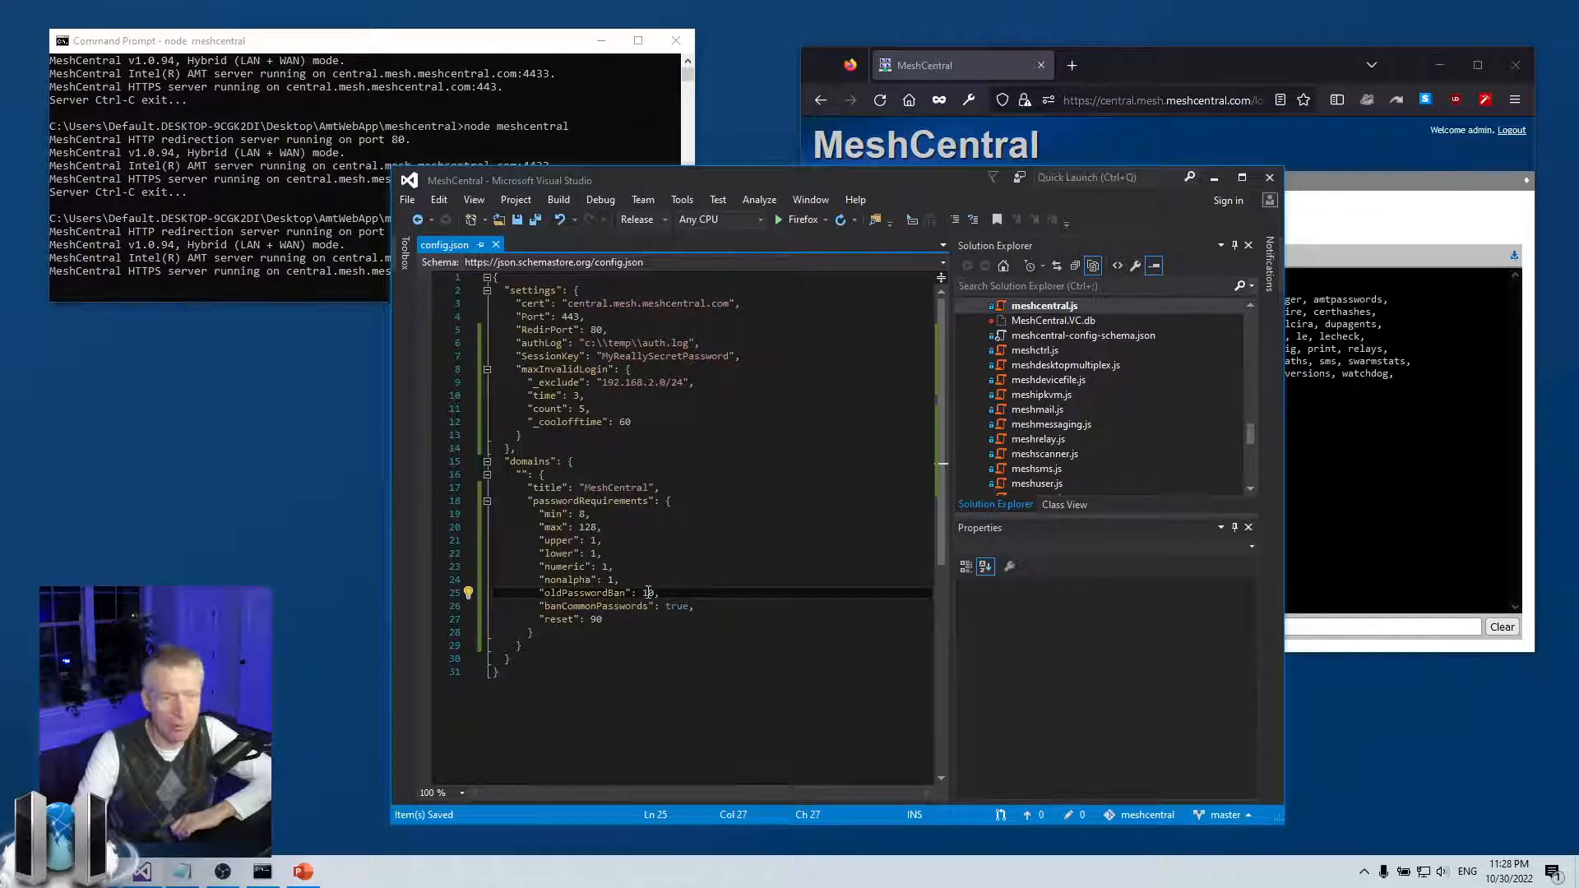
{"action": "left_click_drag", "start_coordinate": [624, 600], "coordinate": [689, 600]}
{"action": "left_click", "coordinate": [690, 599]}
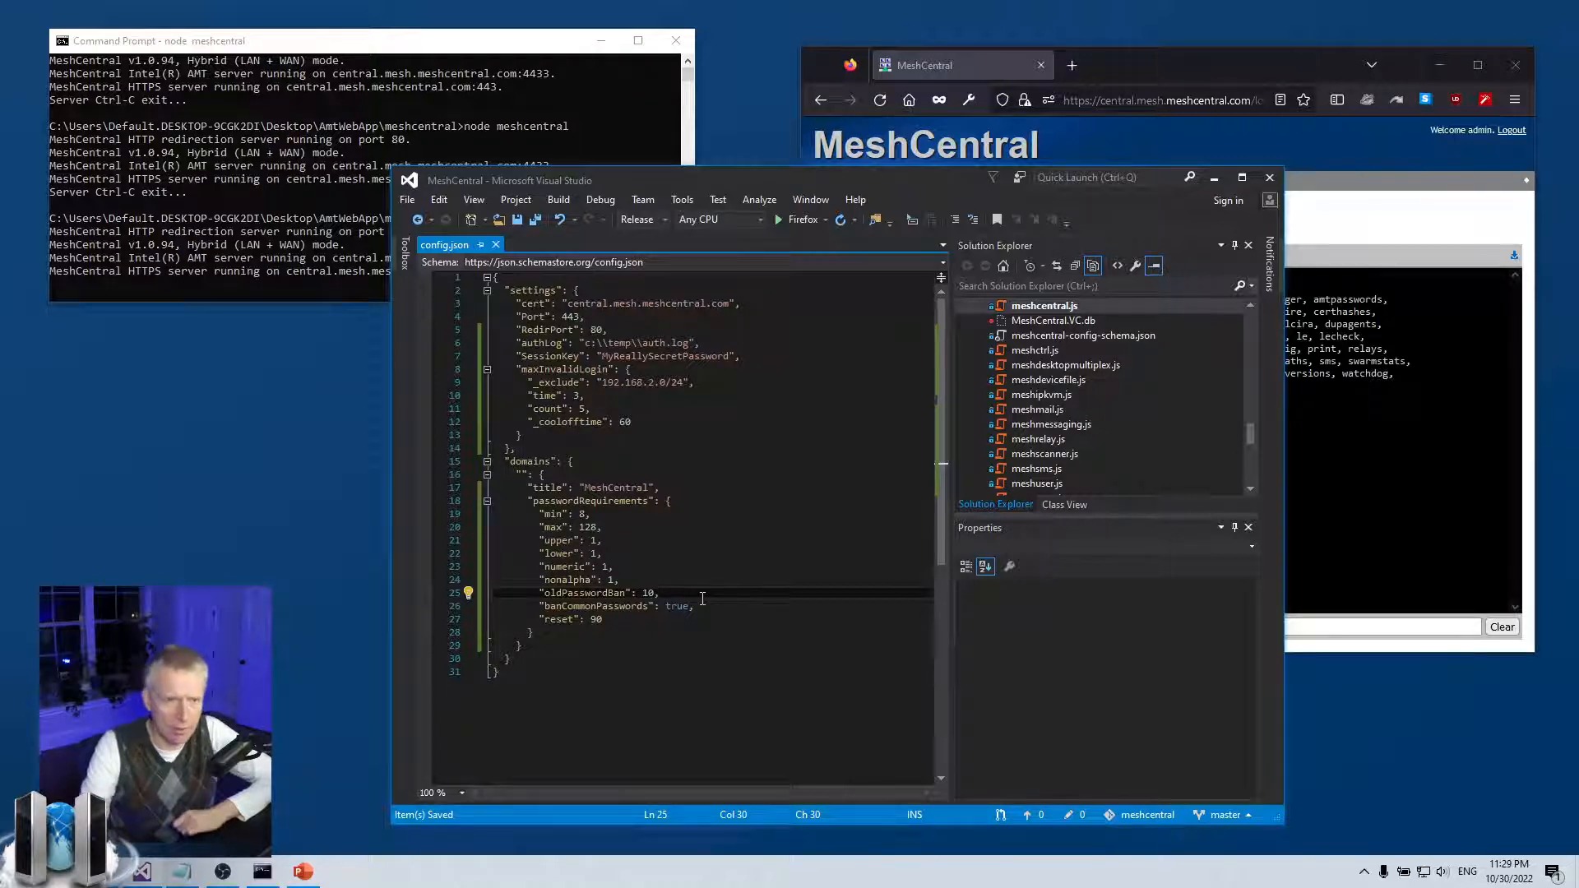
{"action": "left_click_drag", "start_coordinate": [661, 596], "coordinate": [540, 619]}
{"action": "left_click", "coordinate": [559, 619]}
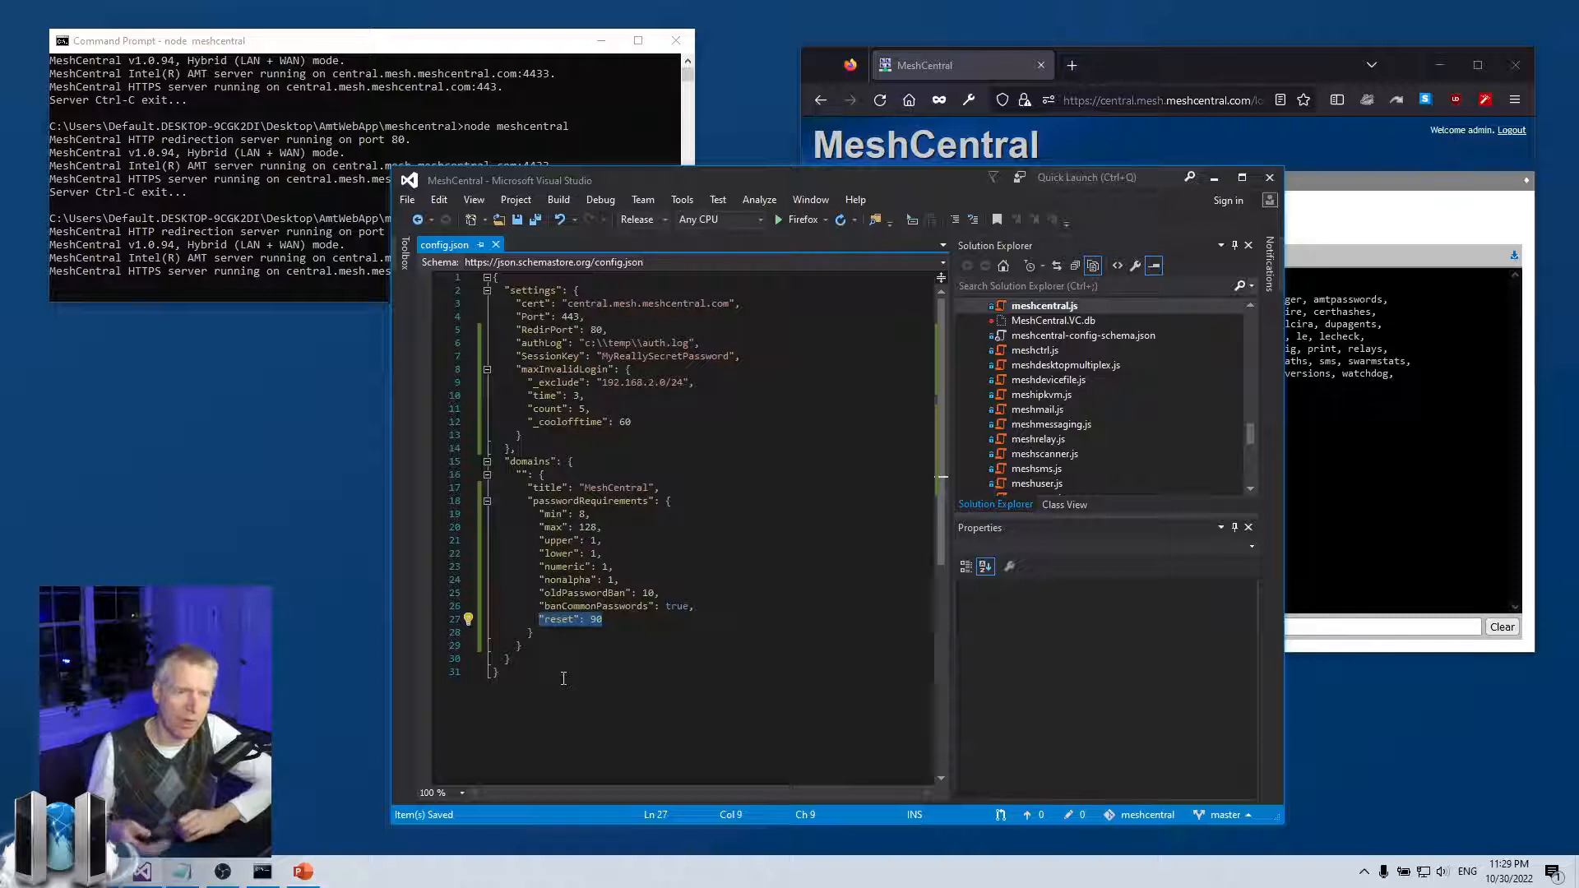
{"action": "double_click", "coordinate": [620, 619]}
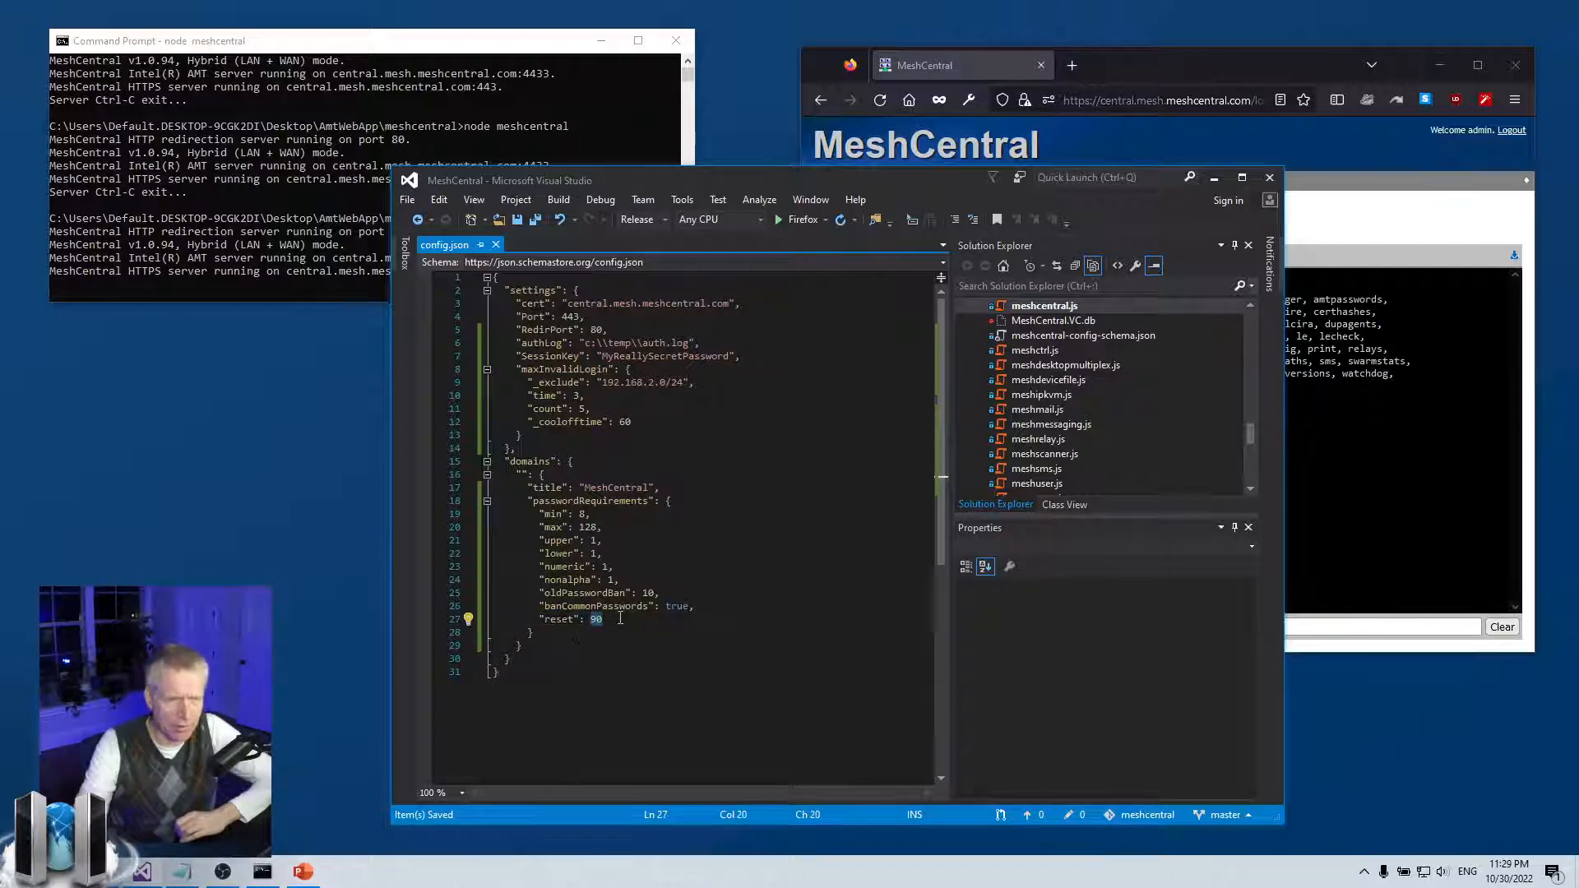
{"action": "left_click", "coordinate": [628, 620]}
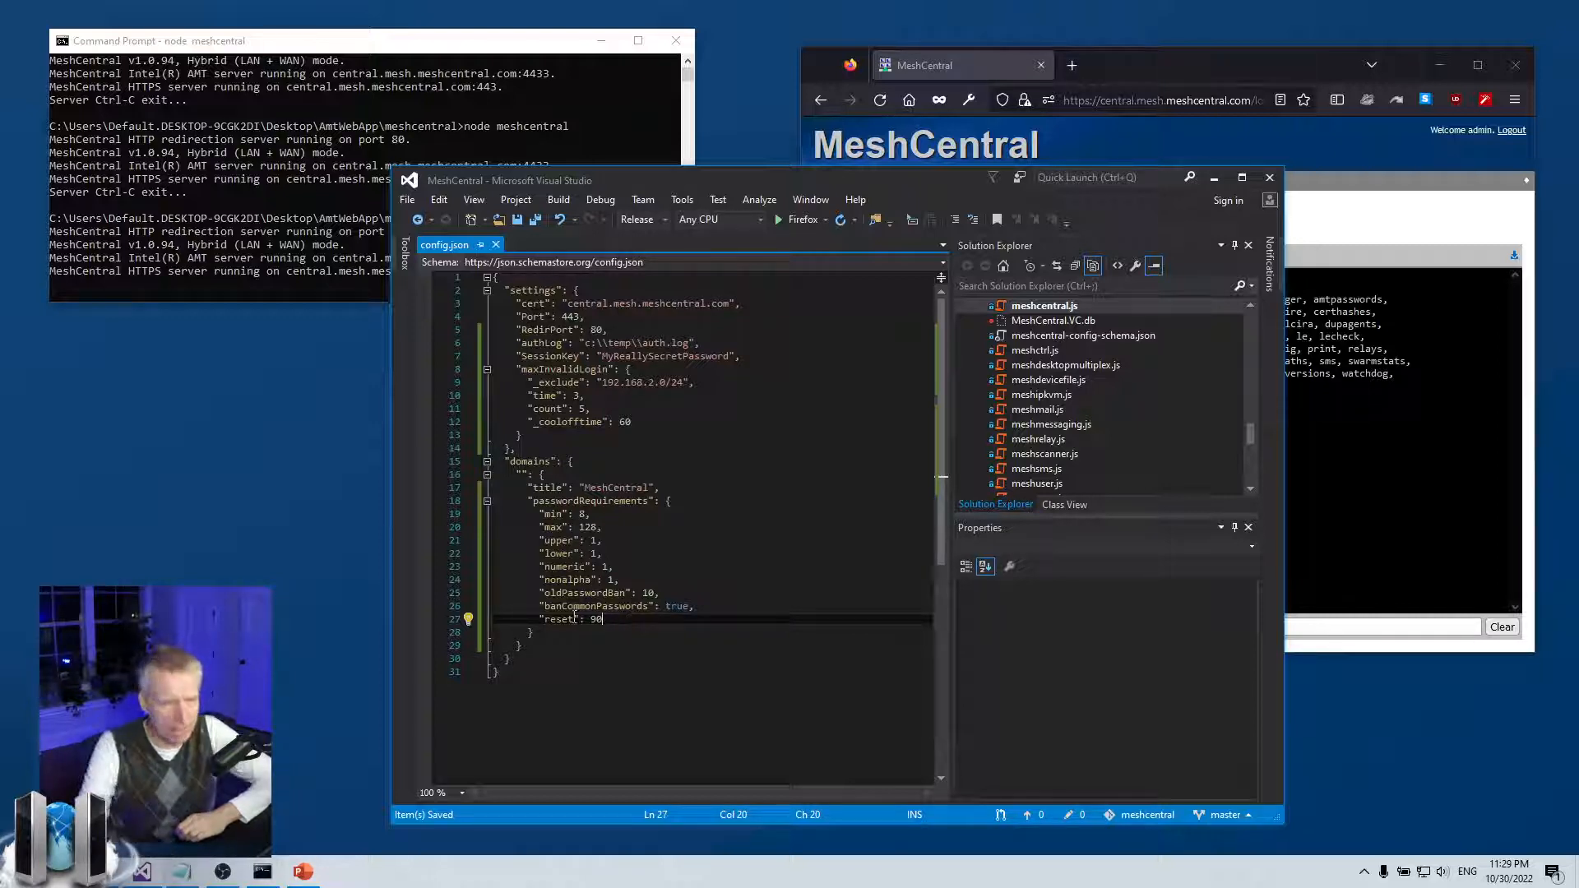
{"action": "left_click_drag", "start_coordinate": [540, 606], "coordinate": [711, 607]}
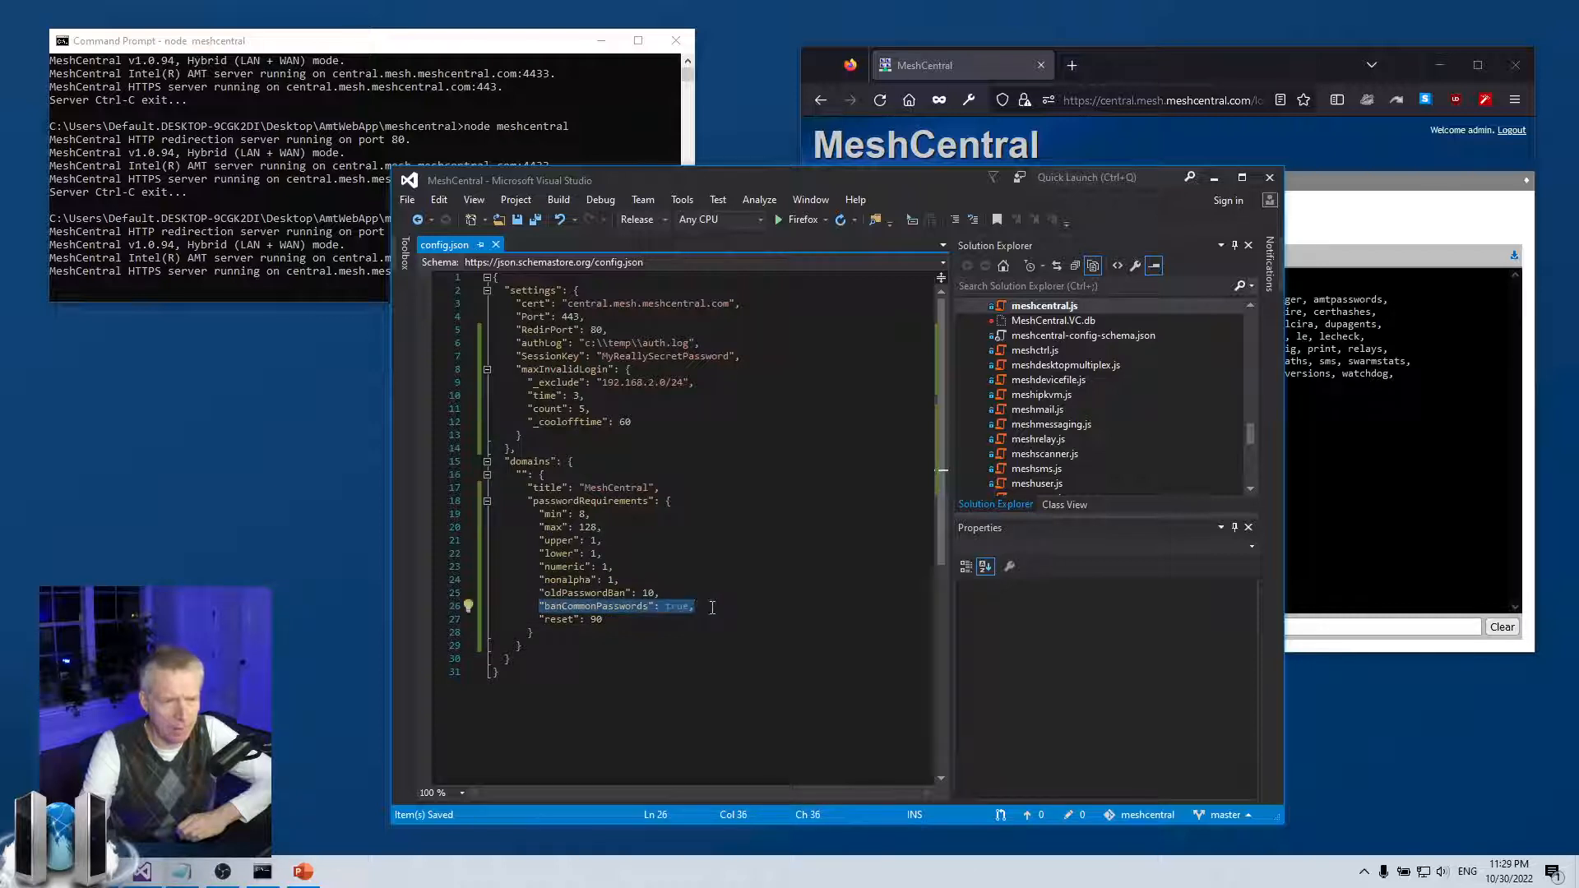
{"action": "left_click", "coordinate": [712, 607]}
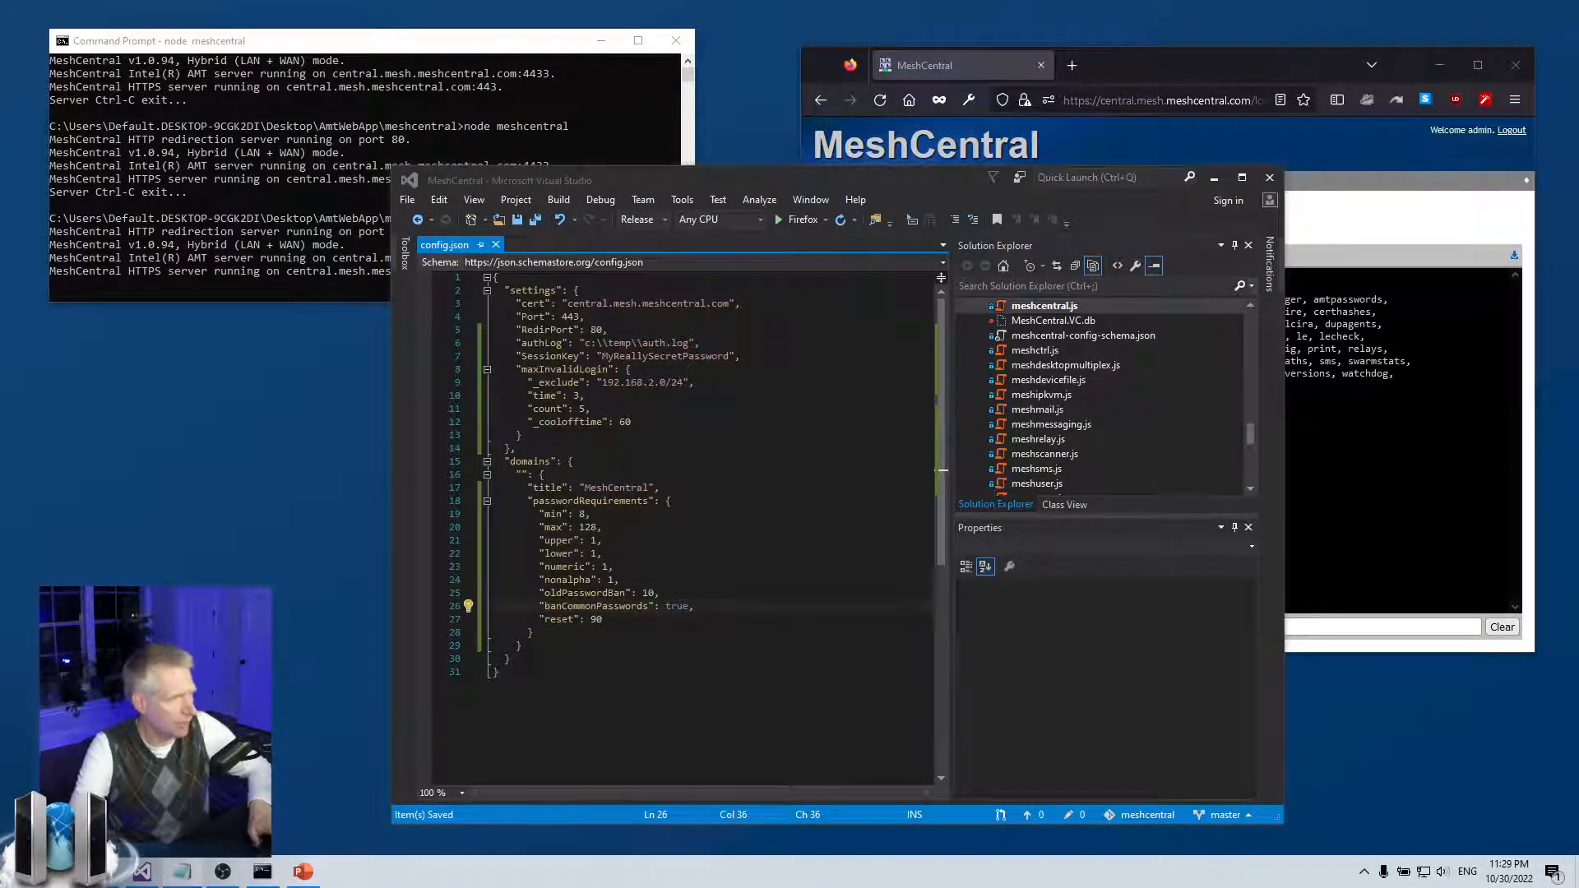
Load the wildleek npm package page in a new tab and scroll to its Credits section
{"action": "left_click", "coordinate": [1071, 65]}
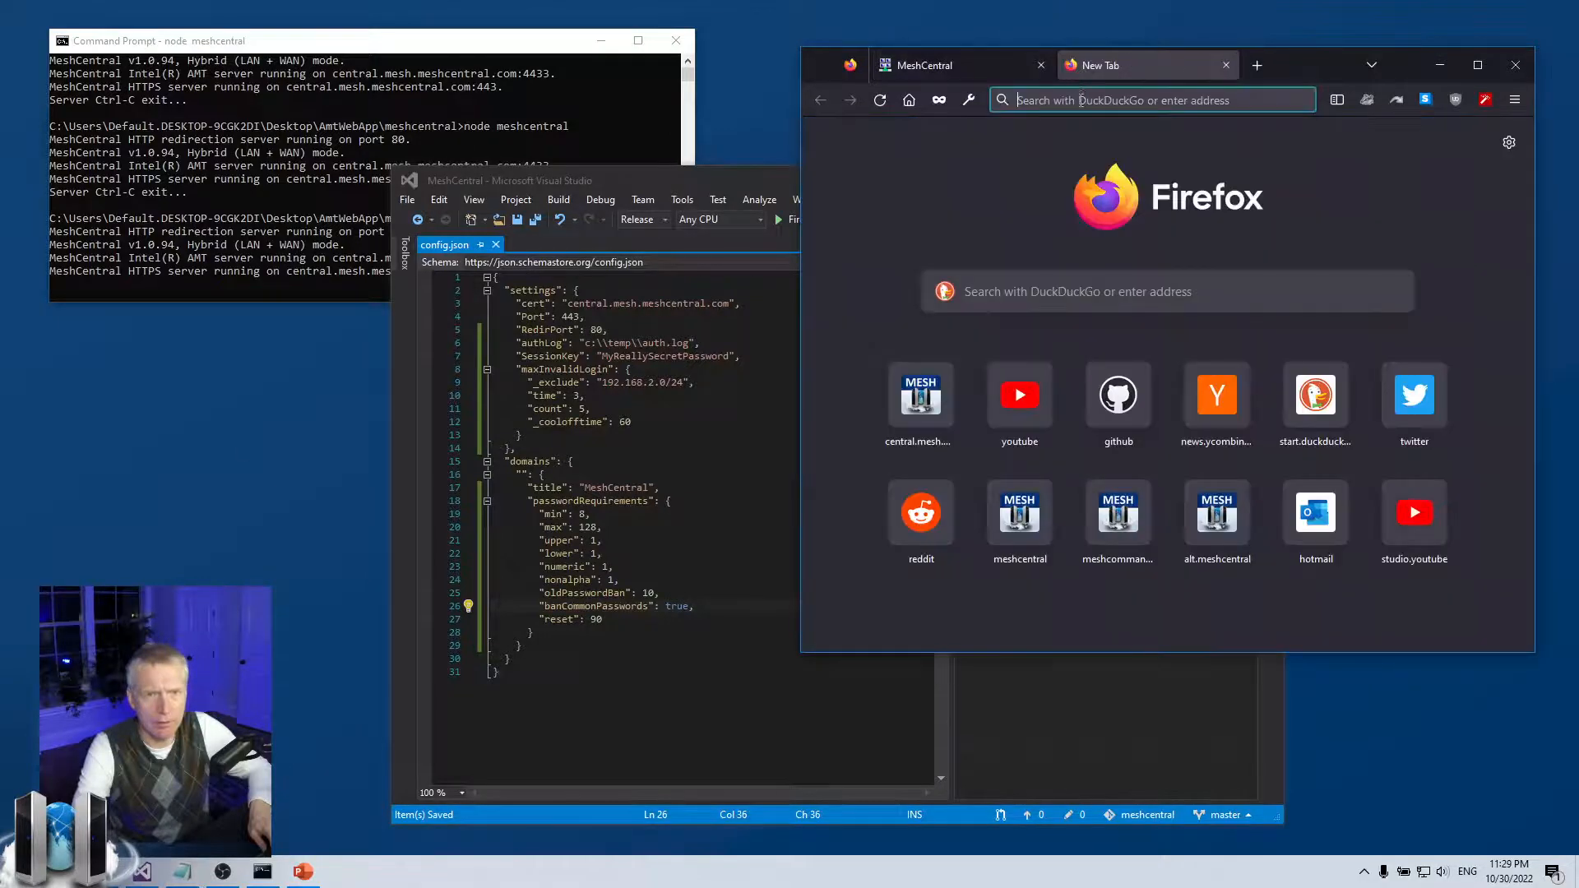
{"action": "type", "text": "https://www.npmjs.com/package/wildleek"}
{"action": "key", "text": "Return"}
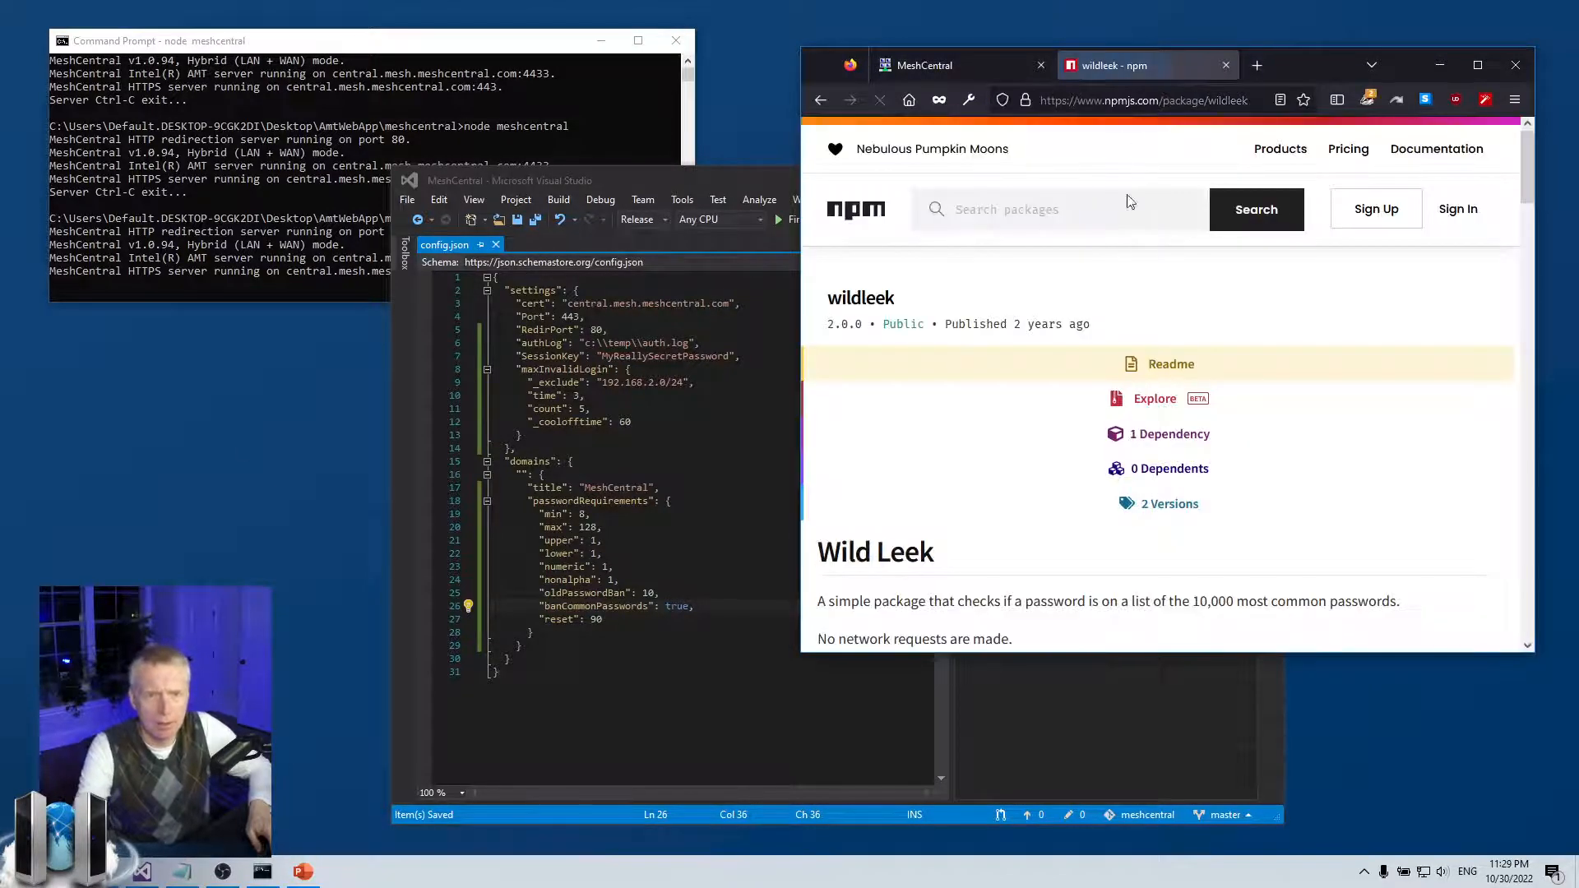
{"action": "scroll", "coordinate": [950, 319], "scroll_direction": "down", "scroll_amount": 5}
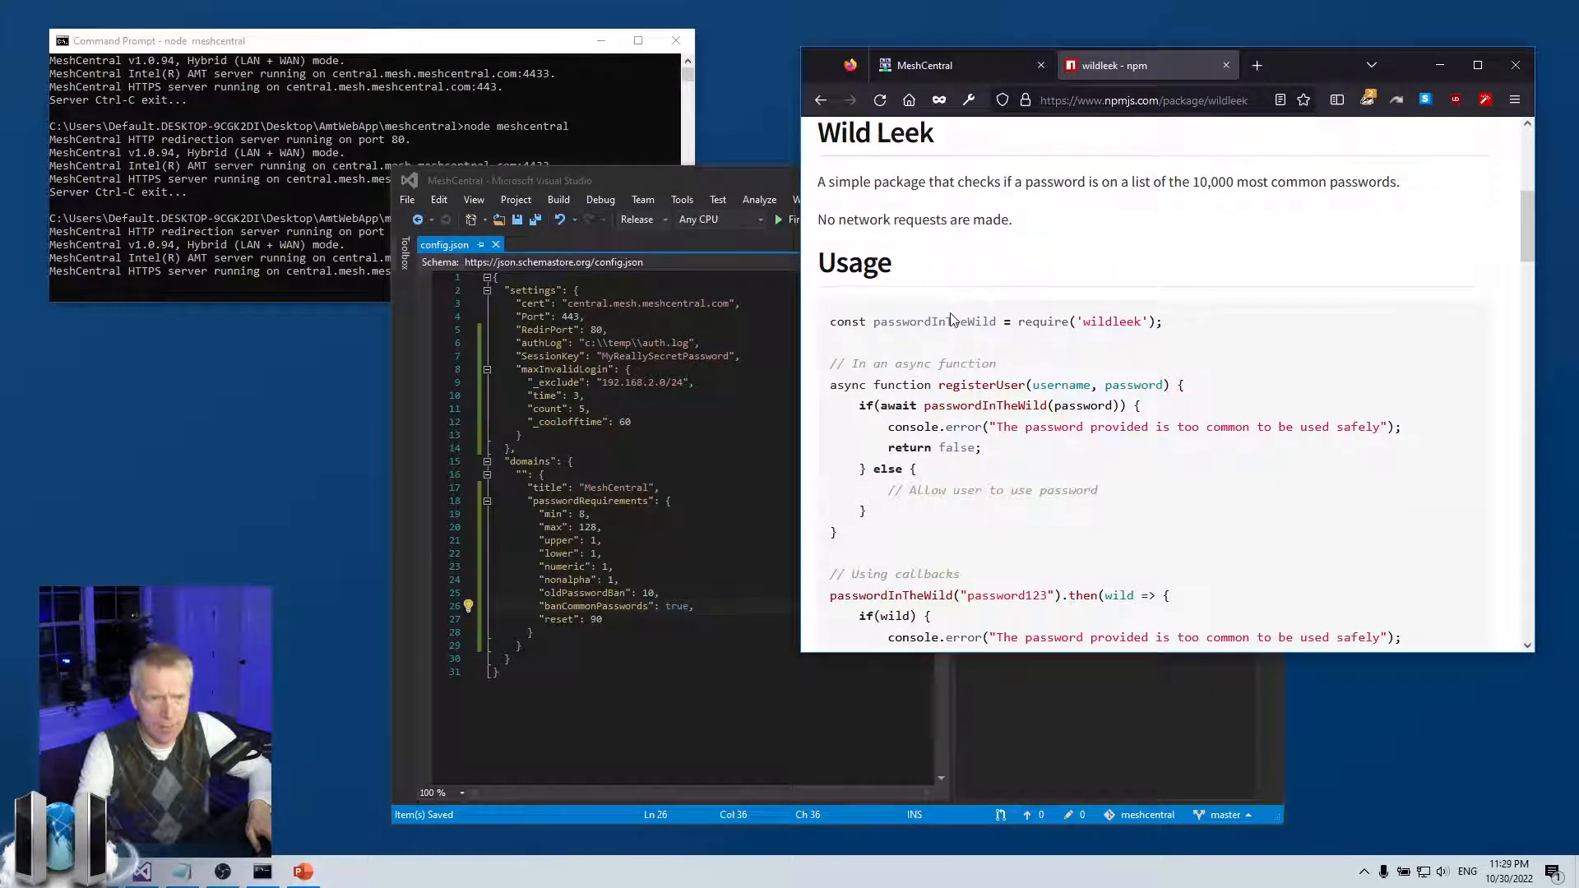
{"action": "scroll", "coordinate": [950, 320], "scroll_direction": "down", "scroll_amount": 3}
{"action": "scroll", "coordinate": [953, 321], "scroll_direction": "down", "scroll_amount": 10}
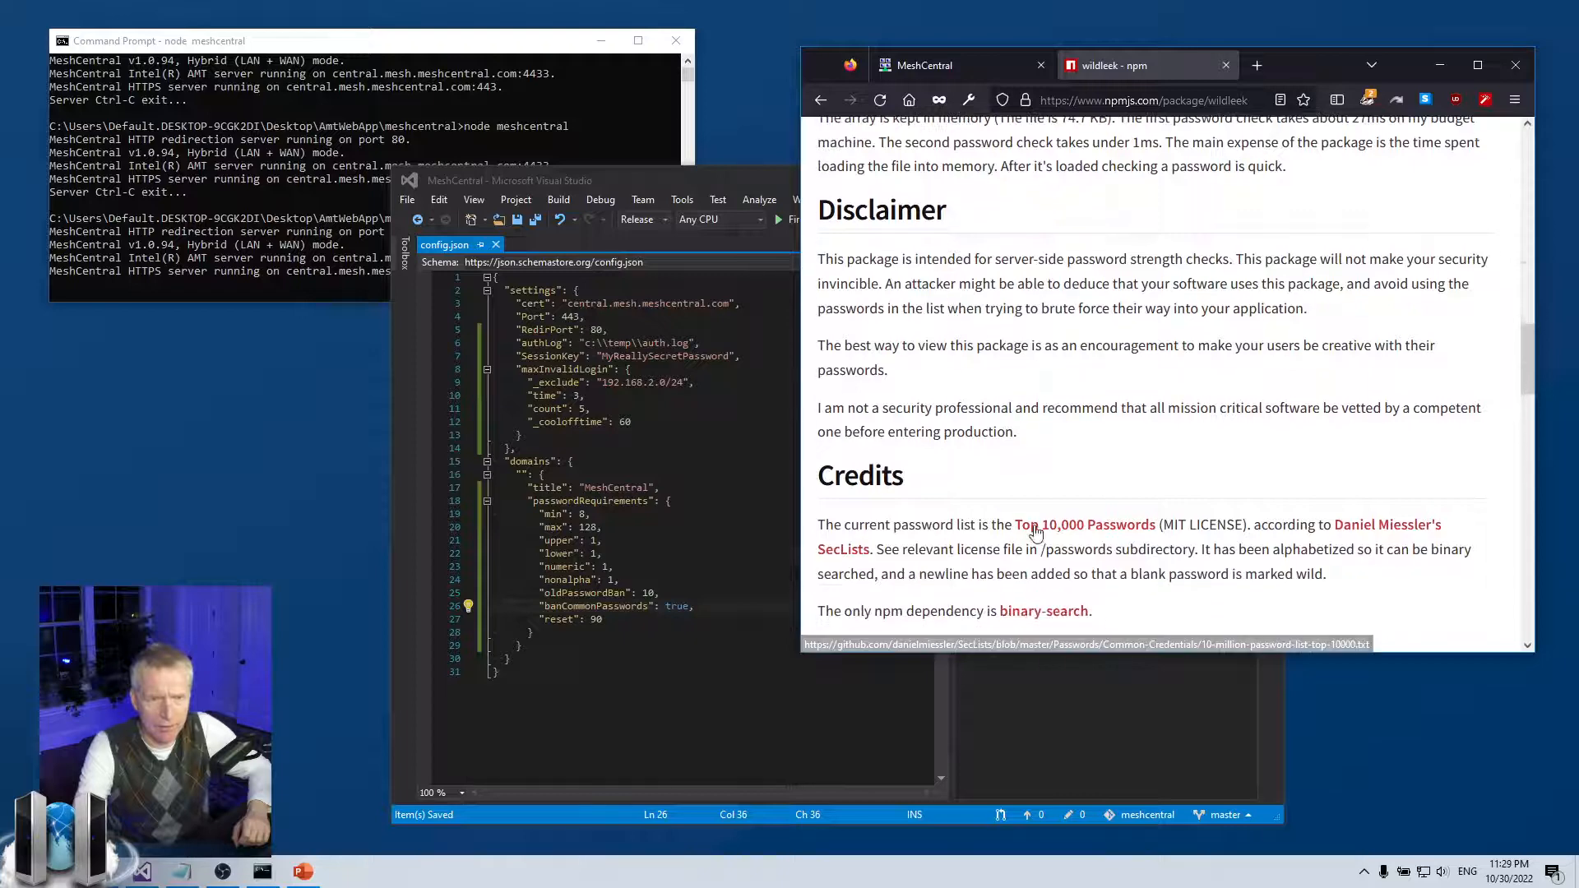
Open the SecLists top-10000 password list on GitHub and highlight the 123456789 entry
{"action": "left_click", "coordinate": [1117, 533]}
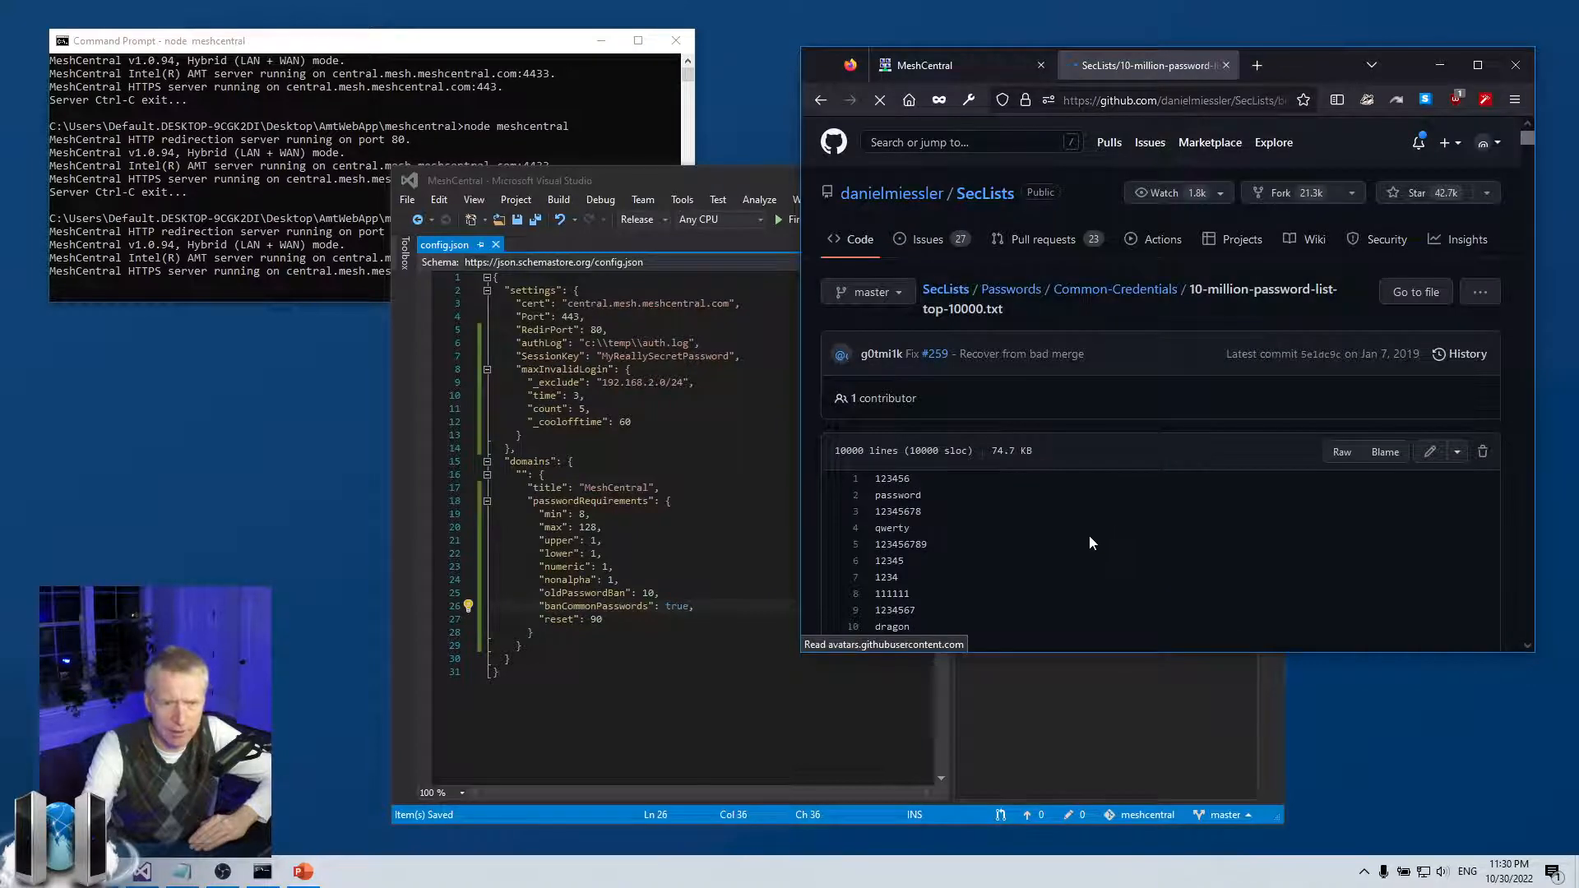
{"action": "scroll", "coordinate": [1091, 535], "scroll_direction": "down", "scroll_amount": 4}
{"action": "scroll", "coordinate": [1092, 535], "scroll_direction": "up", "scroll_amount": 1}
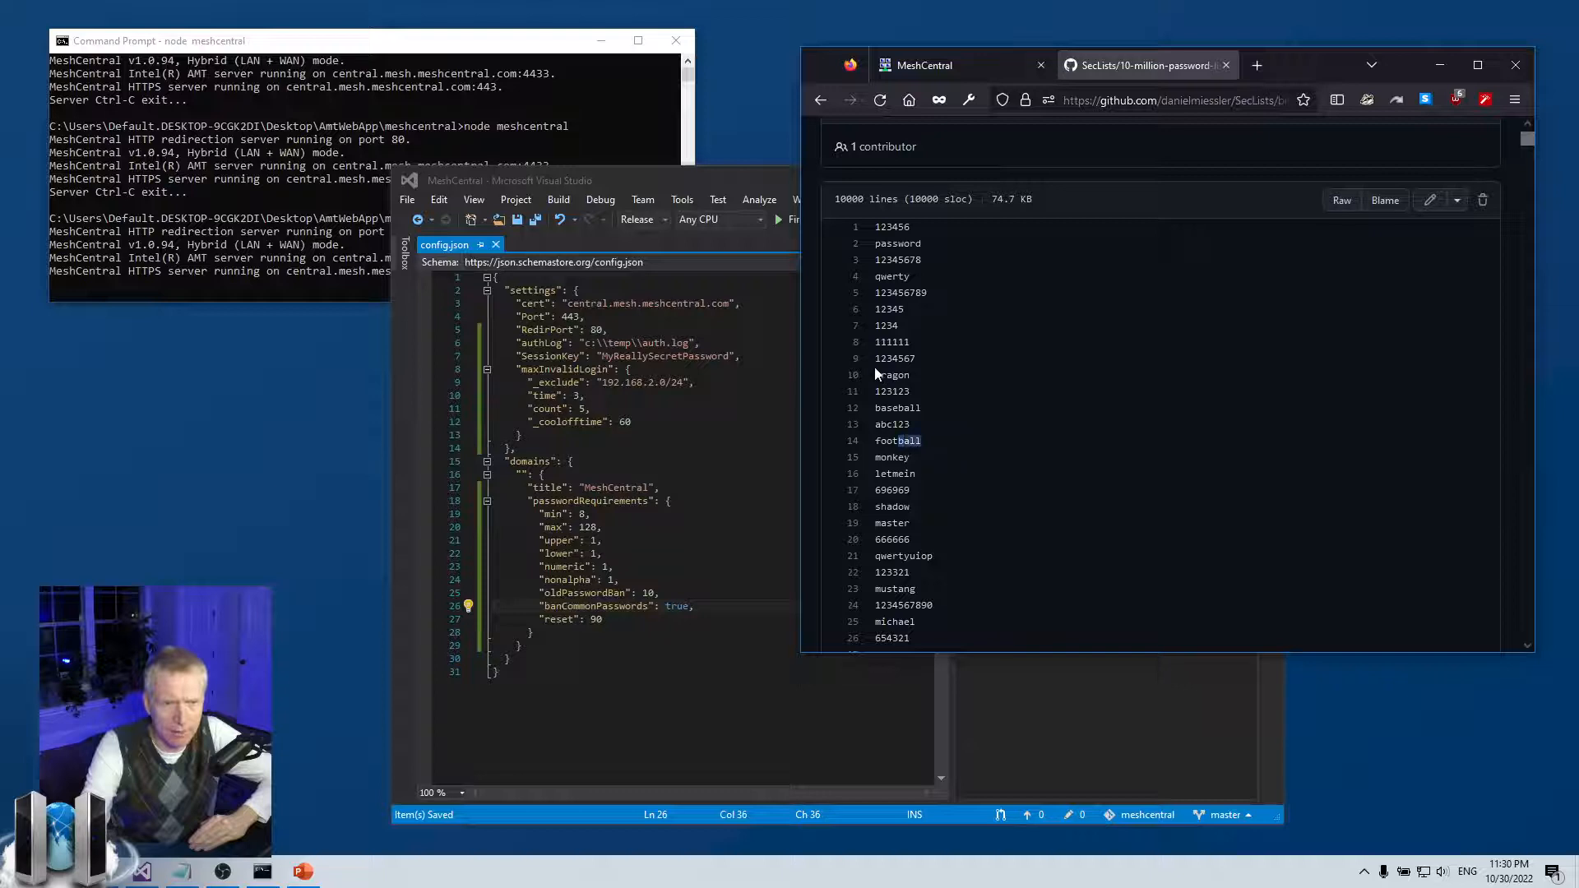
{"action": "left_click_drag", "start_coordinate": [874, 293], "coordinate": [945, 297]}
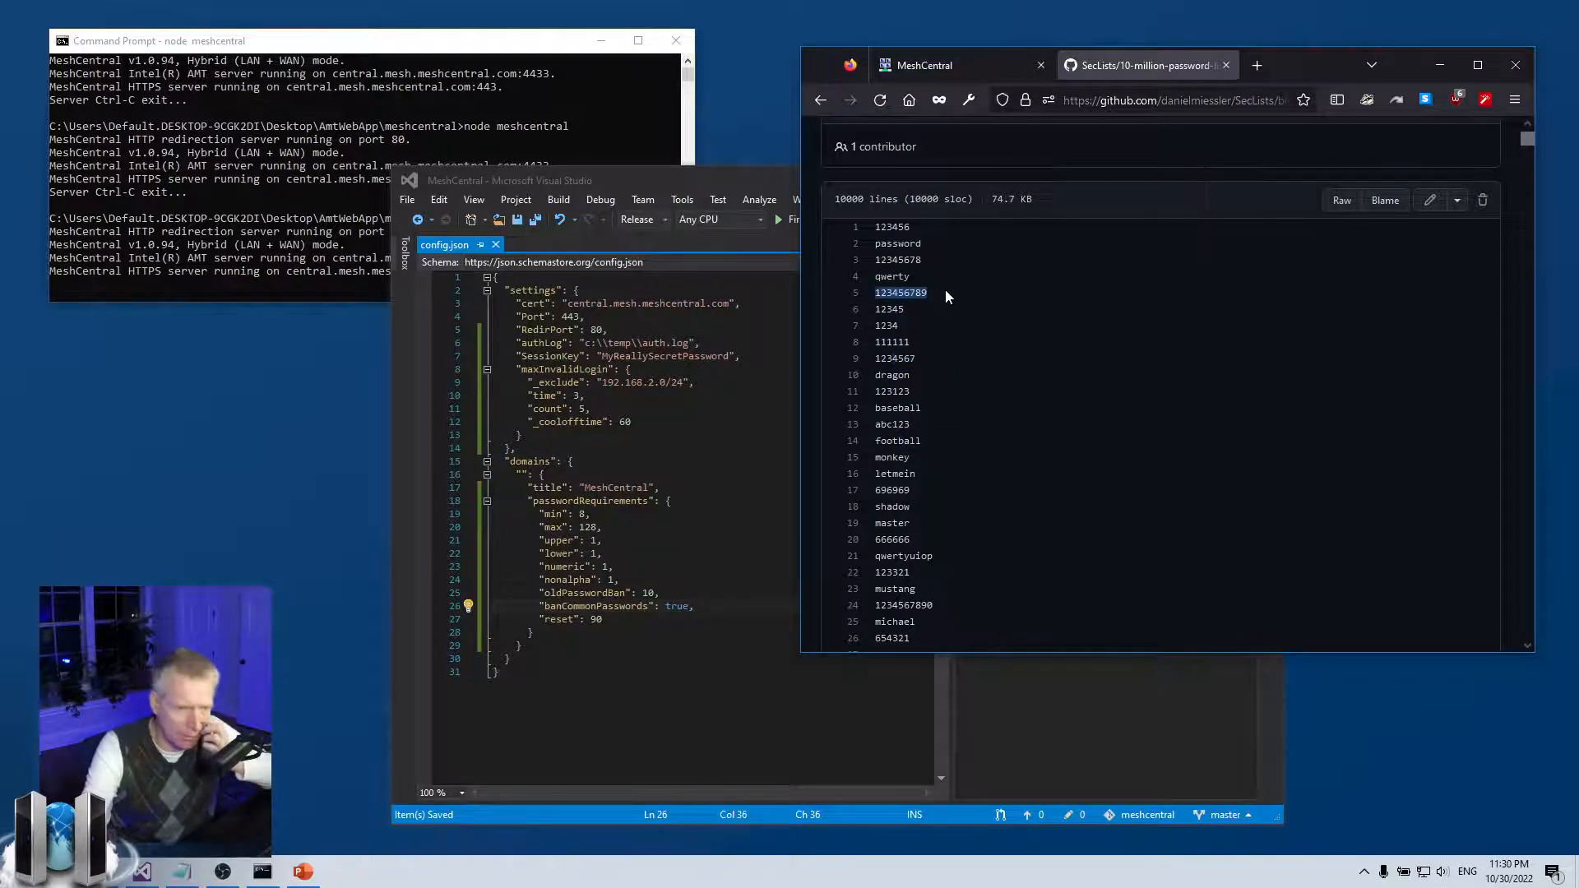
{"action": "left_click", "coordinate": [945, 294]}
Skim the rest of the password list, then return to config.json at banCommonPasswords
{"action": "scroll", "coordinate": [945, 297], "scroll_direction": "up", "scroll_amount": 2}
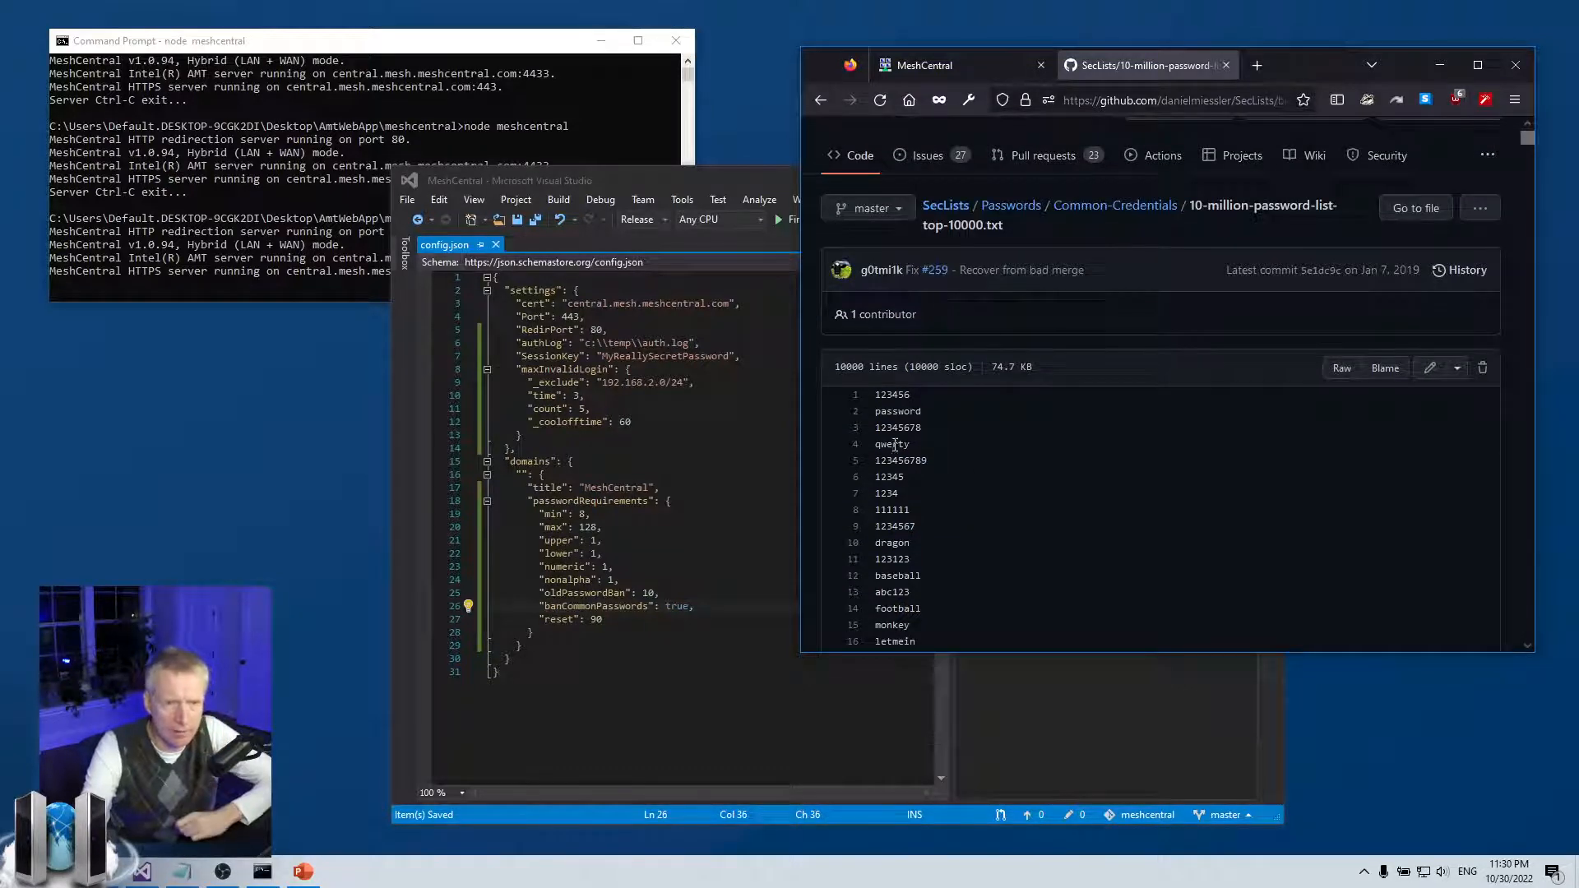
{"action": "scroll", "coordinate": [971, 461], "scroll_direction": "down", "scroll_amount": 4}
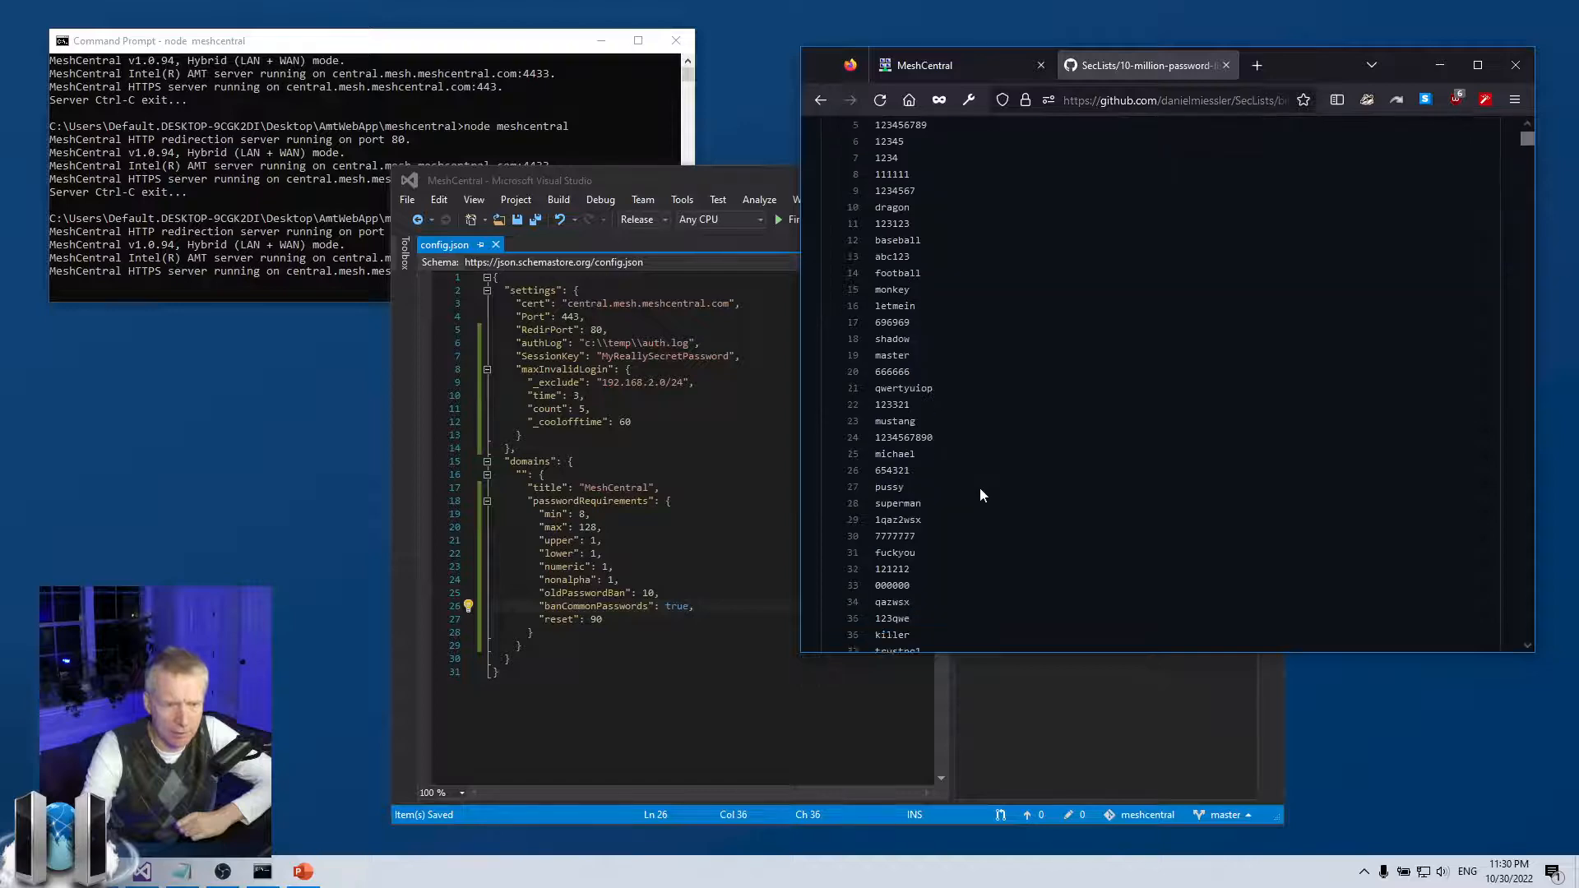
{"action": "scroll", "coordinate": [980, 494], "scroll_direction": "down", "scroll_amount": 20}
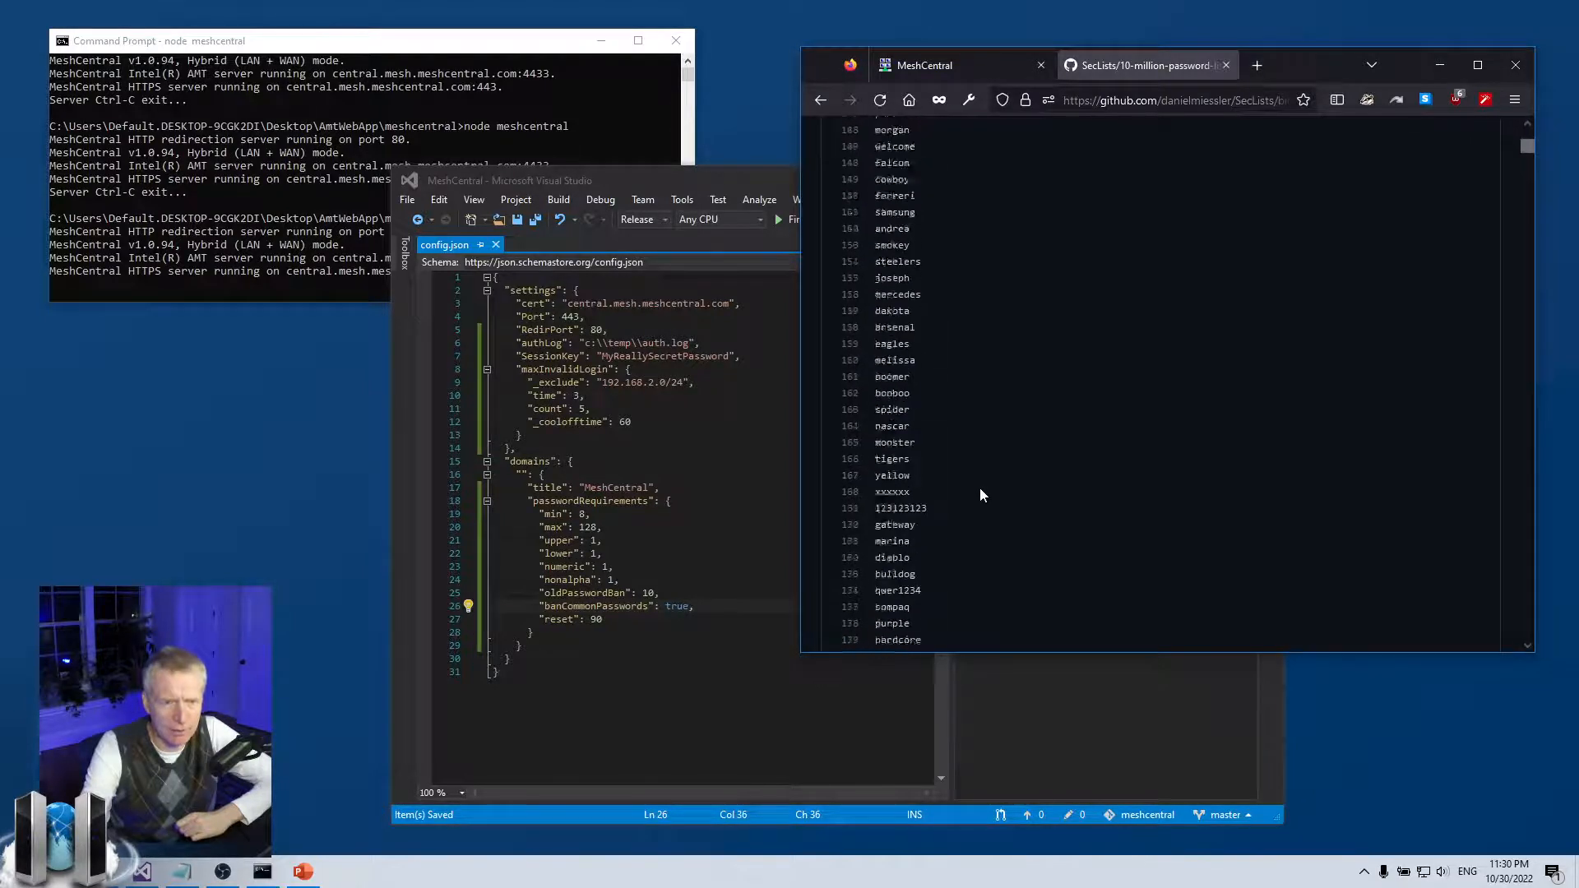
{"action": "scroll", "coordinate": [980, 491], "scroll_direction": "up", "scroll_amount": 20}
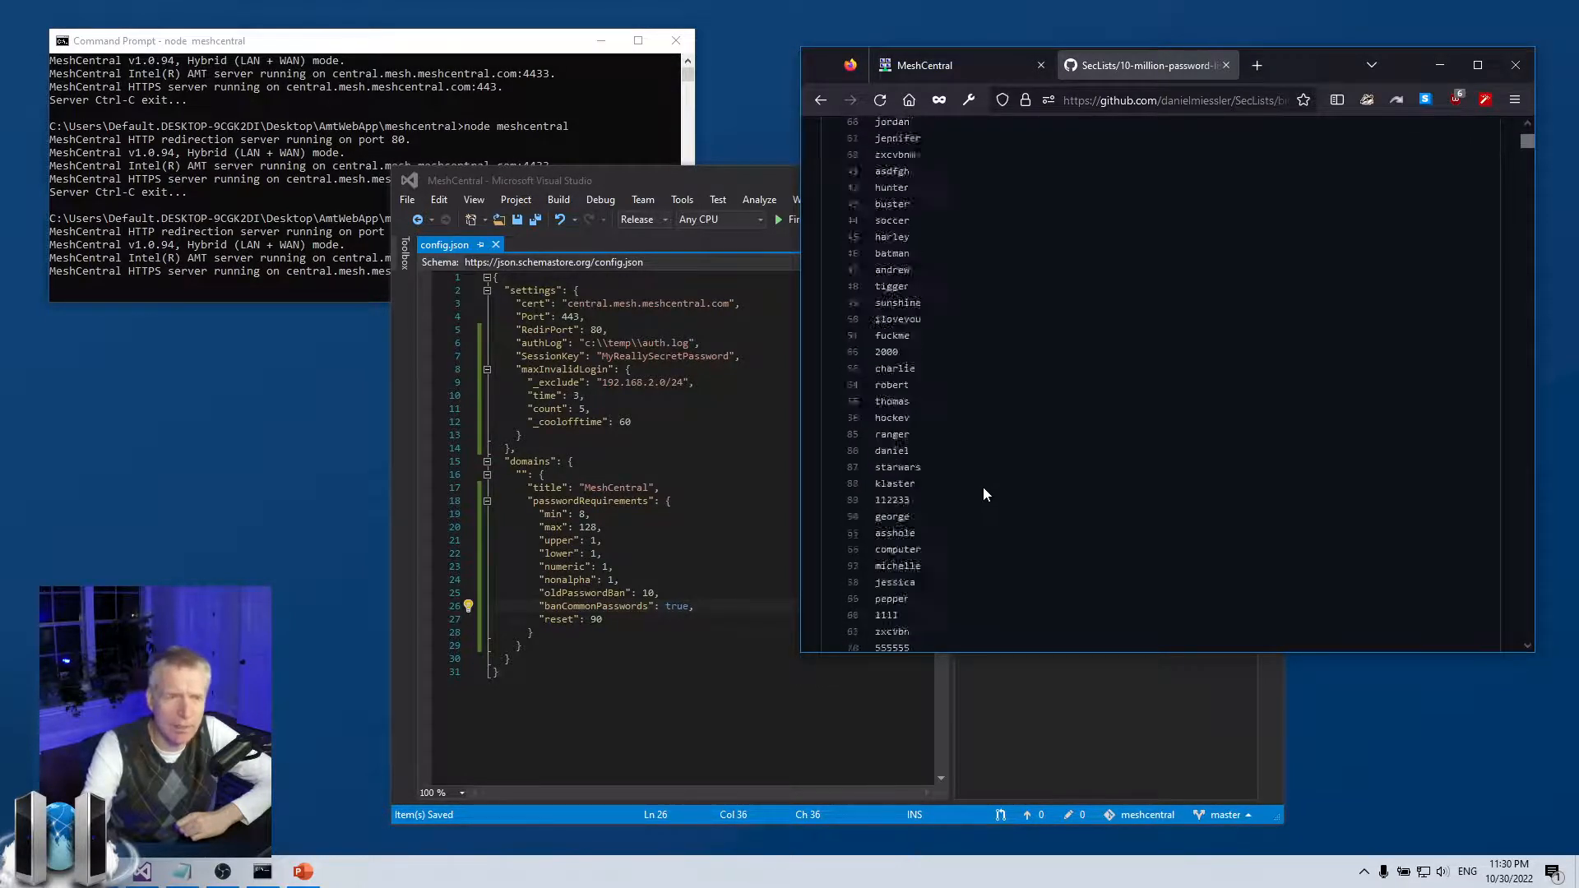
{"action": "scroll", "coordinate": [983, 487], "scroll_direction": "up", "scroll_amount": 10}
{"action": "scroll", "coordinate": [982, 487], "scroll_direction": "down", "scroll_amount": 1}
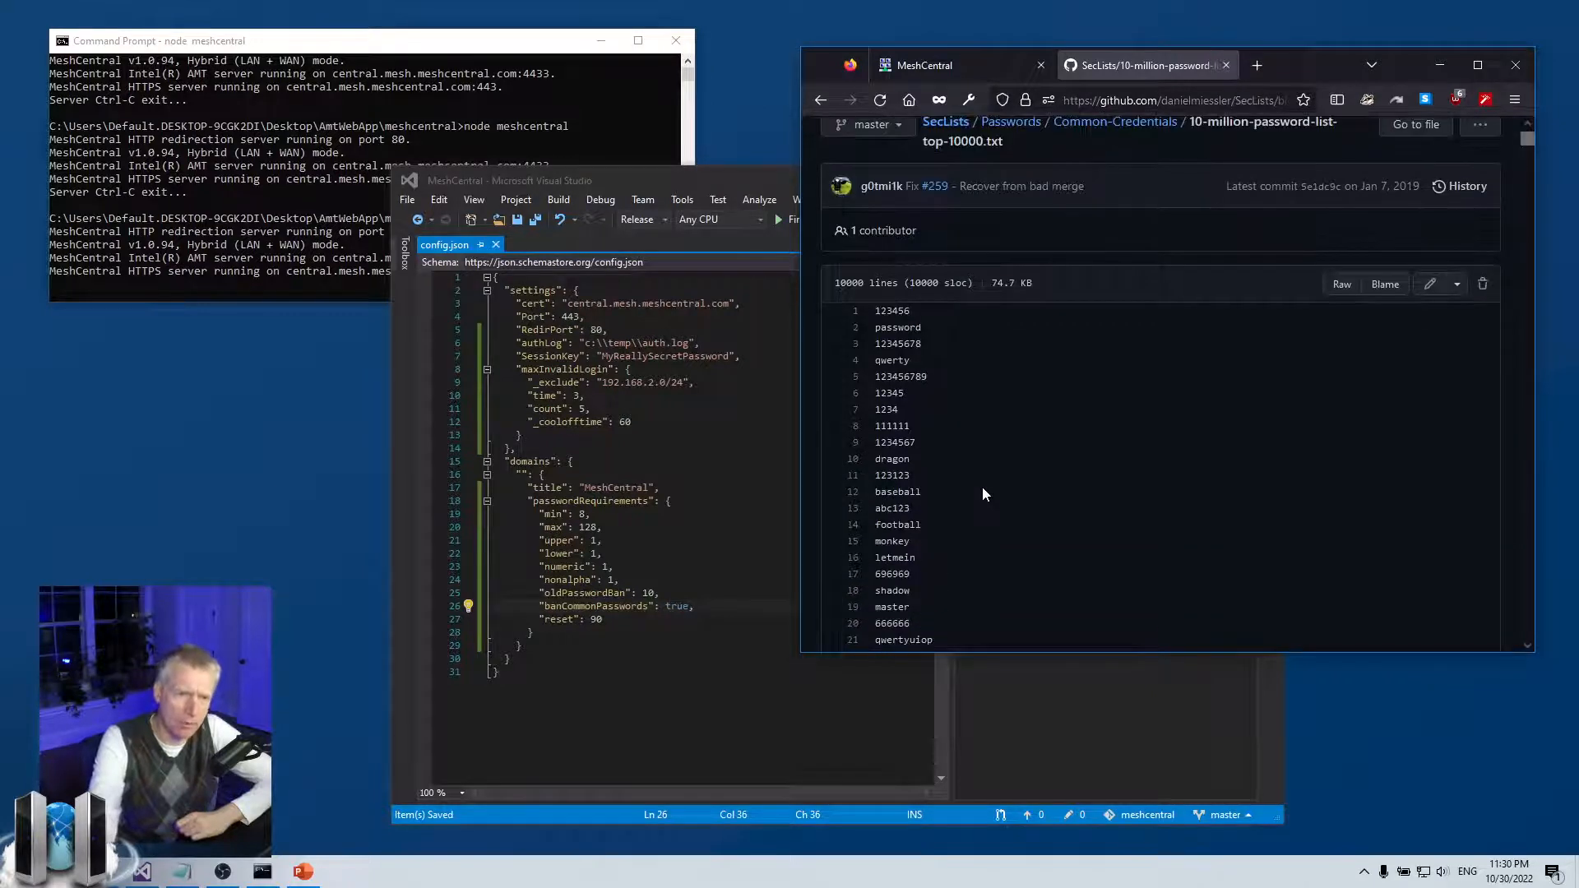
{"action": "scroll", "coordinate": [982, 486], "scroll_direction": "down", "scroll_amount": 1}
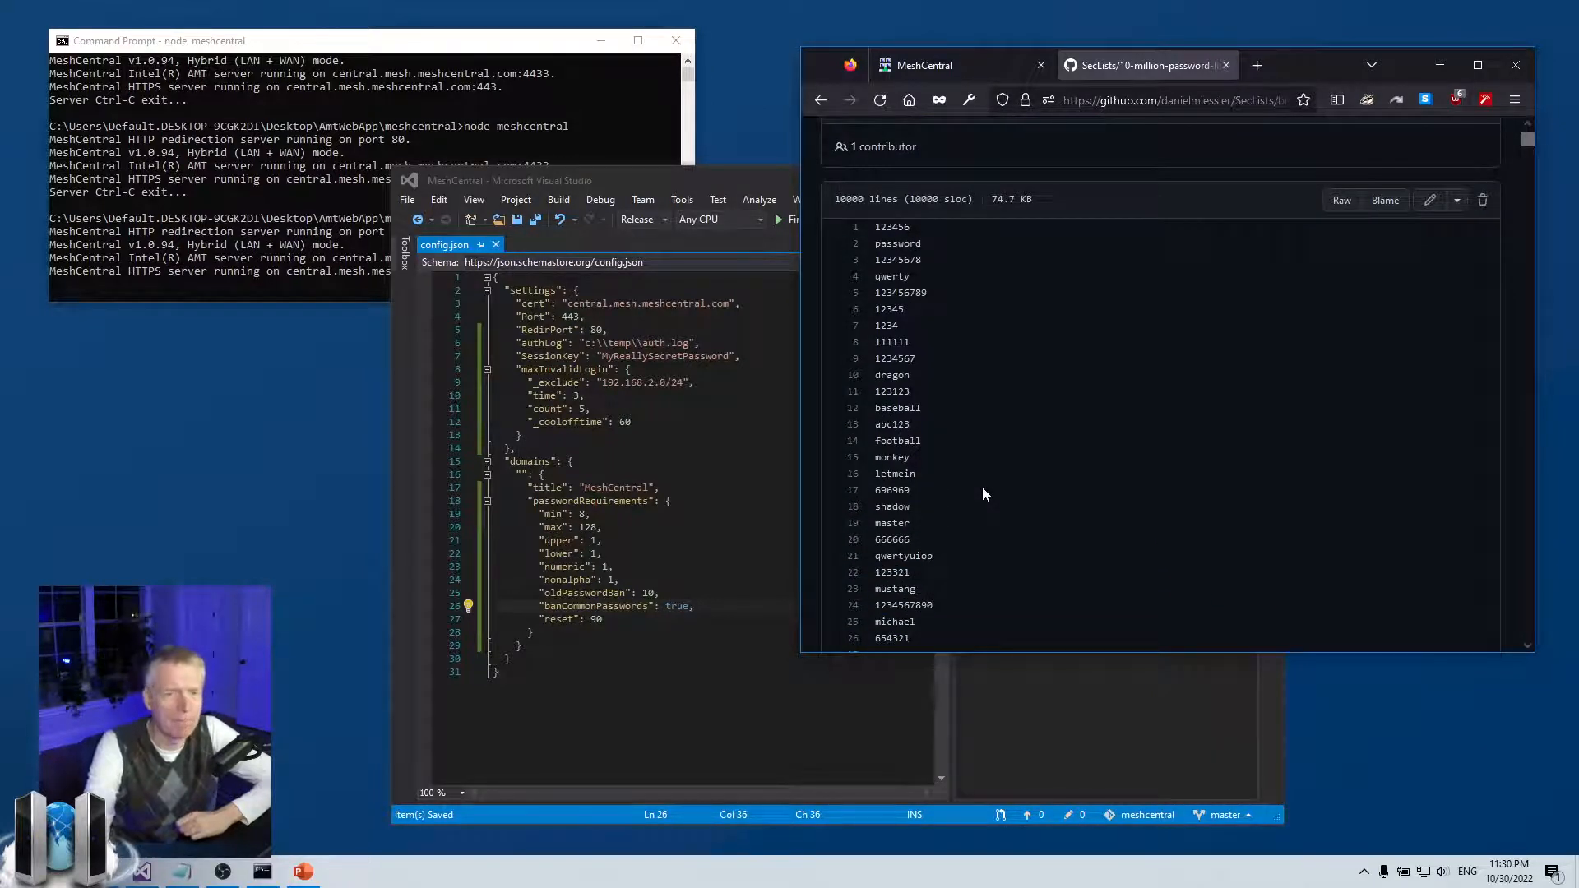
{"action": "left_click", "coordinate": [580, 608]}
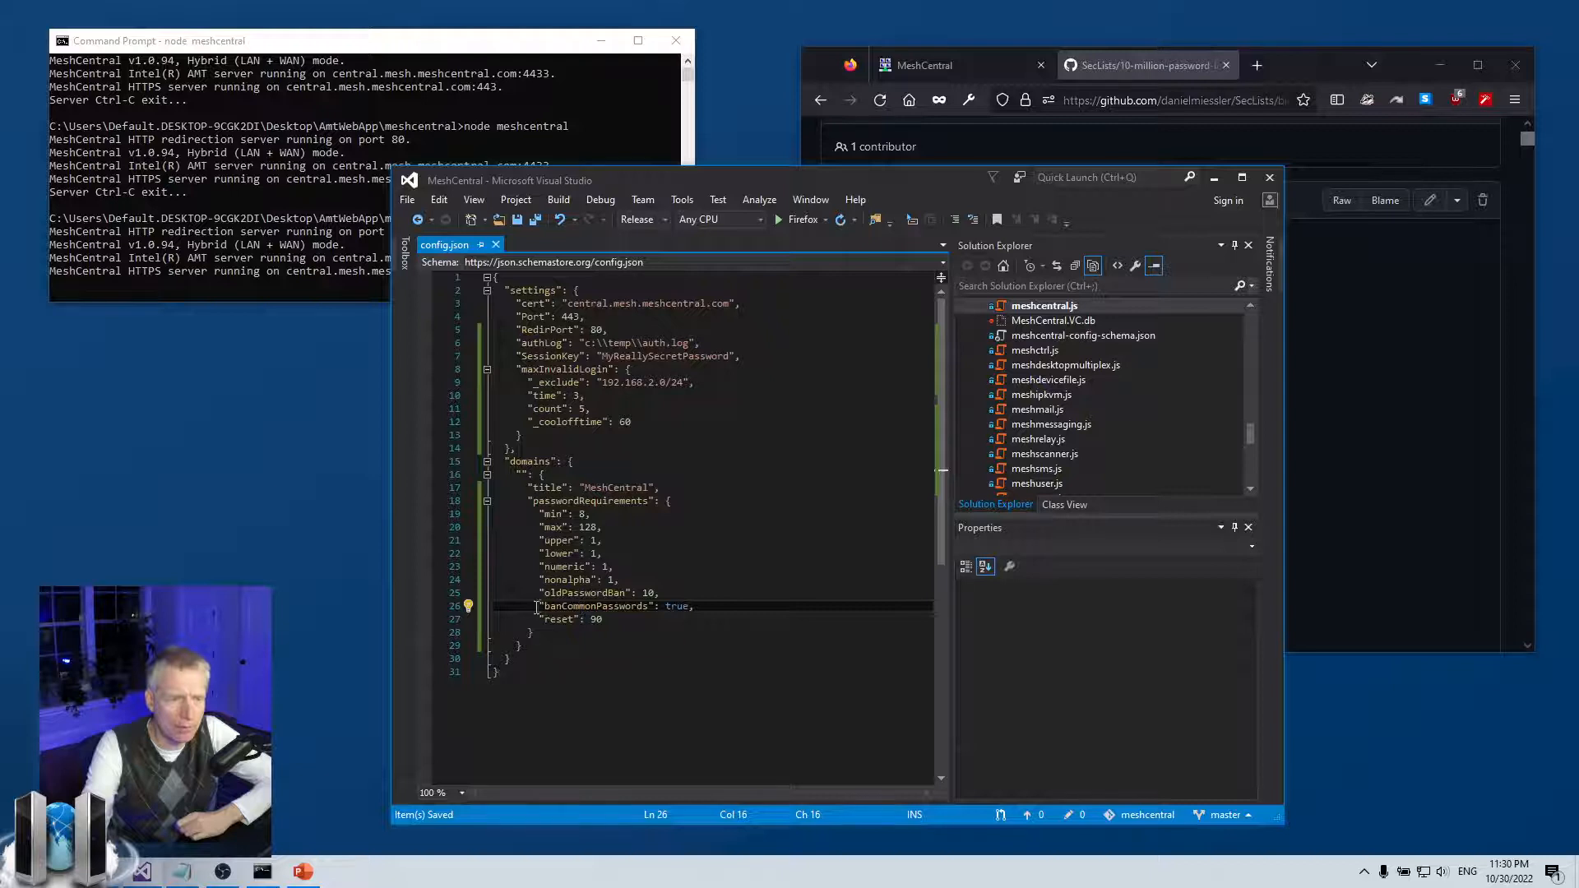
{"action": "mouse_move", "coordinate": [539, 607]}
{"action": "left_mouse_down"}
{"action": "mouse_move", "coordinate": [733, 607]}
{"action": "mouse_move", "coordinate": [540, 607]}
{"action": "left_mouse_up"}
{"action": "left_click", "coordinate": [678, 616]}
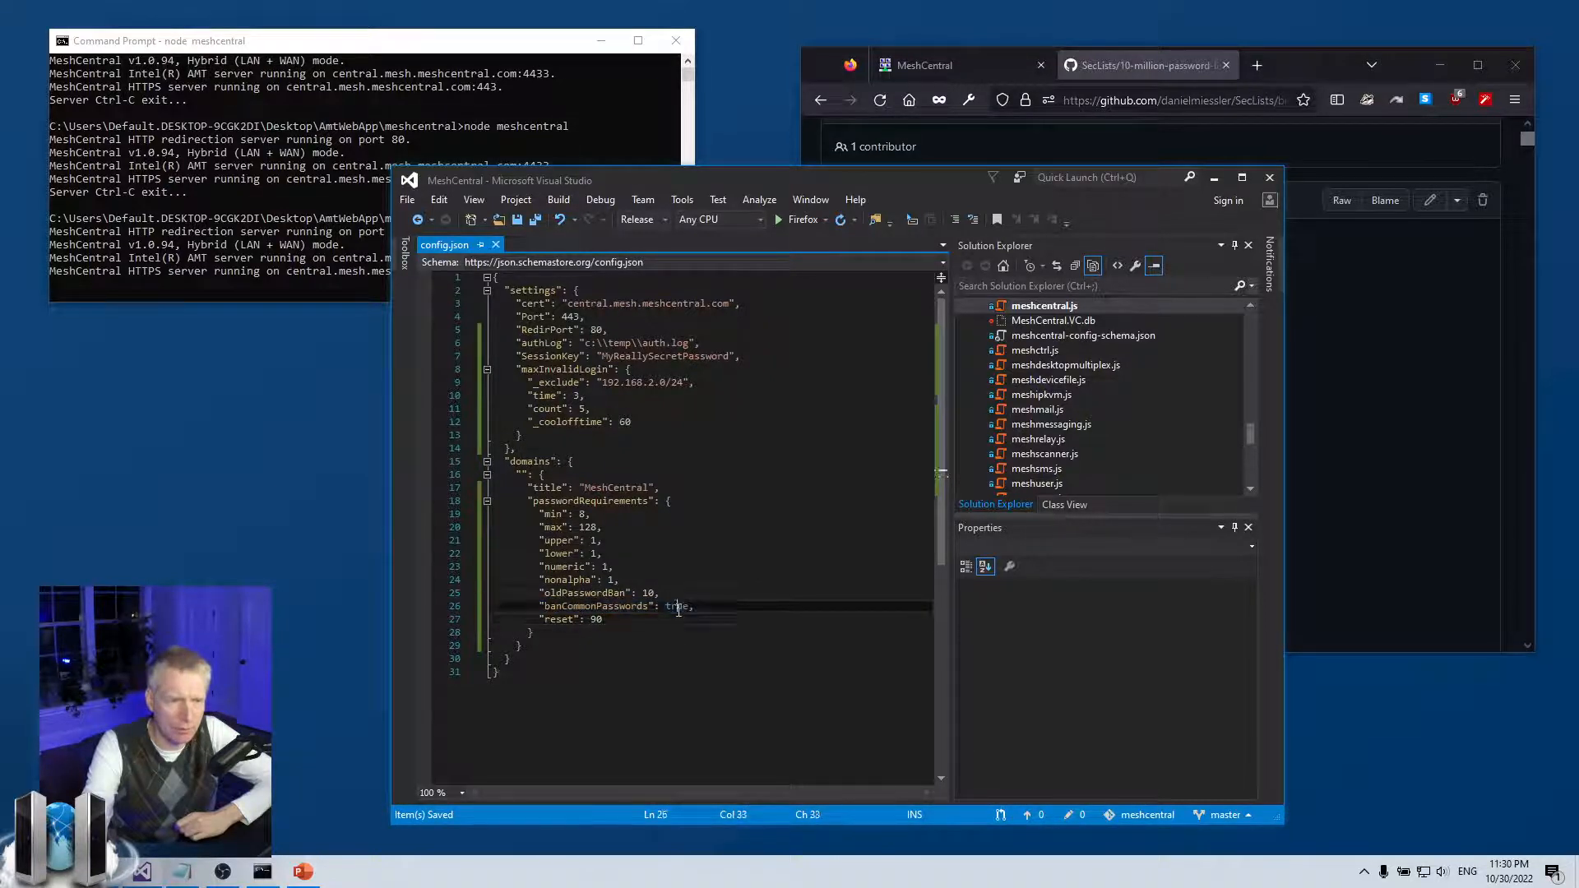
{"action": "key", "text": "Down"}
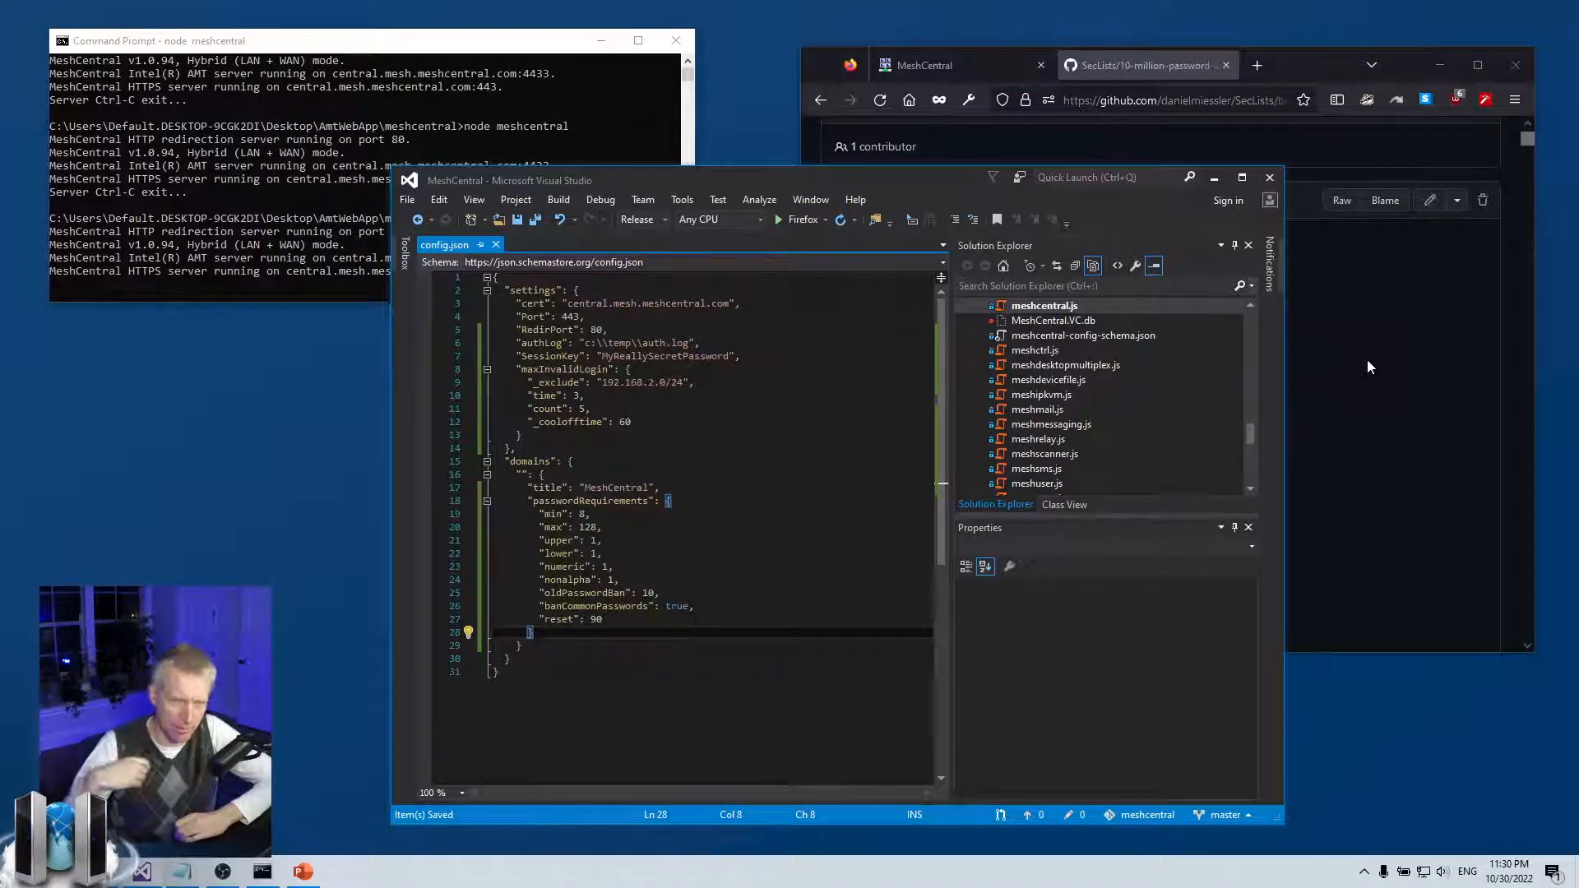
{"action": "left_click", "coordinate": [1368, 361]}
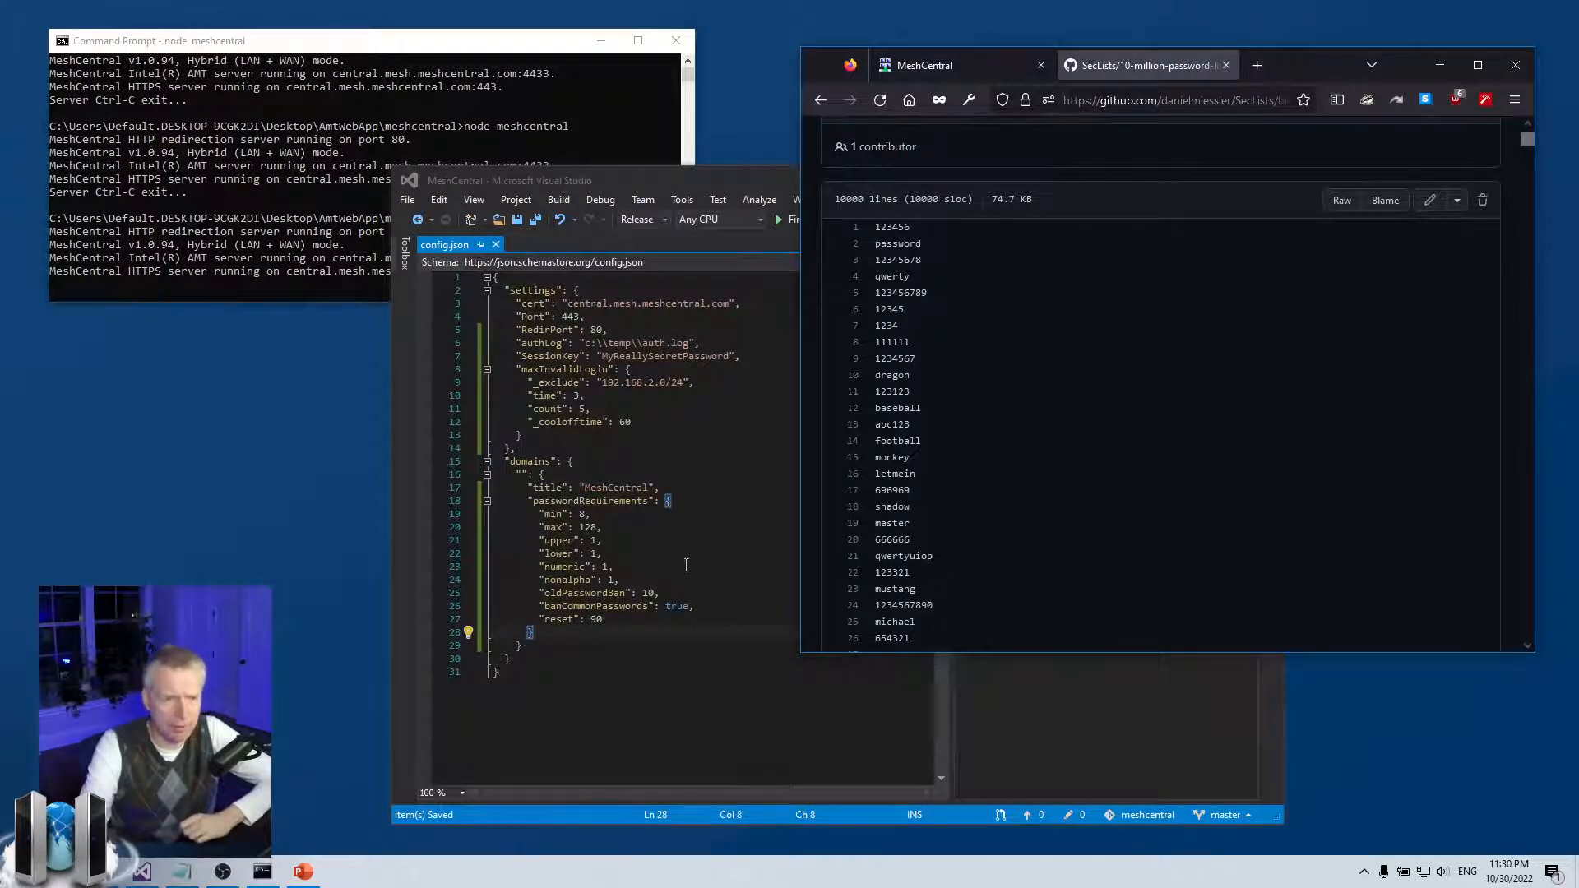
{"action": "scroll", "coordinate": [1030, 475], "scroll_direction": "down", "scroll_amount": 7}
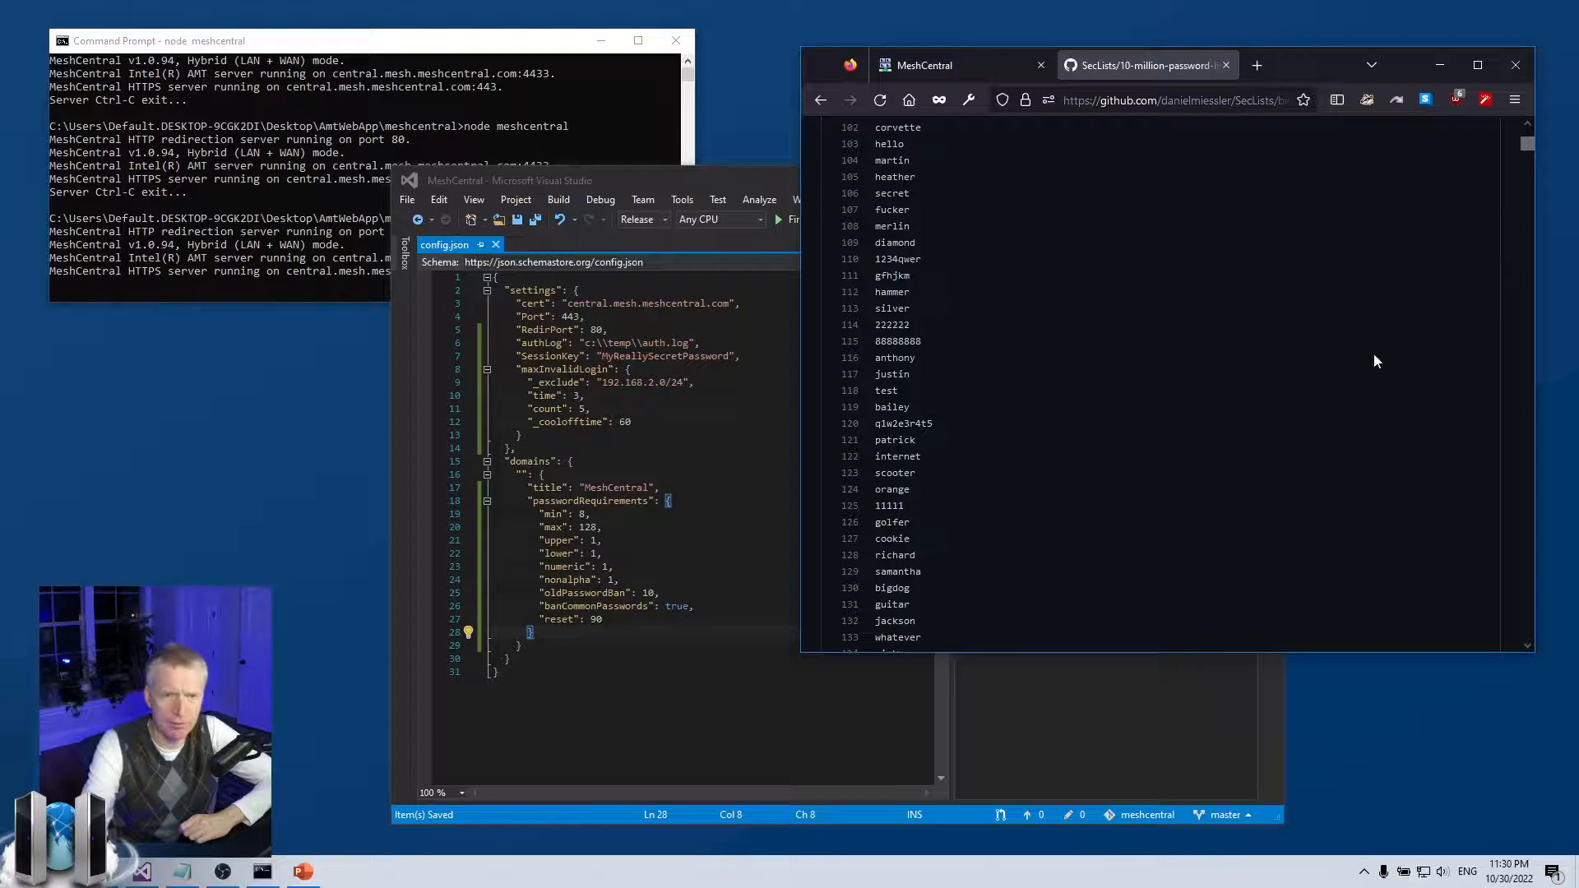
{"action": "scroll", "coordinate": [1364, 378], "scroll_direction": "up", "scroll_amount": 8}
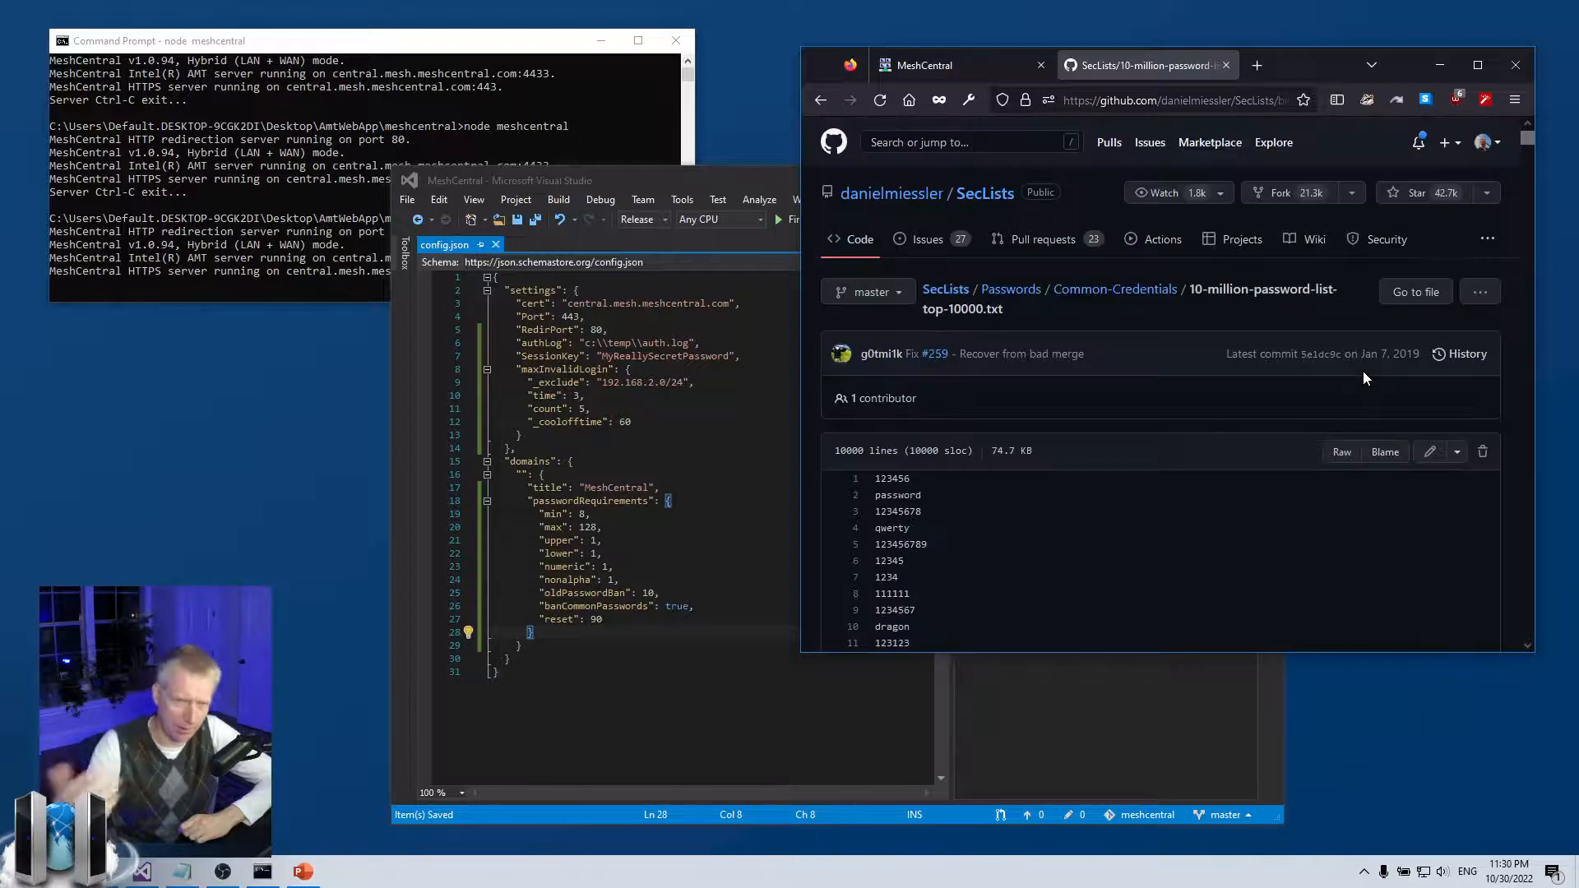
{"action": "left_click", "coordinate": [700, 599]}
{"action": "left_click", "coordinate": [727, 606]}
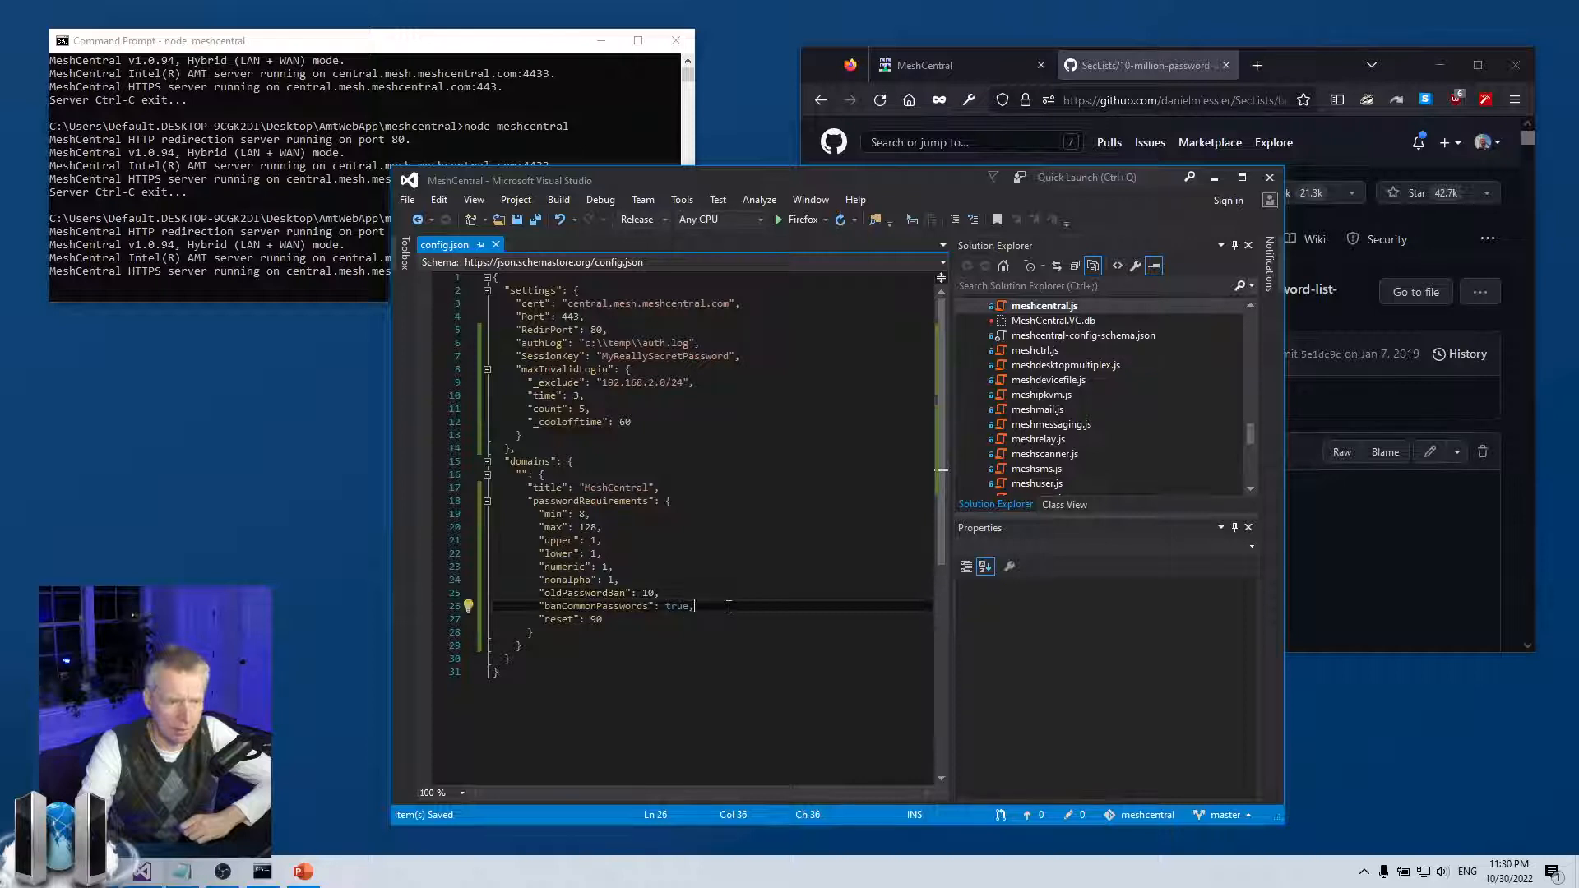
{"action": "left_click", "coordinate": [1374, 546]}
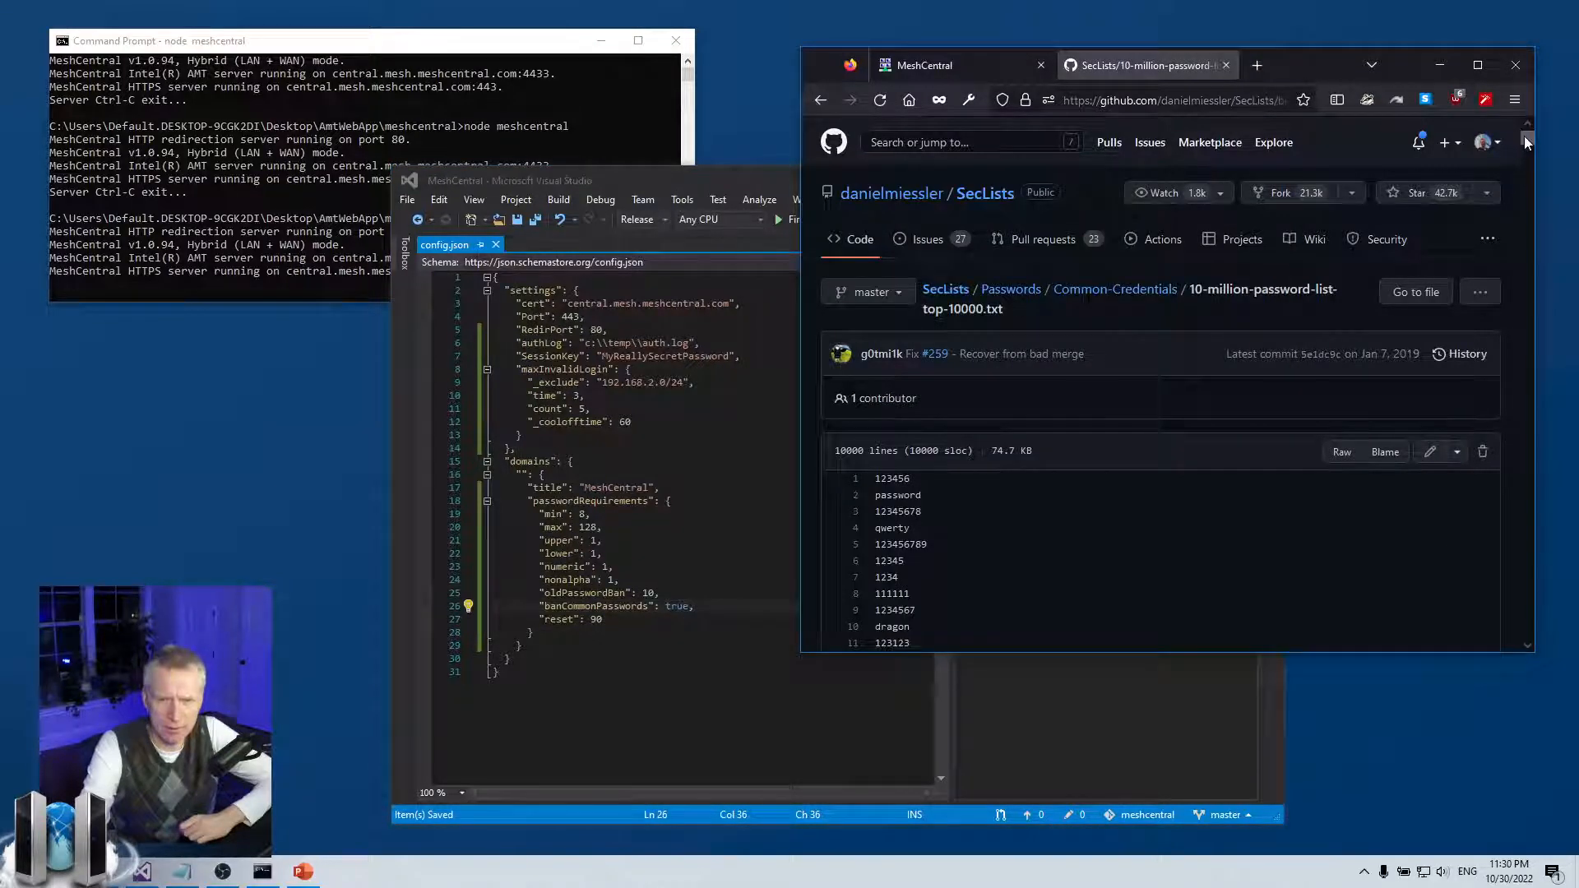
{"action": "left_click", "coordinate": [610, 575]}
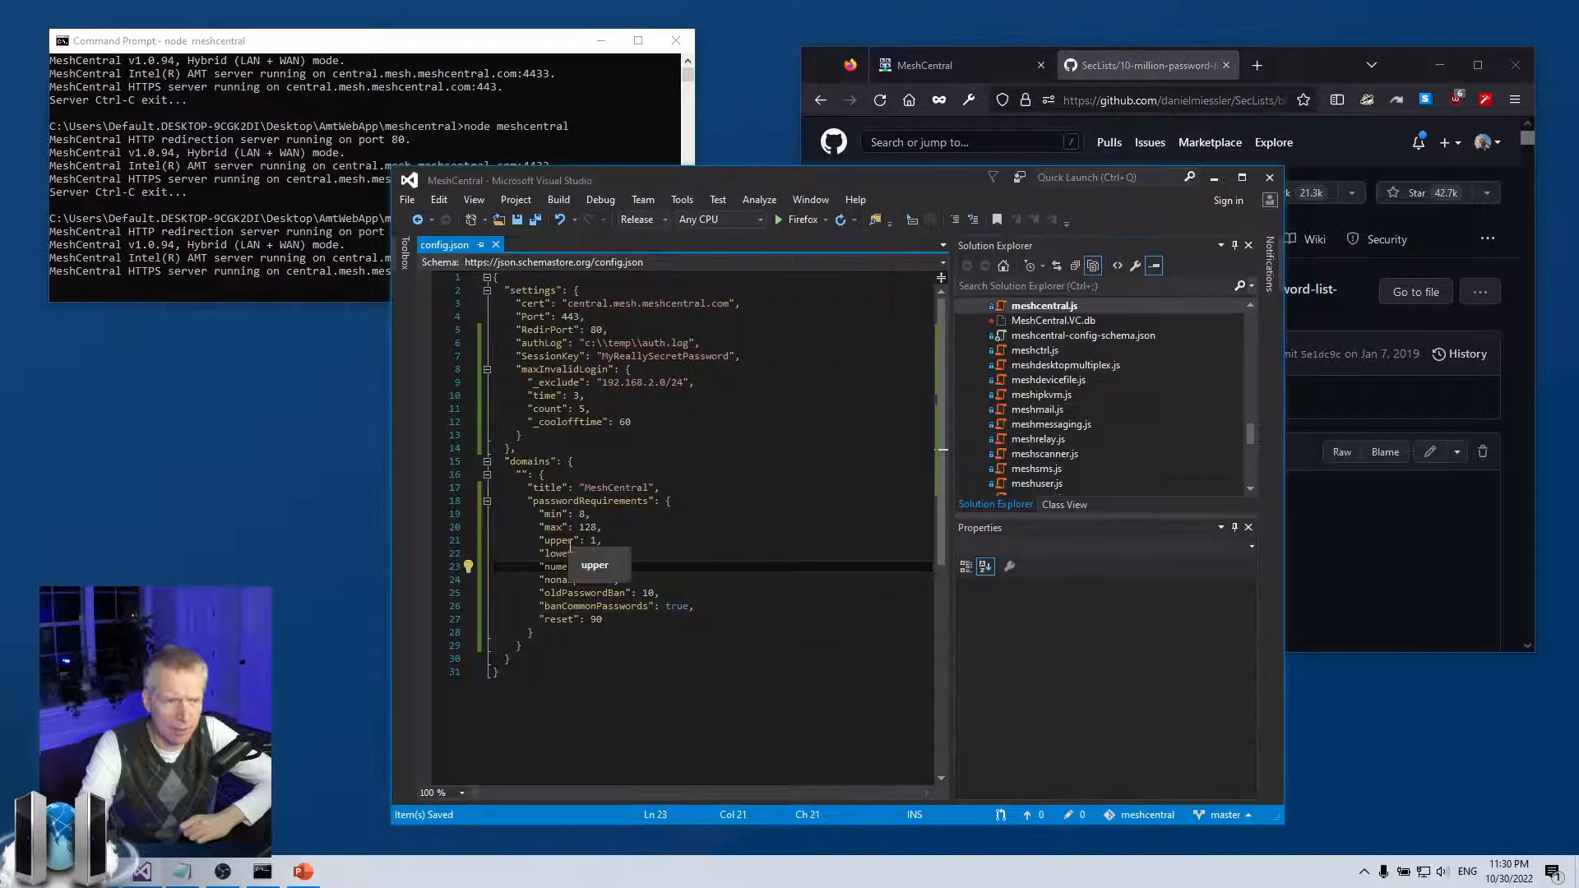
{"action": "left_click_drag", "start_coordinate": [569, 540], "coordinate": [432, 538]}
{"action": "double_click", "coordinate": [642, 606]}
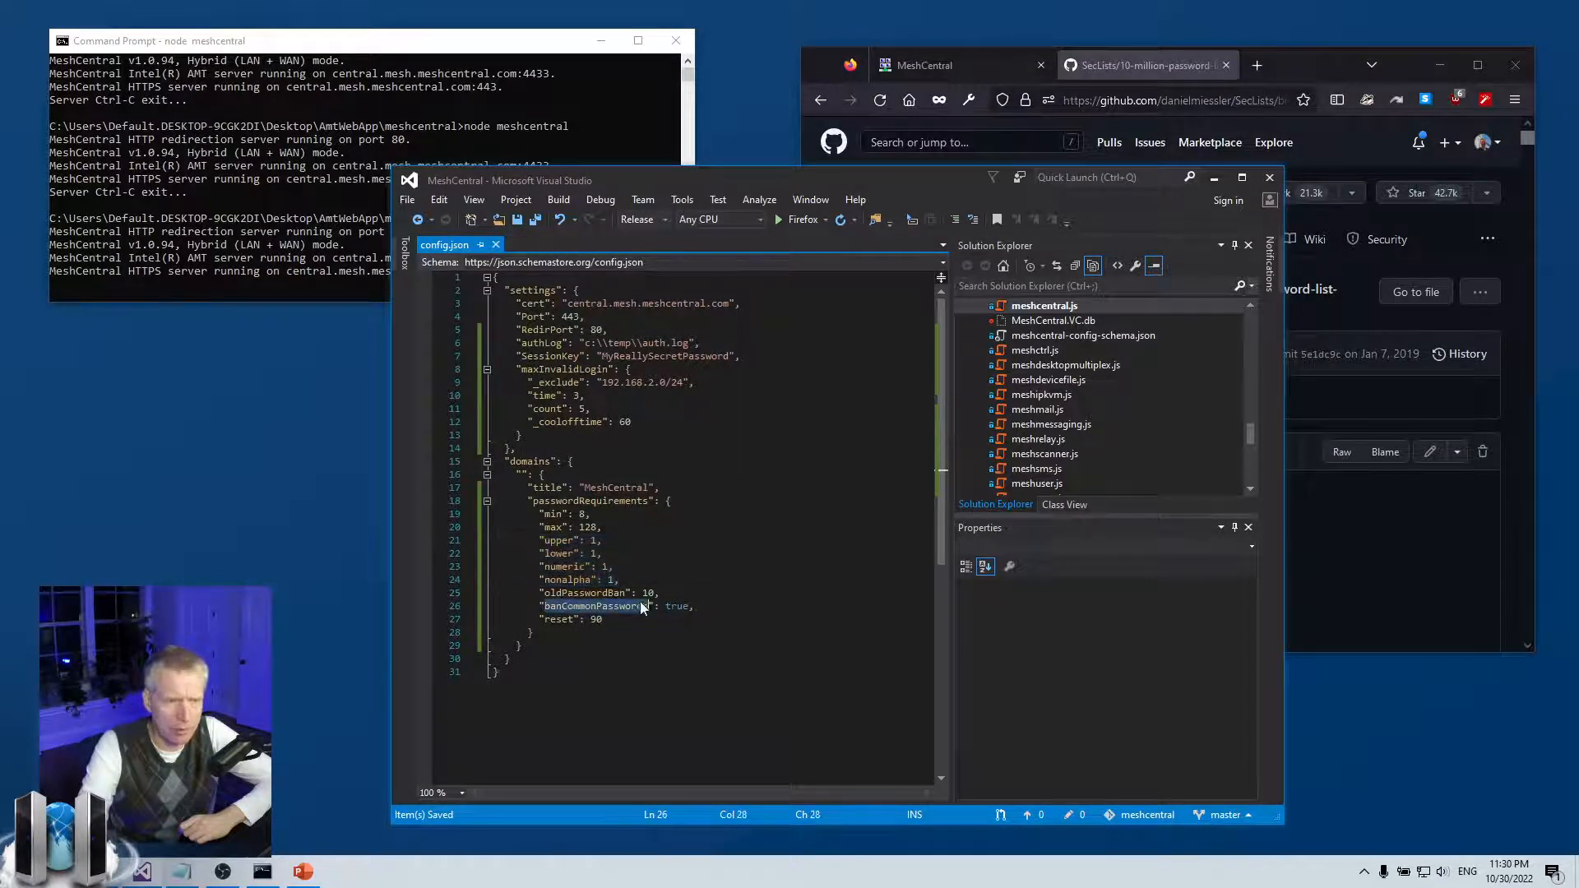
{"action": "left_click", "coordinate": [1414, 543]}
{"action": "left_click_drag", "start_coordinate": [1528, 137], "coordinate": [1517, 634]}
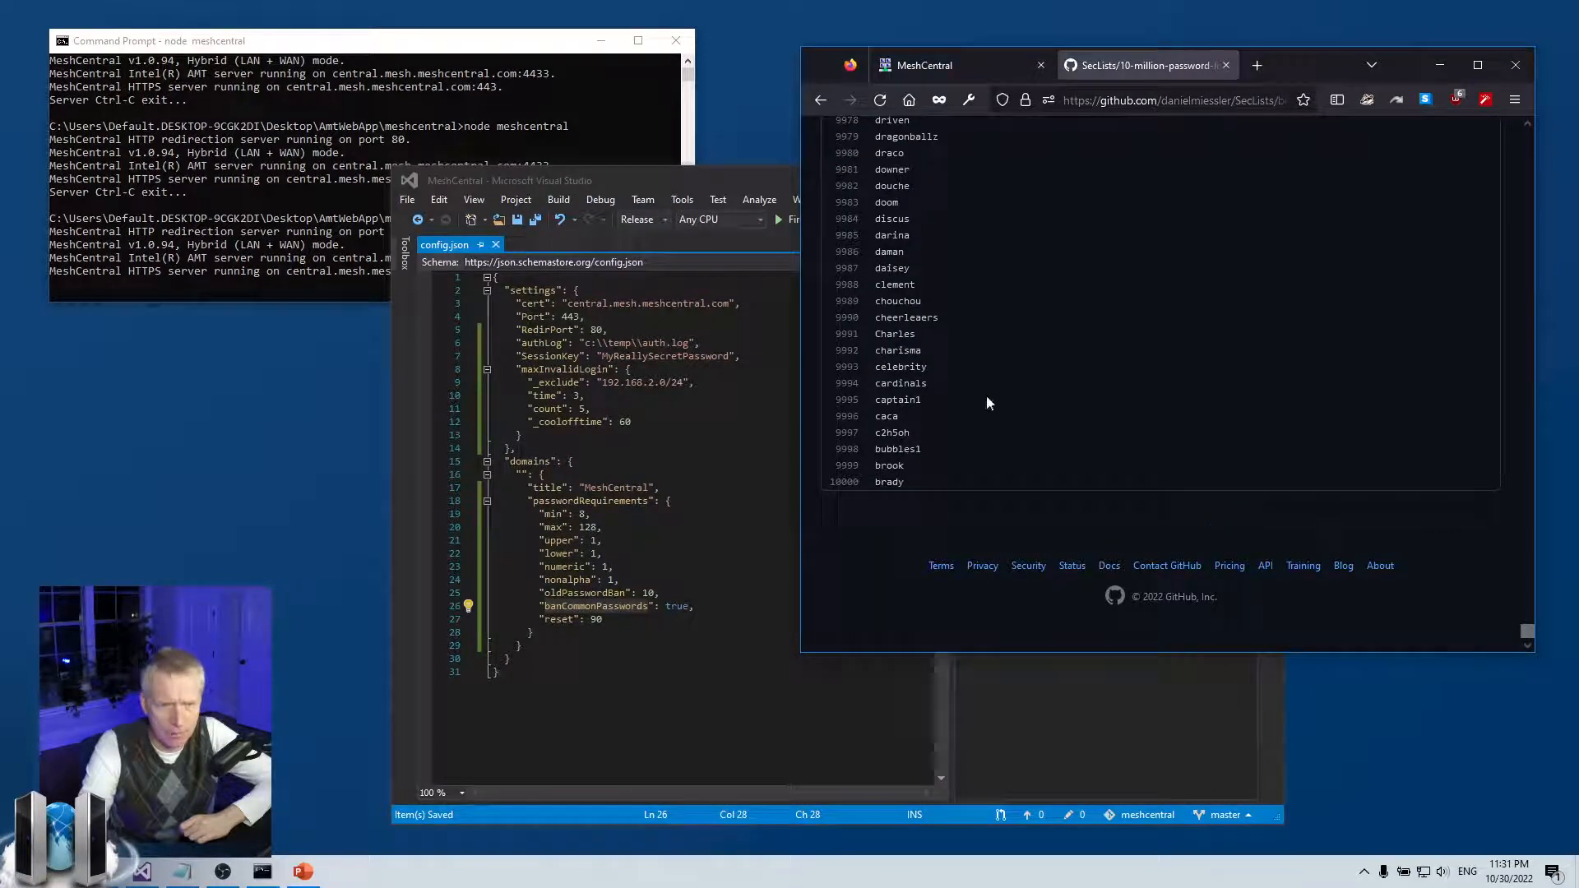
{"action": "left_click_drag", "start_coordinate": [875, 338], "coordinate": [917, 339]}
{"action": "left_click", "coordinate": [912, 339]}
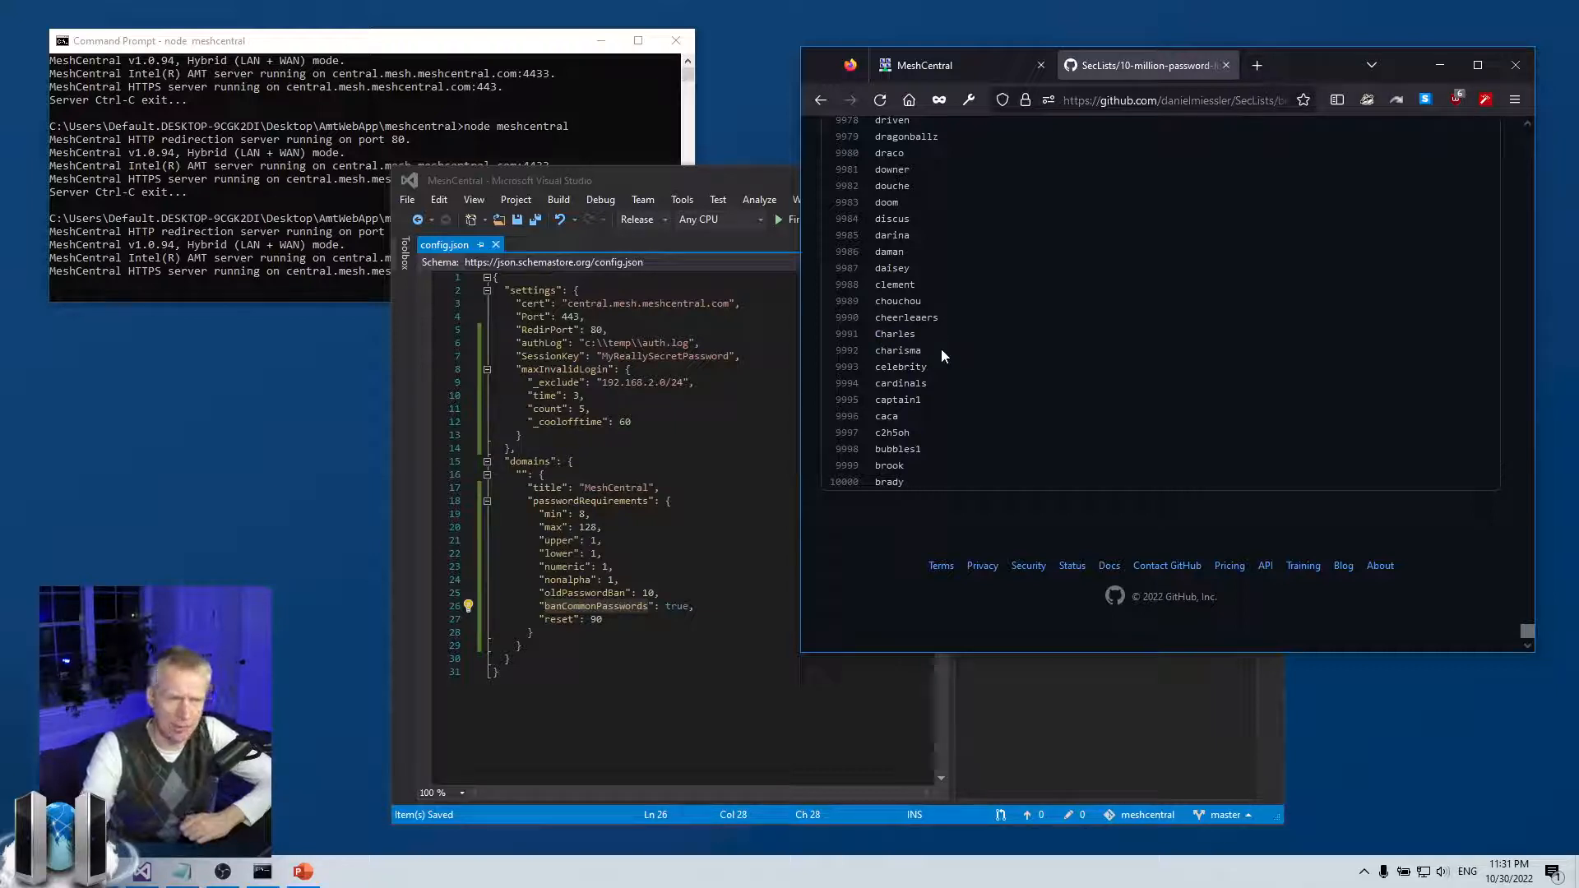
{"action": "scroll", "coordinate": [942, 352], "scroll_direction": "up", "scroll_amount": 5}
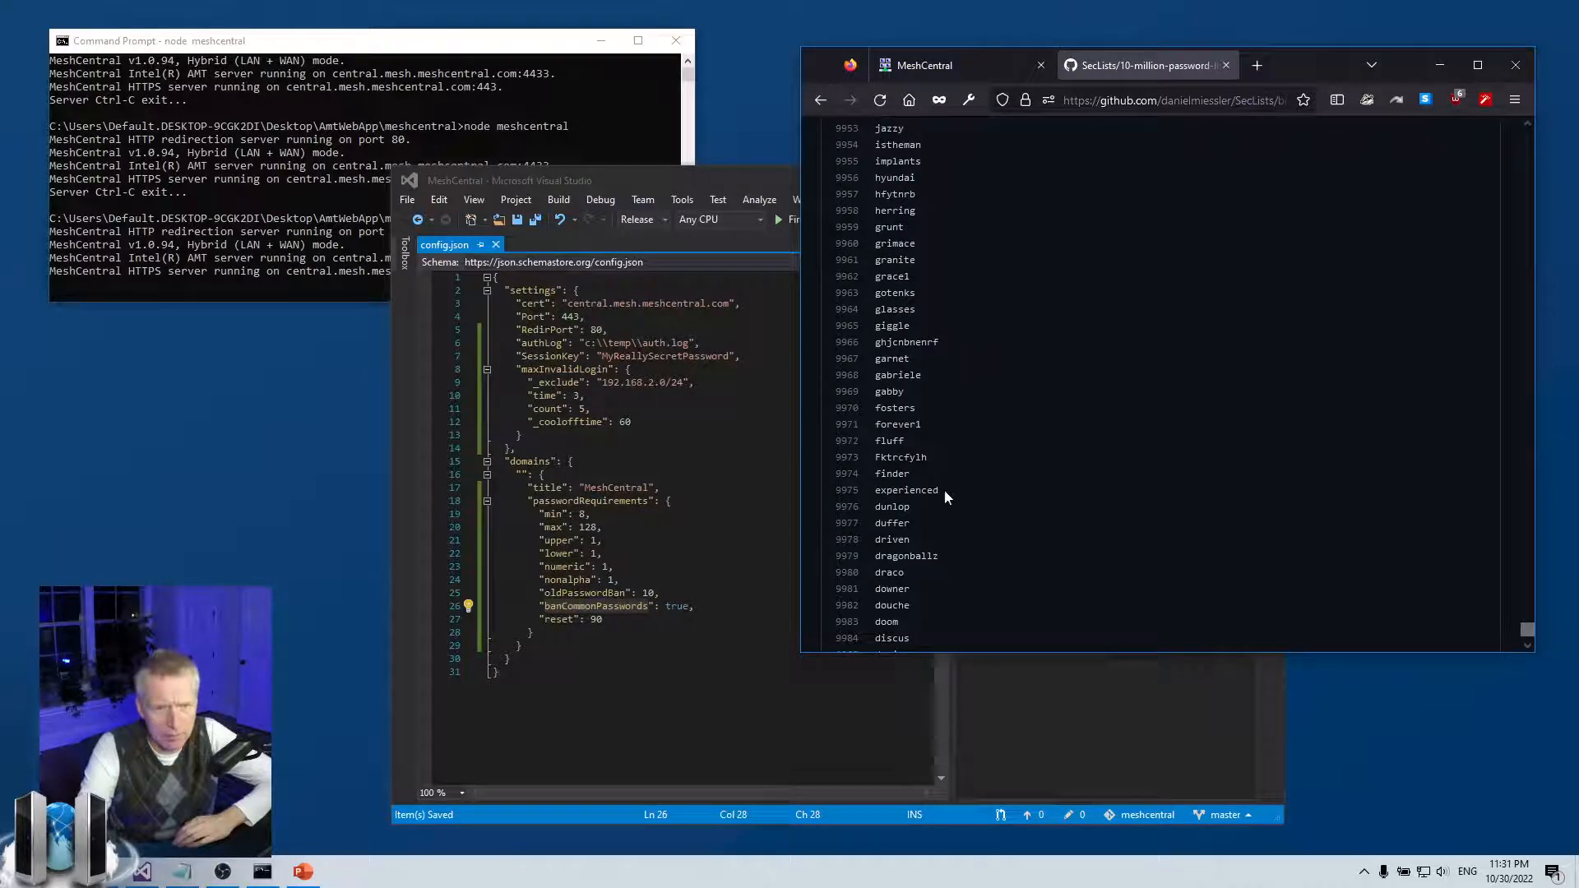
{"action": "scroll", "coordinate": [945, 494], "scroll_direction": "up", "scroll_amount": 5}
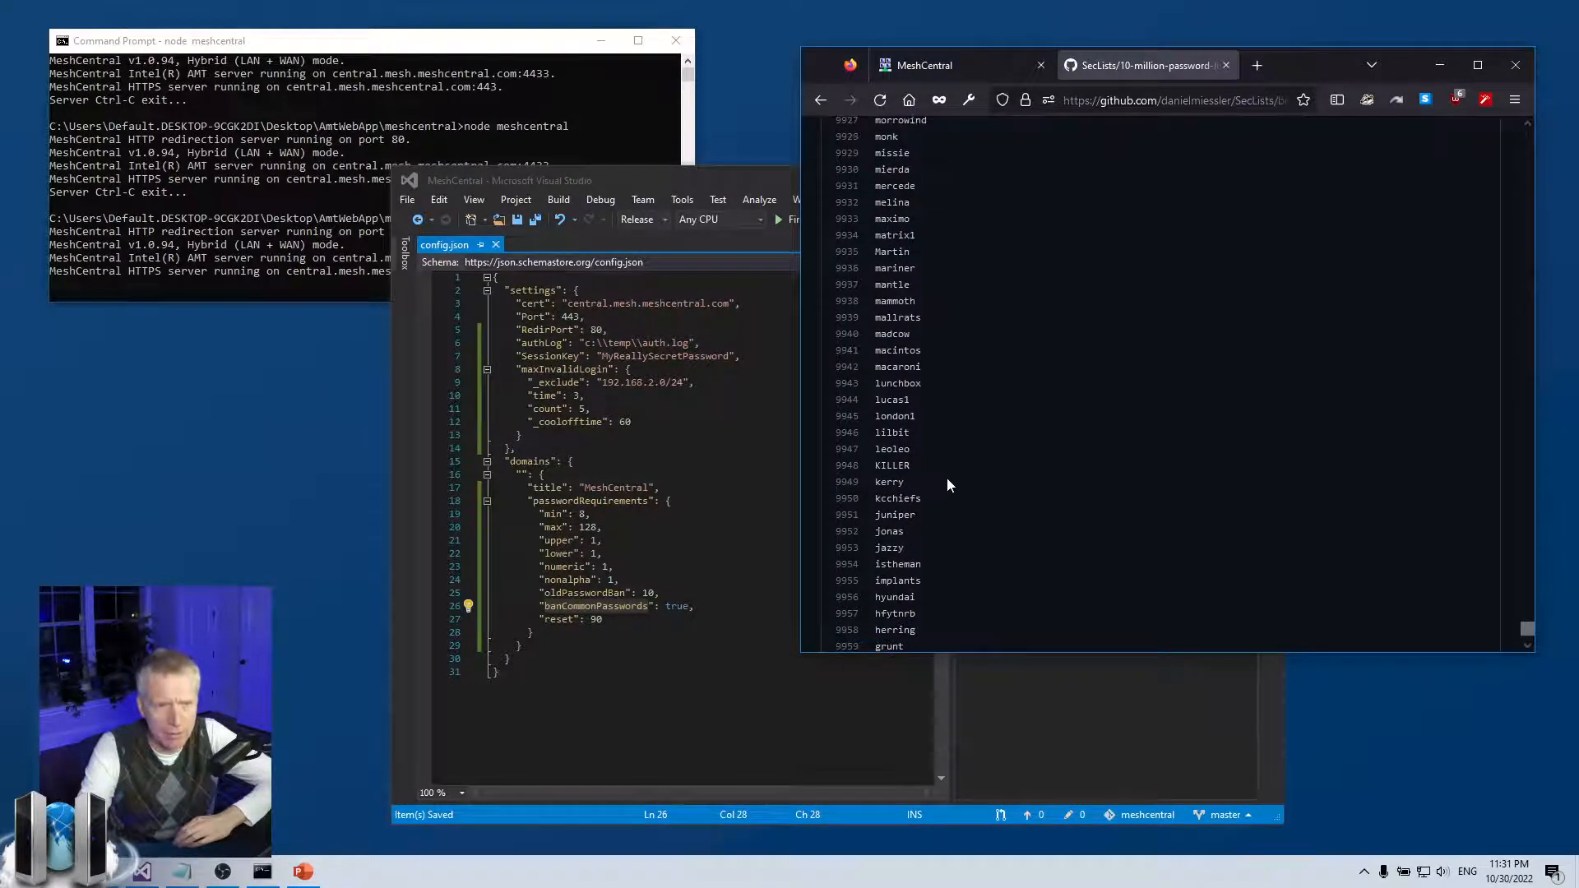
{"action": "scroll", "coordinate": [948, 473], "scroll_direction": "down", "scroll_amount": 8}
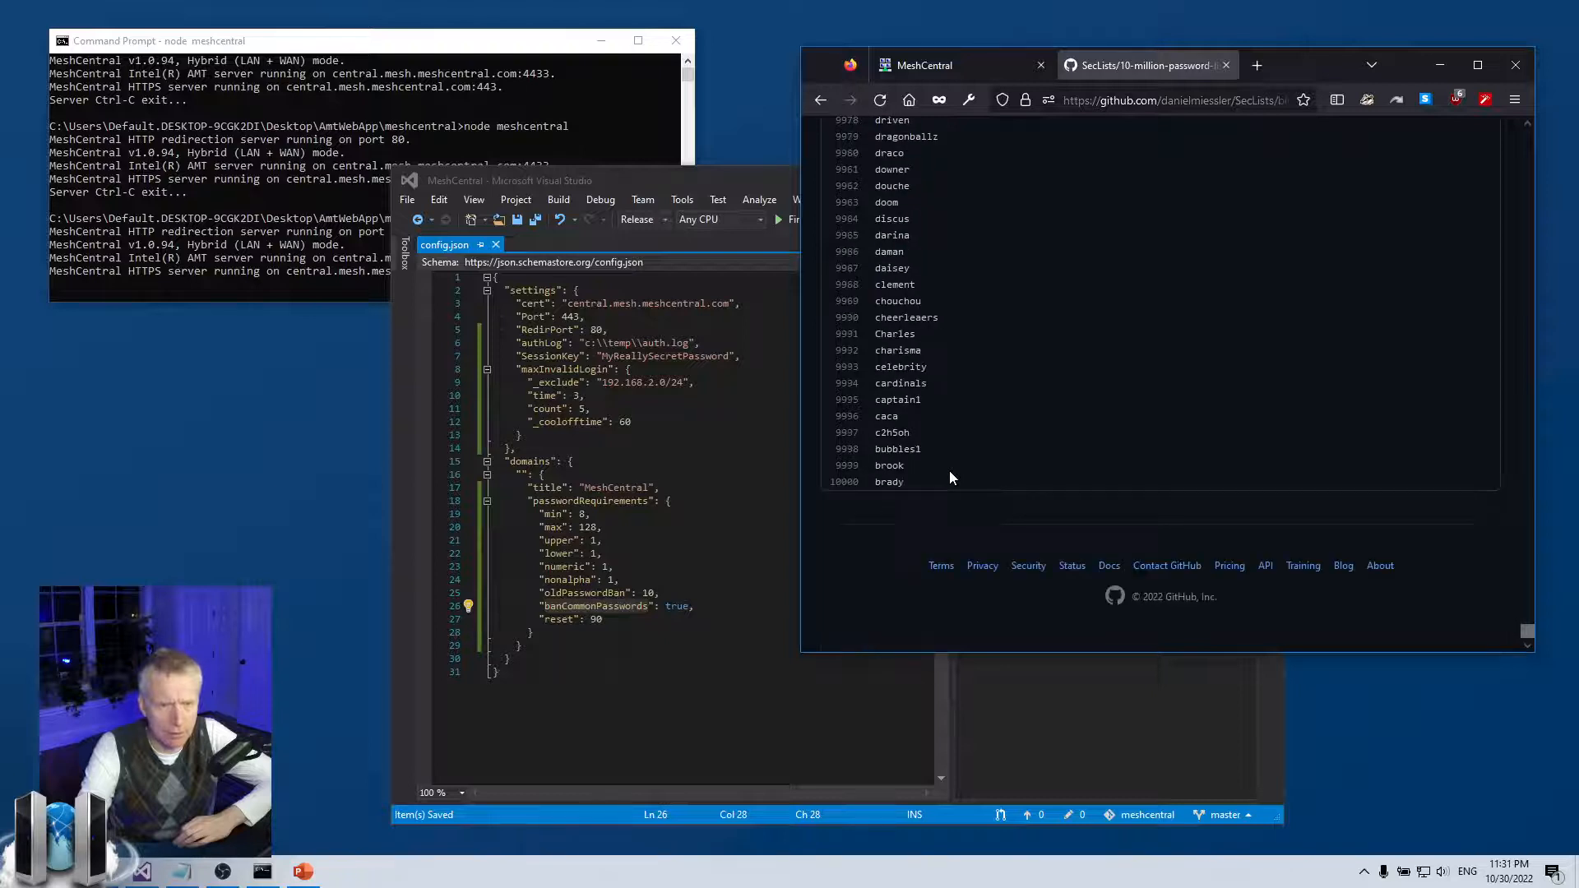
{"action": "left_click", "coordinate": [607, 553]}
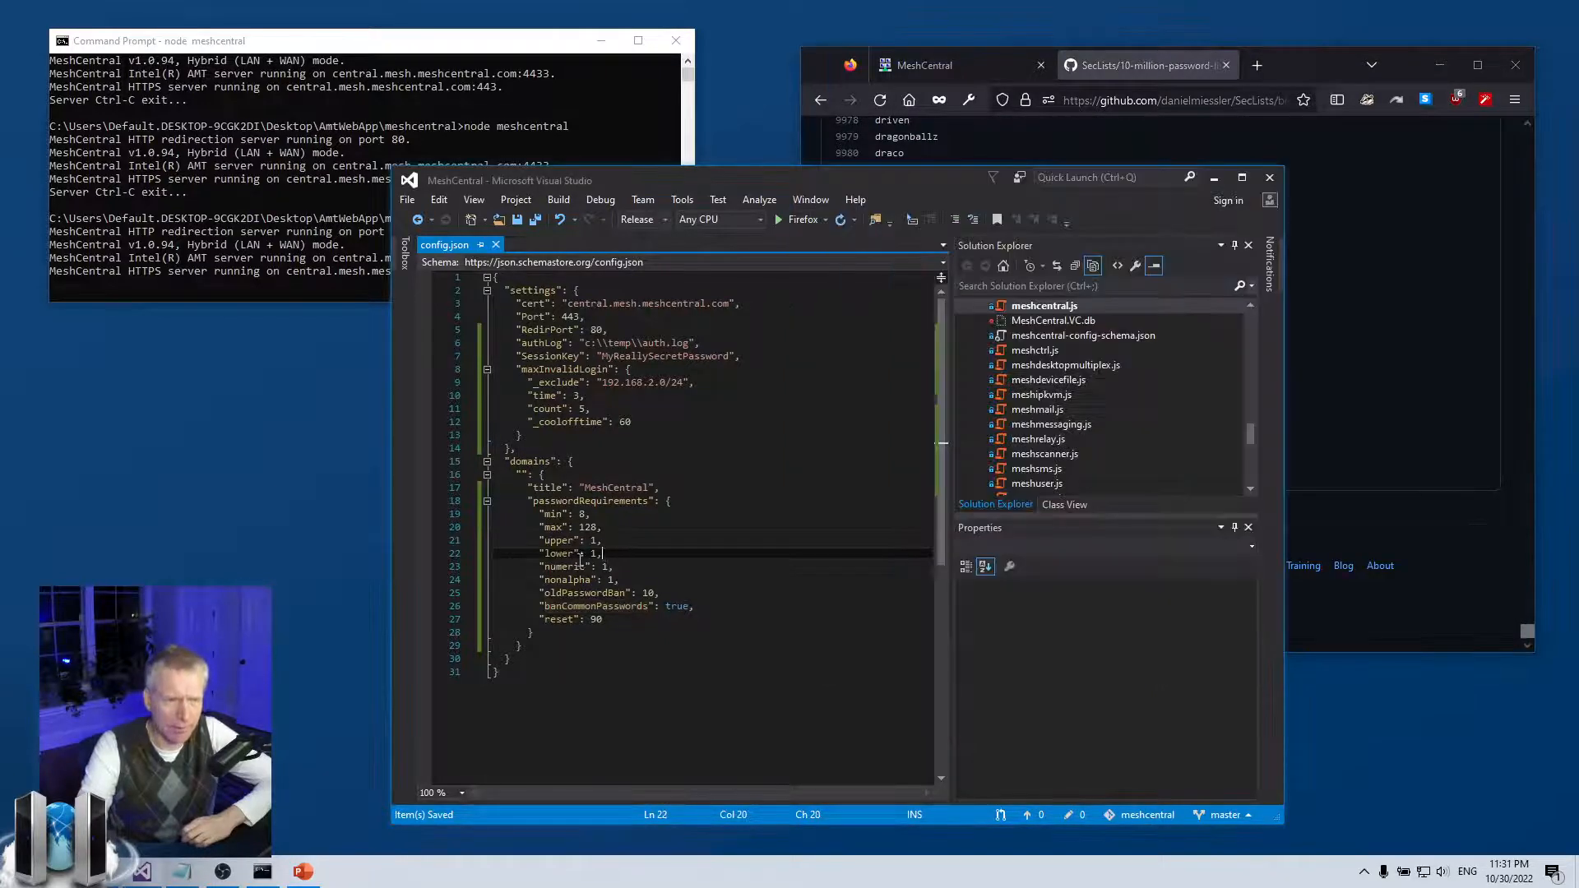
{"action": "left_click_drag", "start_coordinate": [522, 540], "coordinate": [464, 551]}
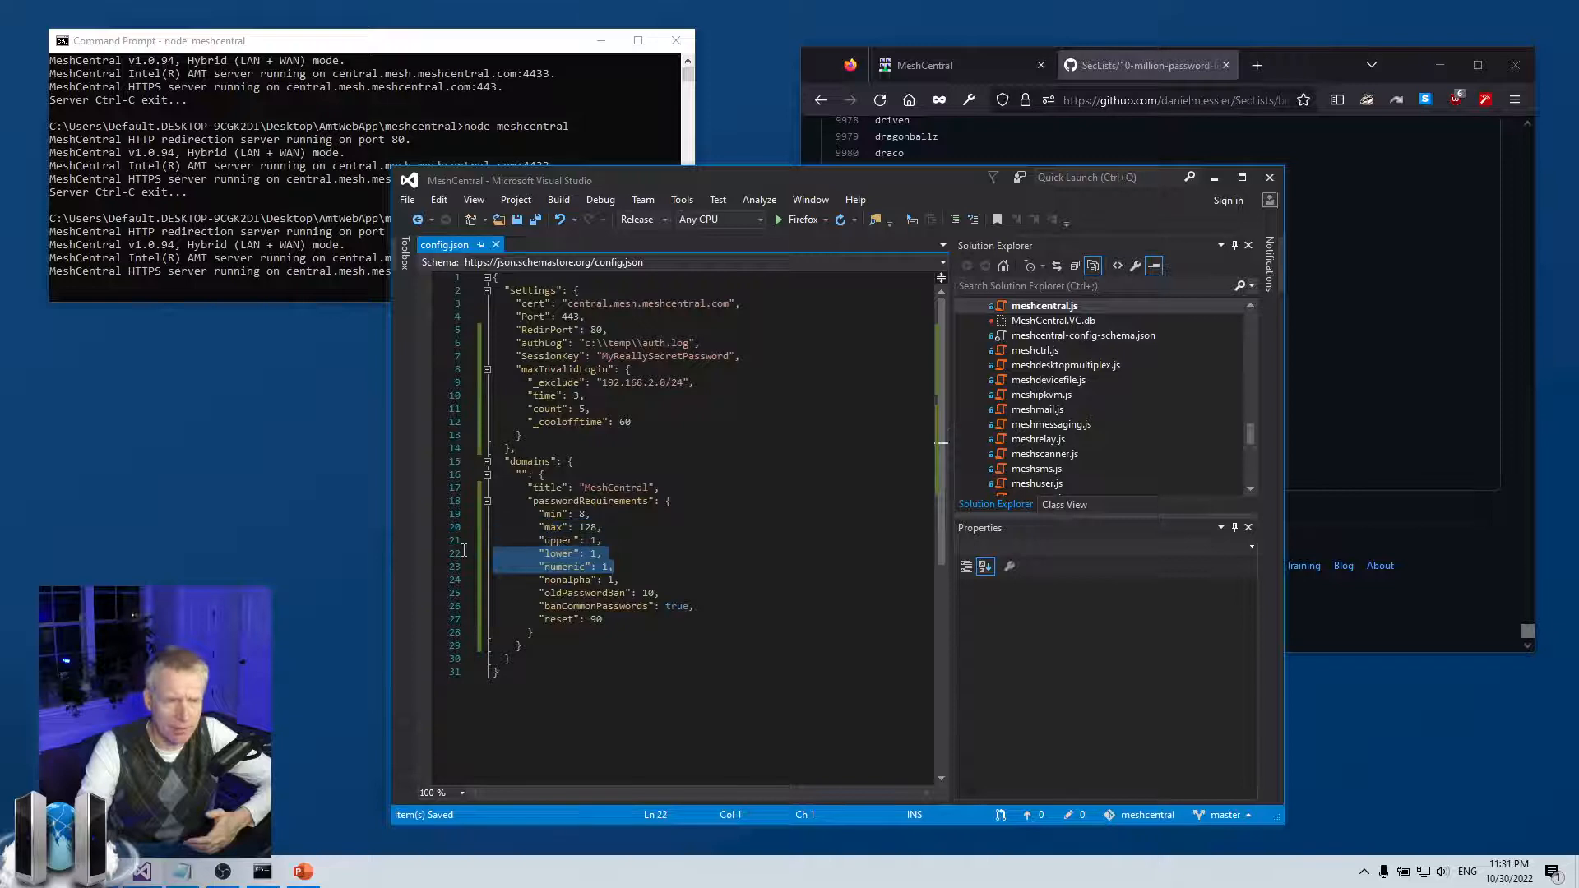
{"action": "left_click", "coordinate": [648, 558]}
{"action": "left_click_drag", "start_coordinate": [593, 515], "coordinate": [494, 517]}
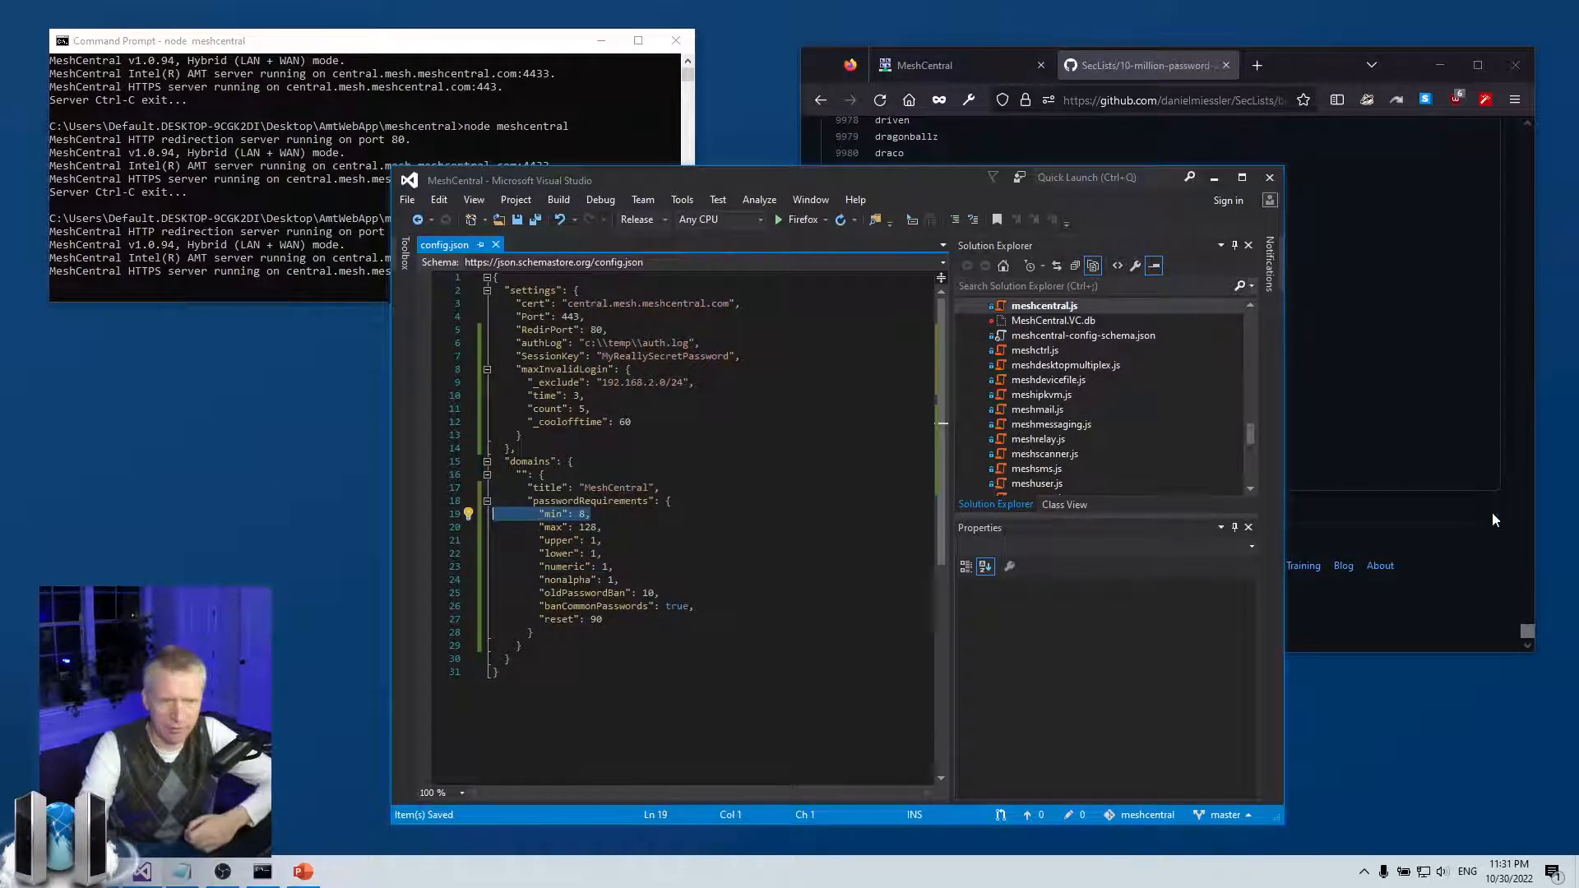
{"action": "double_click", "coordinate": [608, 607]}
{"action": "double_click", "coordinate": [676, 606]}
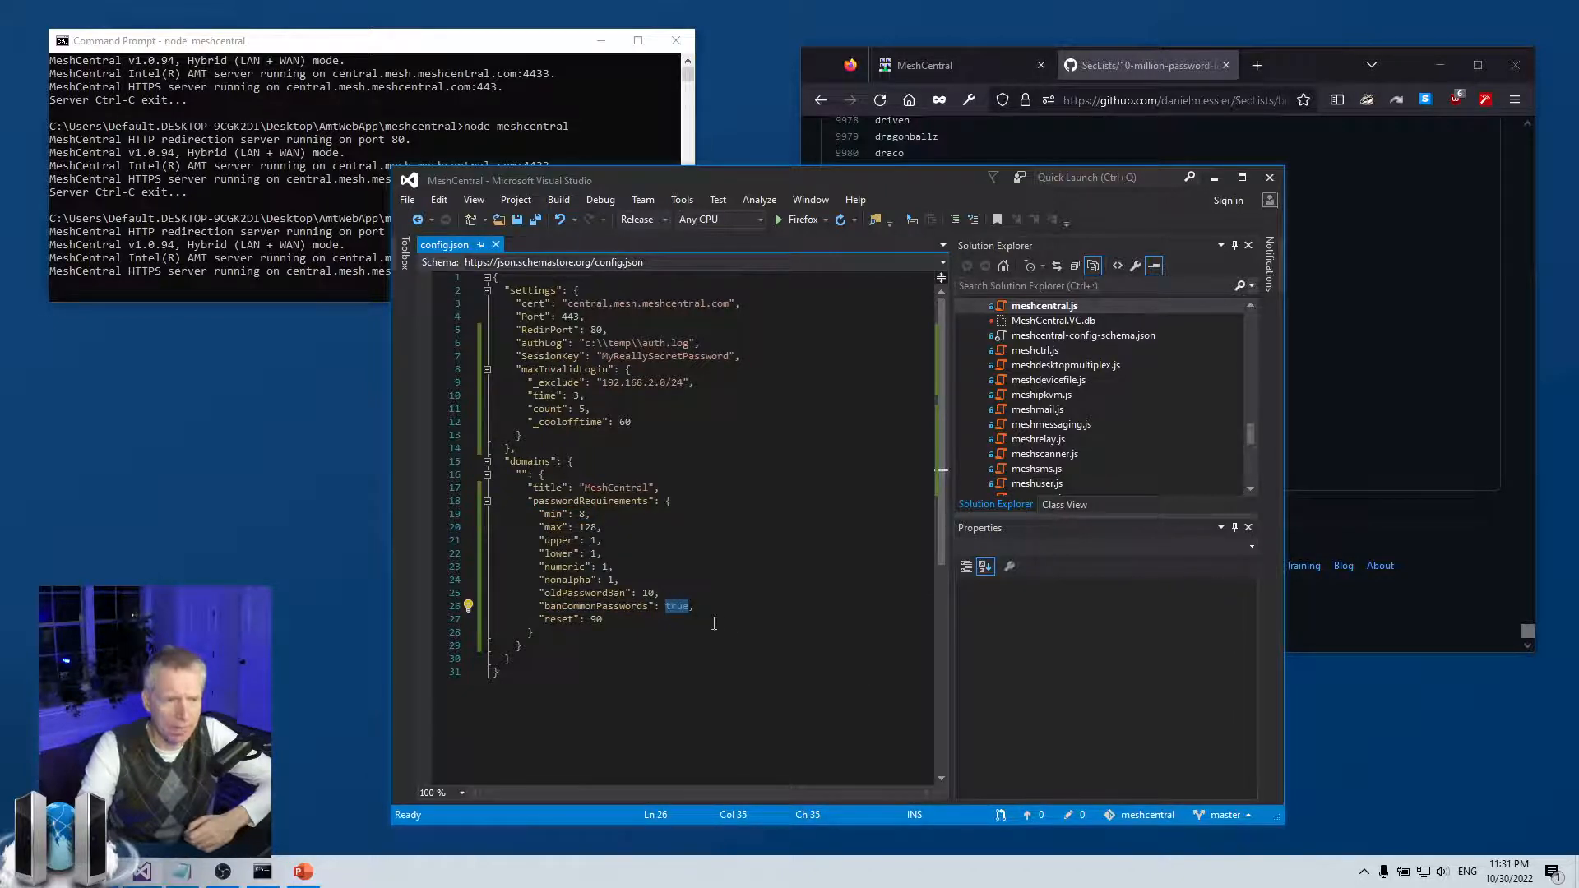
{"action": "left_click", "coordinate": [867, 612]}
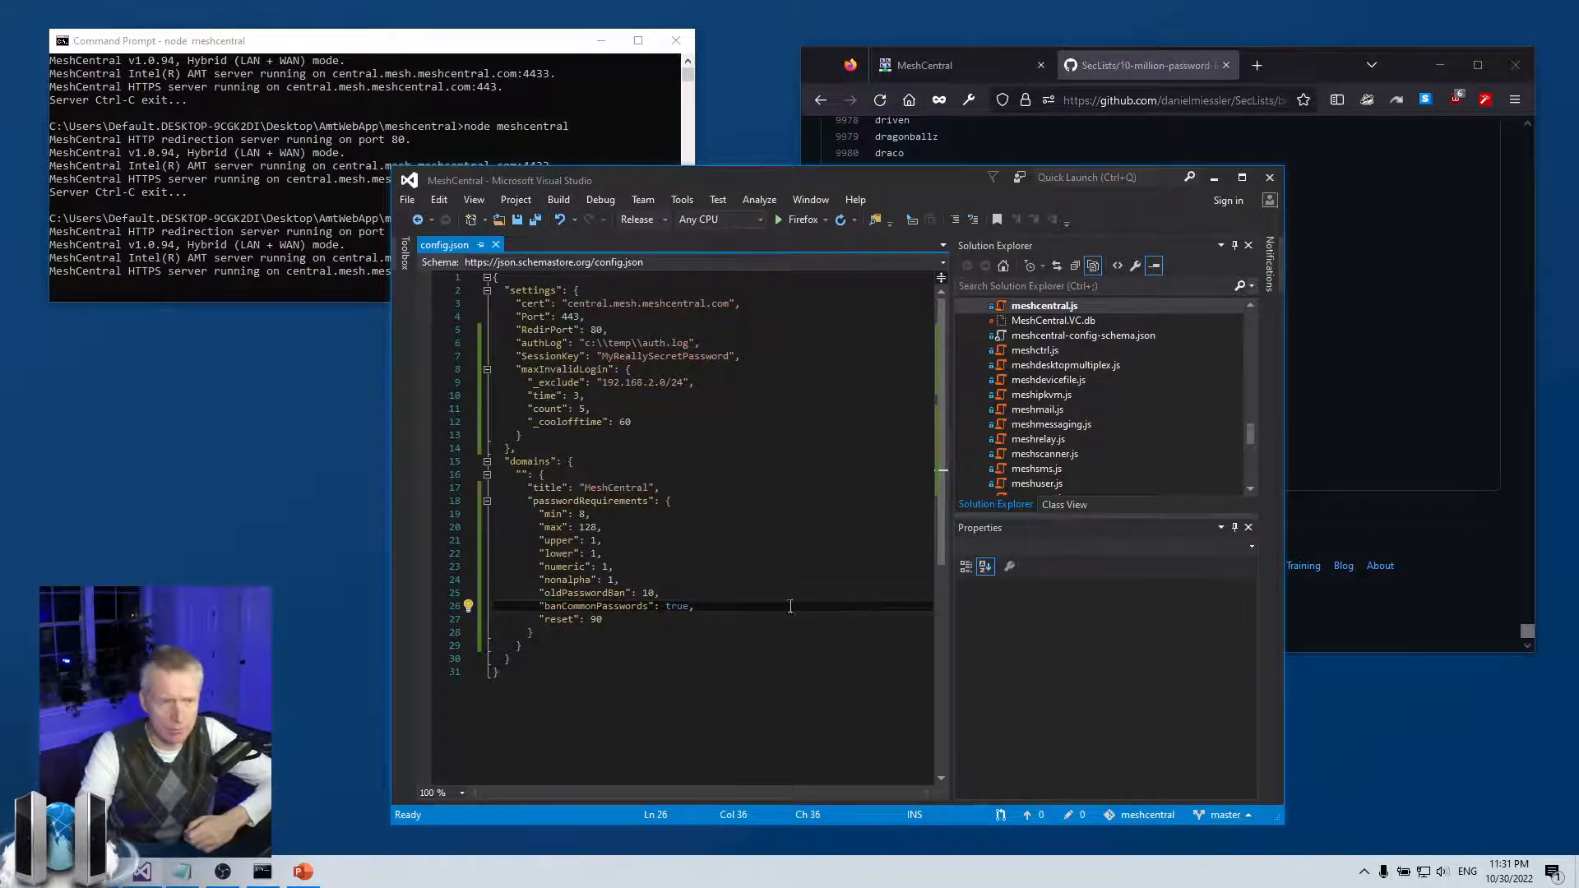
{"action": "key", "text": "Up"}
{"action": "left_click", "coordinate": [1472, 403]}
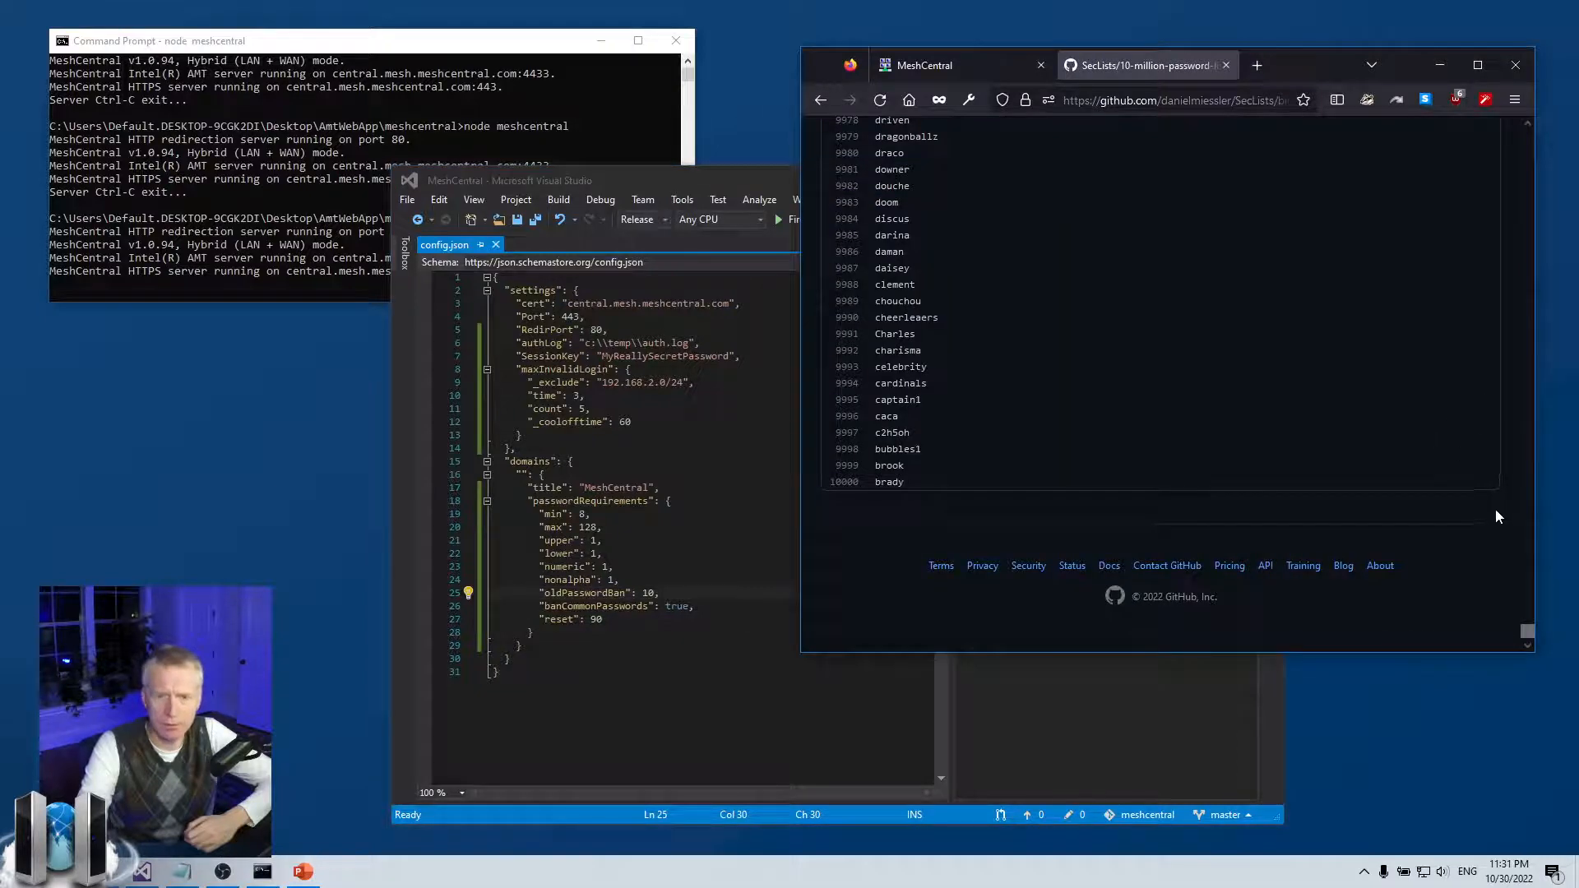
{"action": "left_click_drag", "start_coordinate": [1528, 632], "coordinate": [1535, 109]}
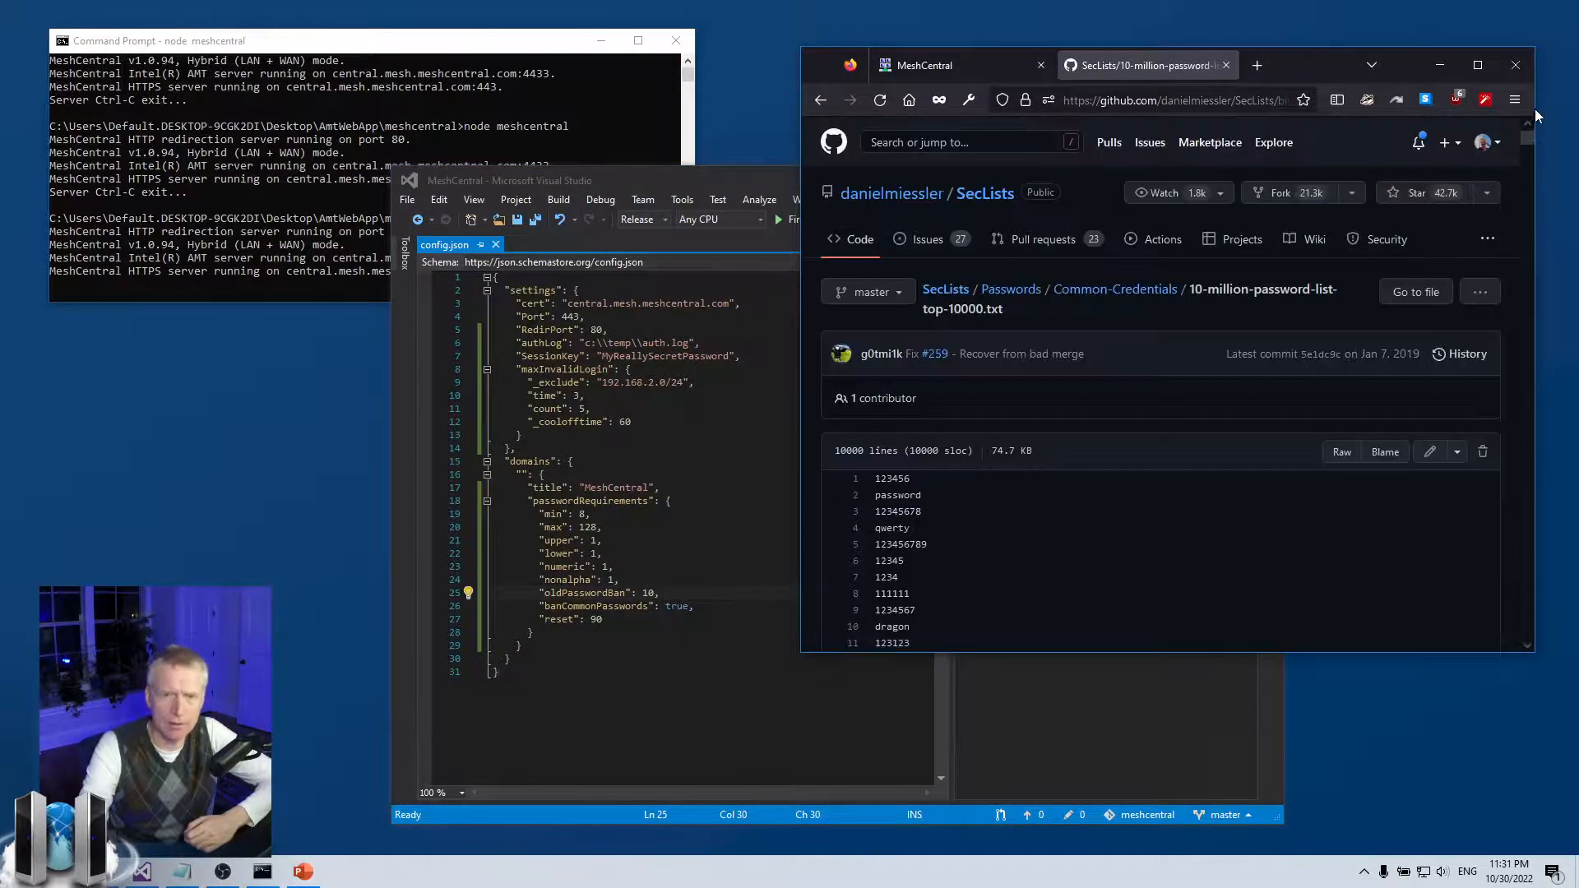
{"action": "left_click", "coordinate": [552, 531]}
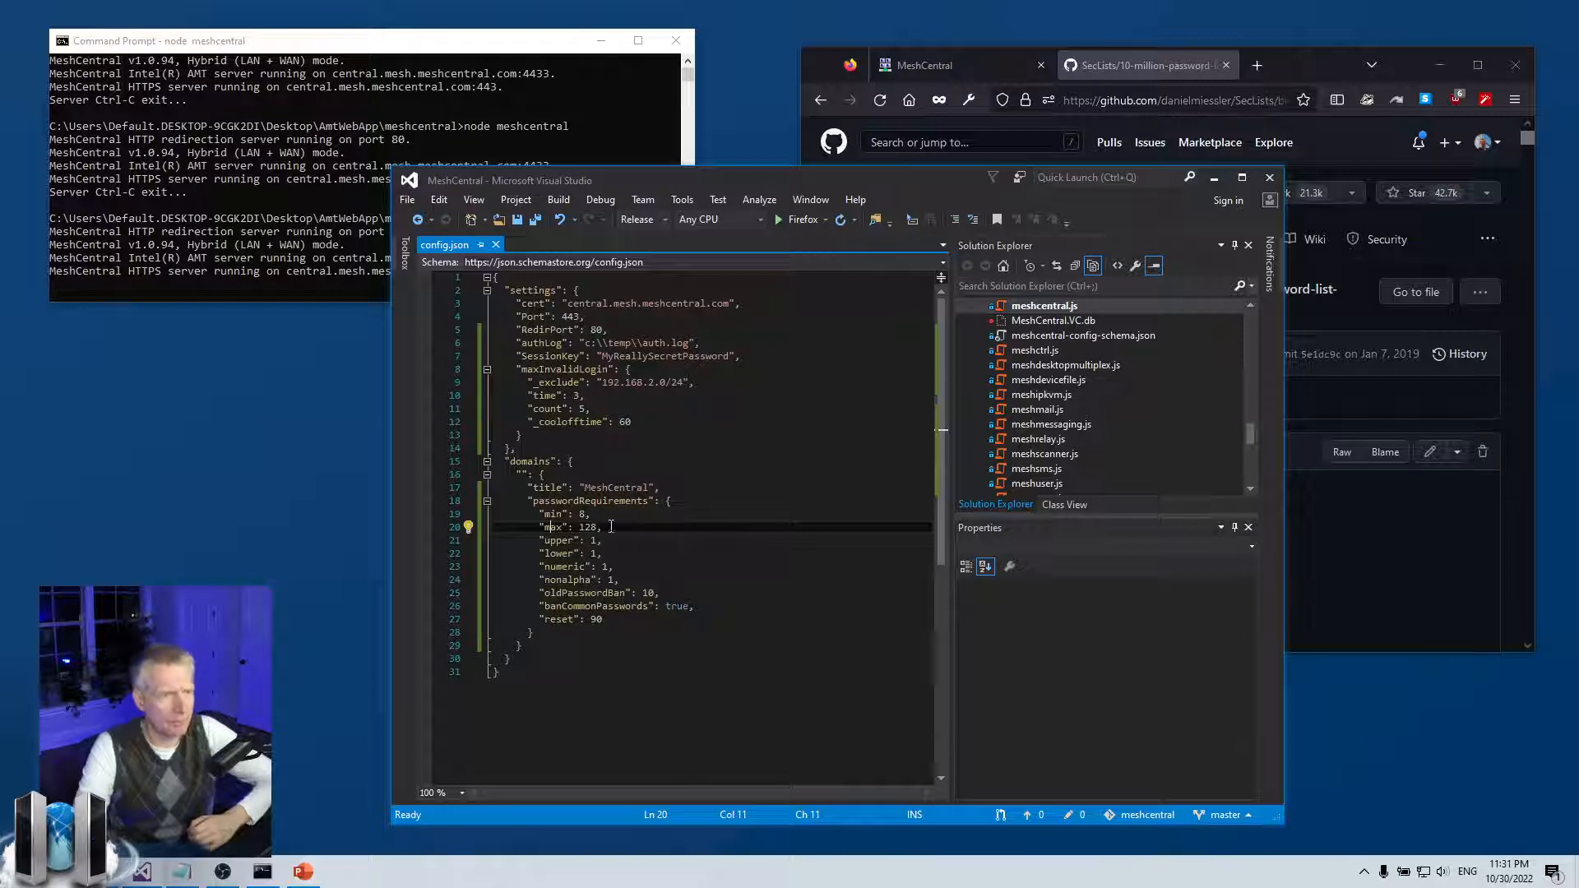